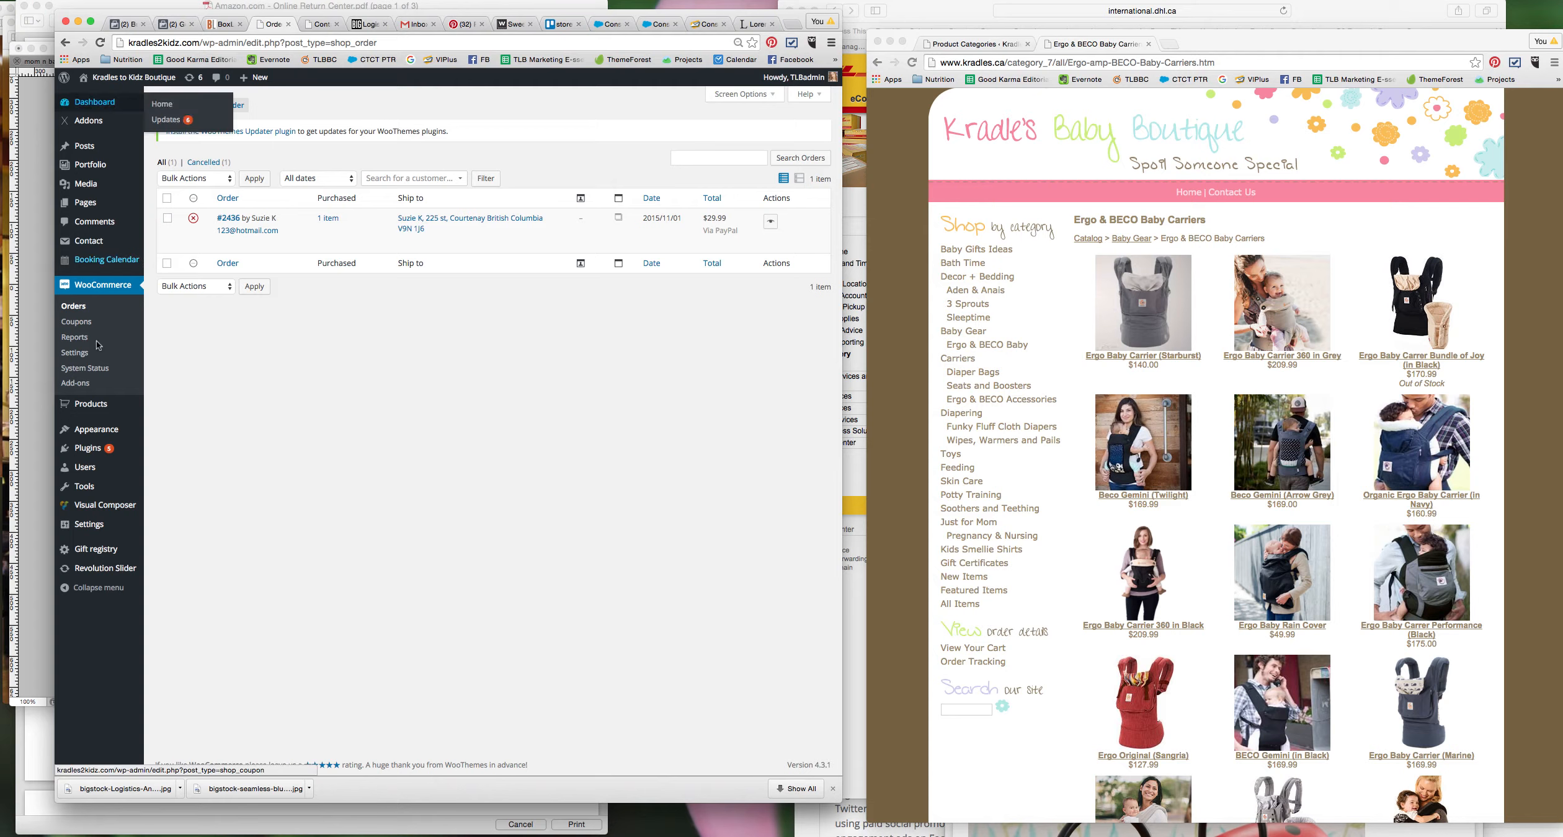
# Step: Add a product attribute named "Ergo Original Colours" with the slug "ergo-original-colours"
pyautogui.moveTo(99, 403)
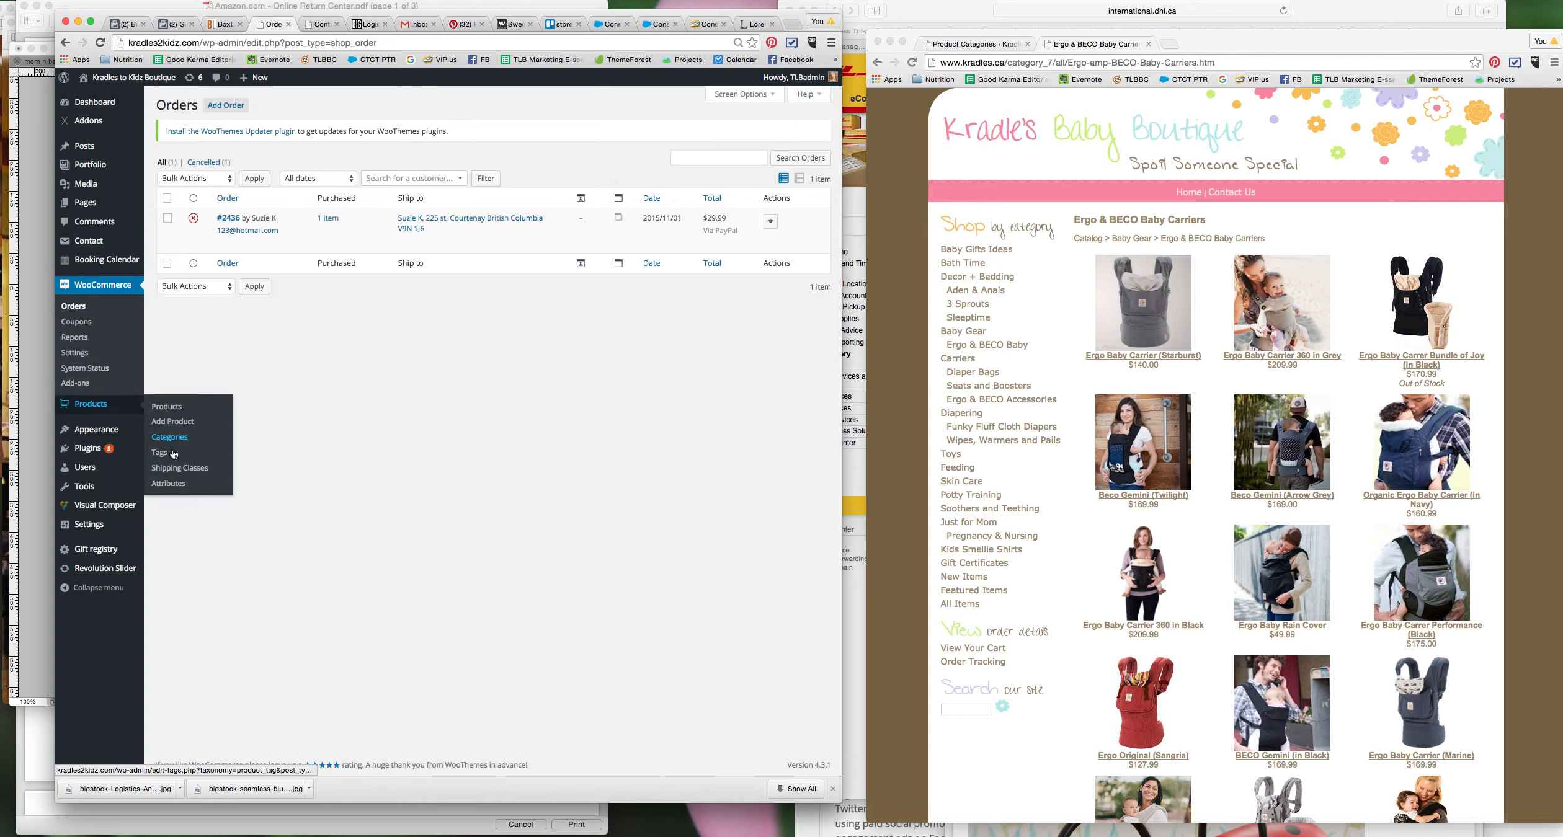
pyautogui.click(175, 489)
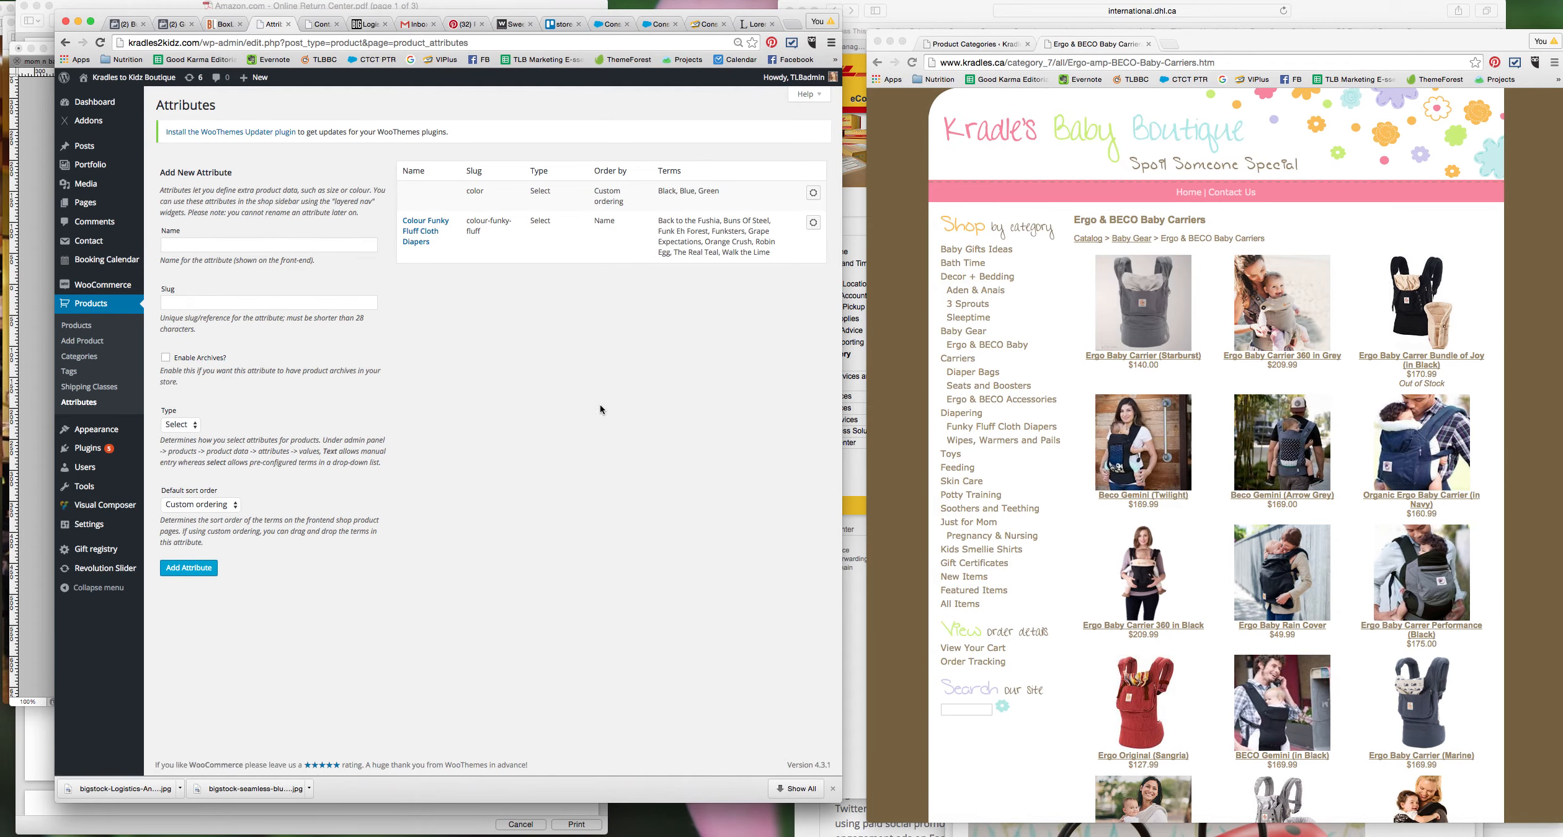
pyautogui.click(230, 247)
pyautogui.write('Ergo')
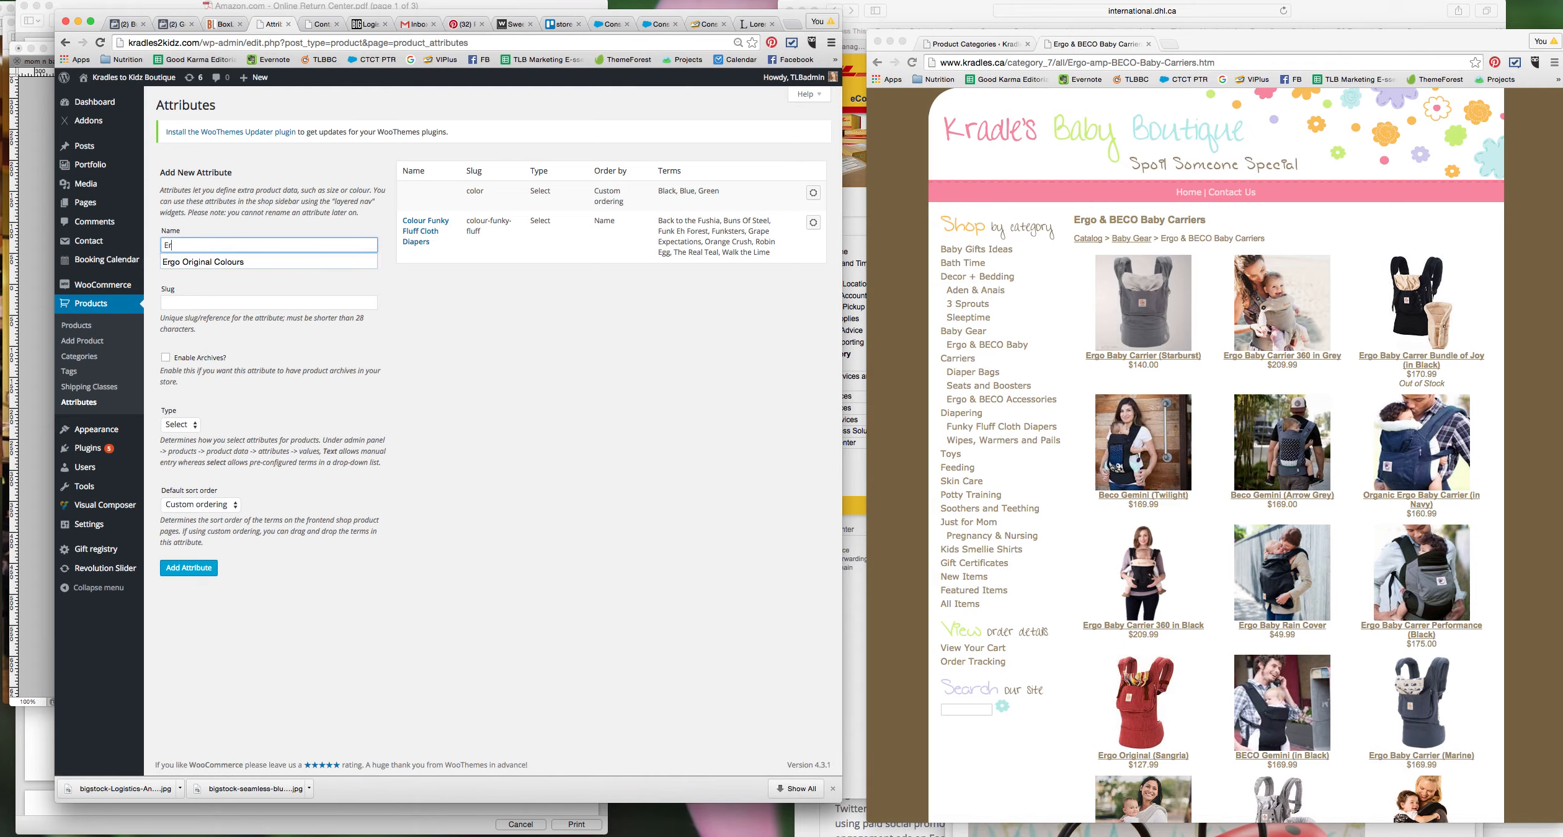
pyautogui.click(199, 262)
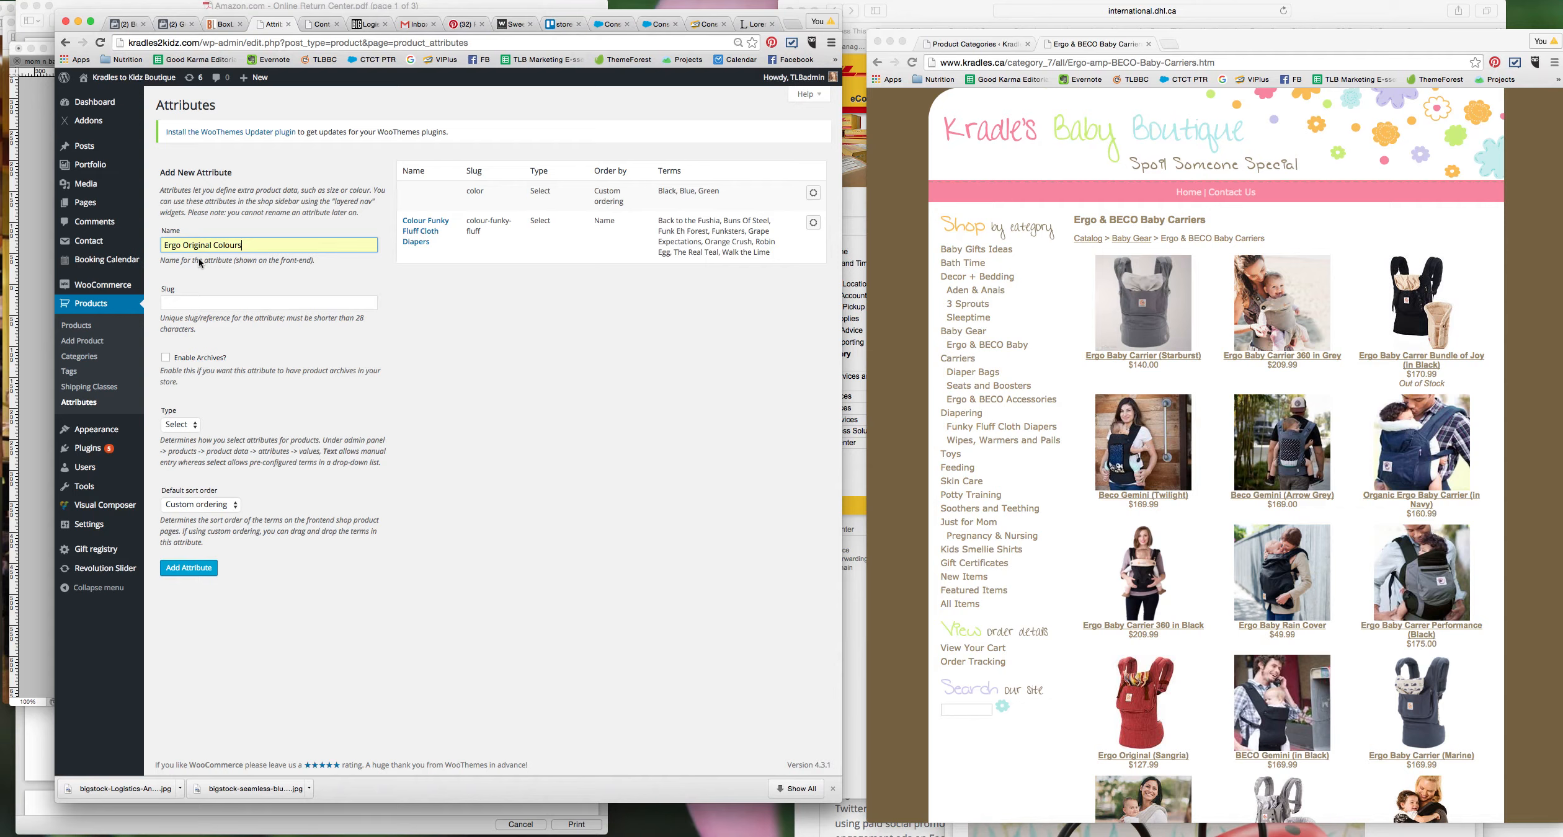
pyautogui.click(196, 303)
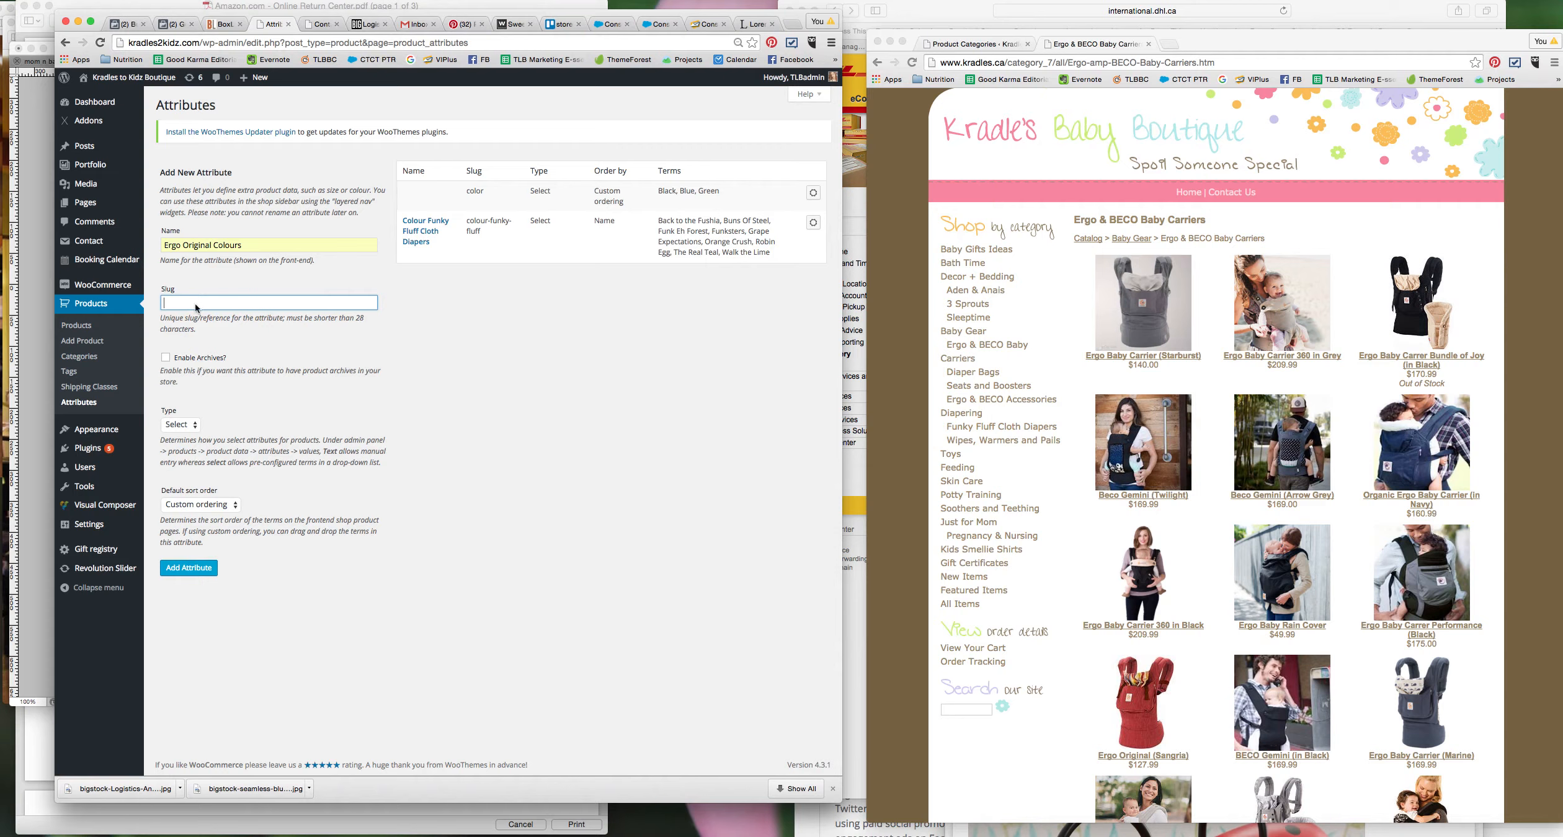
pyautogui.write('ergo-original-colours')
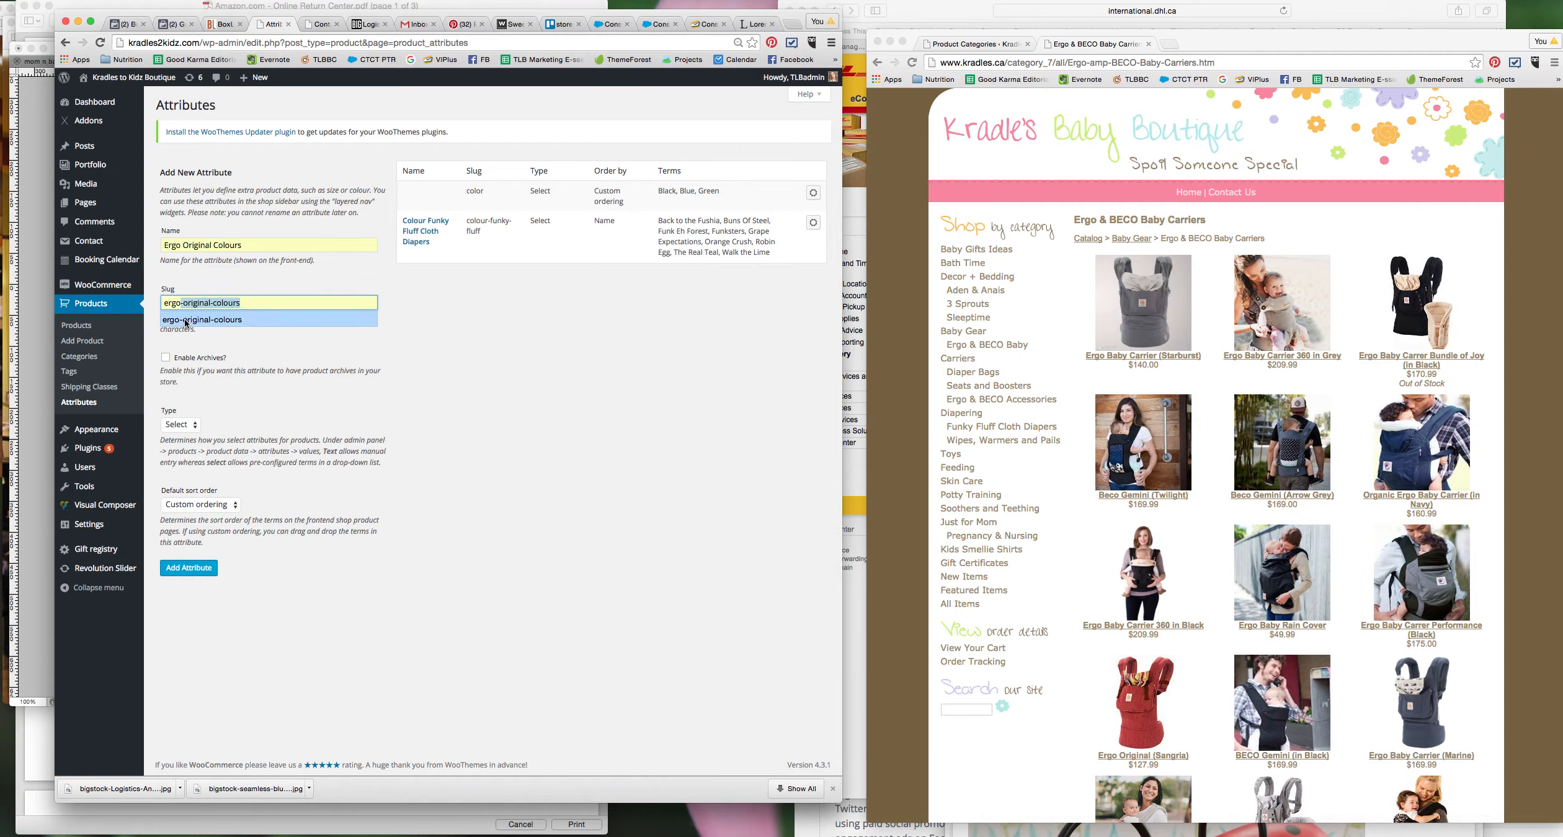
pyautogui.click(219, 318)
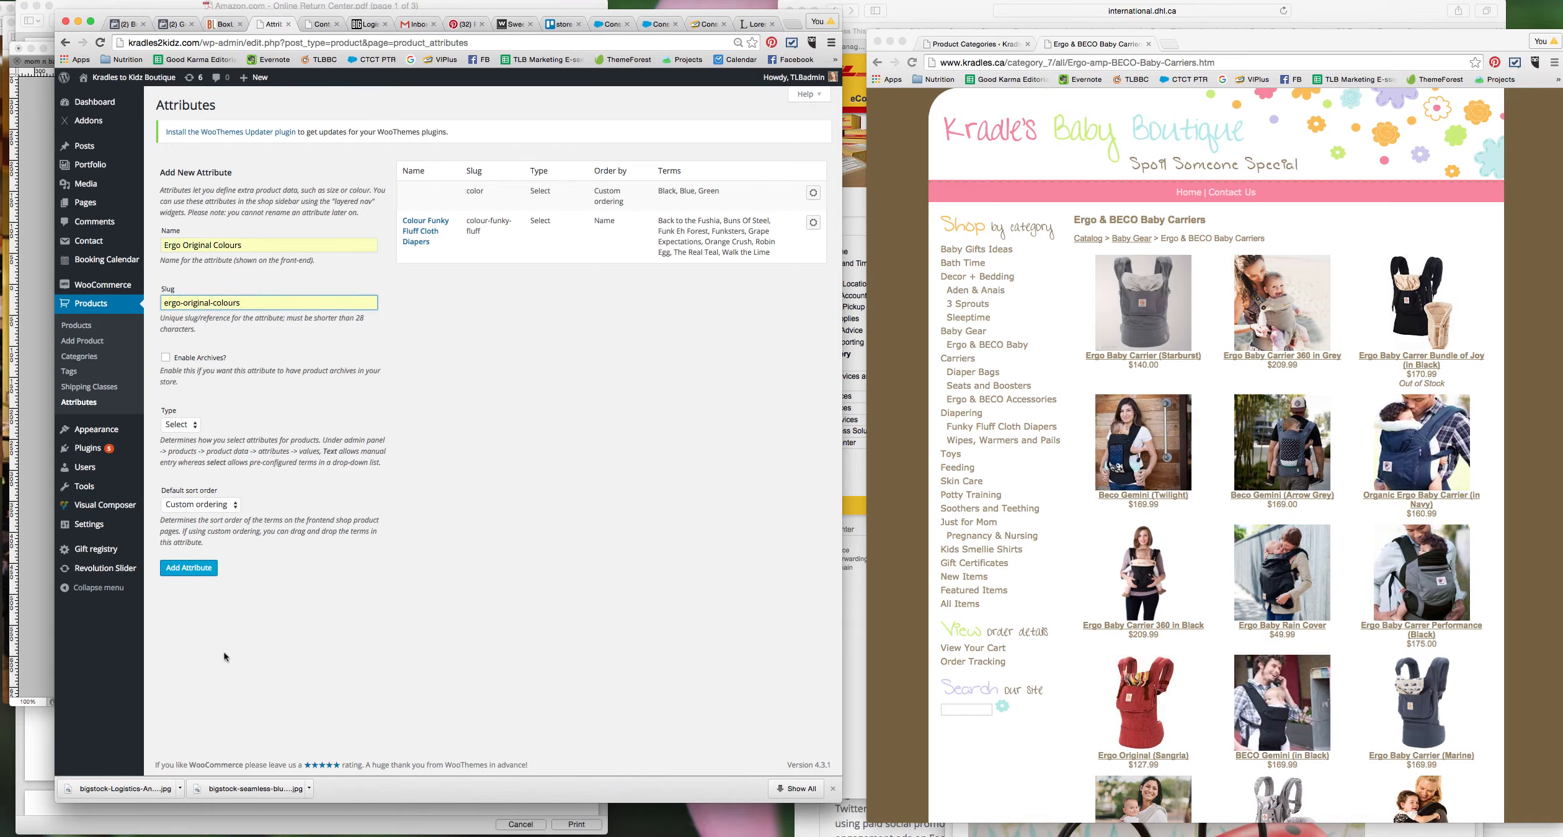
pyautogui.click(195, 573)
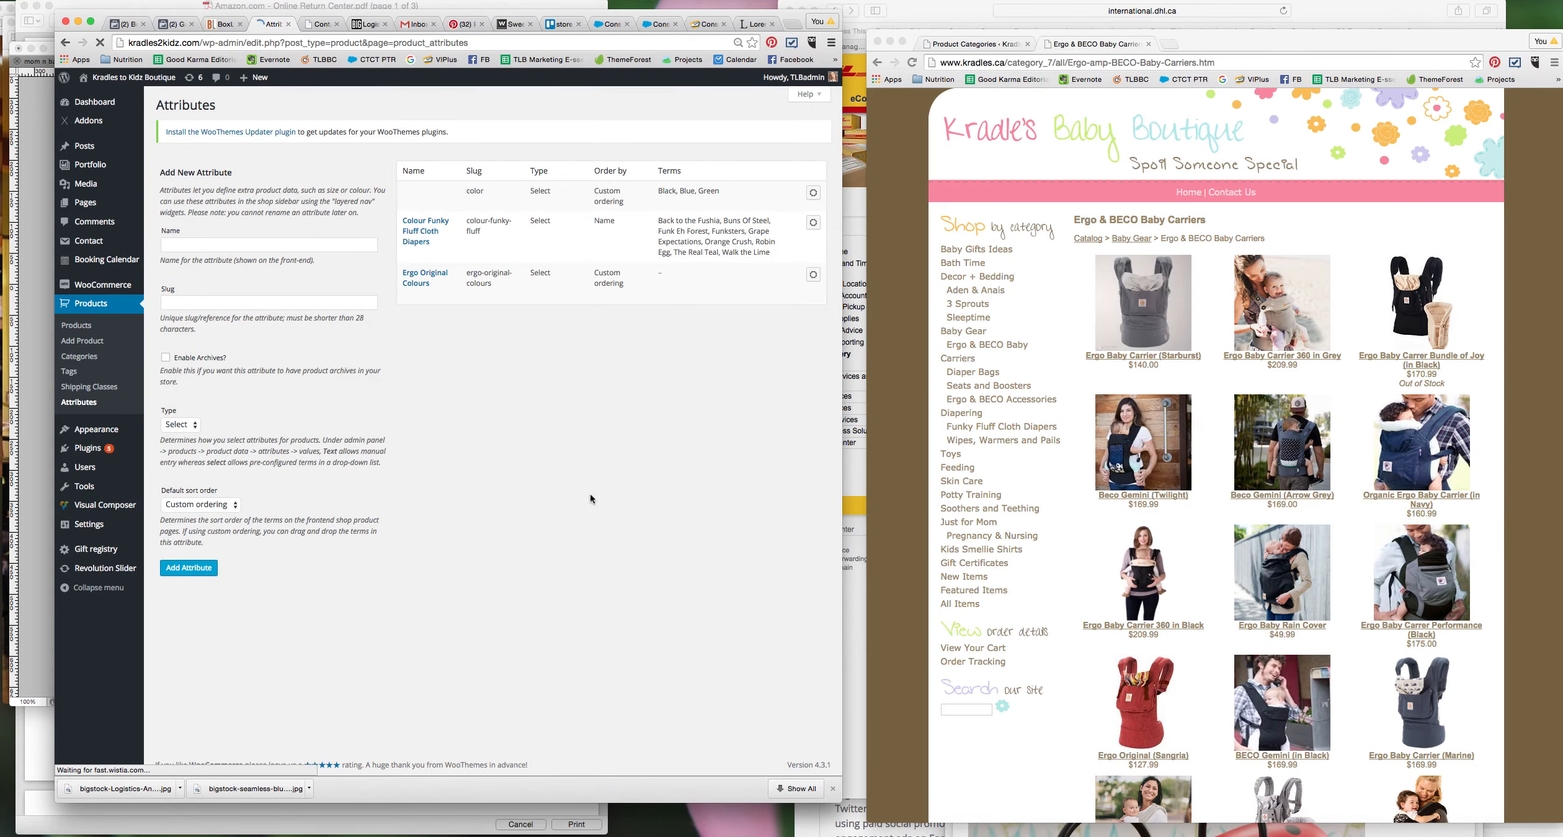
# Step: Start a new product and title it "Ergo Original Baby Carrier"
pyautogui.click(85, 342)
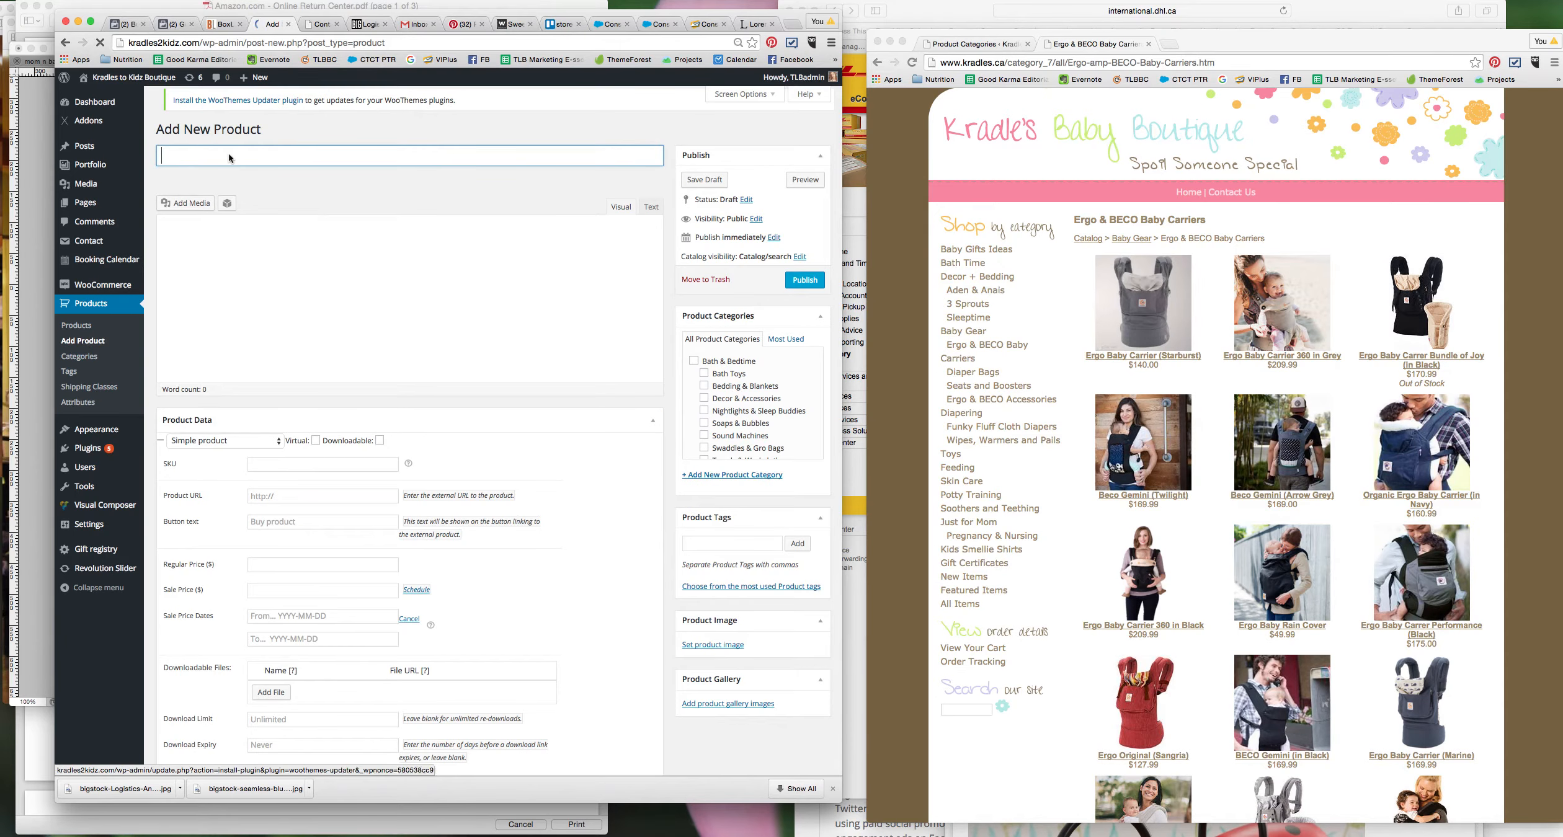
pyautogui.write('Er')
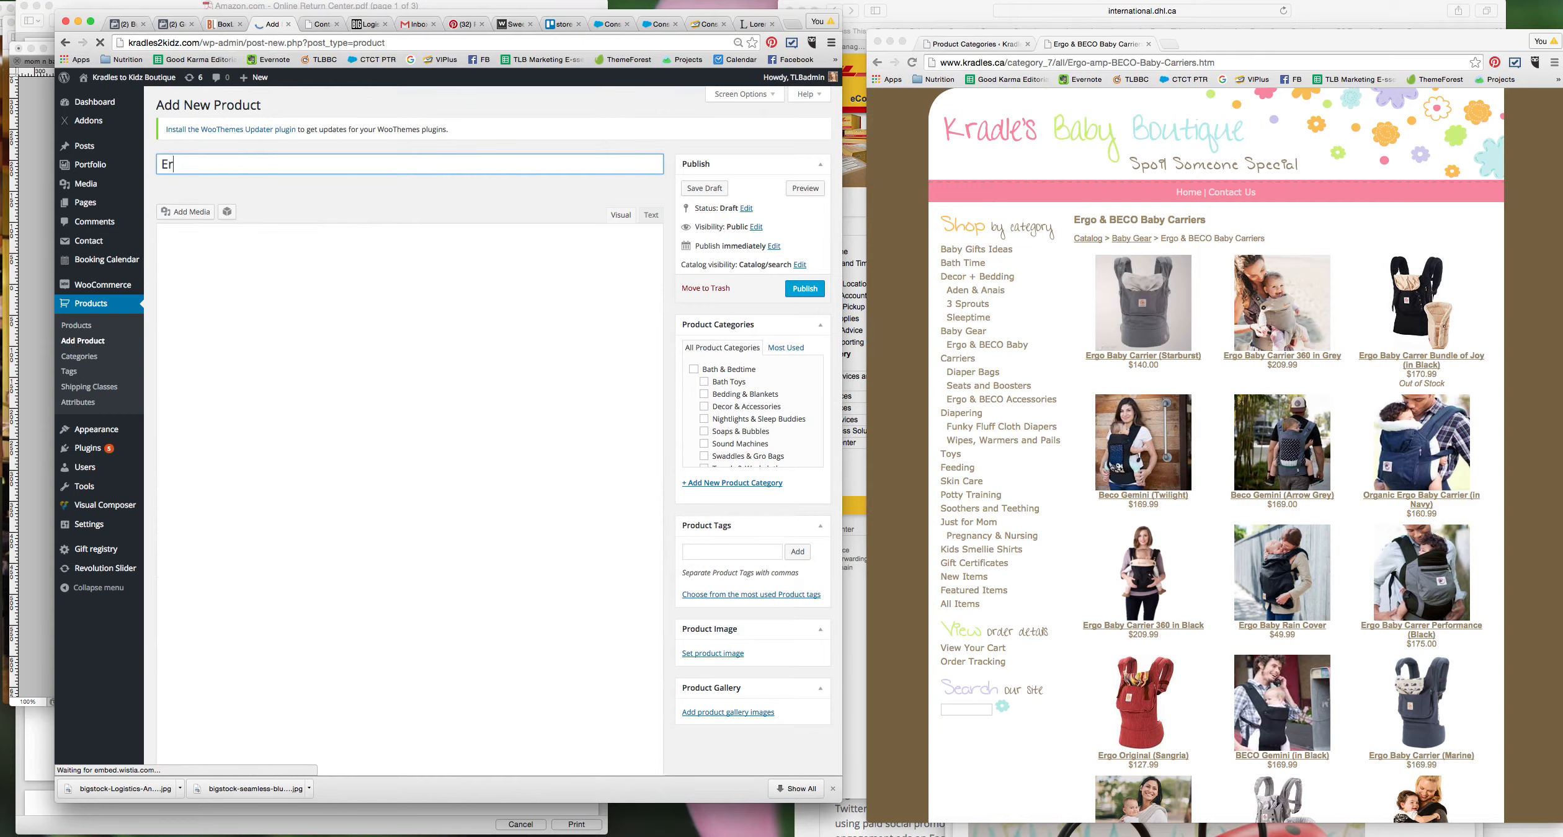
pyautogui.write('go Baby')
pyautogui.press('BackSpace')
pyautogui.press('BackSpace')
pyautogui.press('BackSpace')
pyautogui.press('BackSpace')
pyautogui.press('BackSpace')
pyautogui.write('Or')
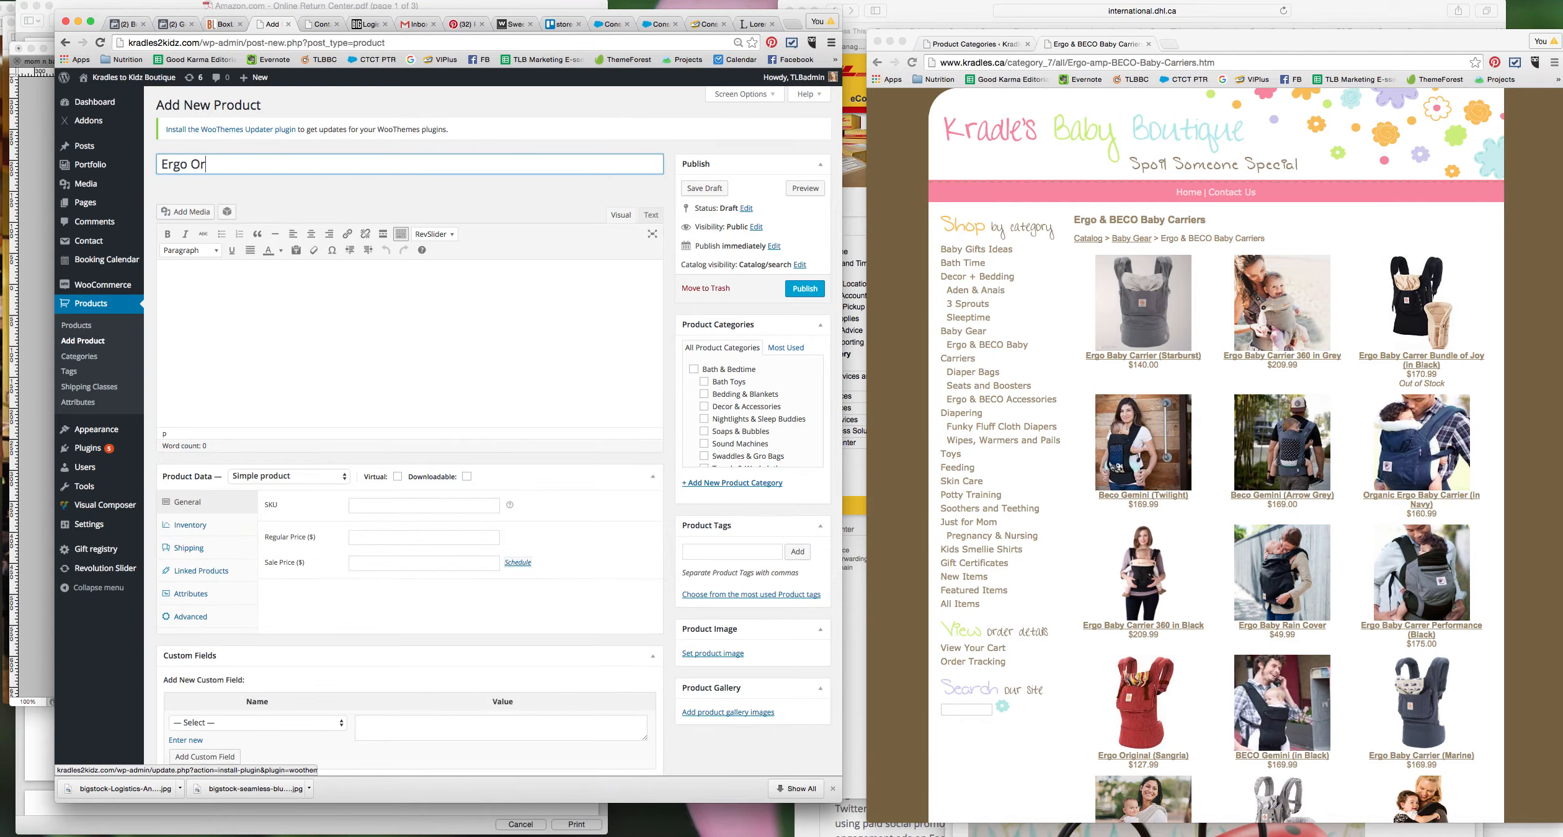
pyautogui.write('iginal Baby Carrier')
# Step: Review the Ergo Baby Carrier (Starburst) description on the old shop site, then return to the Ergo & BECO Baby Carriers category
pyautogui.scroll(-5, 283, 281)
pyautogui.scroll(4, 283, 281)
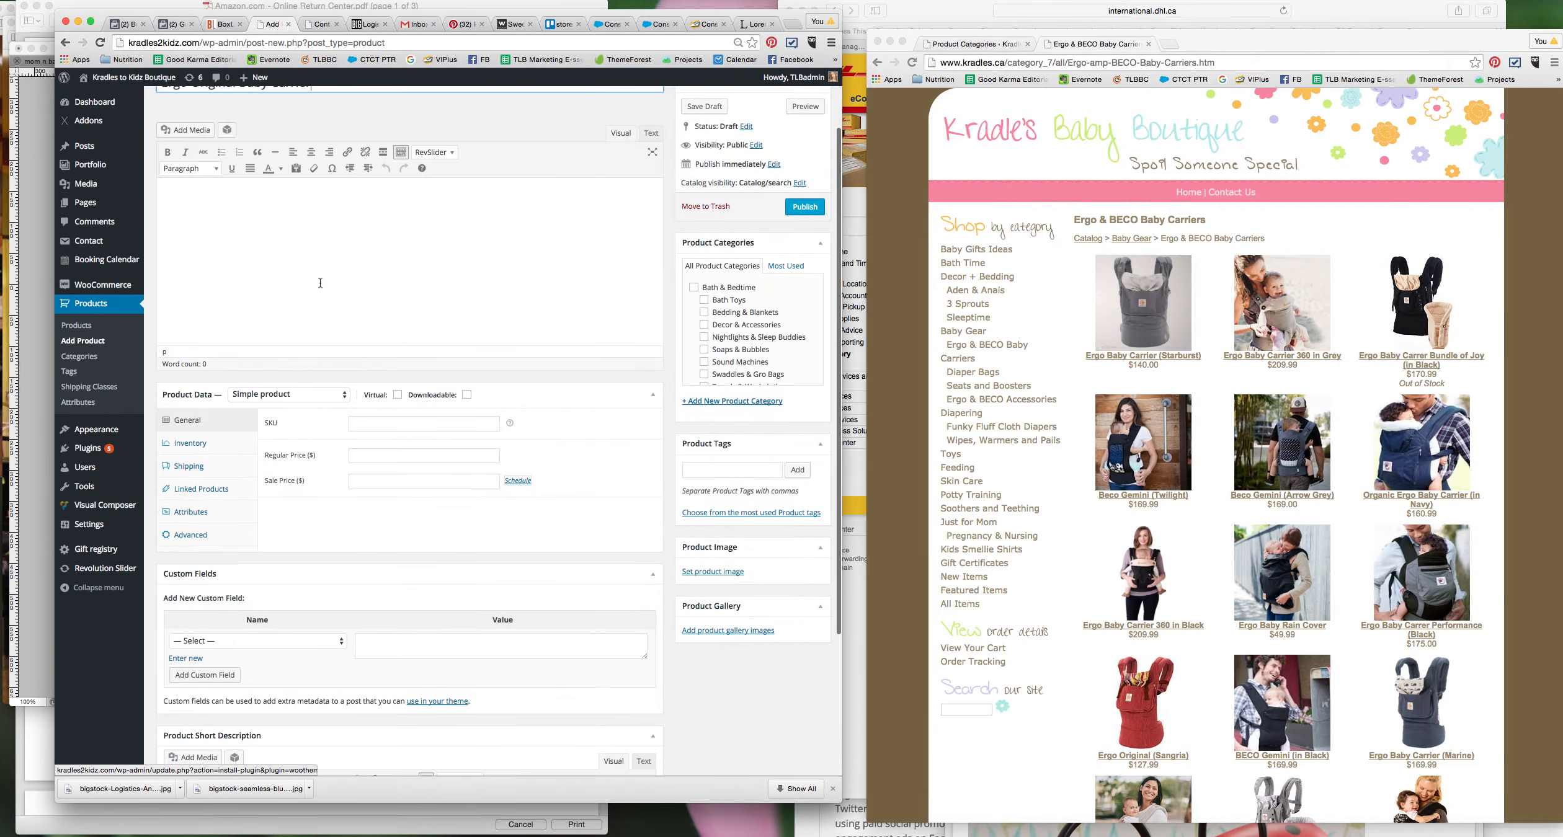
pyautogui.scroll(-5, 361, 267)
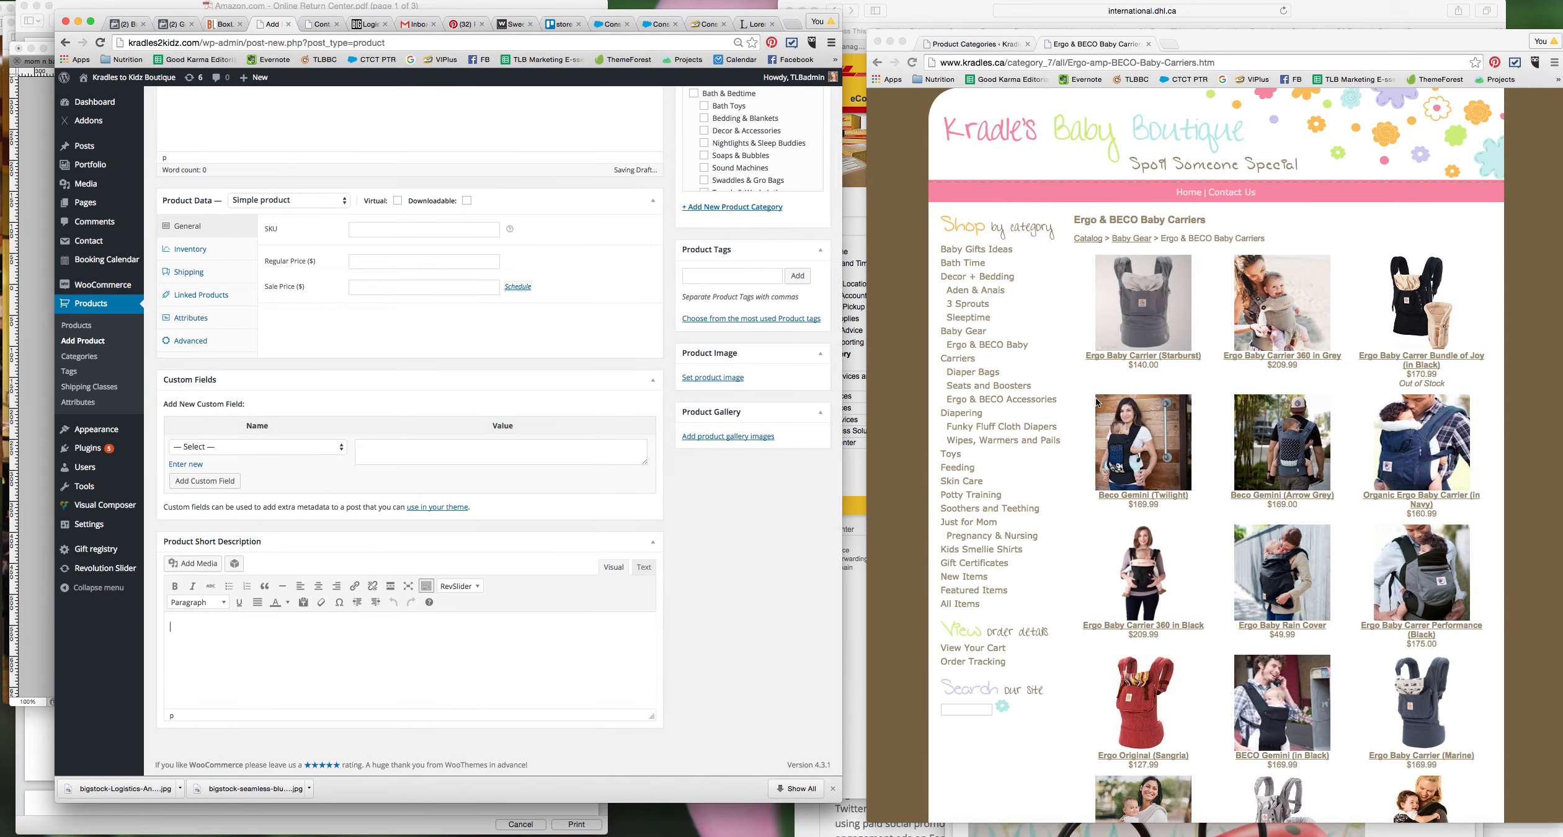
pyautogui.click(1128, 363)
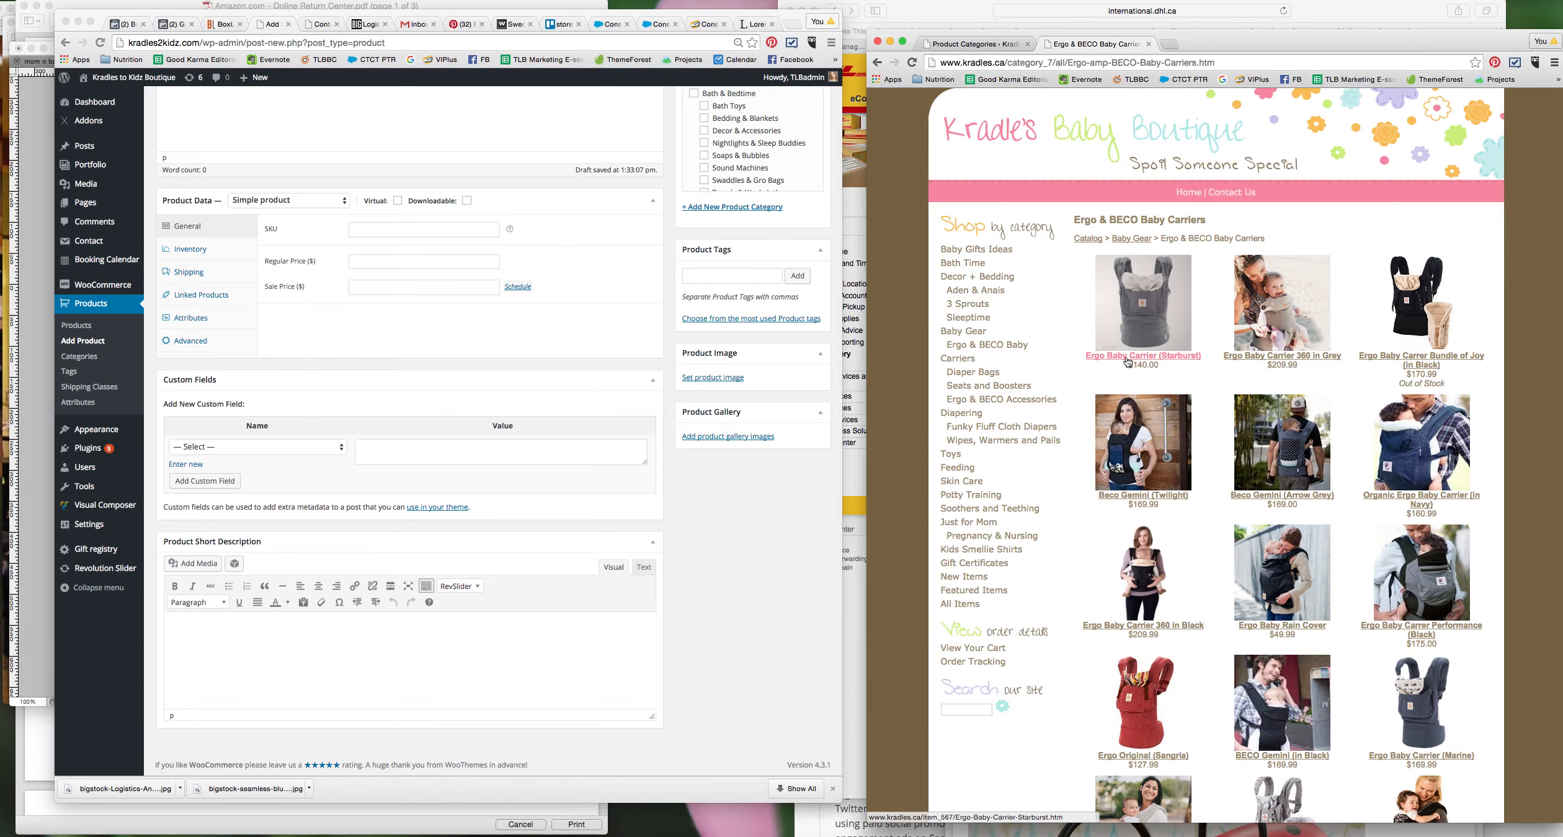
pyautogui.click(1128, 363)
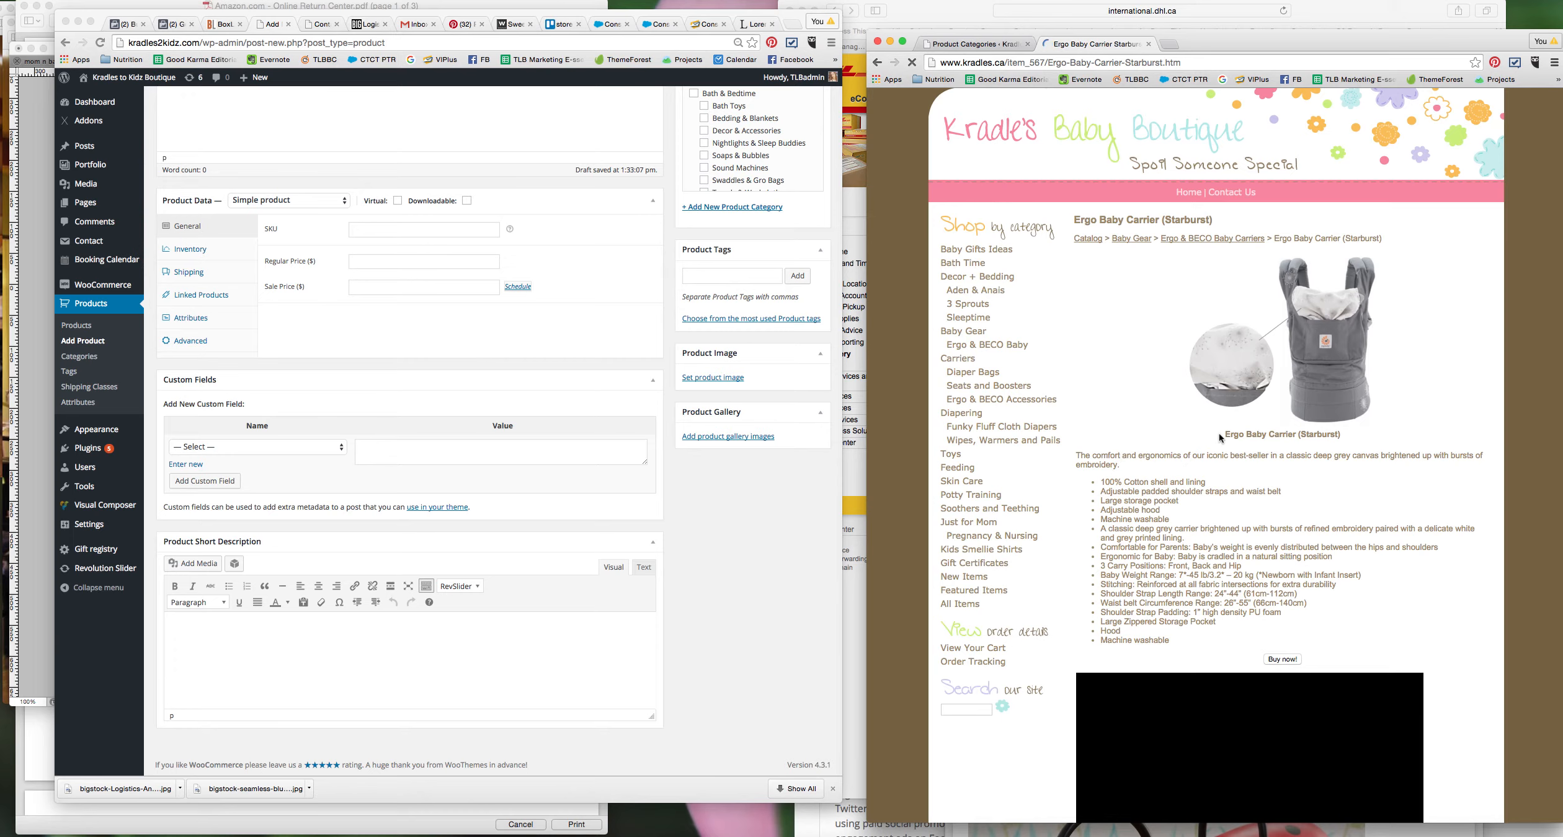
pyautogui.scroll(-5, 1218, 433)
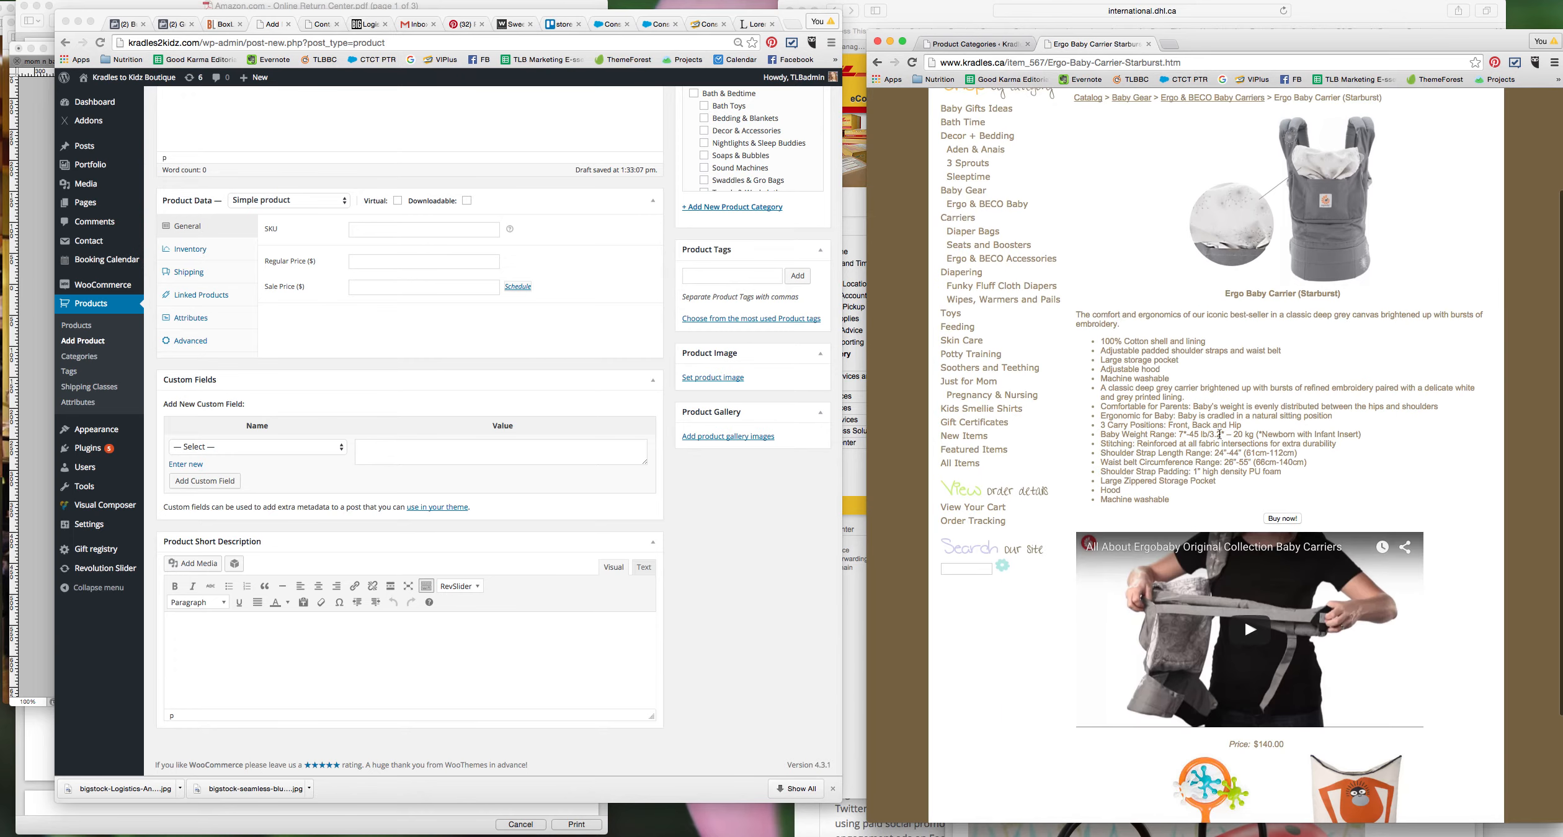
pyautogui.scroll(2, 1220, 435)
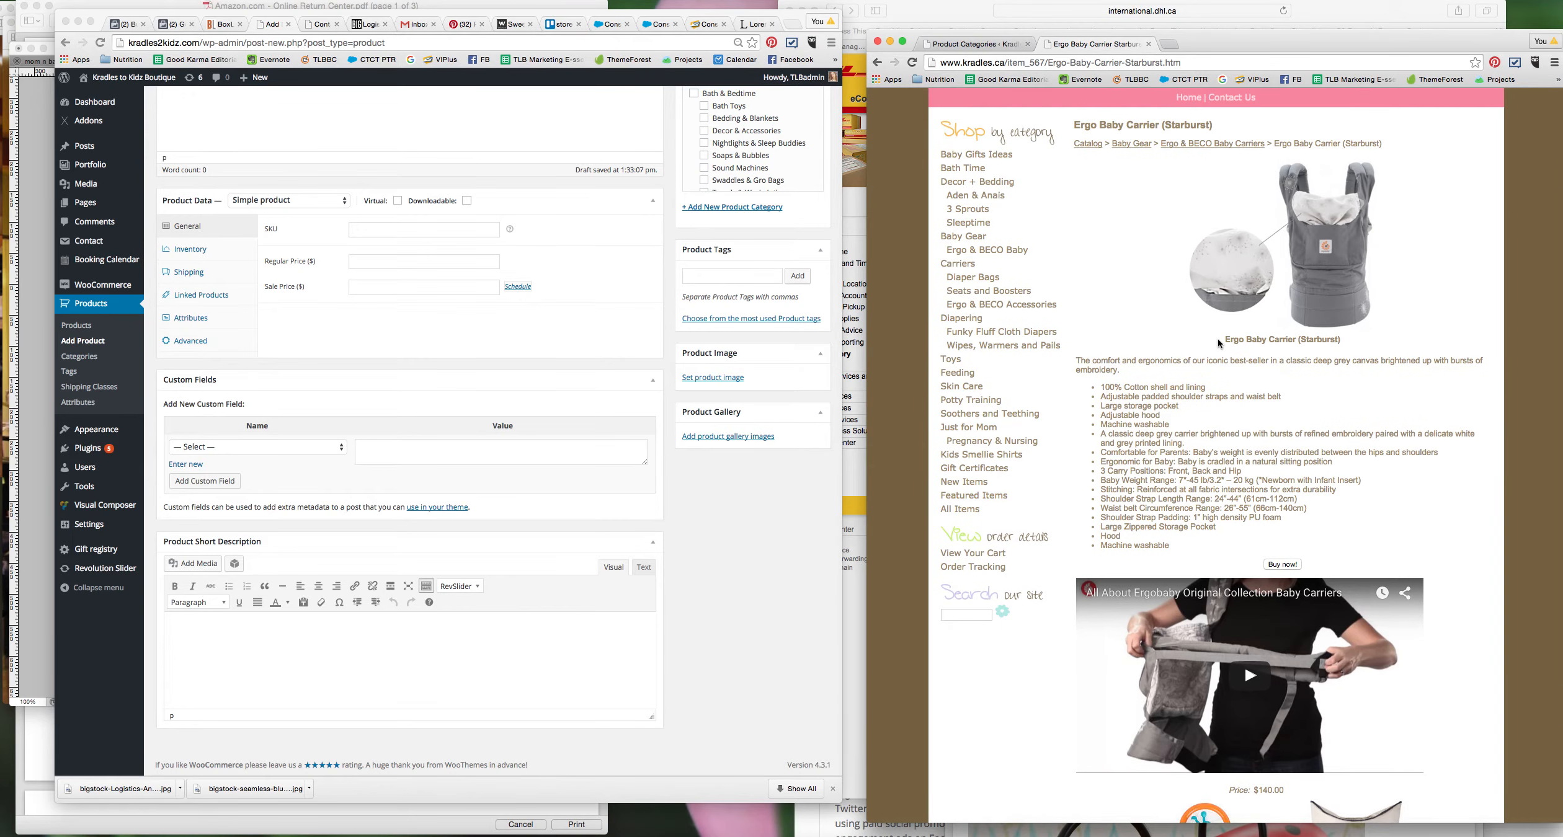
pyautogui.click(1234, 144)
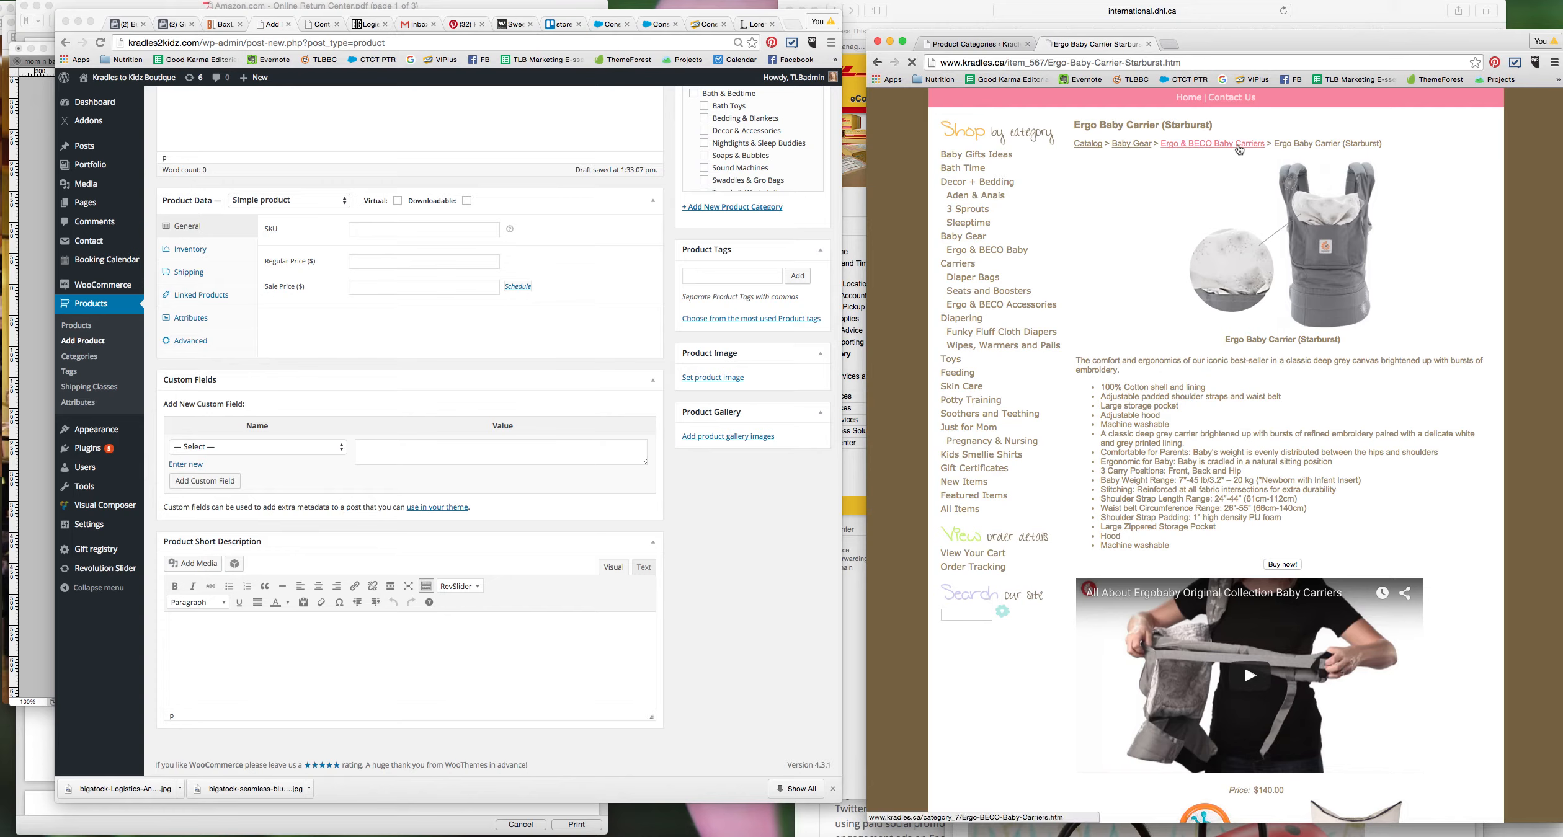
# Step: Copy the Features section from the Ergo Baby Carrier (Marine) page into the new product's short description, adding an empty paragraph below it
pyautogui.click(1313, 663)
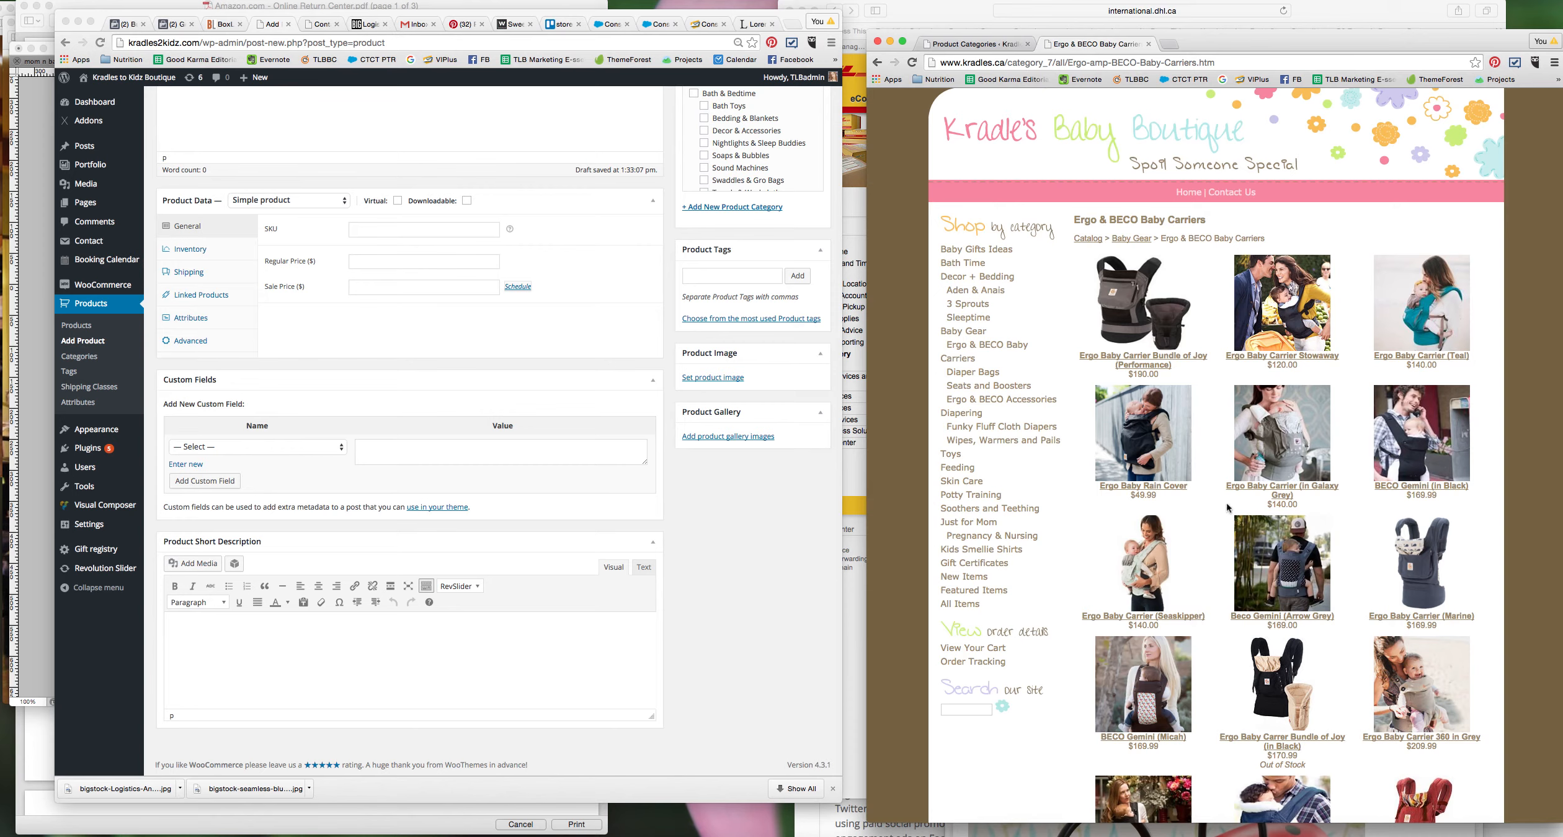
pyautogui.scroll(-3, 1227, 508)
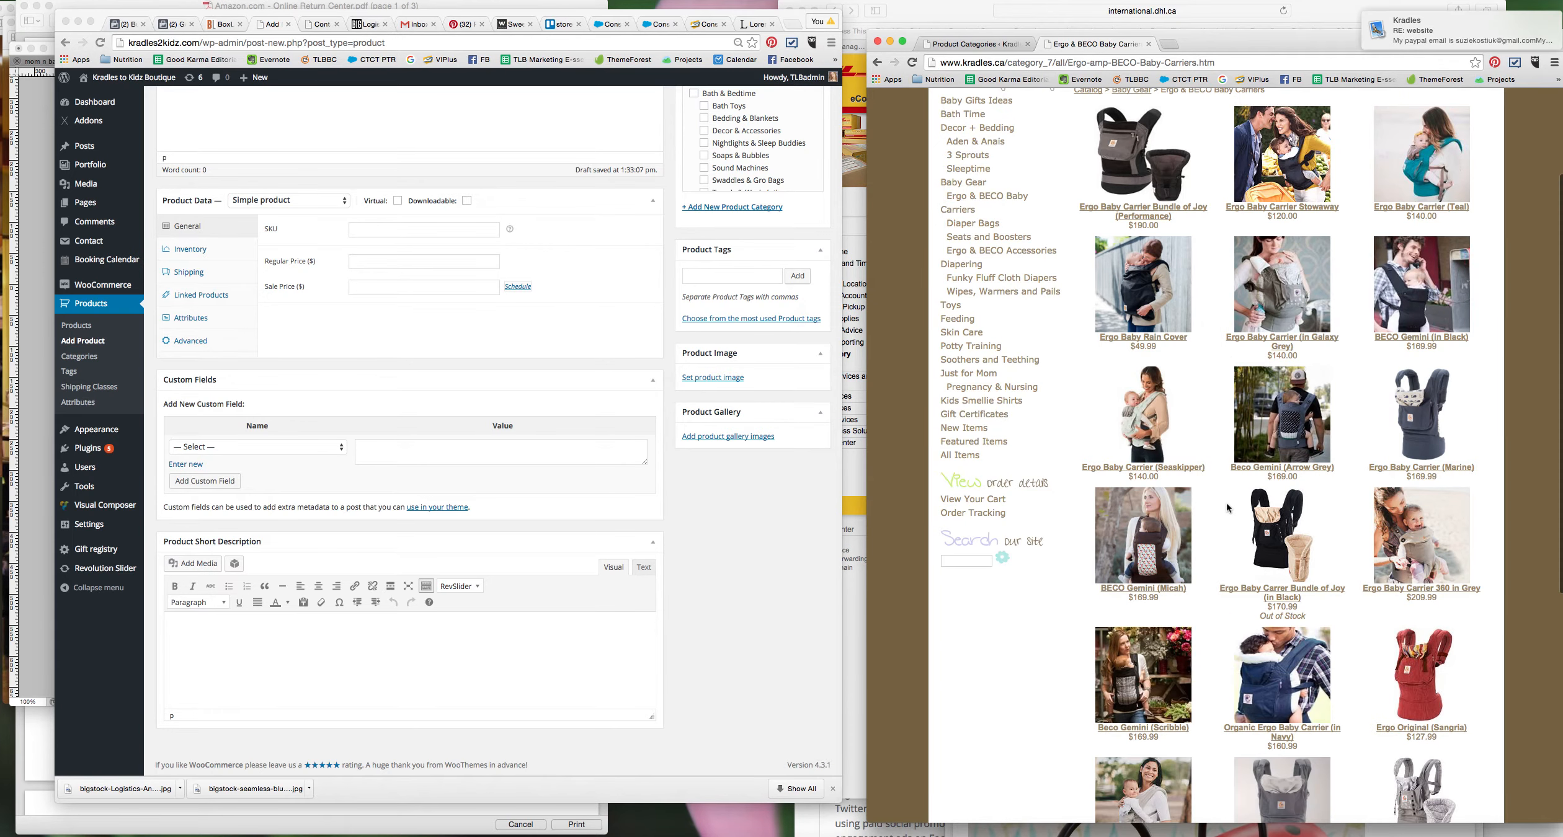
pyautogui.click(1392, 473)
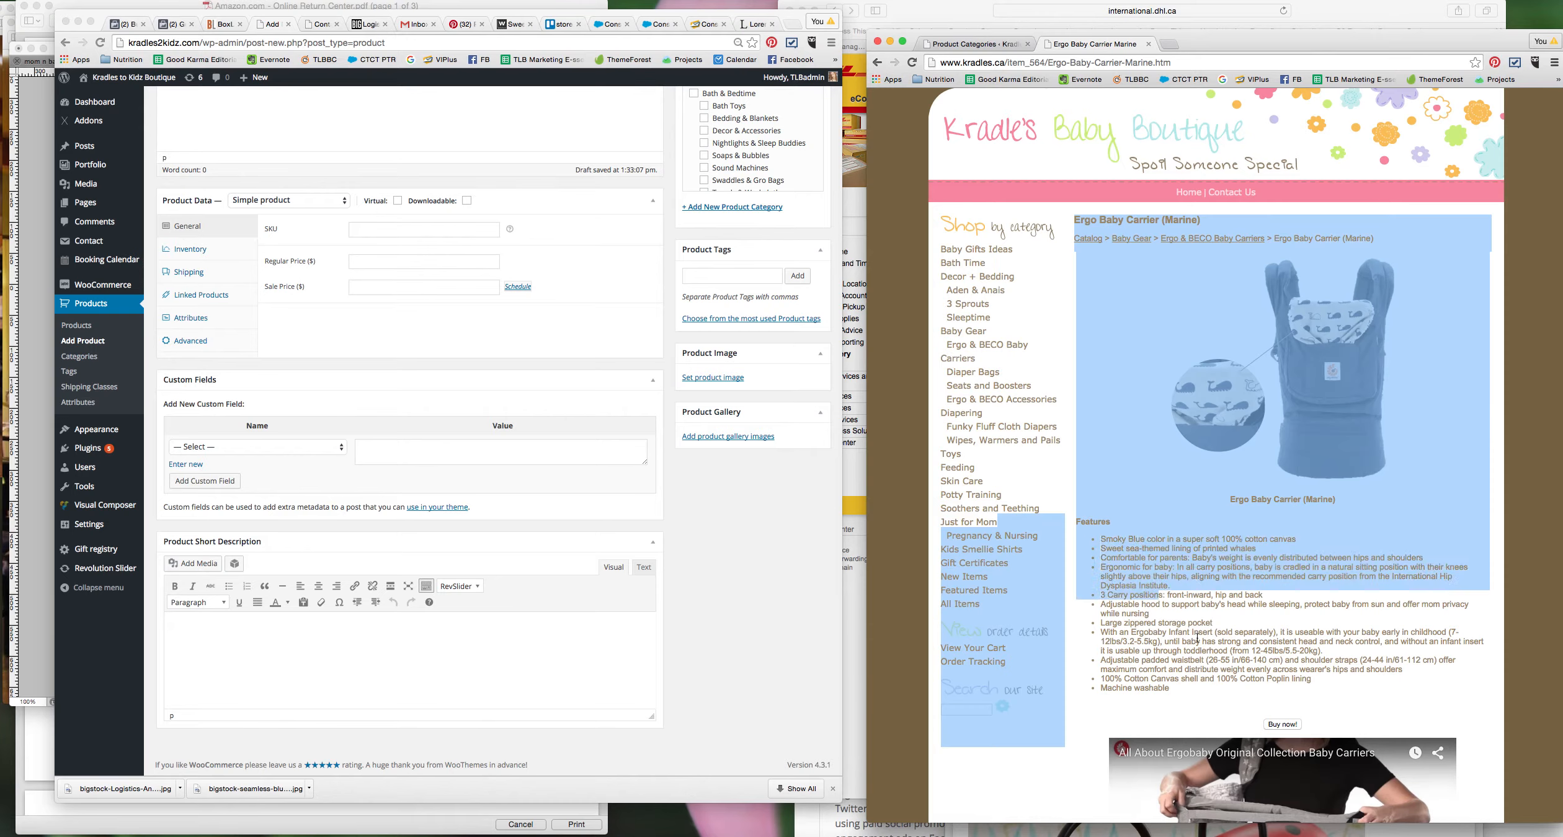
pyautogui.moveTo(1172, 694); pyautogui.dragTo(1083, 522)
pyautogui.rightClick(1127, 550)
pyautogui.click(1150, 572)
pyautogui.click(360, 626)
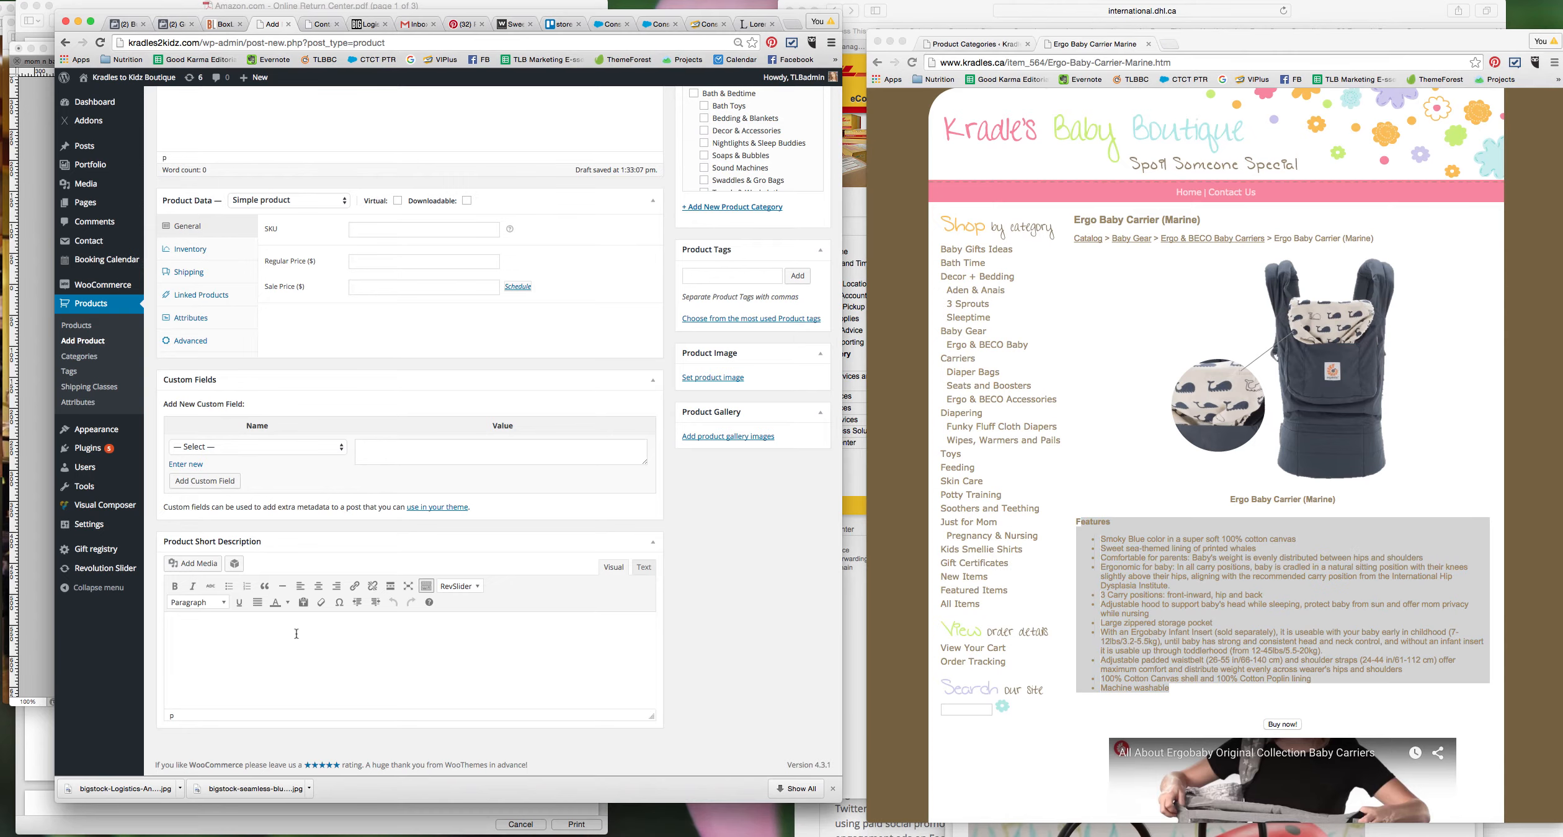
pyautogui.press('super+v')
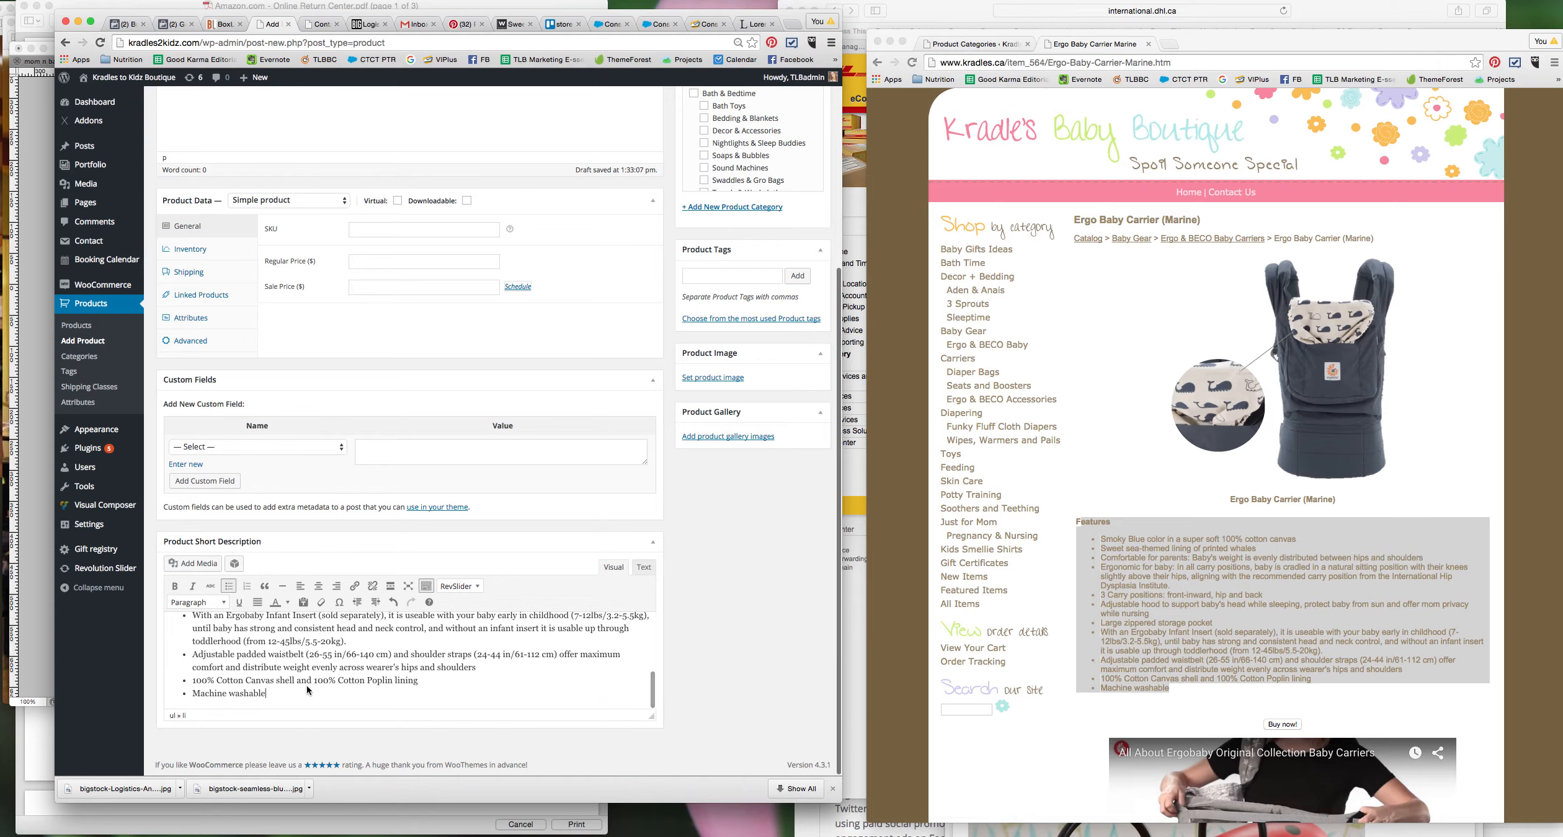
pyautogui.press('Return')
pyautogui.press('Return')
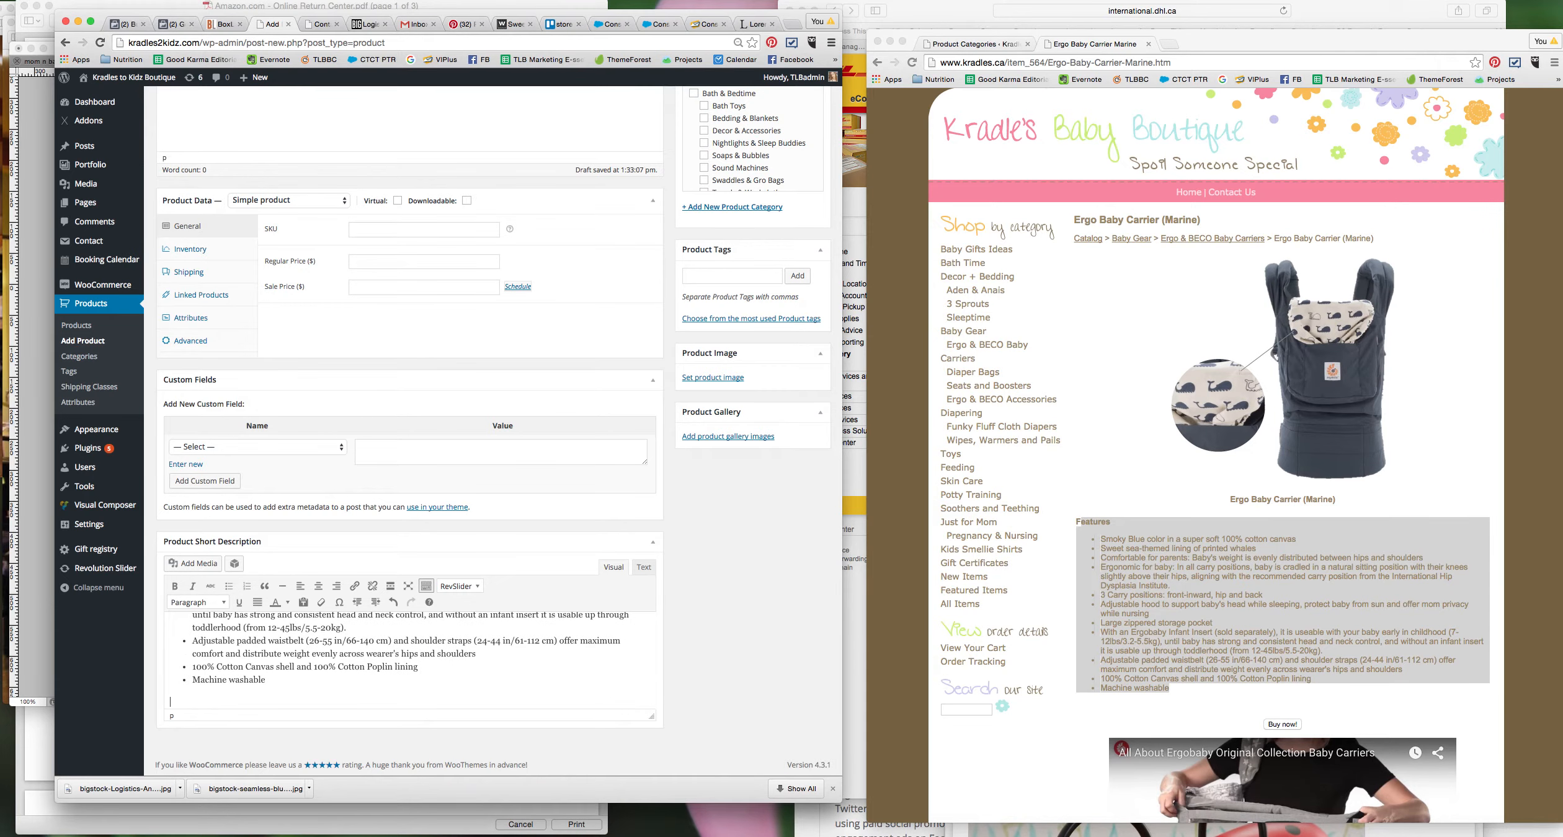
# Step: Open the video embedded on the Ergo Baby Carrier (Marine) page on YouTube
pyautogui.click(1205, 711)
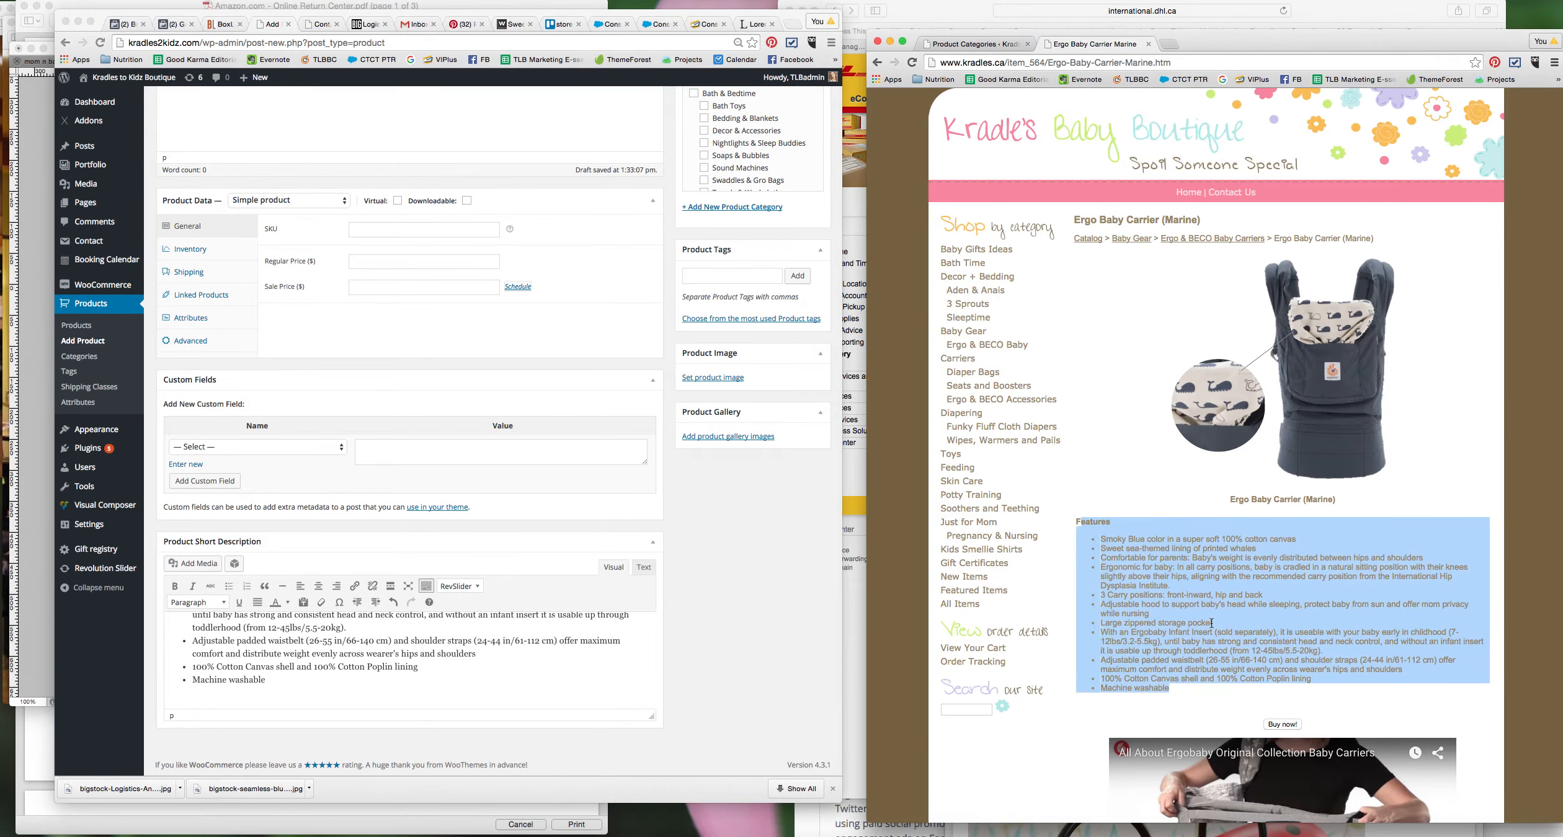
pyautogui.click(1214, 708)
pyautogui.scroll(-1, 1213, 707)
pyautogui.scroll(-3, 1213, 707)
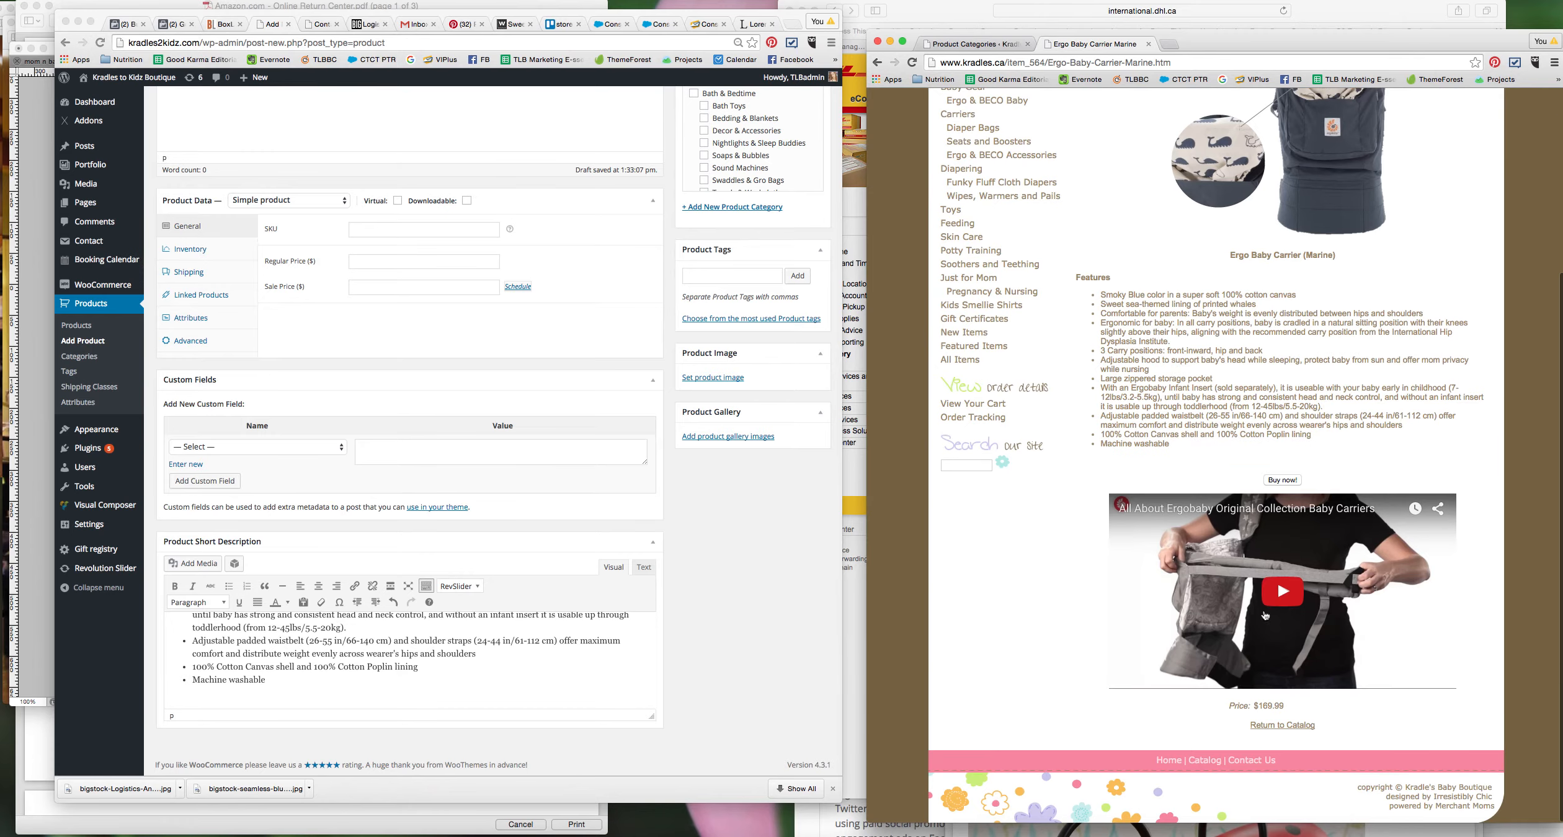
pyautogui.click(1392, 649)
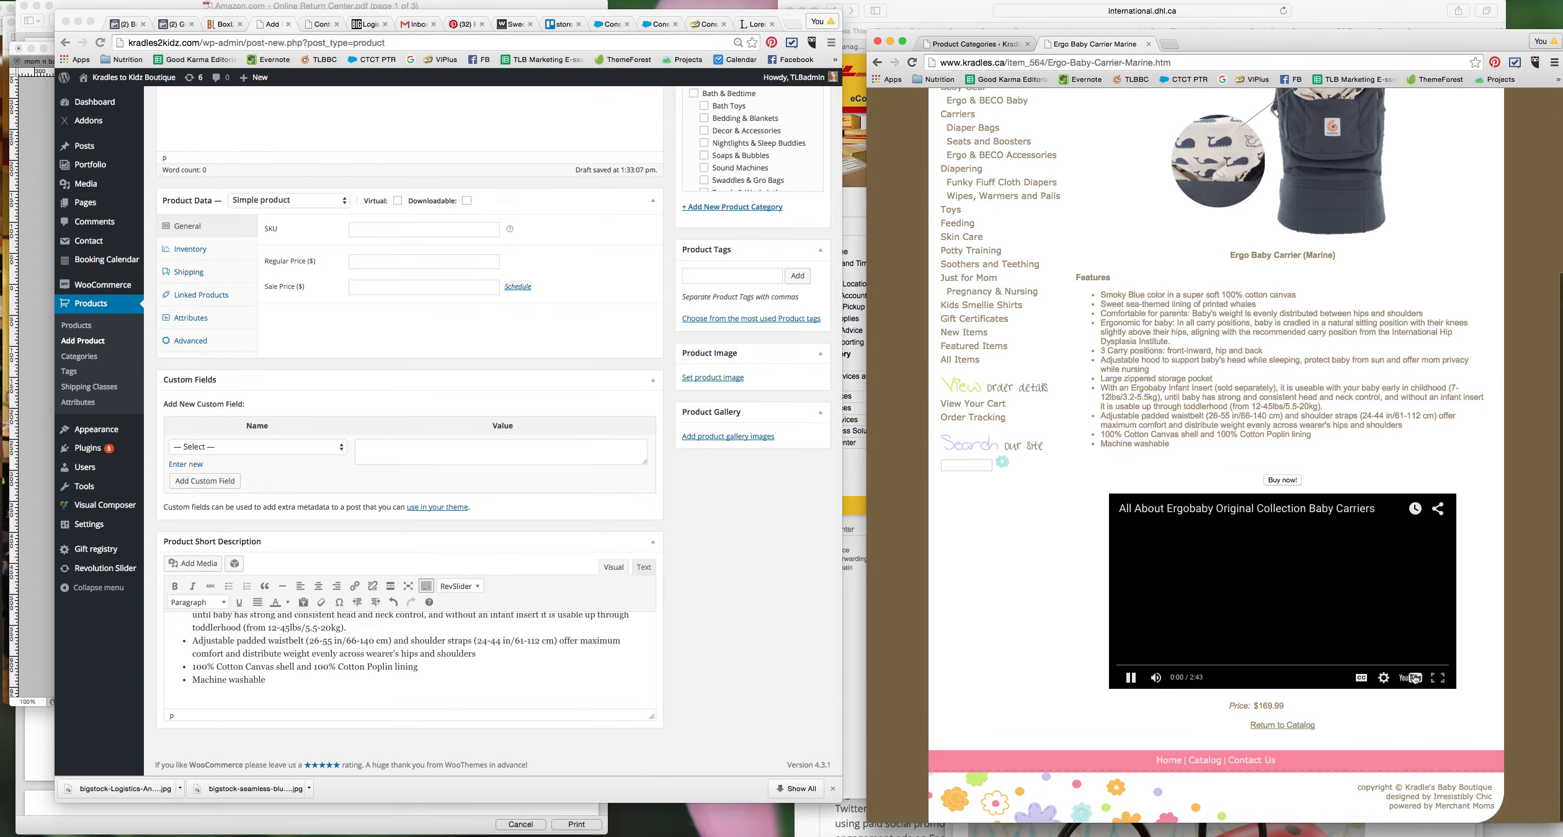
pyautogui.click(1416, 682)
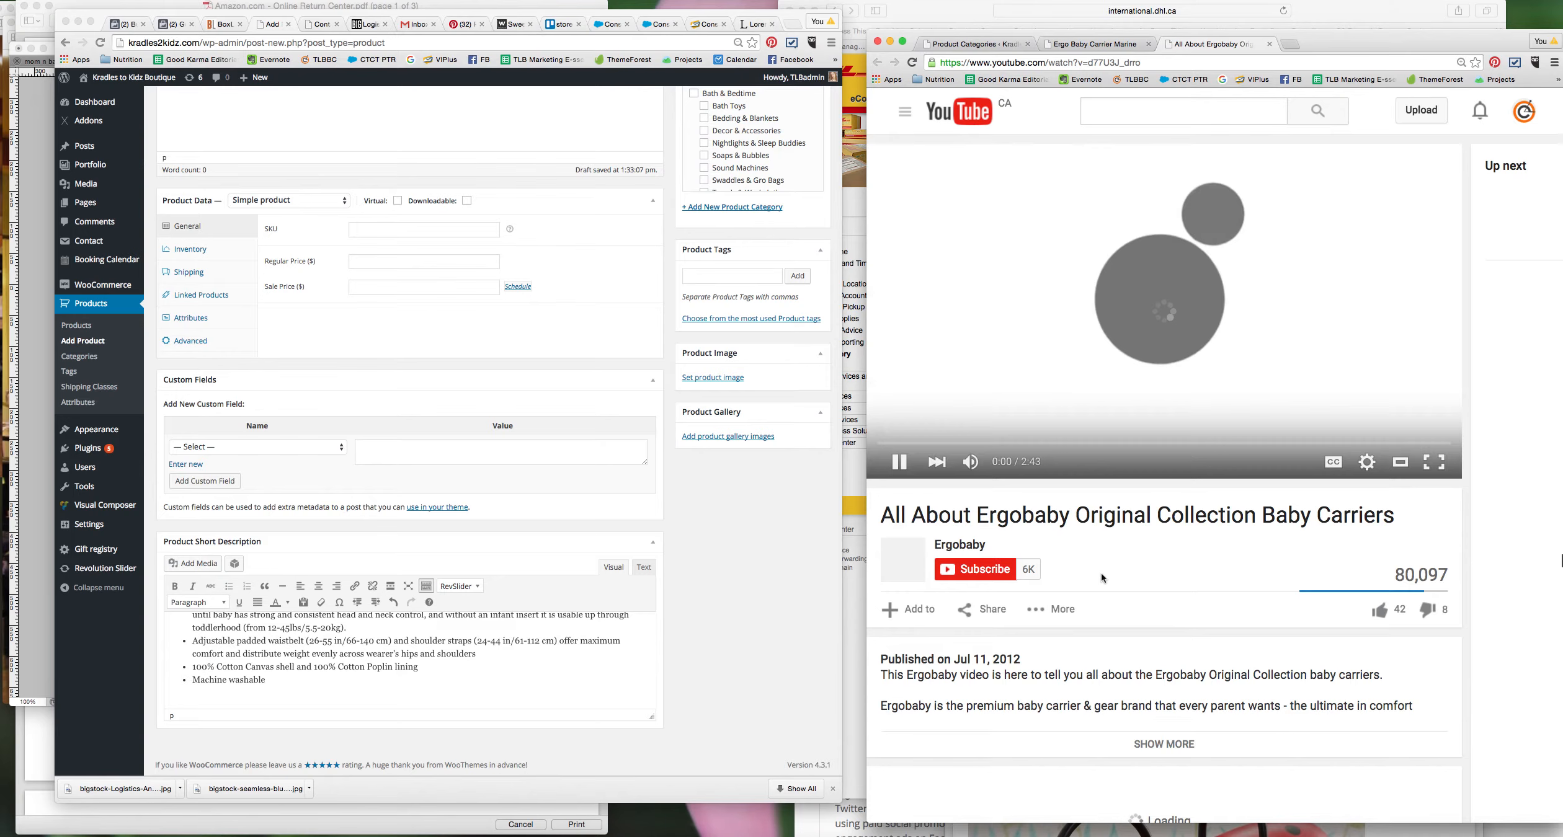
# Step: Pause the Ergobaby video and bring up its embed code from the sharing options
pyautogui.click(991, 614)
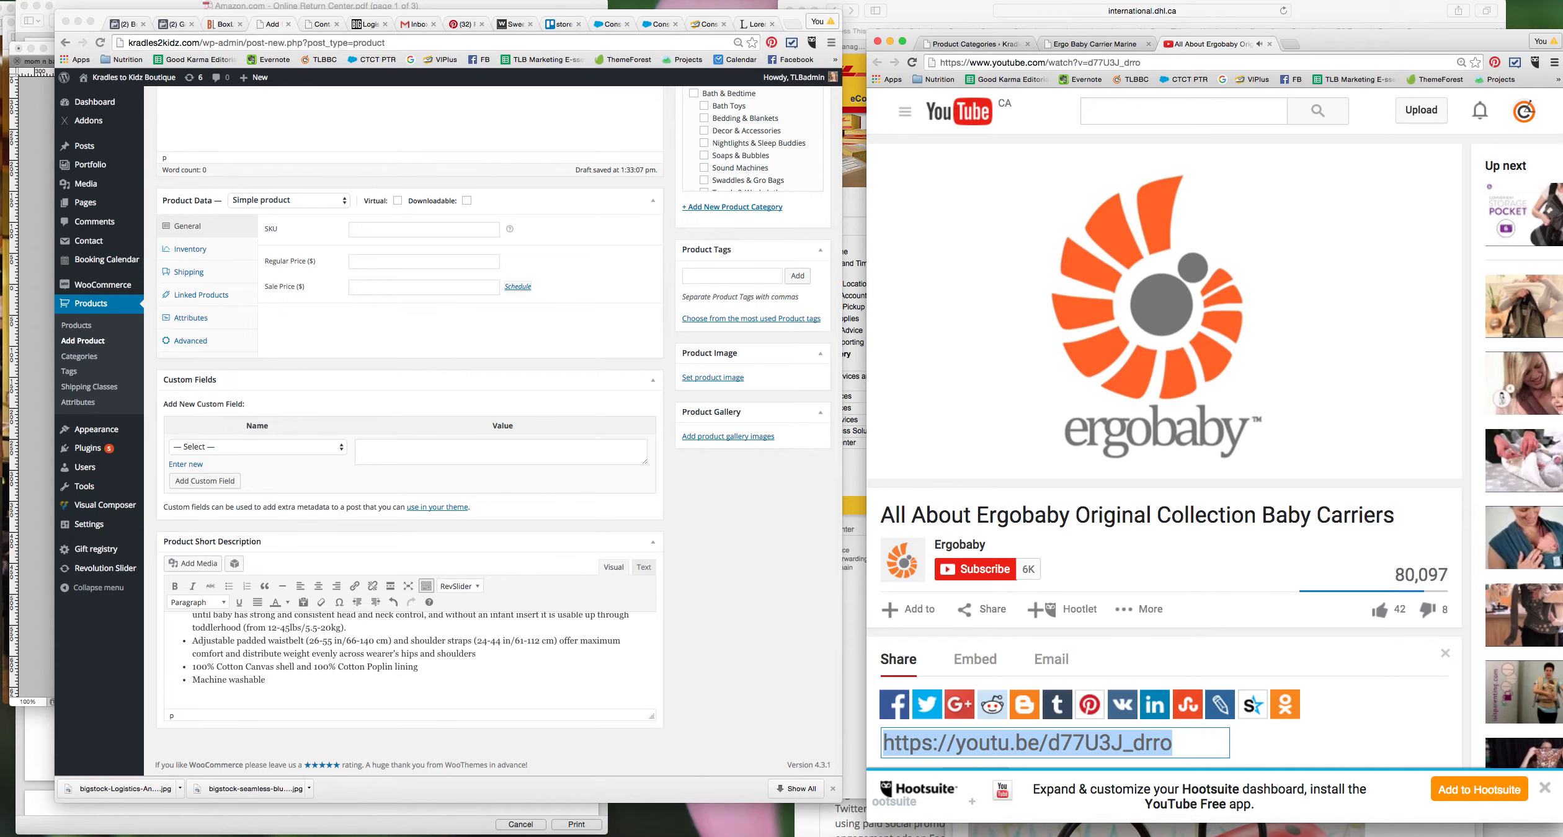
pyautogui.click(954, 451)
pyautogui.press('space')
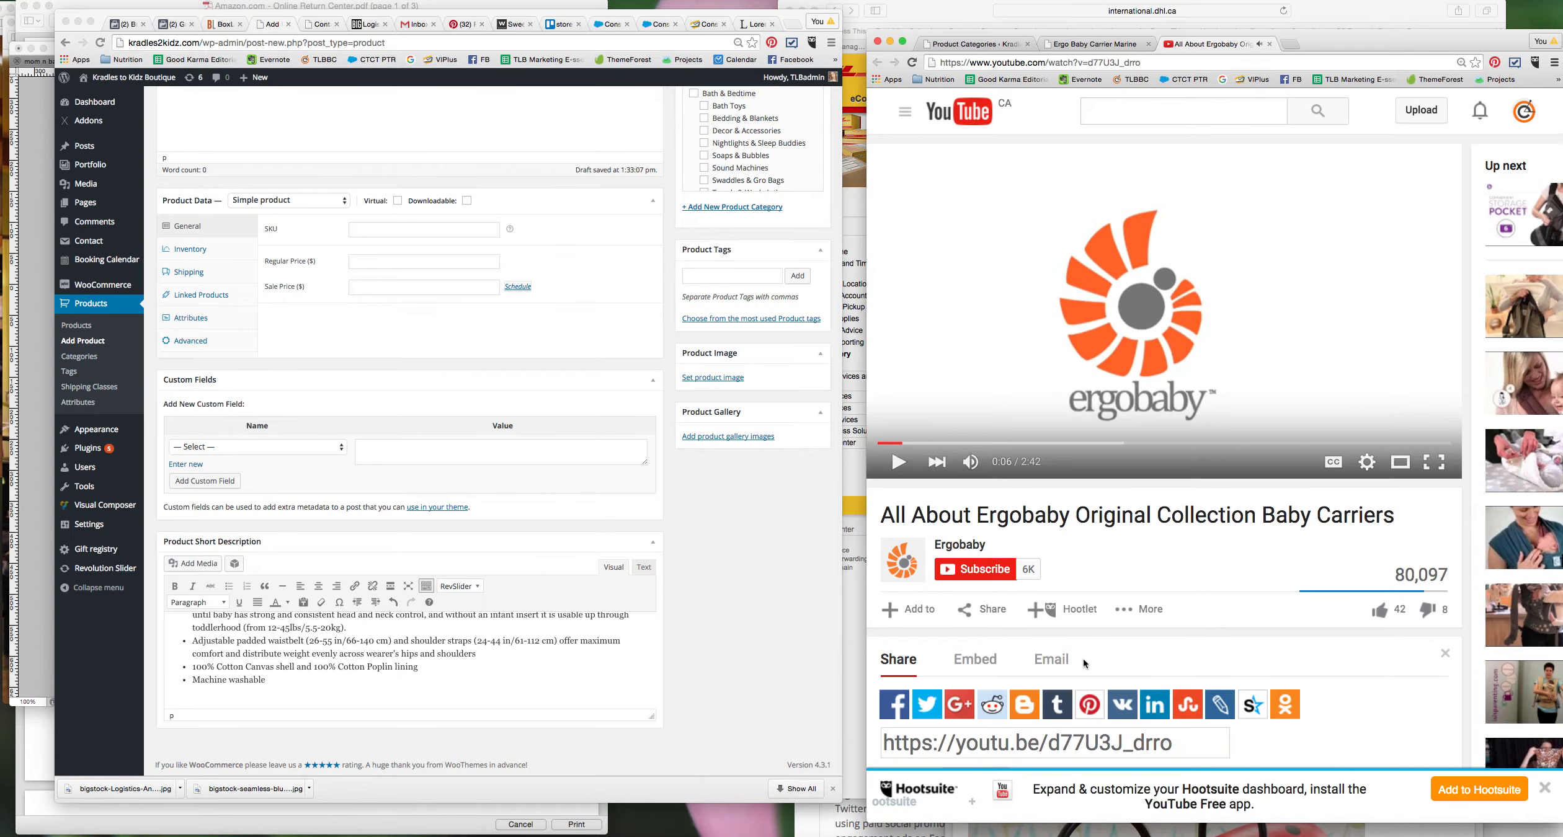
pyautogui.scroll(-3, 1152, 583)
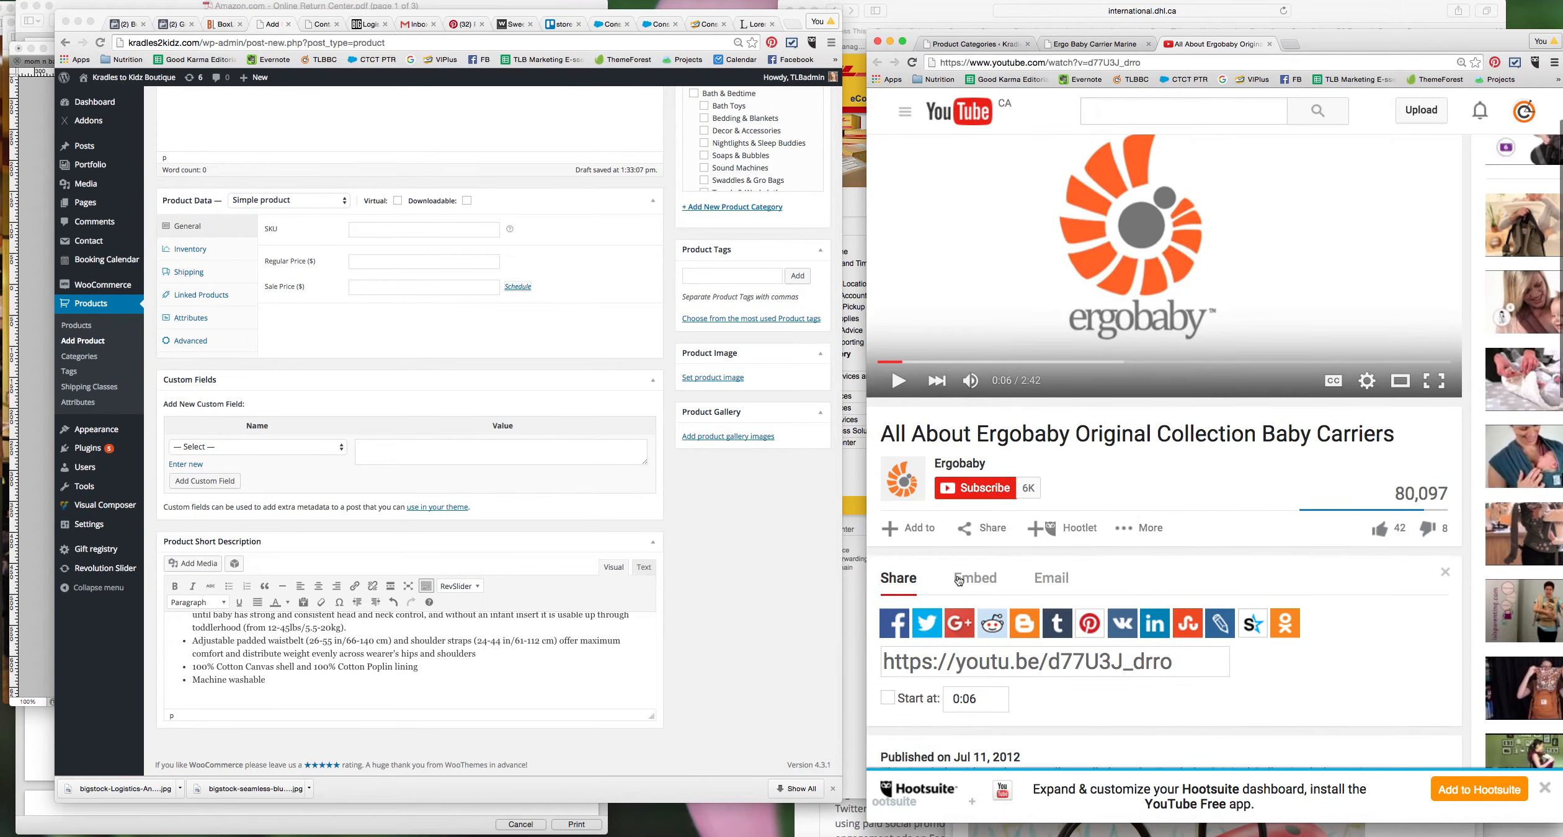
pyautogui.click(969, 589)
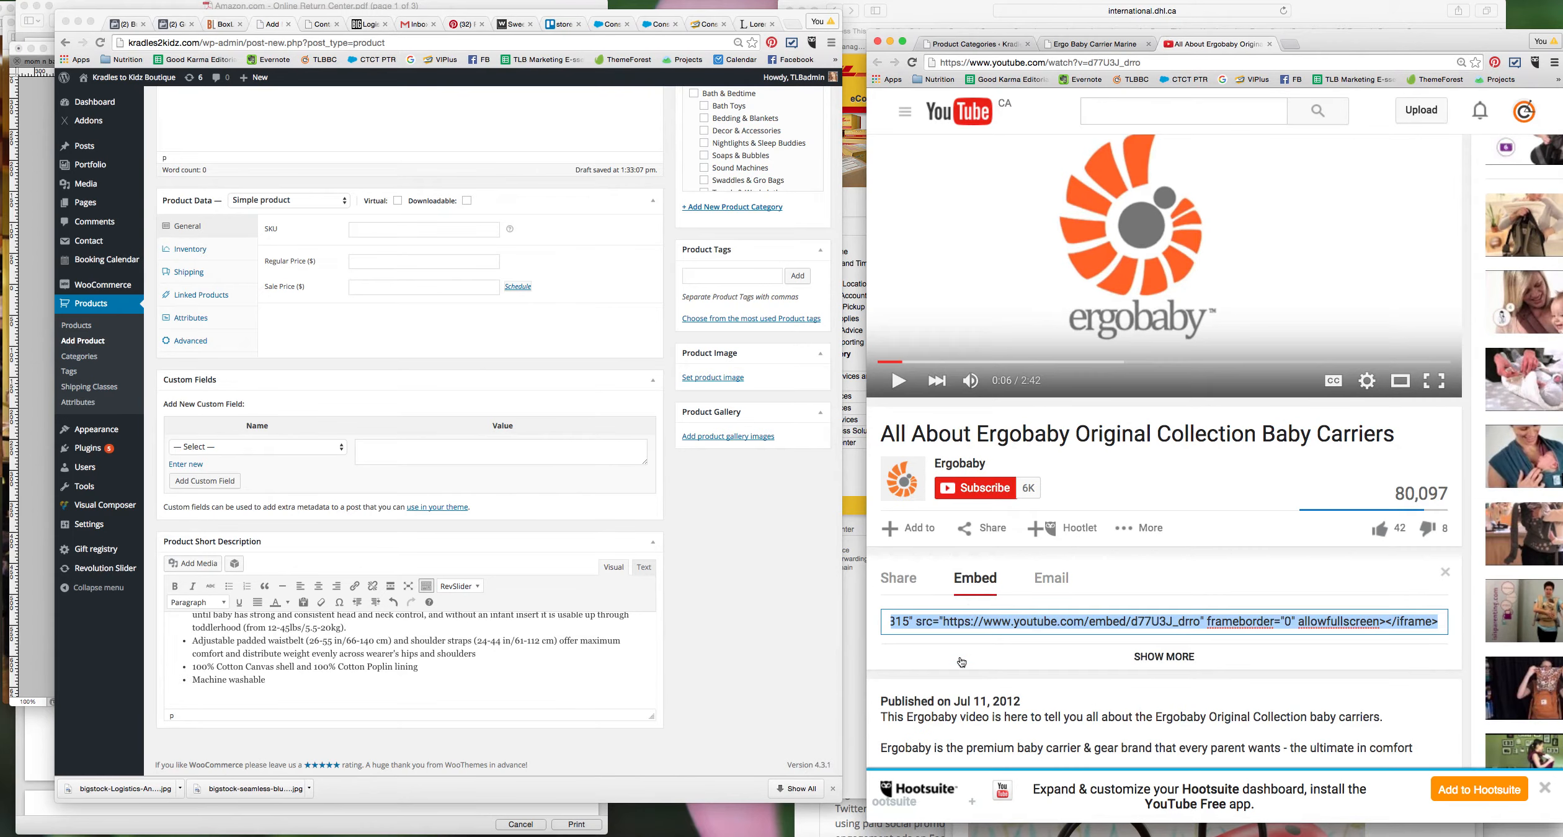
# Step: Insert an embedded-video shortcode holding the copied YouTube iframe code below the feature list in the product's short description
pyautogui.click(399, 701)
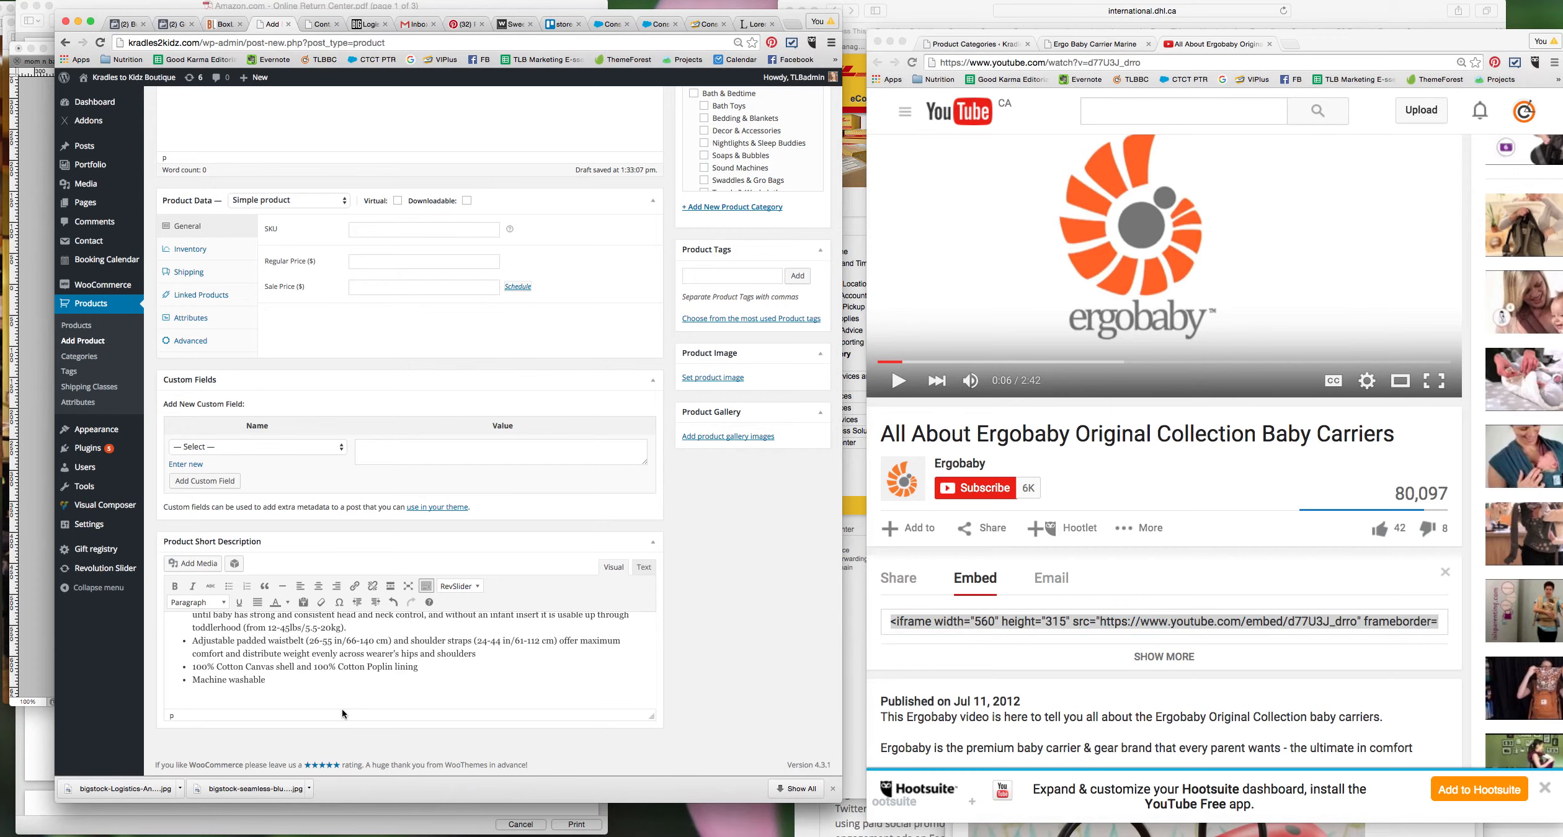
pyautogui.scroll(-1, 339, 694)
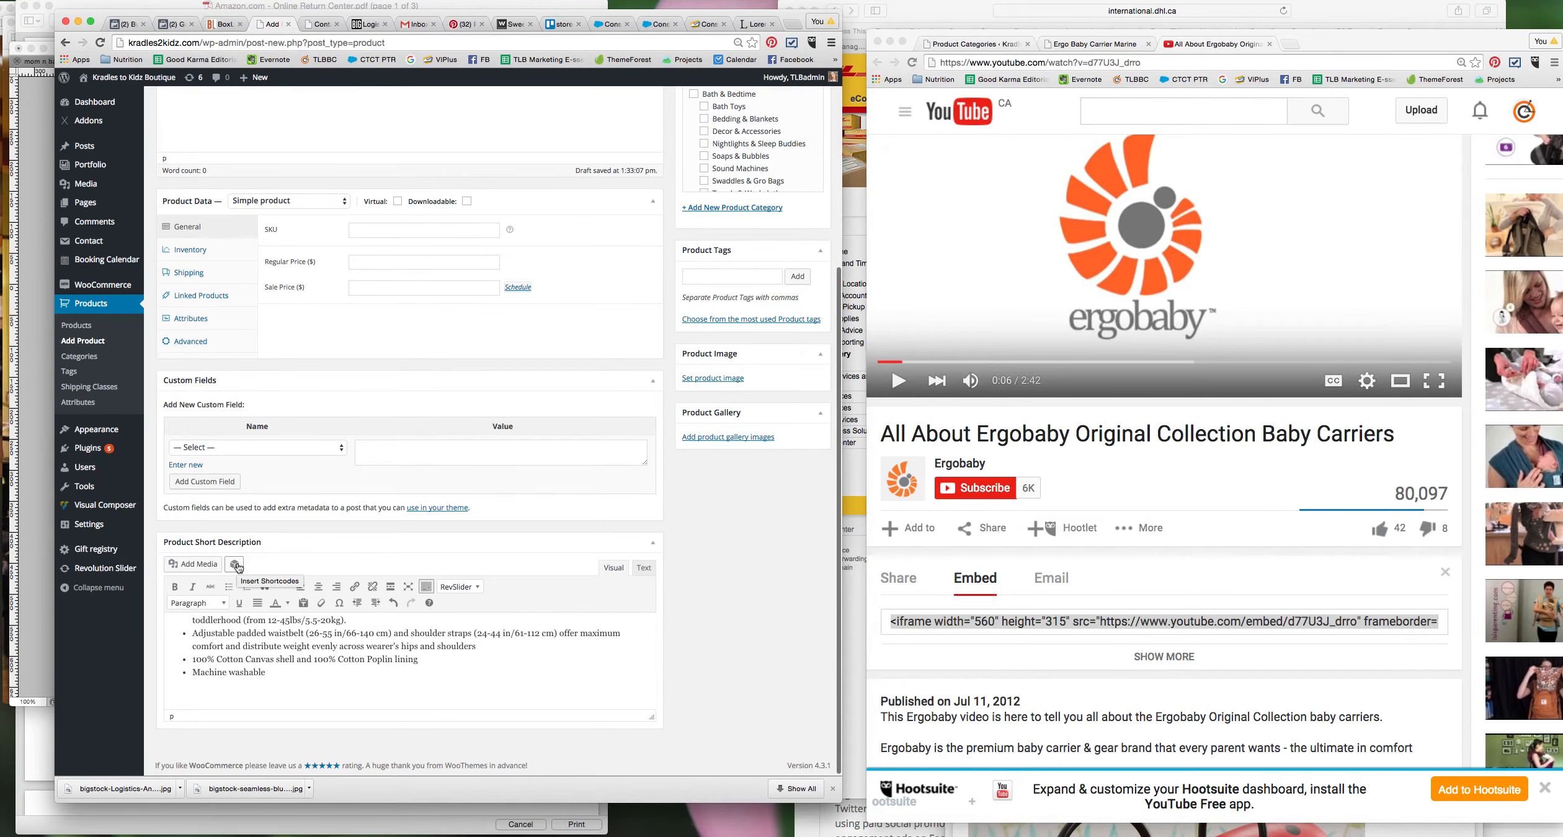
pyautogui.click(235, 564)
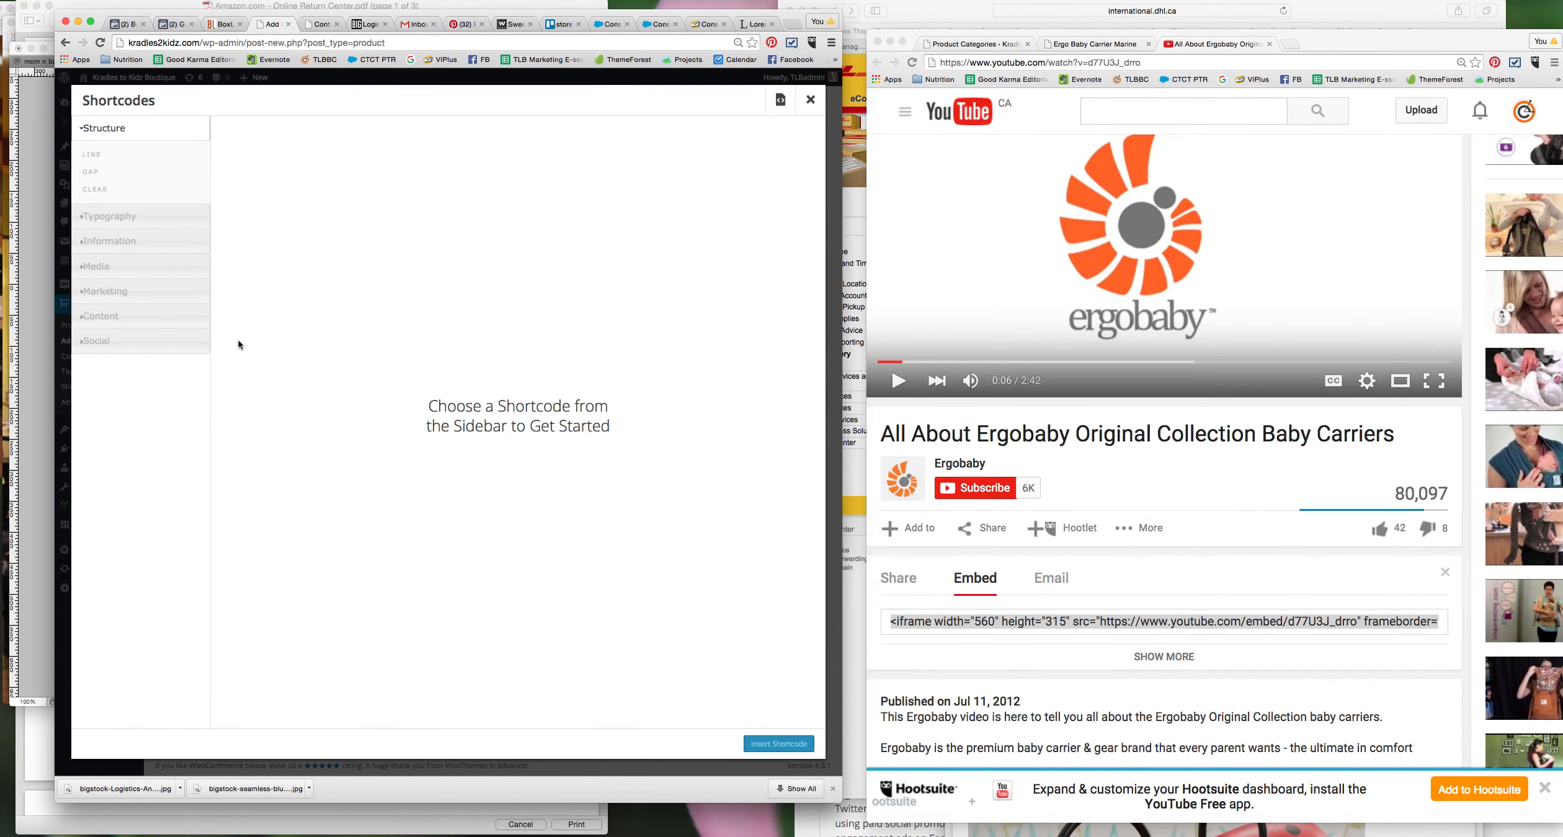
pyautogui.click(93, 267)
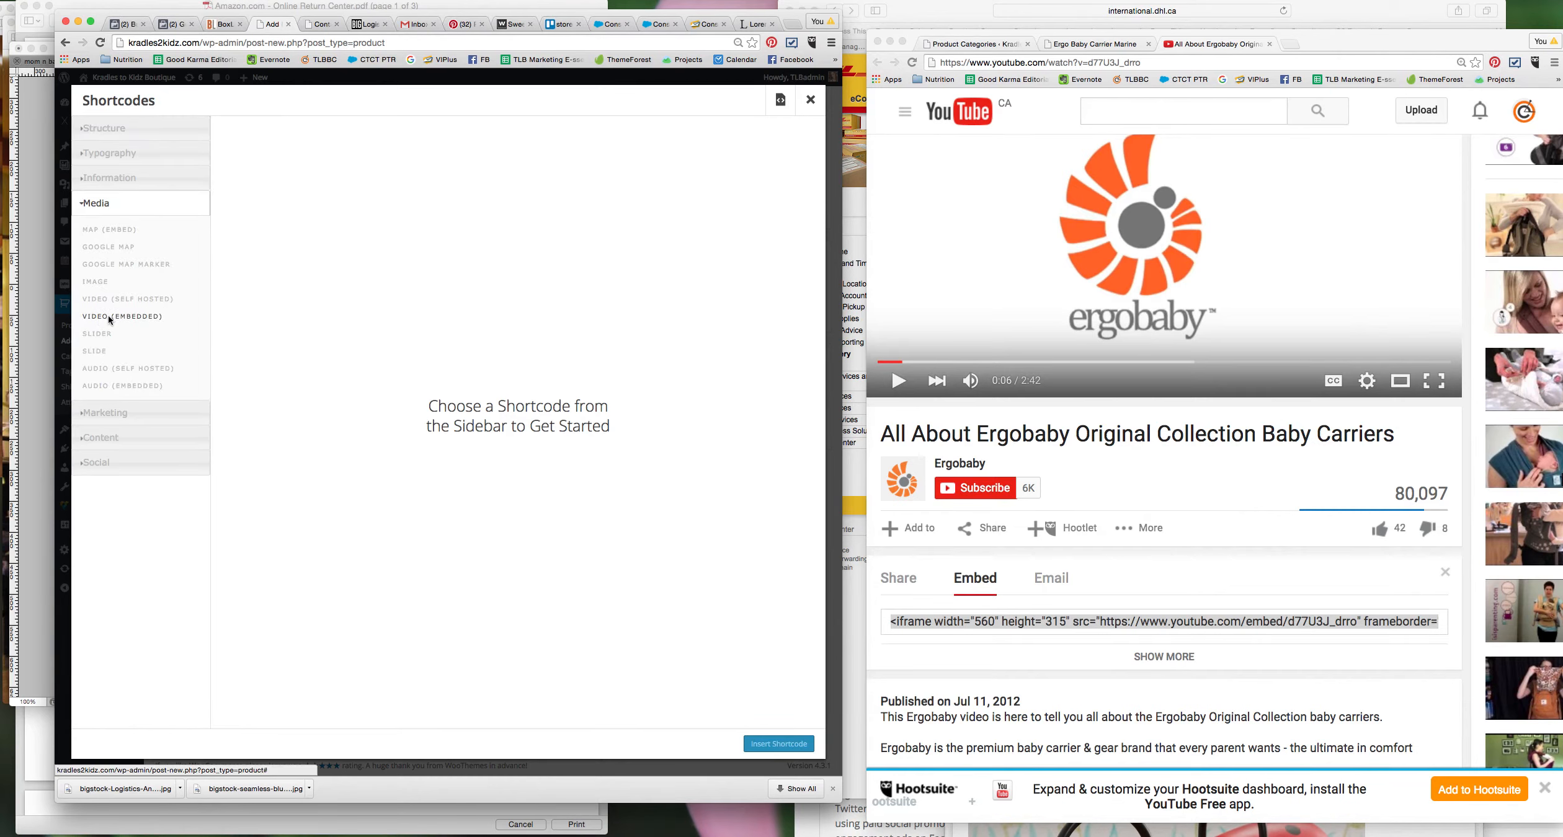
pyautogui.click(116, 317)
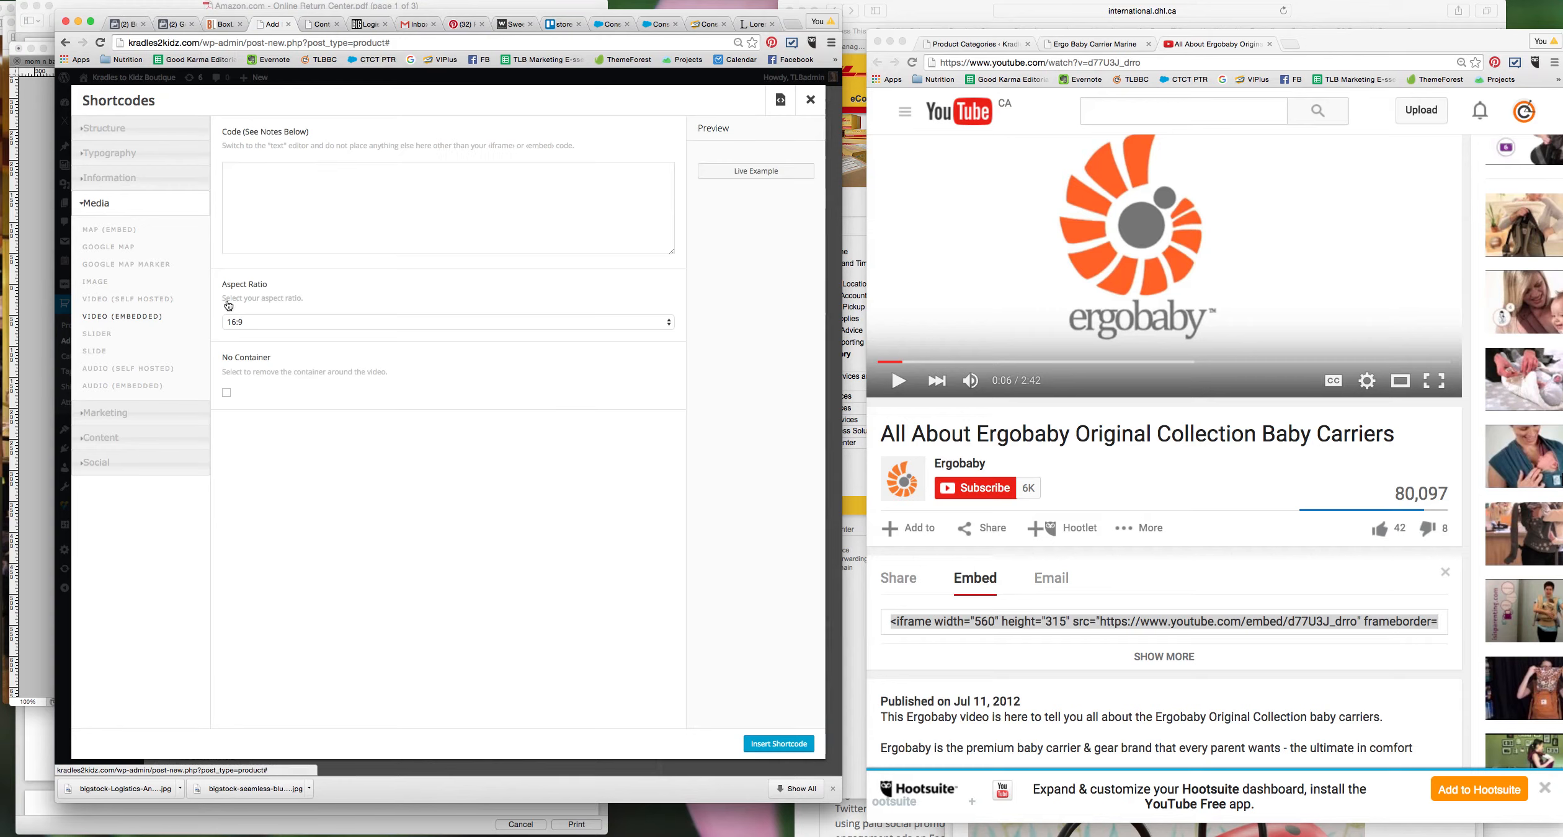
pyautogui.click(263, 182)
pyautogui.press('super+v')
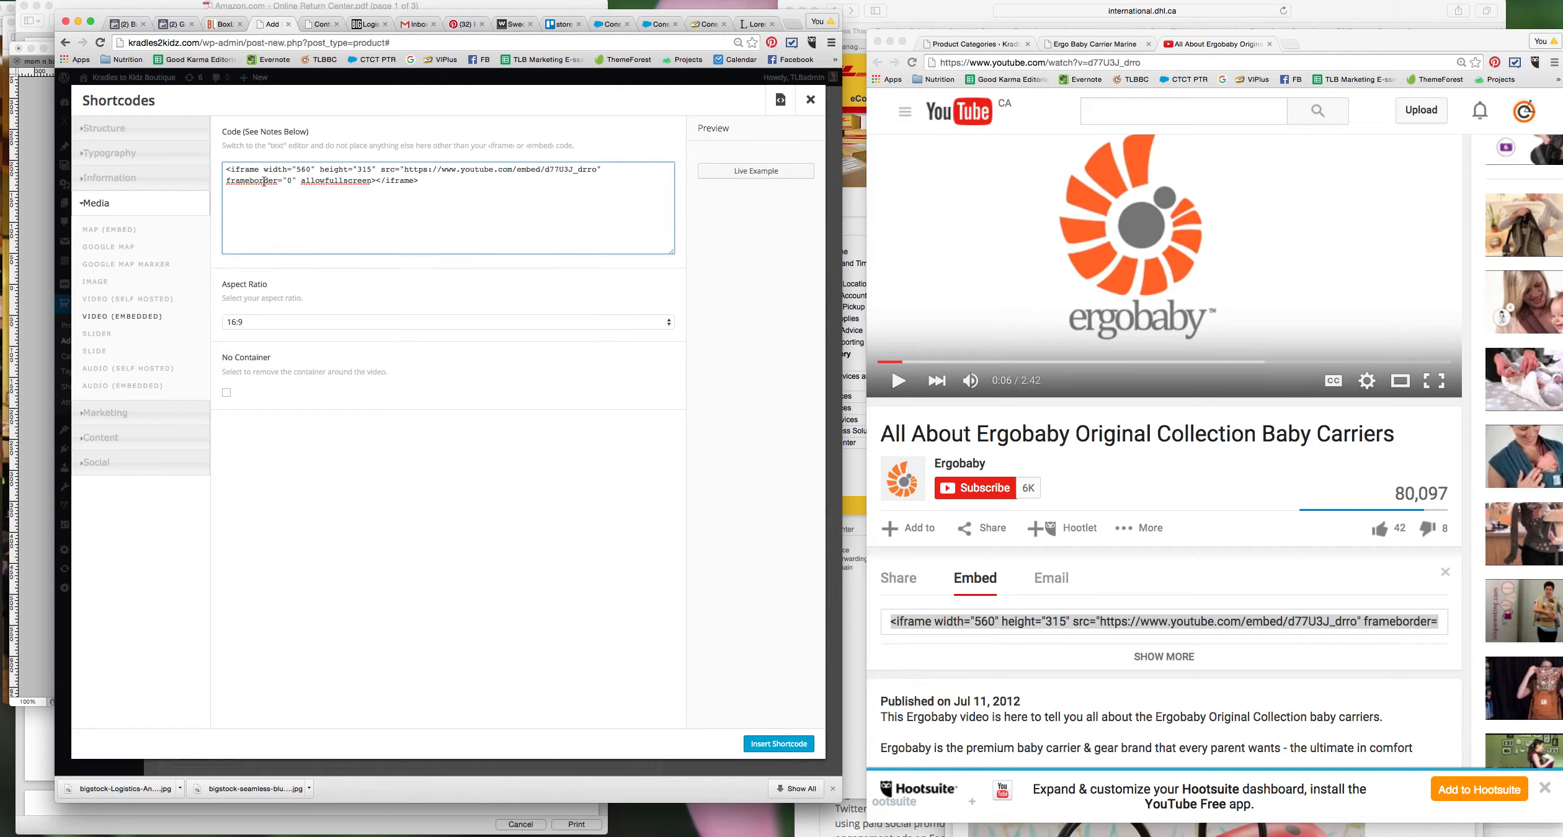
pyautogui.click(778, 743)
pyautogui.scroll(-5, 543, 595)
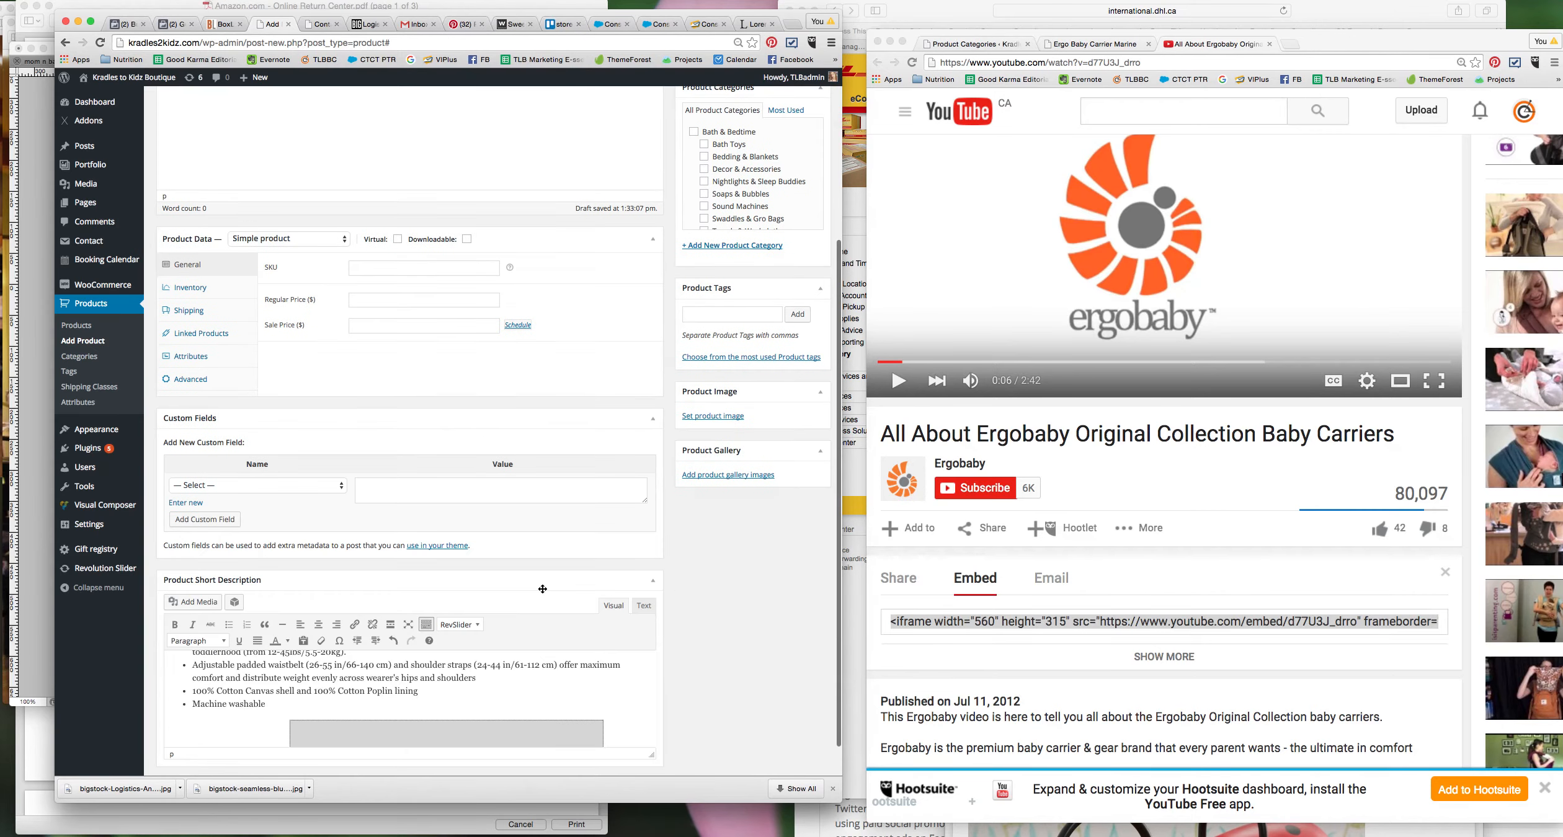
pyautogui.scroll(-2, 530, 685)
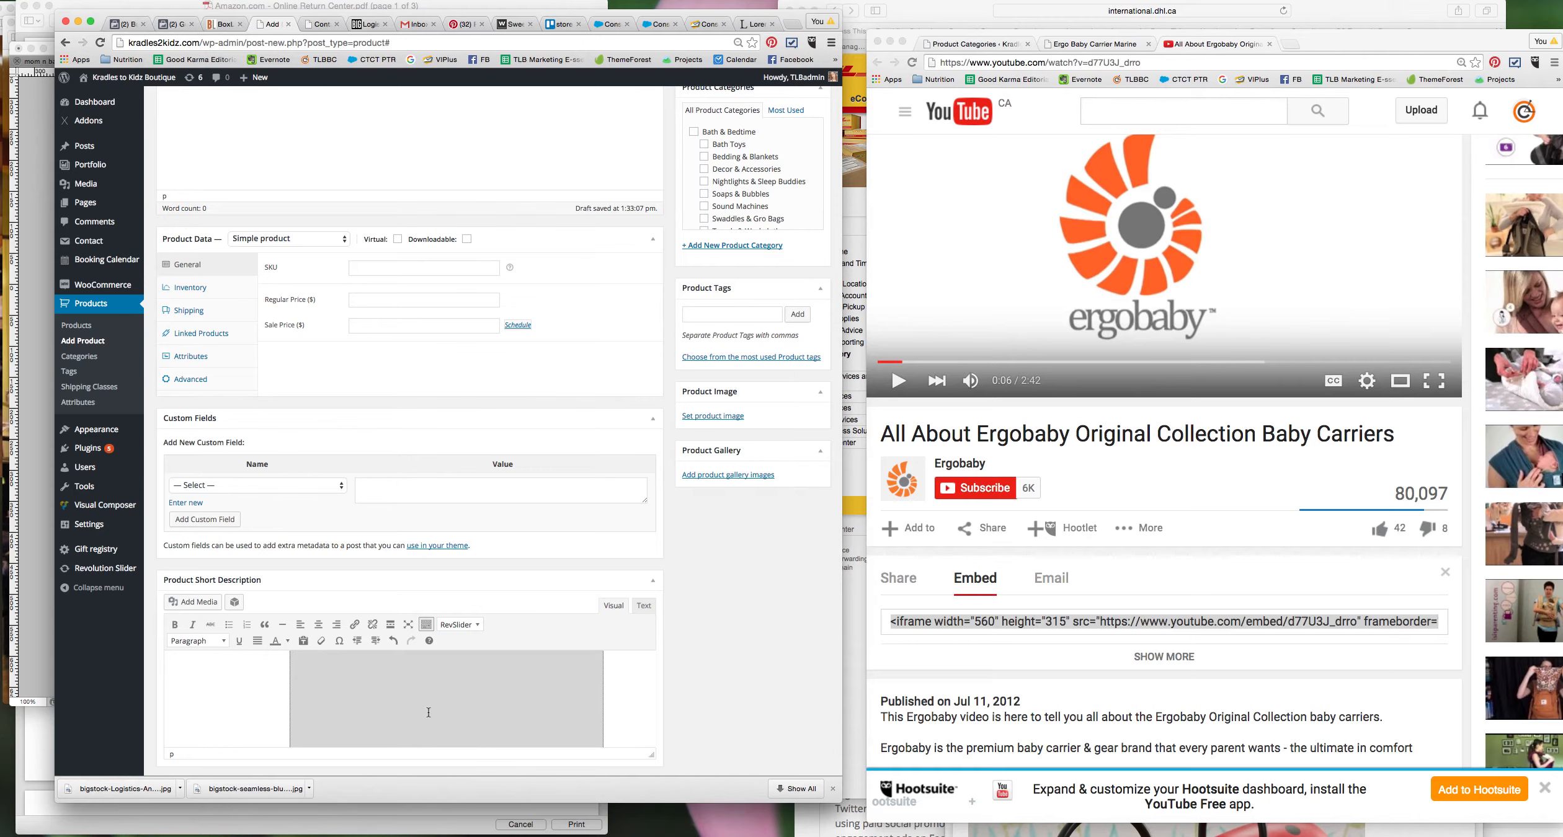
# Step: Assign the product to the On The Move category and its Baby Carriers & Accessories subcategory
pyautogui.scroll(2, 428, 712)
pyautogui.scroll(2, 697, 624)
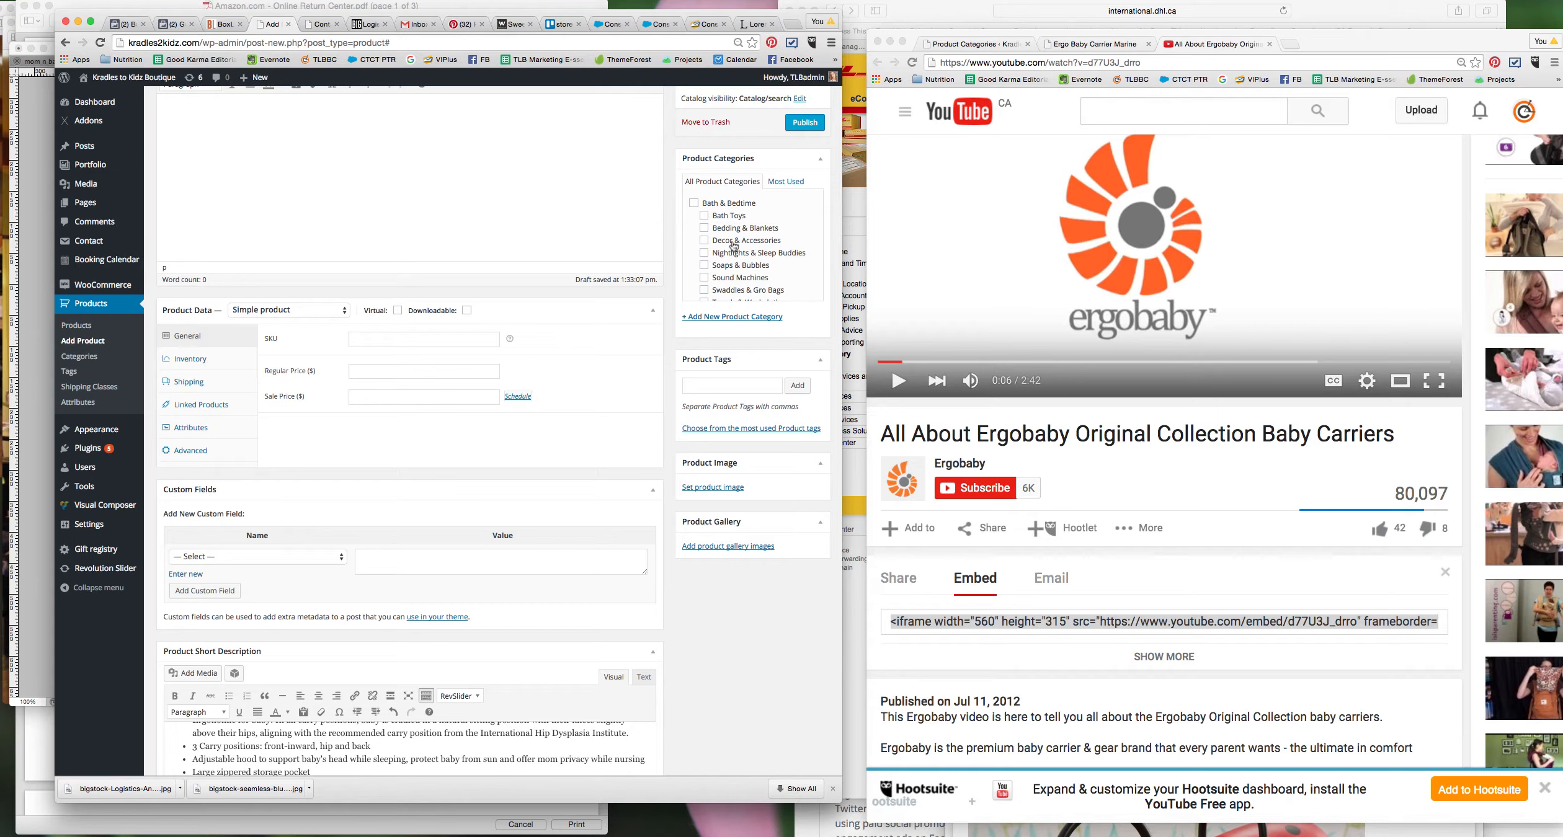
pyautogui.scroll(-2, 734, 246)
pyautogui.scroll(-6, 733, 245)
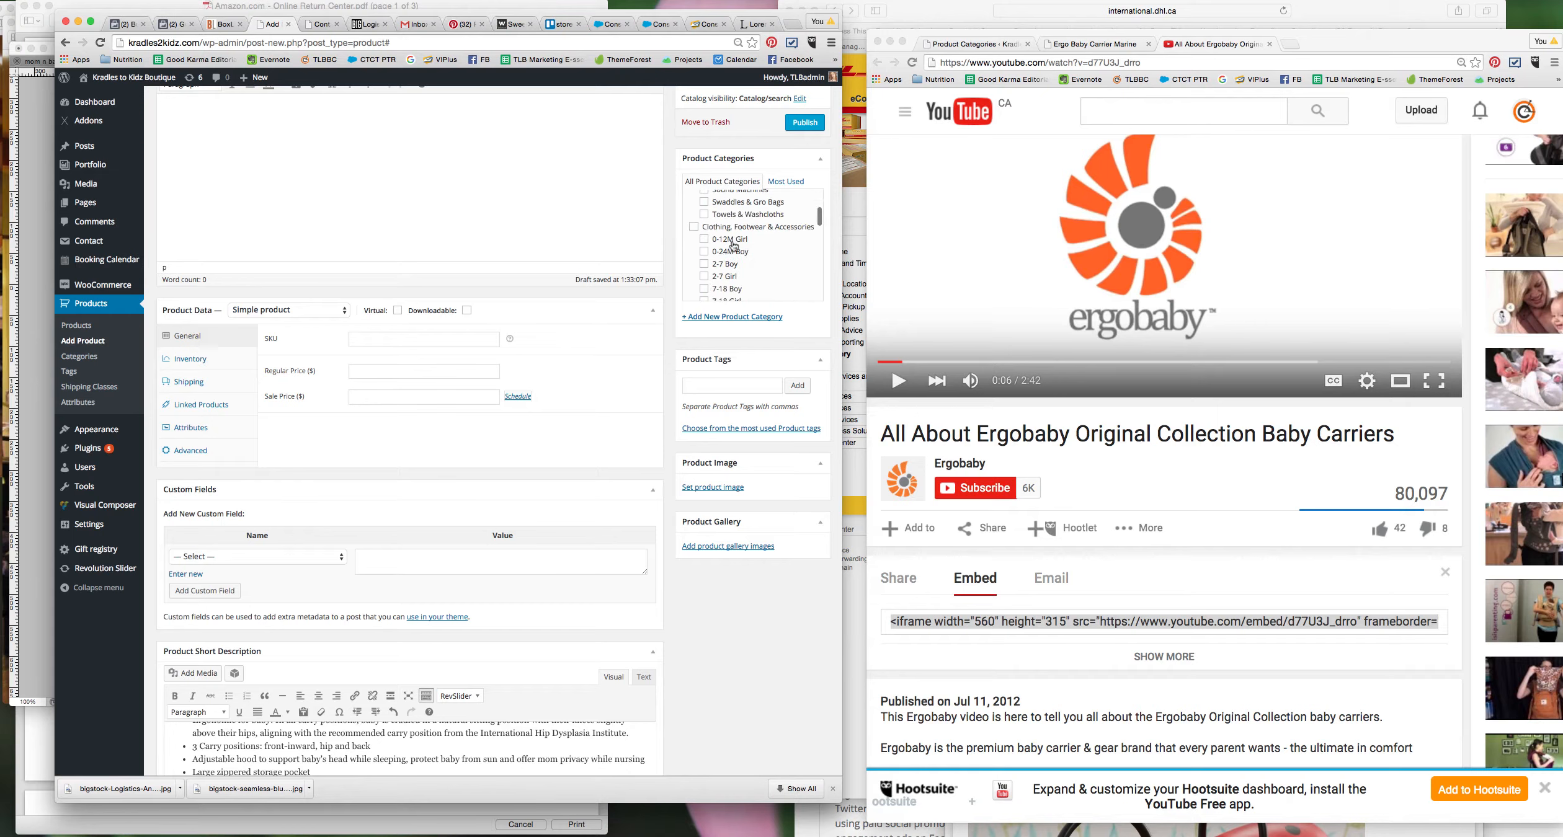
pyautogui.scroll(-4, 734, 245)
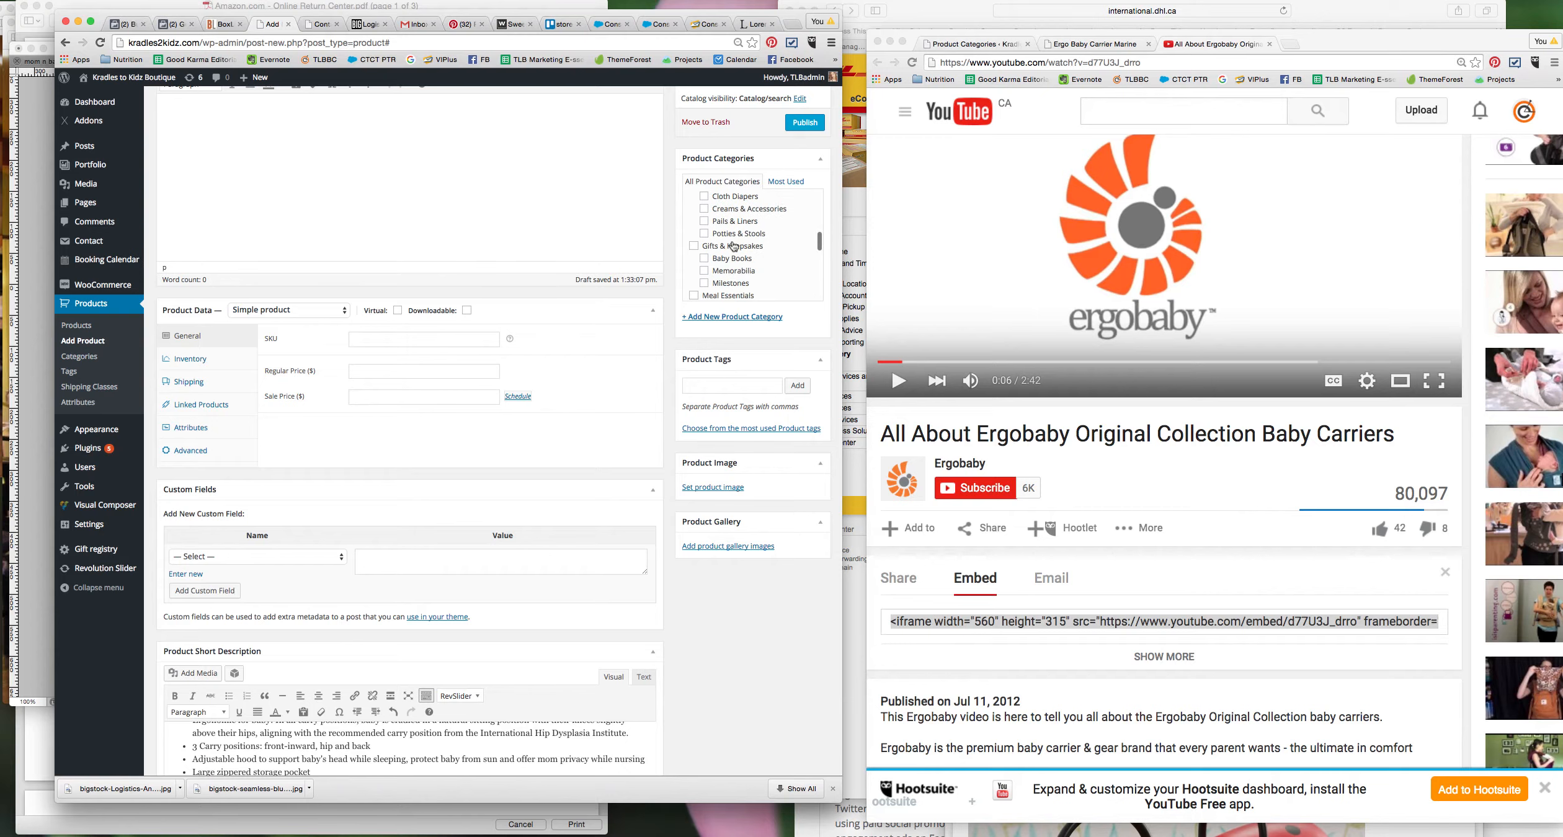
pyautogui.scroll(-1, 733, 245)
pyautogui.scroll(-7, 734, 246)
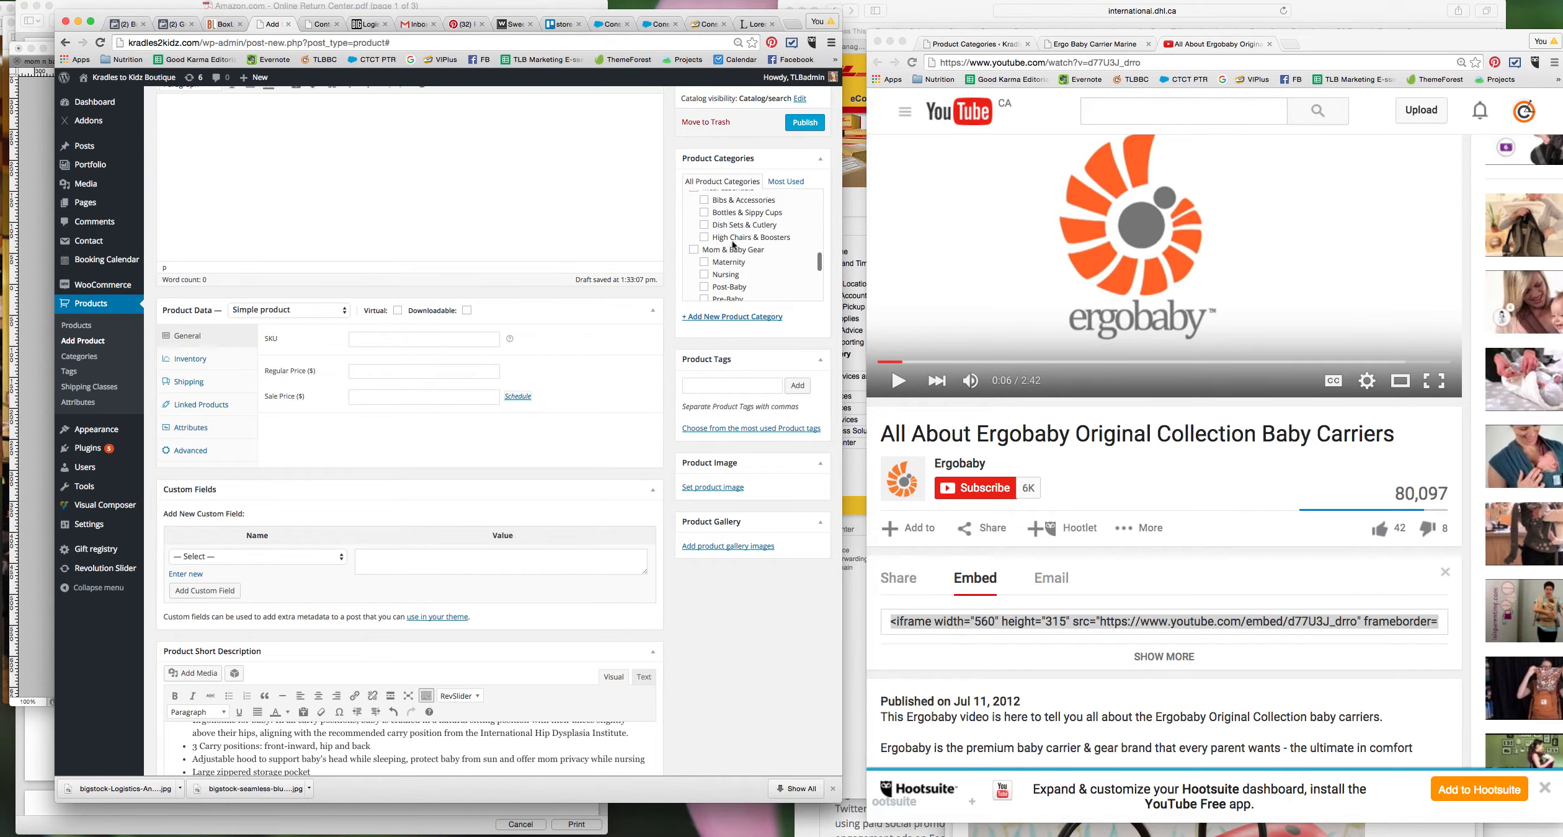
pyautogui.scroll(-6, 734, 246)
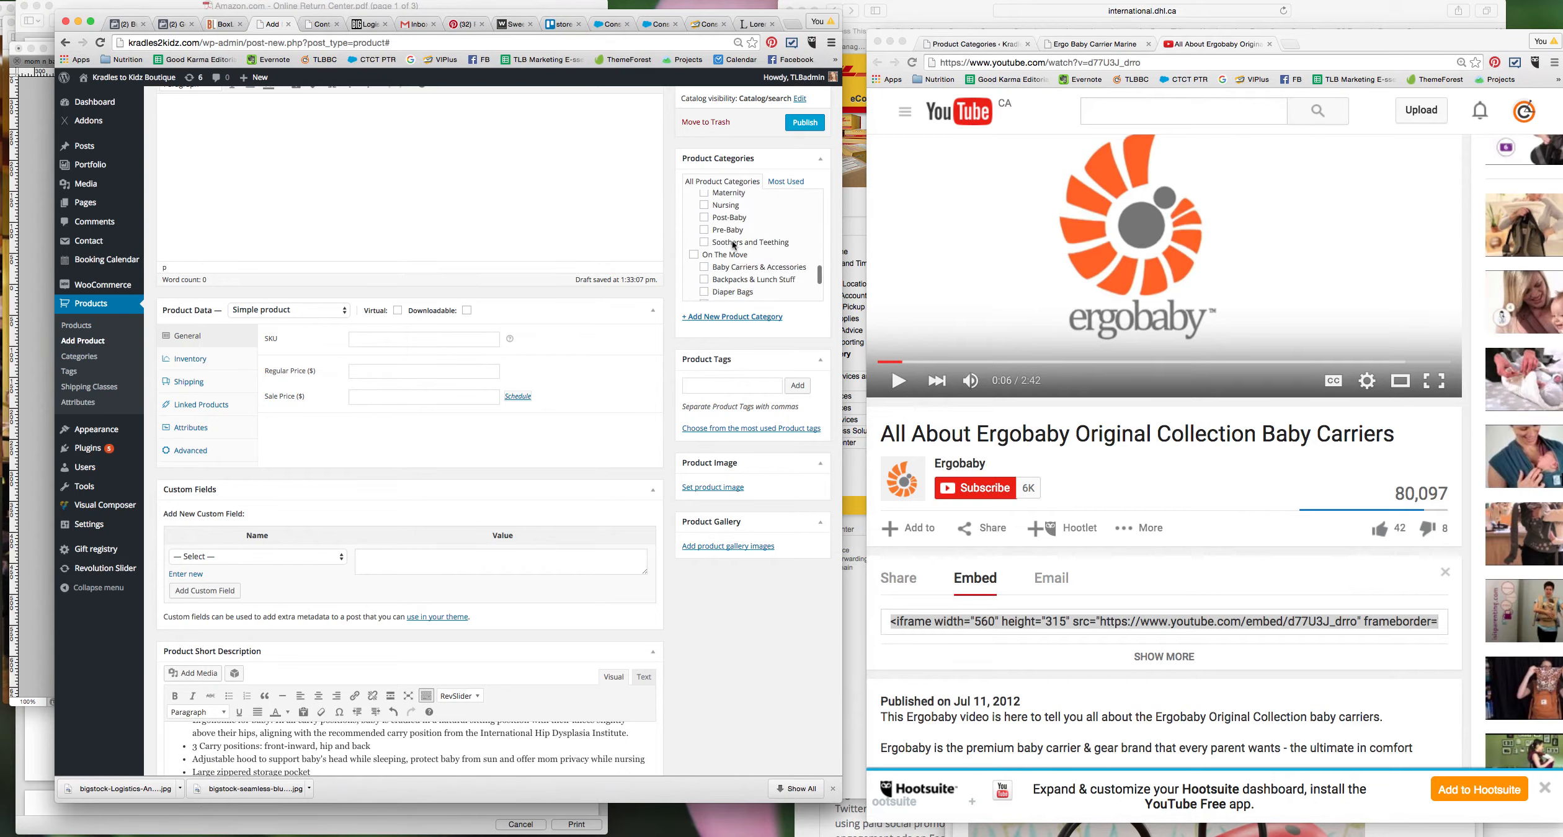
pyautogui.click(704, 218)
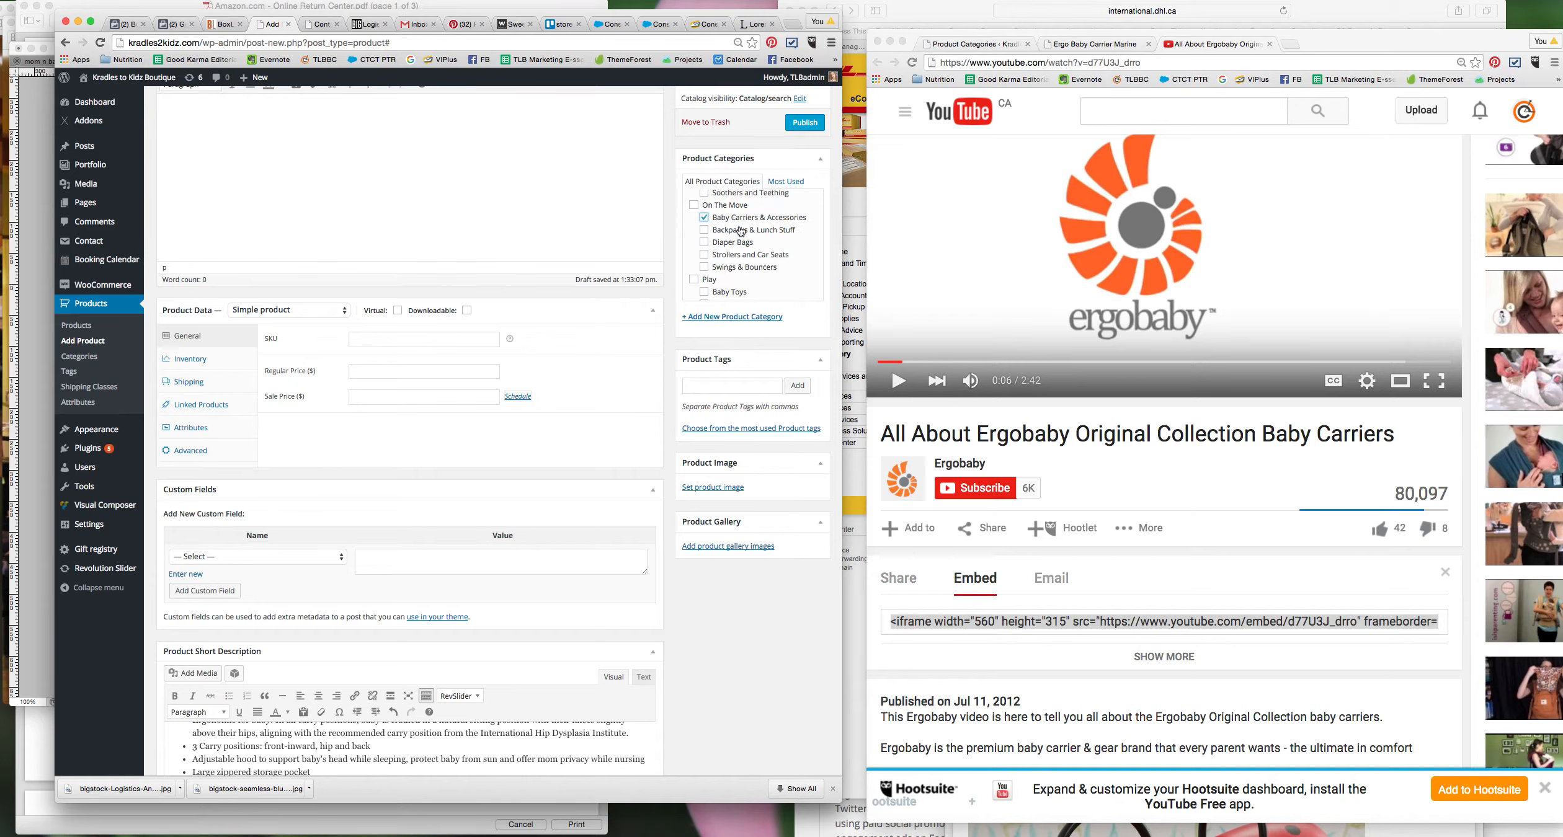
pyautogui.click(694, 206)
# Step: Open the product image media library and bring the old shop's Ergo & BECO Baby Carriers page up beside it
pyautogui.scroll(-3, 743, 506)
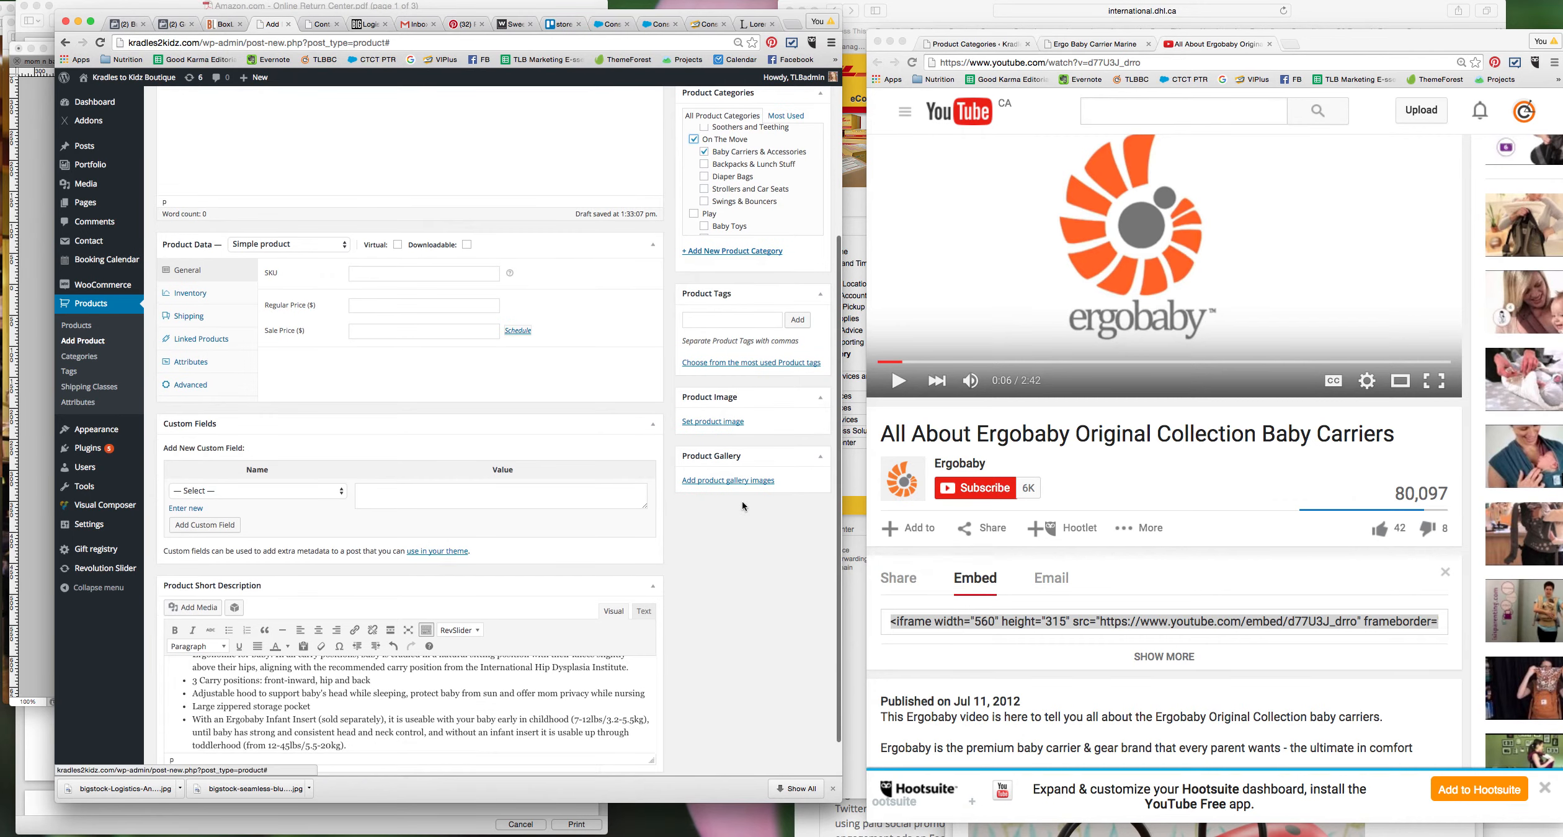
pyautogui.click(716, 421)
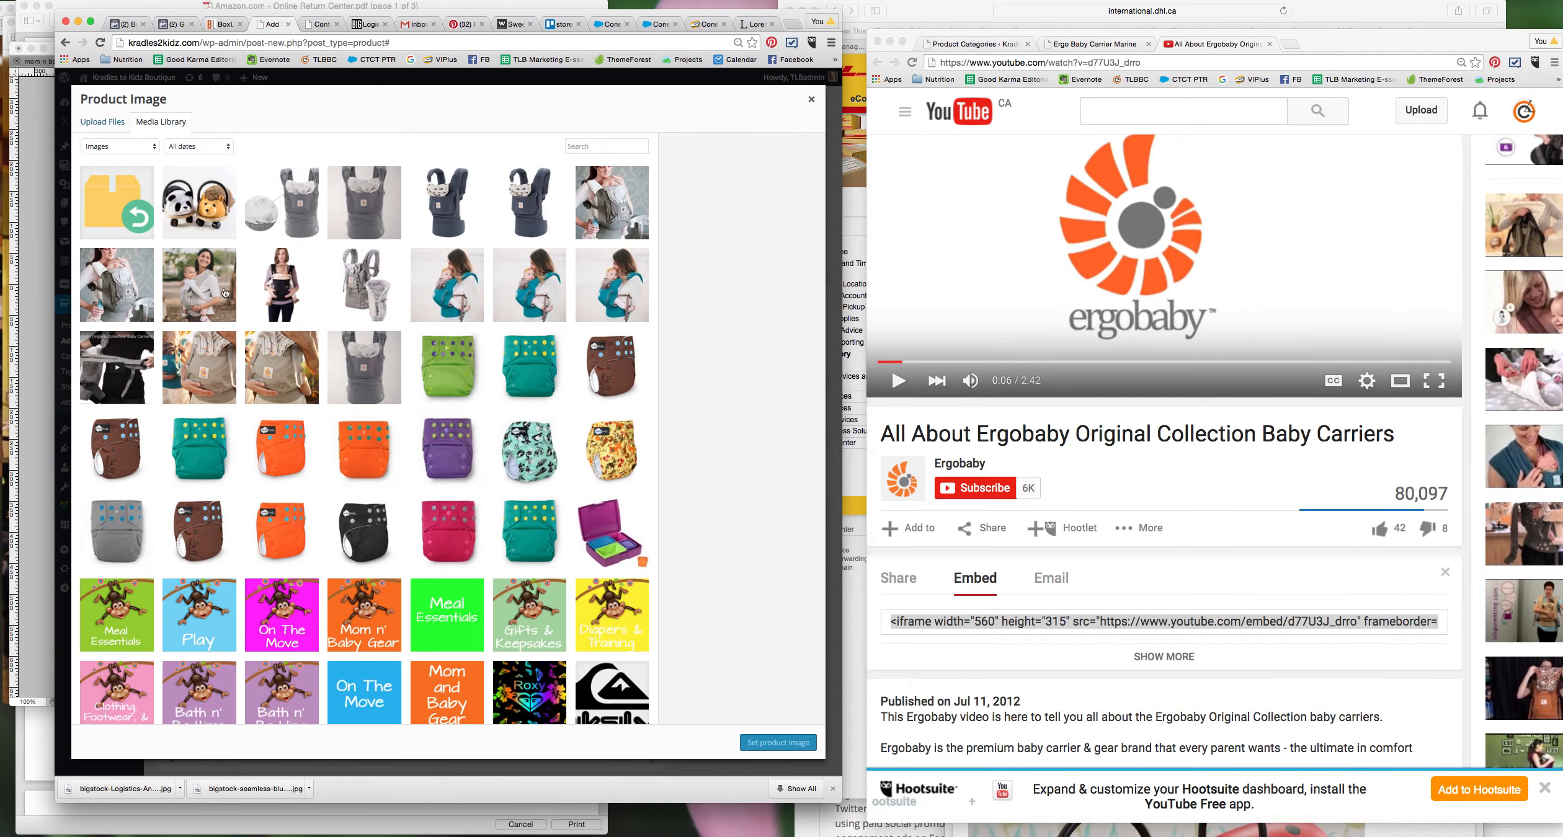
pyautogui.click(890, 42)
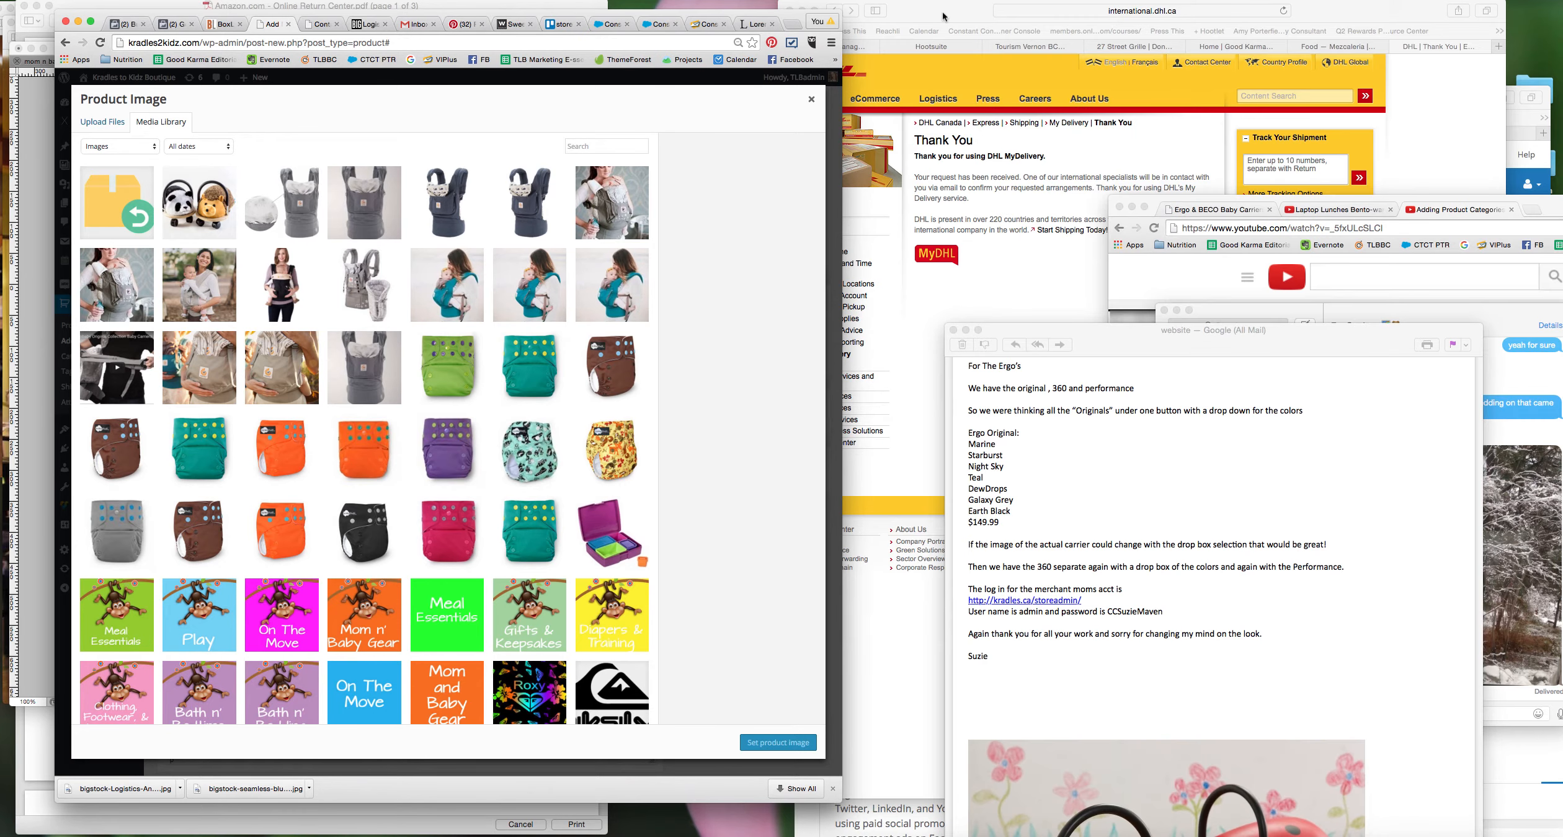
pyautogui.moveTo(943, 16); pyautogui.dragTo(1082, 536)
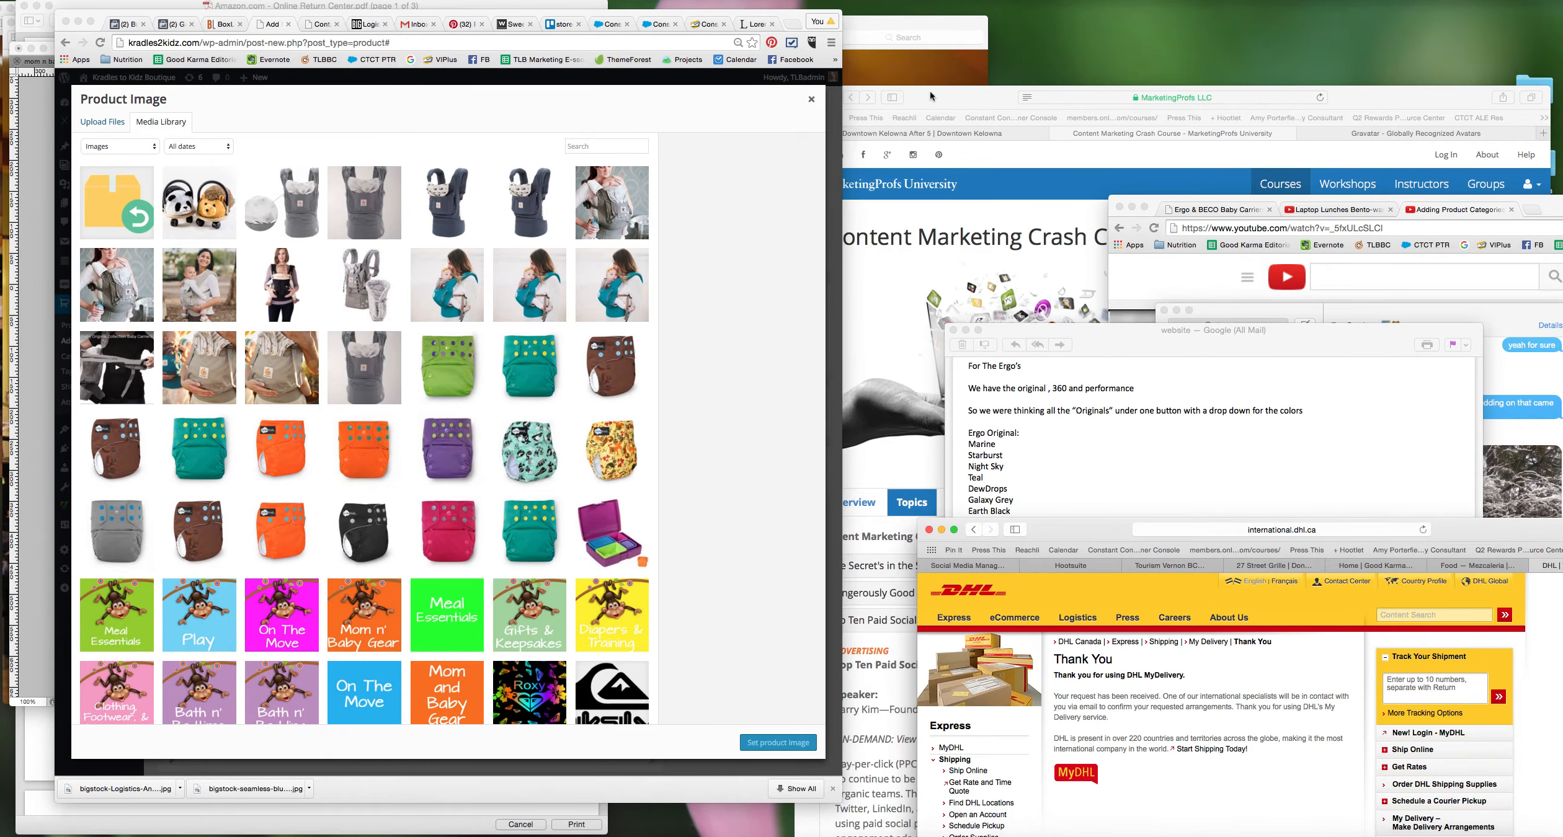
pyautogui.moveTo(1539, 204); pyautogui.dragTo(1302, 23)
pyautogui.click(987, 33)
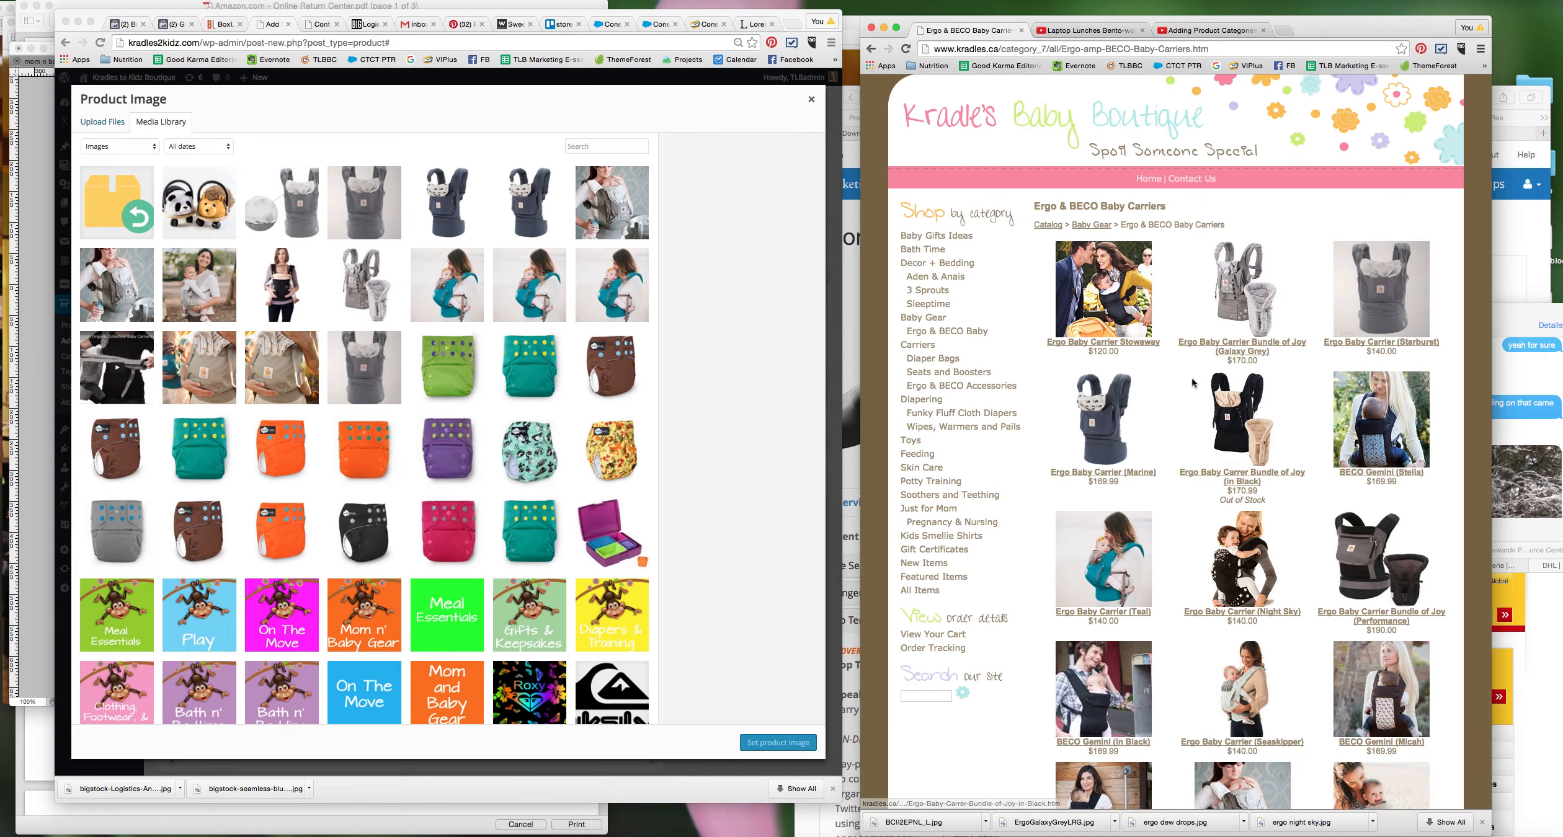
# Step: View the Ergo Baby Carrier Bundle of Joy (Galaxy Grey) page, then return to the category and list all its items
pyautogui.click(1240, 292)
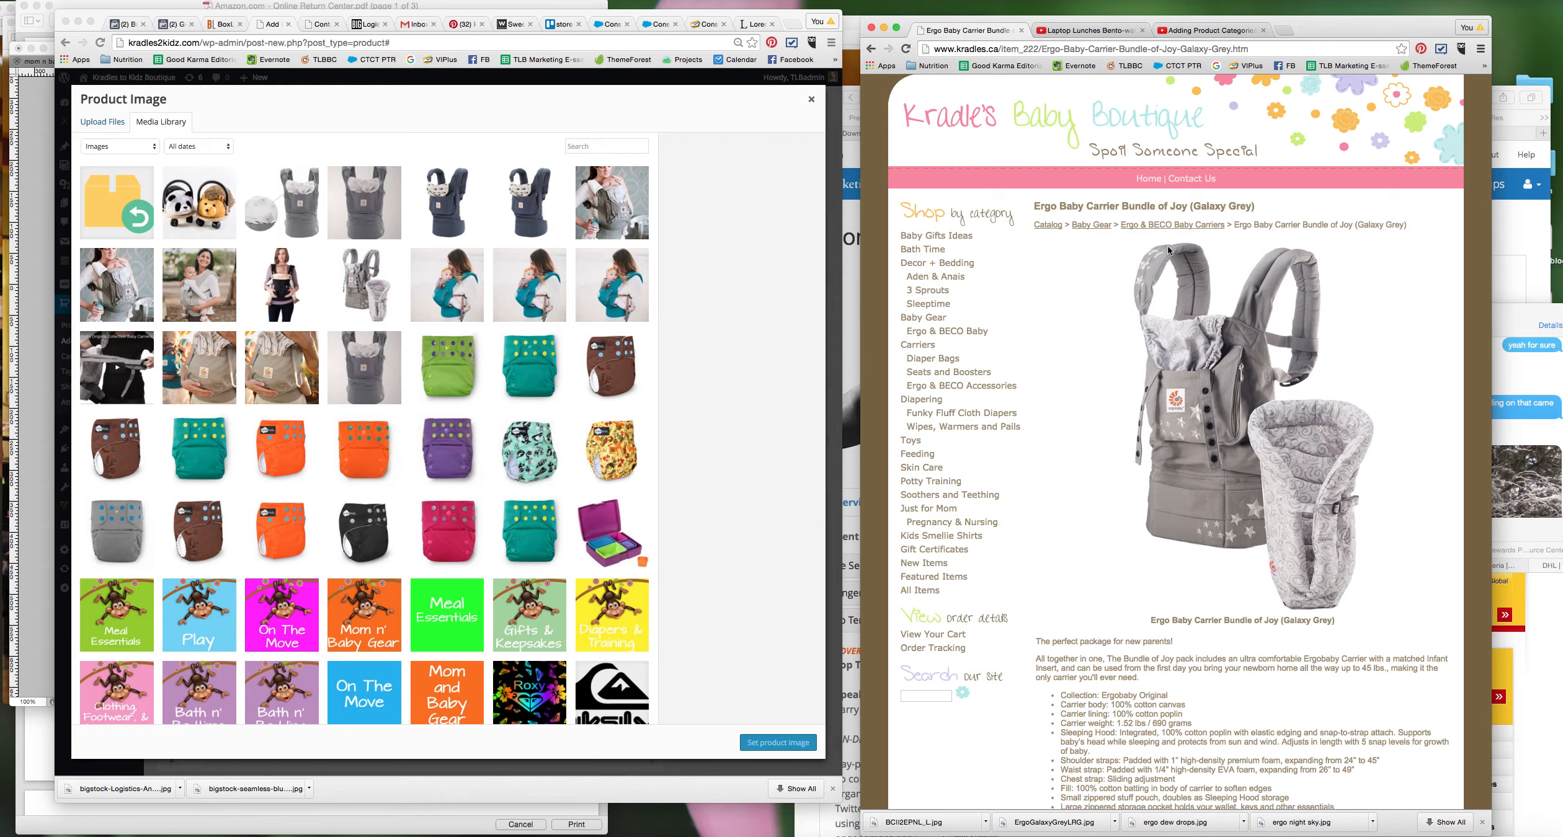
pyautogui.click(1178, 226)
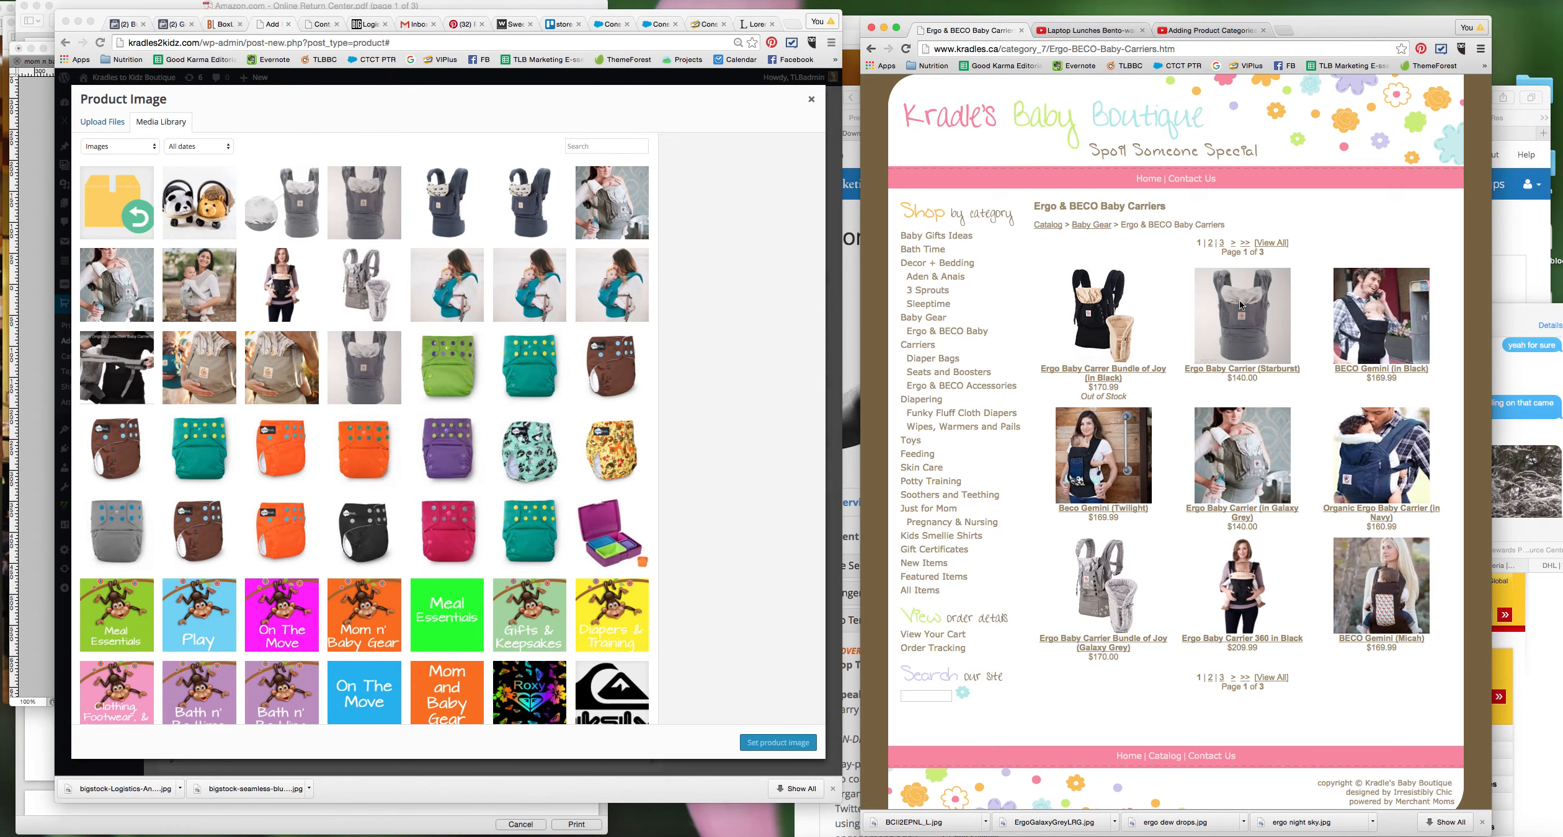
pyautogui.click(1281, 678)
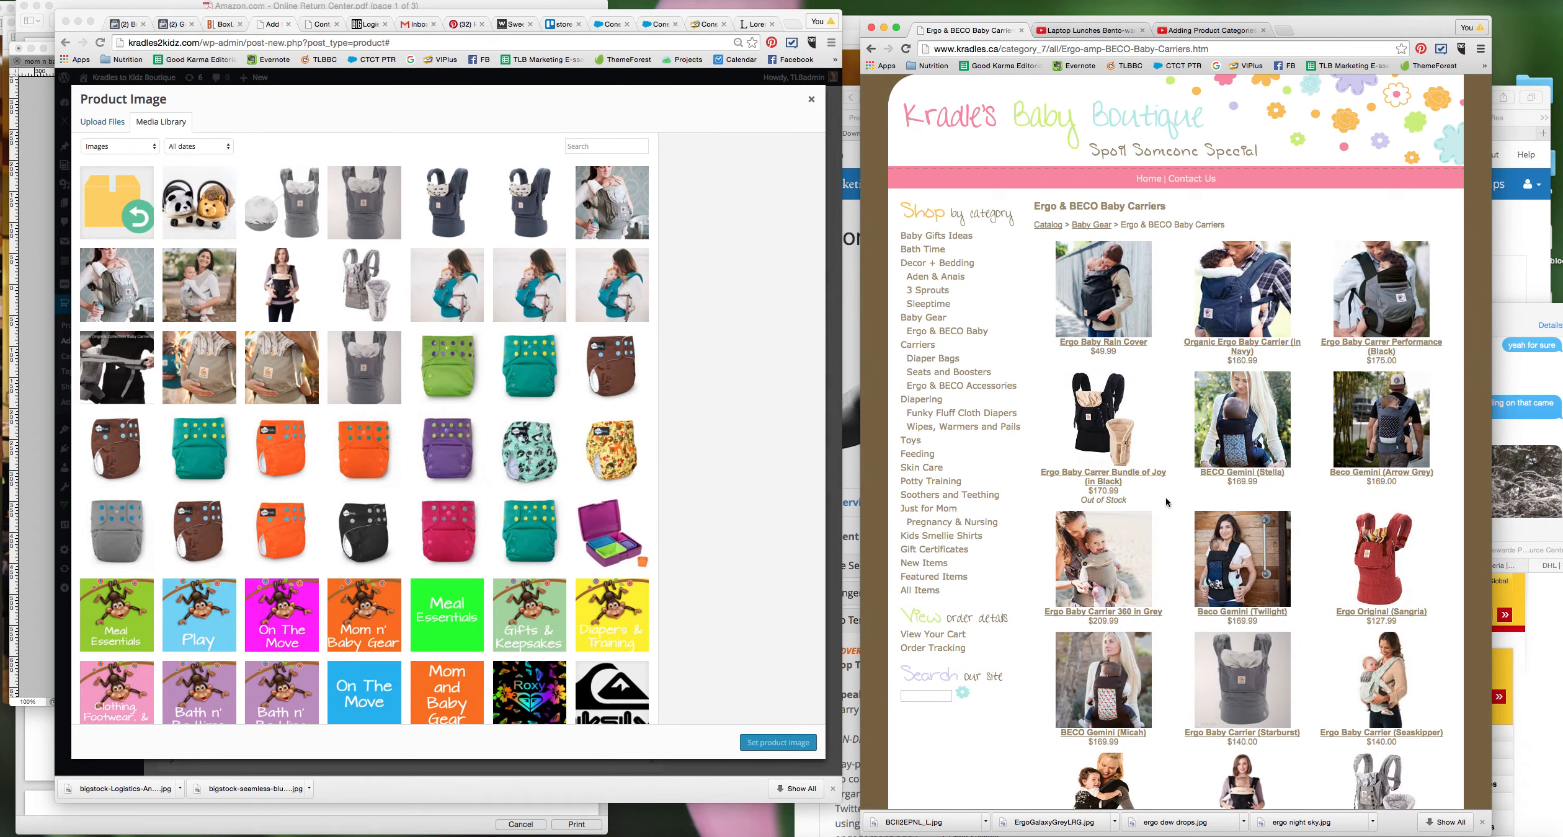
# Step: Save the Ergo Original (Sangria) photo to the ergo and beco baby carriers folder, then return to the category page
pyautogui.scroll(-1, 1166, 503)
pyautogui.scroll(-3, 1166, 502)
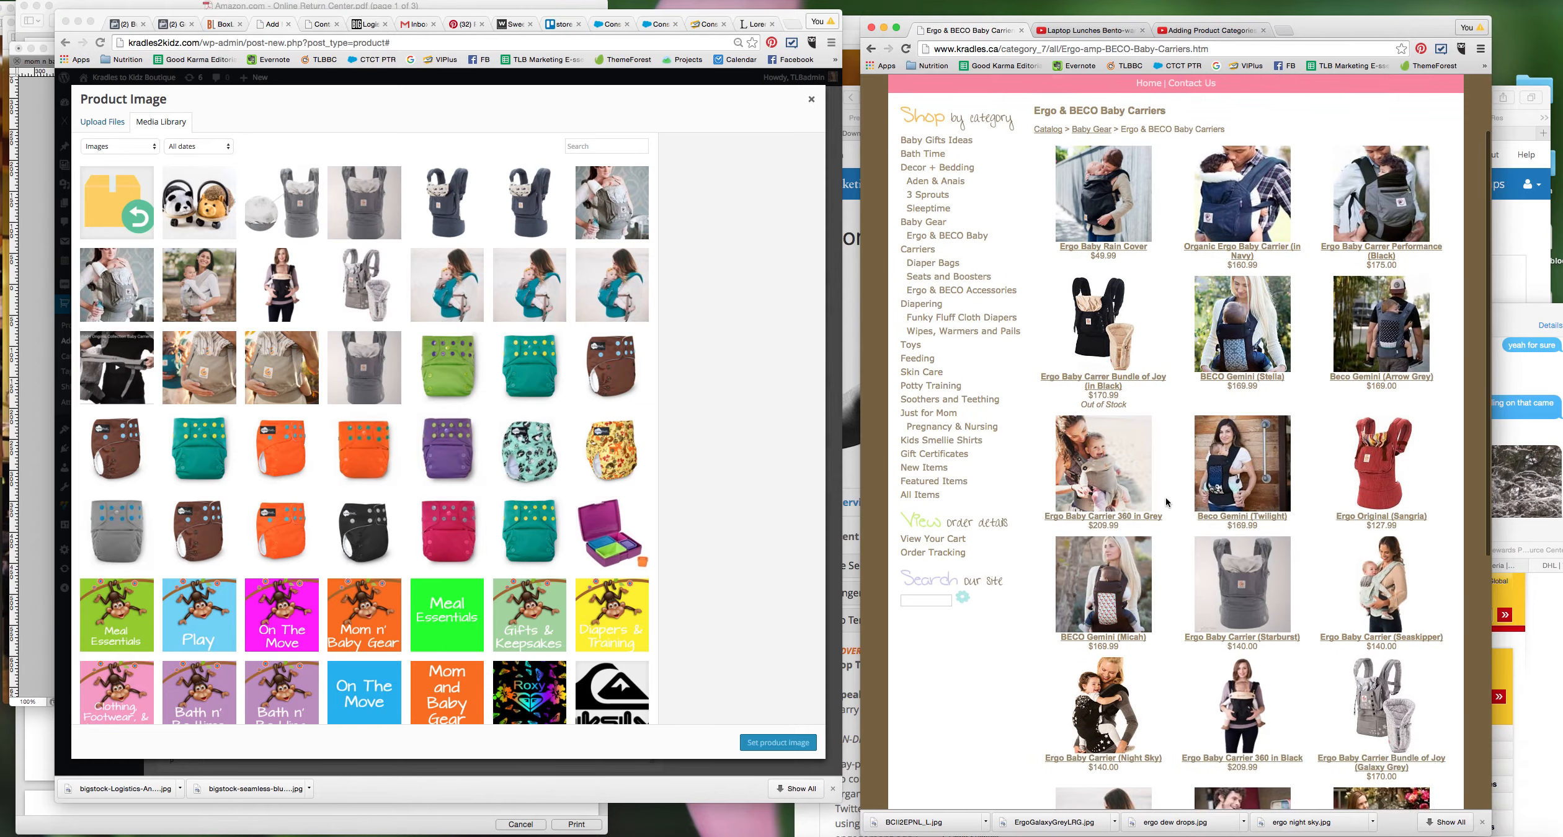
pyautogui.scroll(-3, 1166, 503)
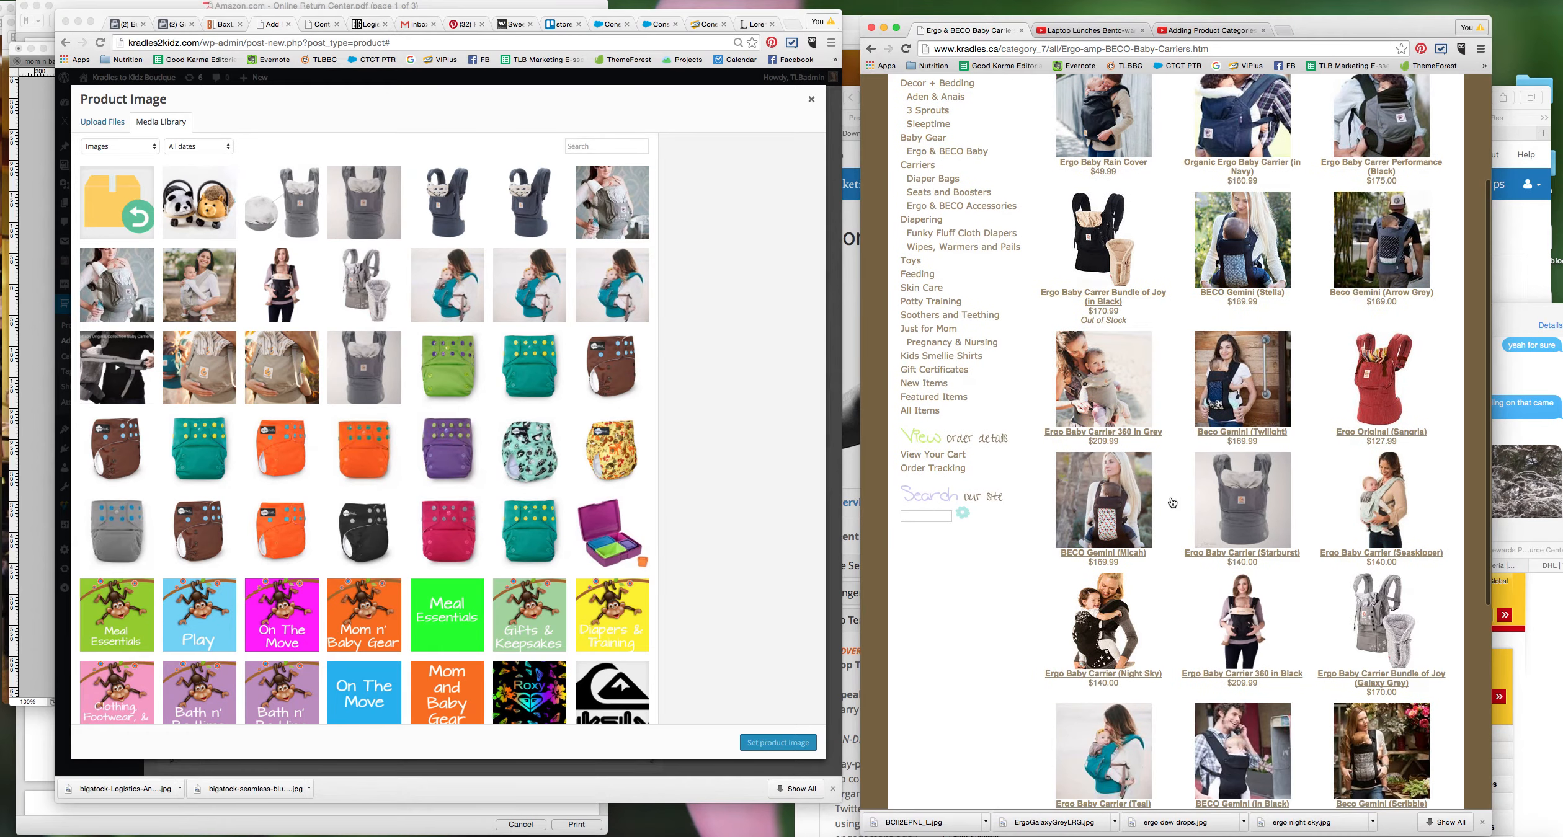
pyautogui.click(1381, 398)
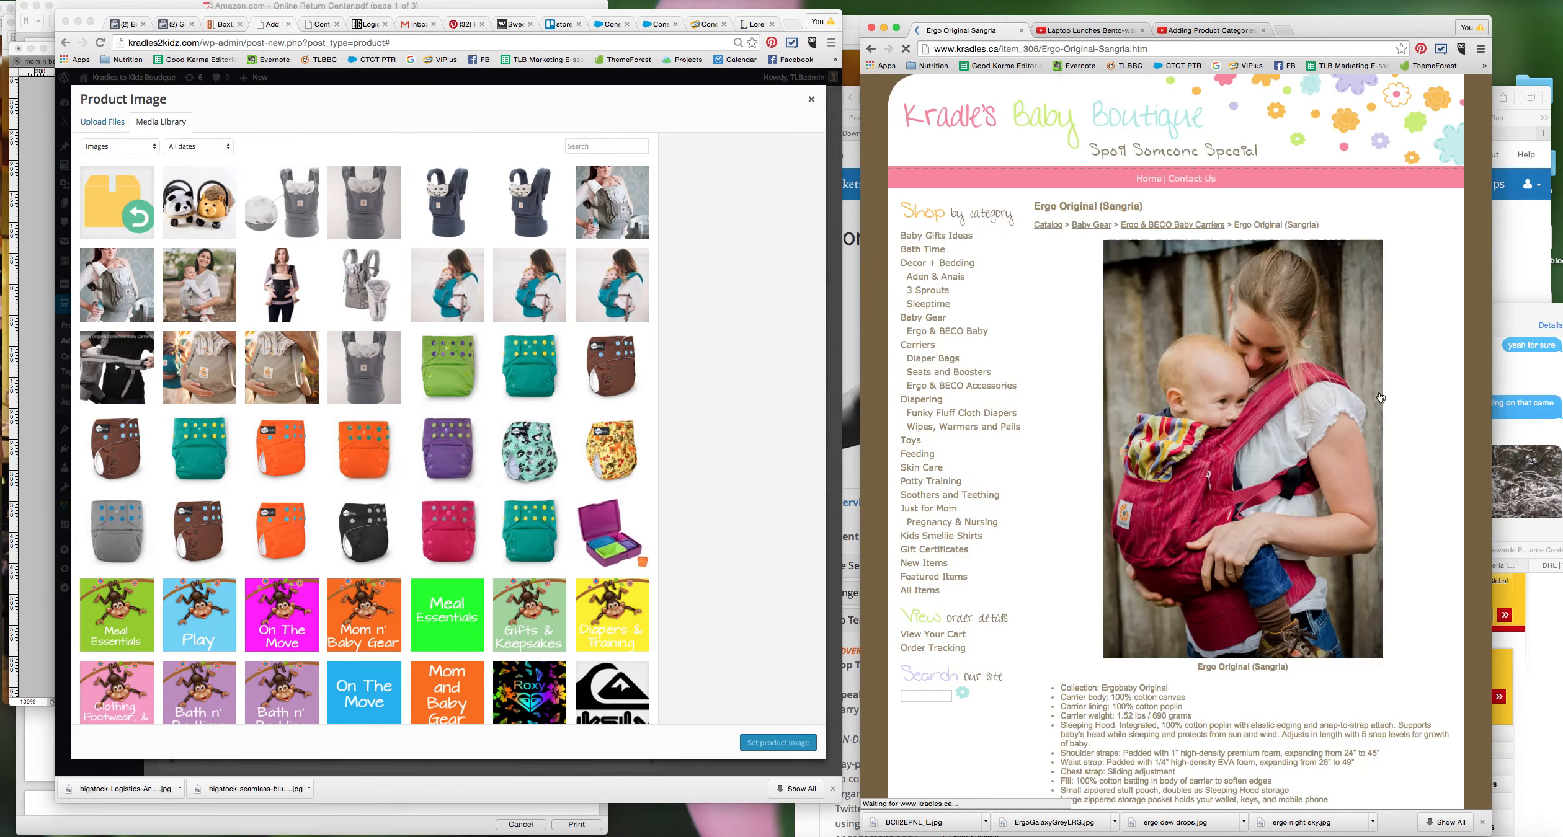
pyautogui.rightClick(1210, 391)
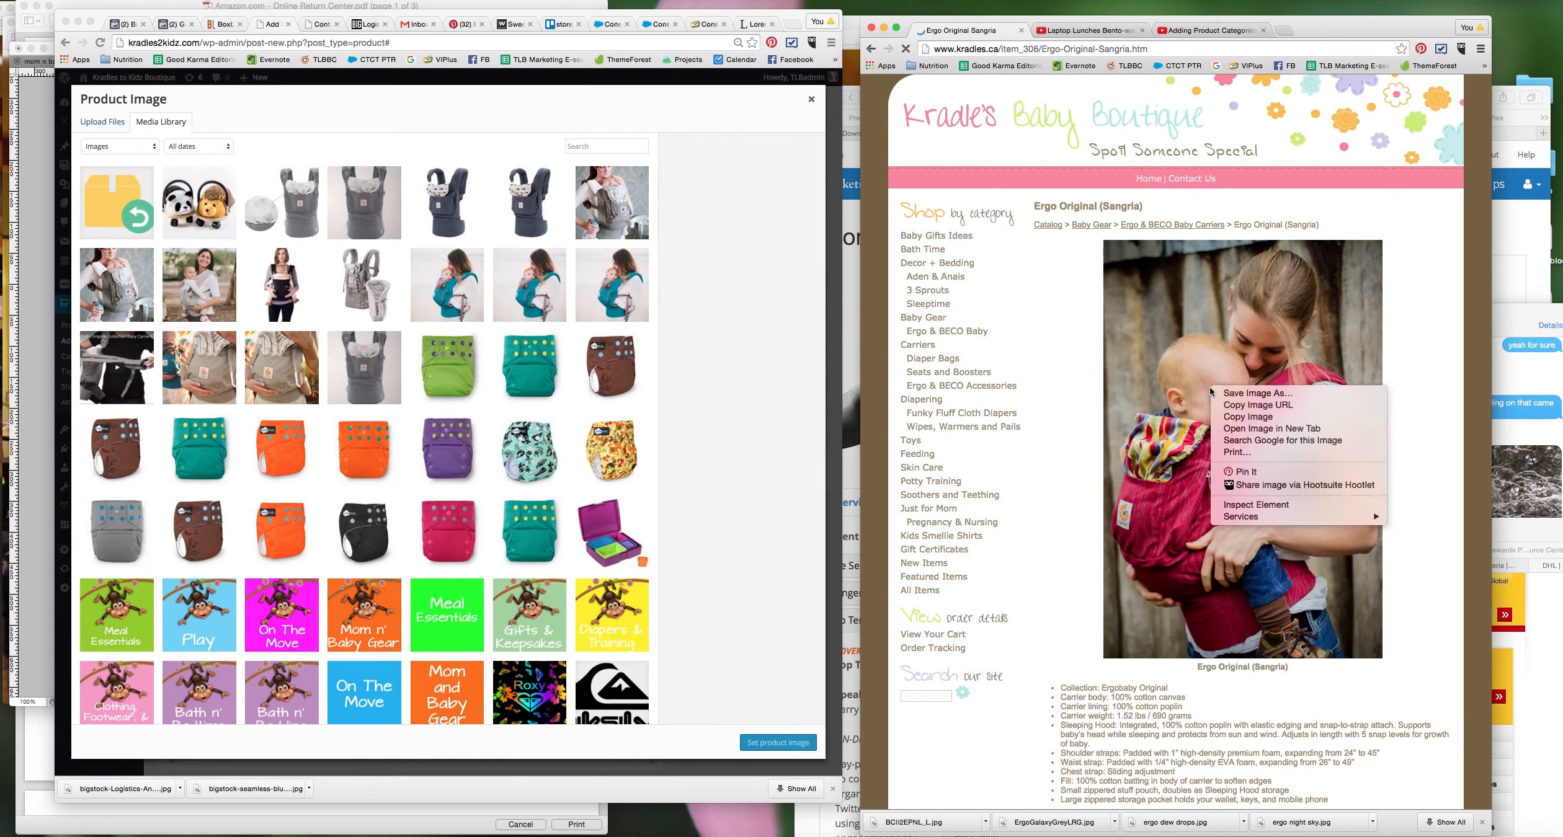
pyautogui.click(1225, 393)
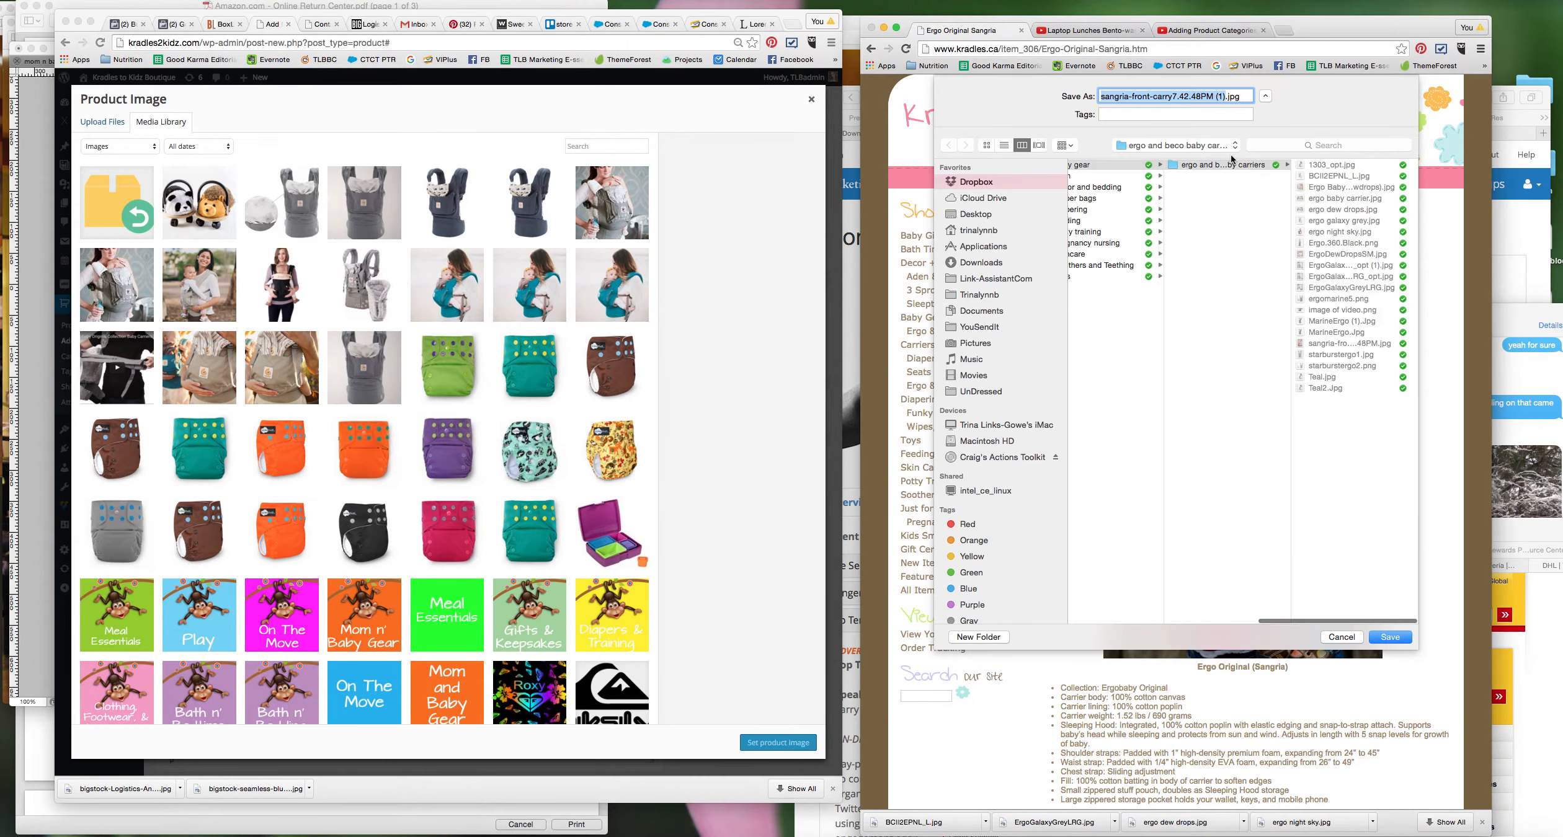
pyautogui.click(1401, 641)
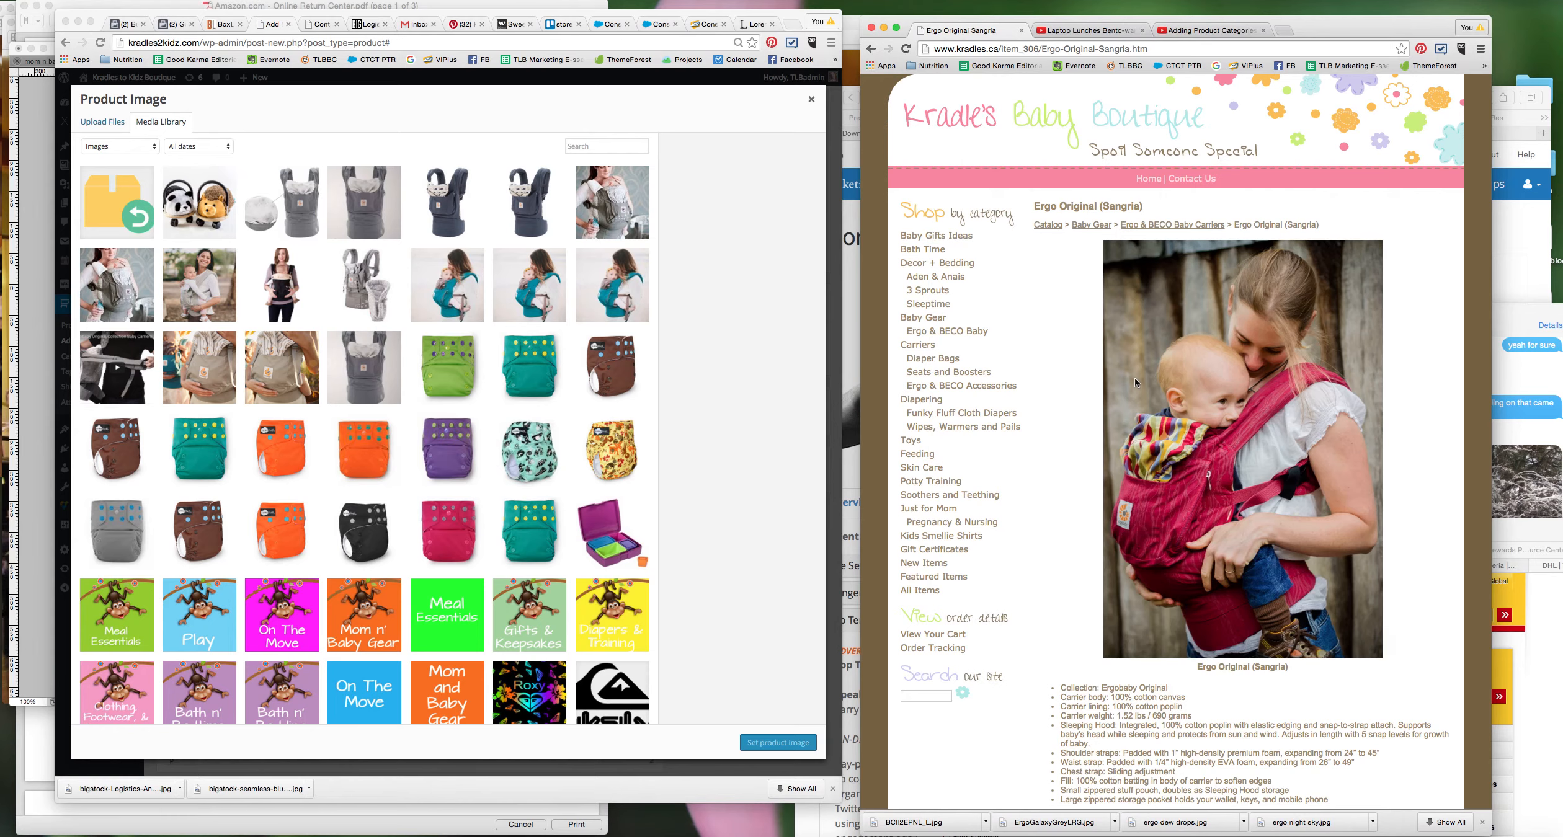
pyautogui.click(1170, 227)
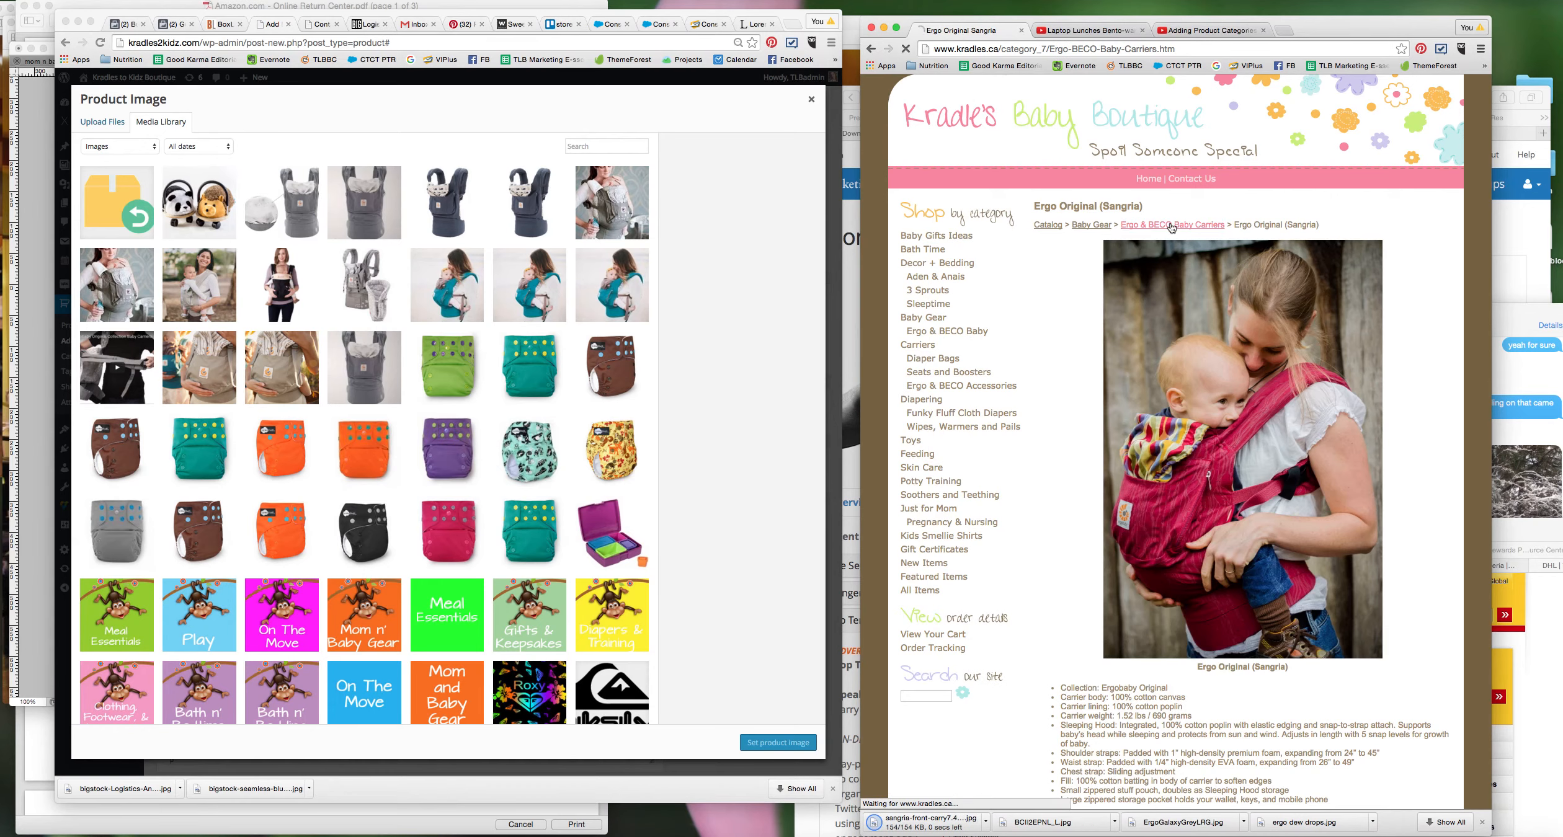
# Step: Set MarineErgo-1.jpg from the media library as the new product's main image
pyautogui.click(463, 110)
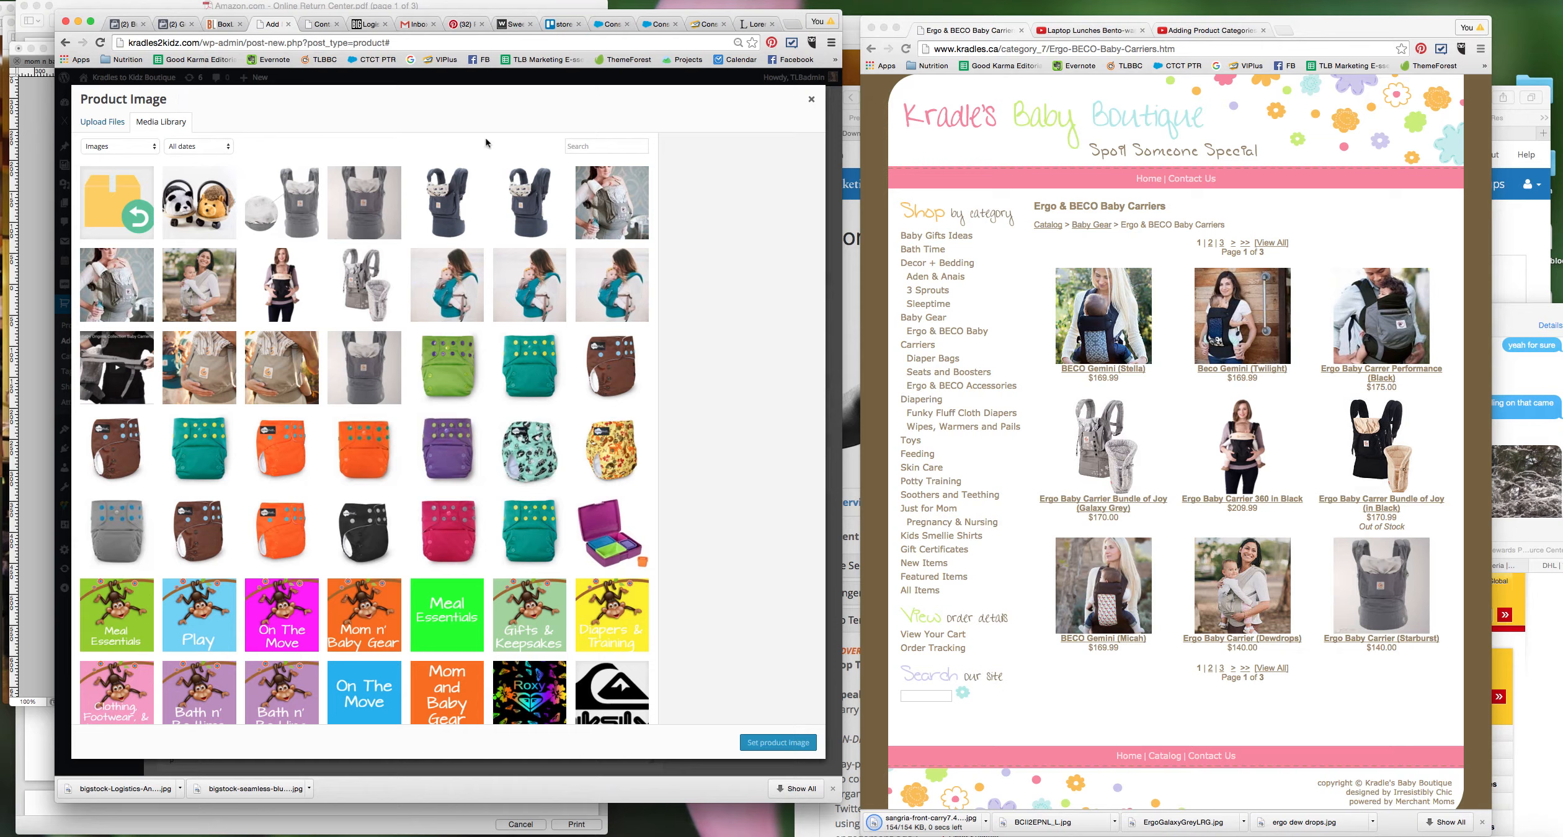
pyautogui.click(531, 209)
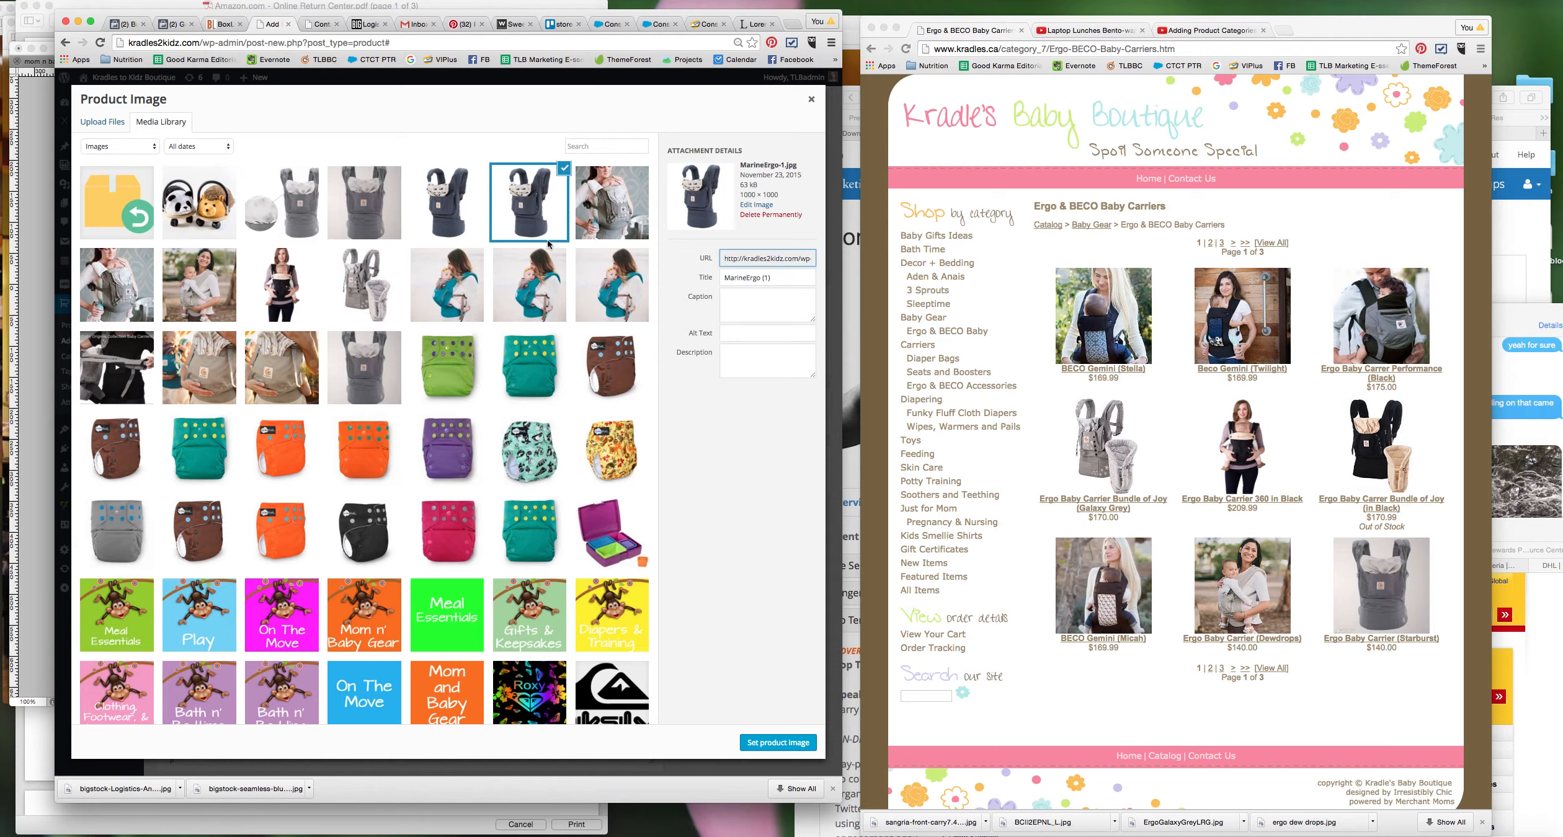
pyautogui.click(779, 743)
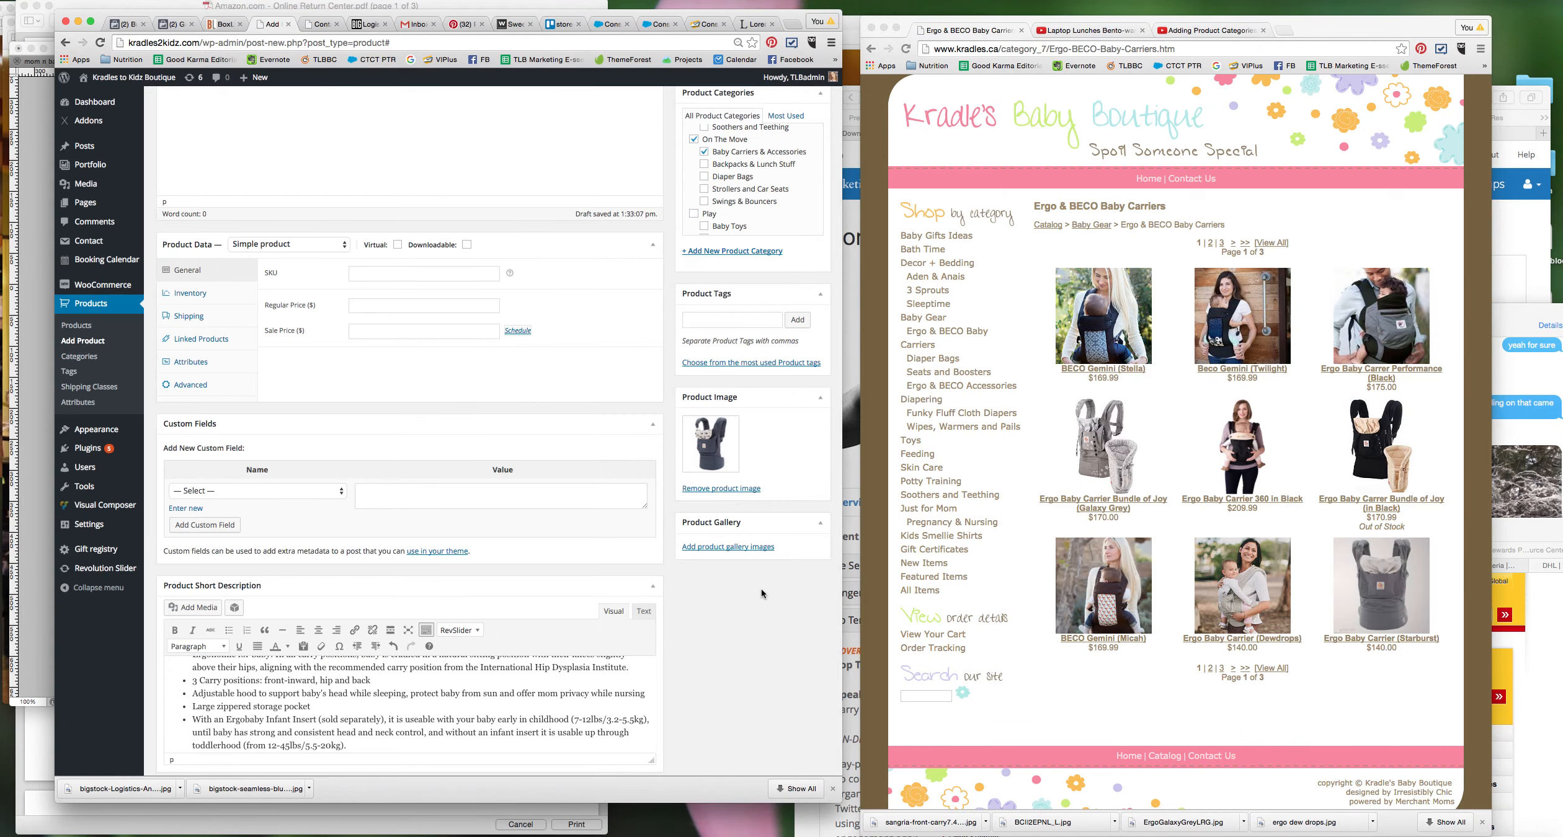
# Step: Upload all images from the ergo and beco baby carriers folder through the product gallery uploader
pyautogui.click(704, 547)
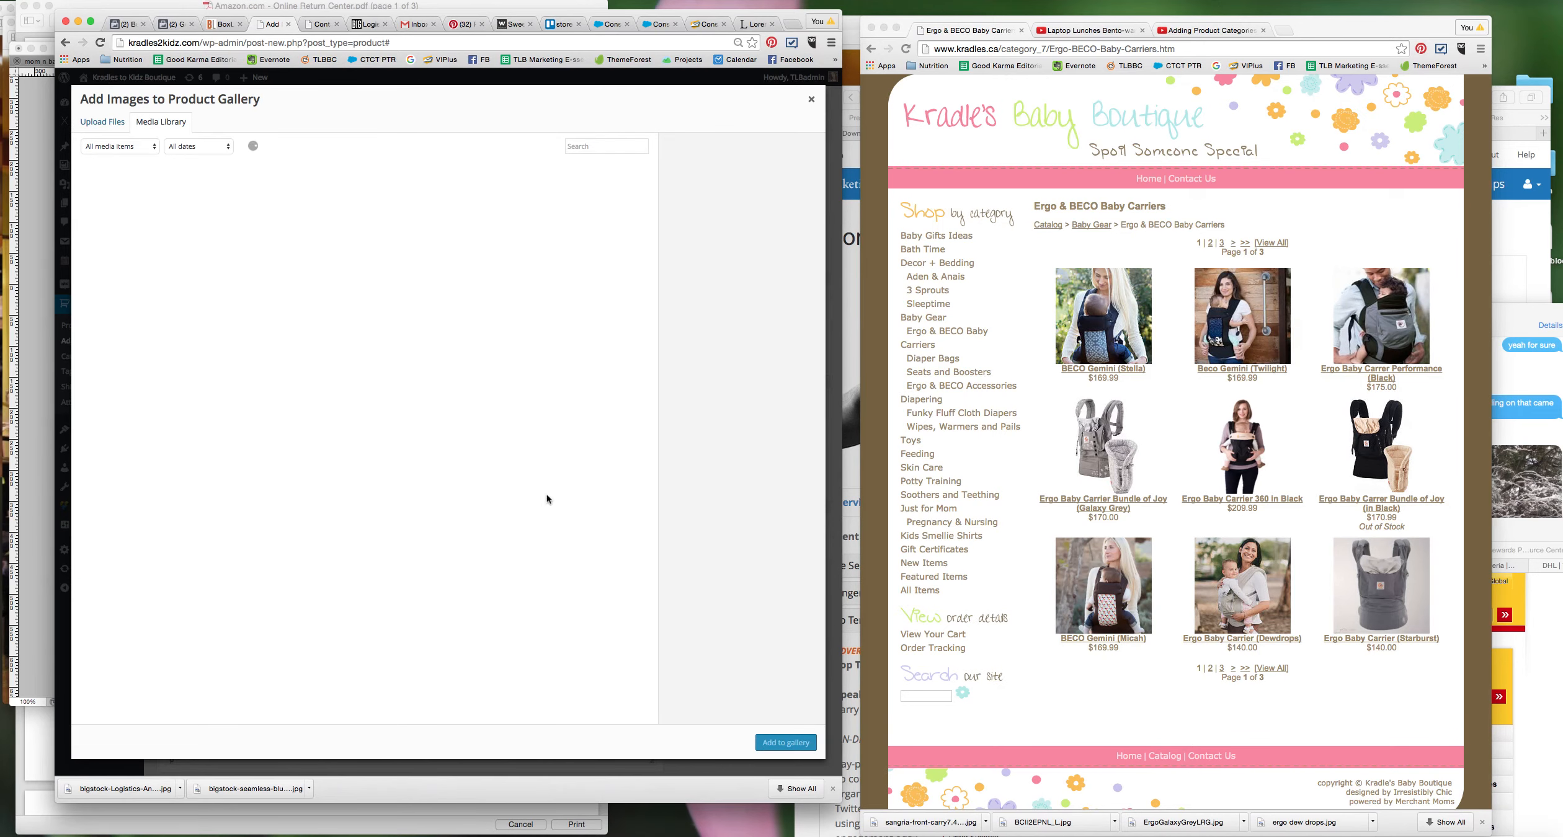
pyautogui.click(95, 123)
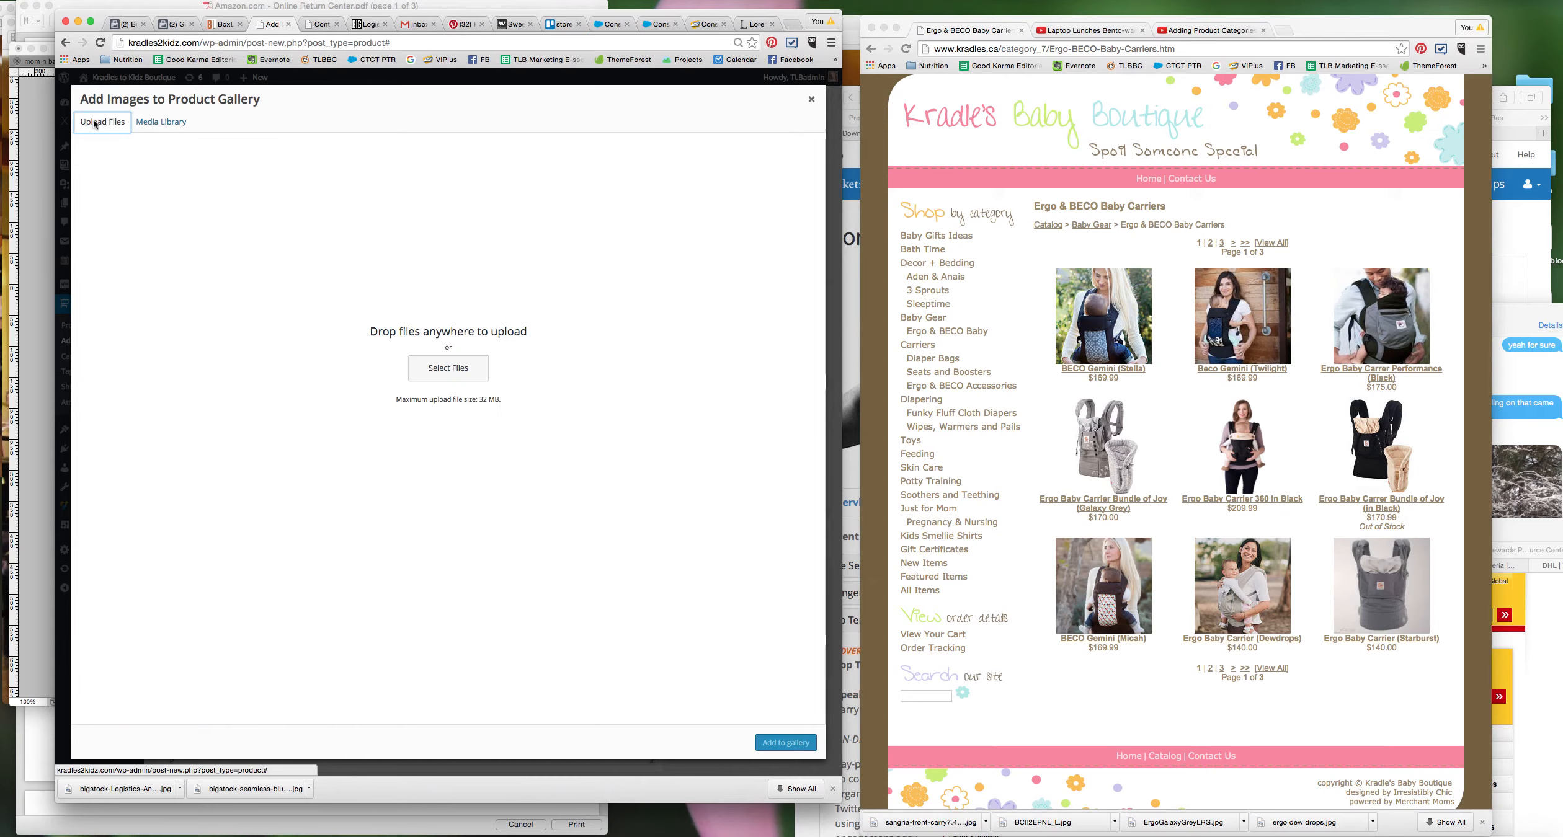
pyautogui.click(454, 367)
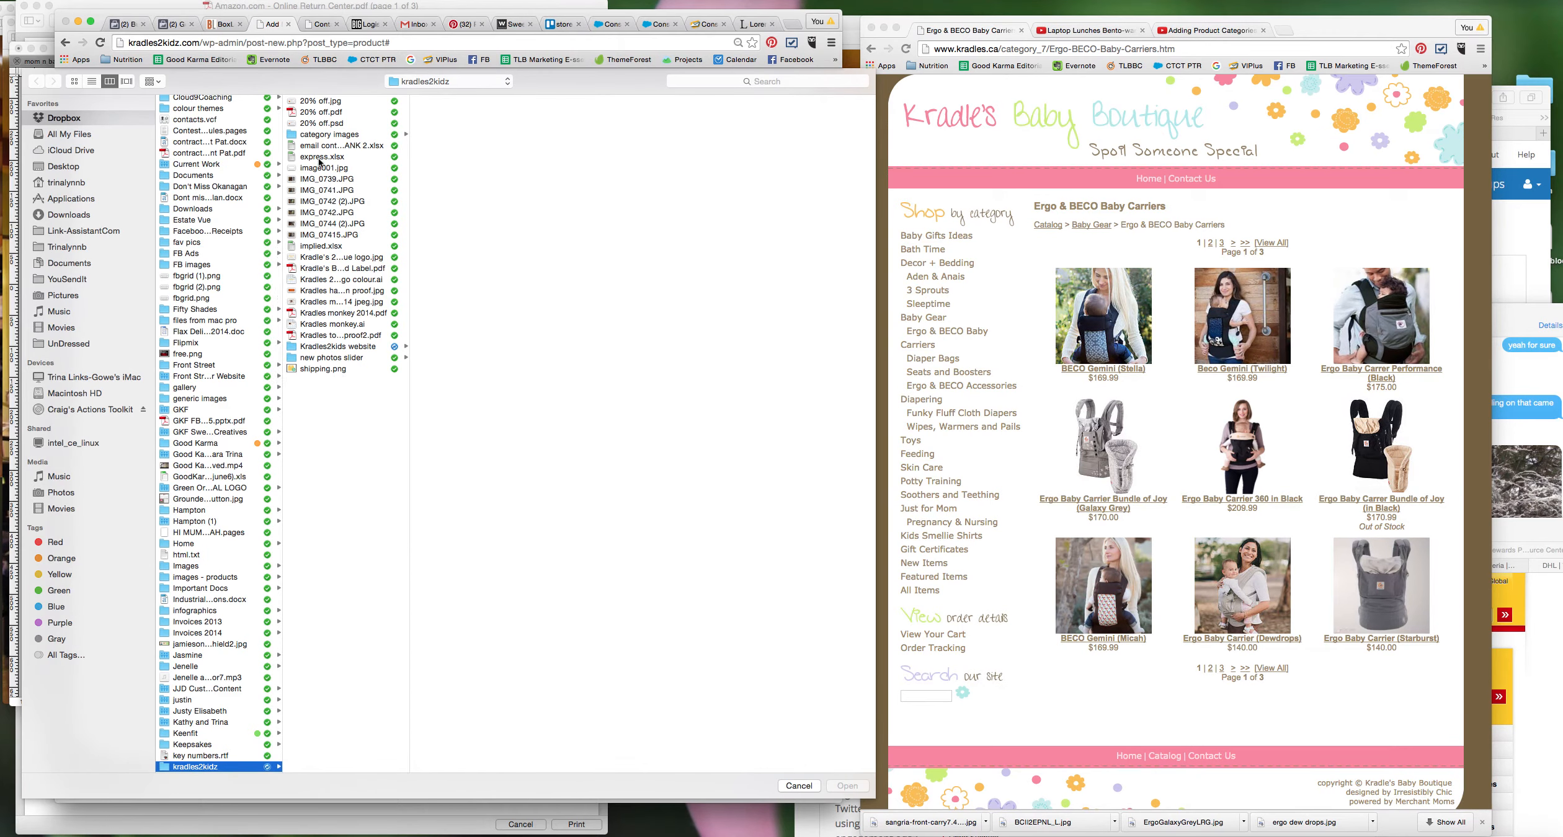
pyautogui.click(313, 347)
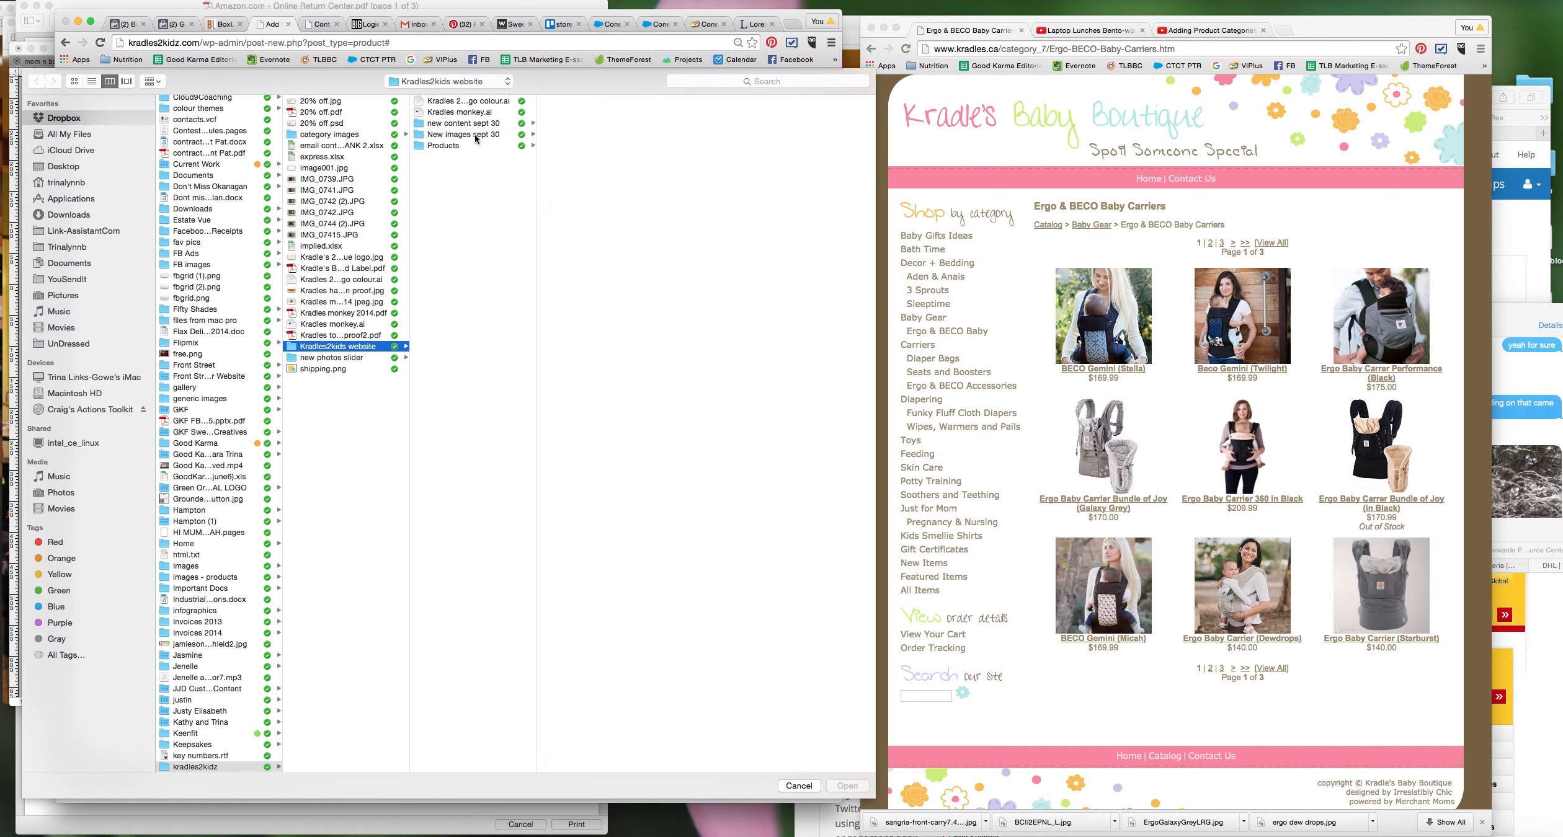
pyautogui.click(452, 144)
pyautogui.click(451, 146)
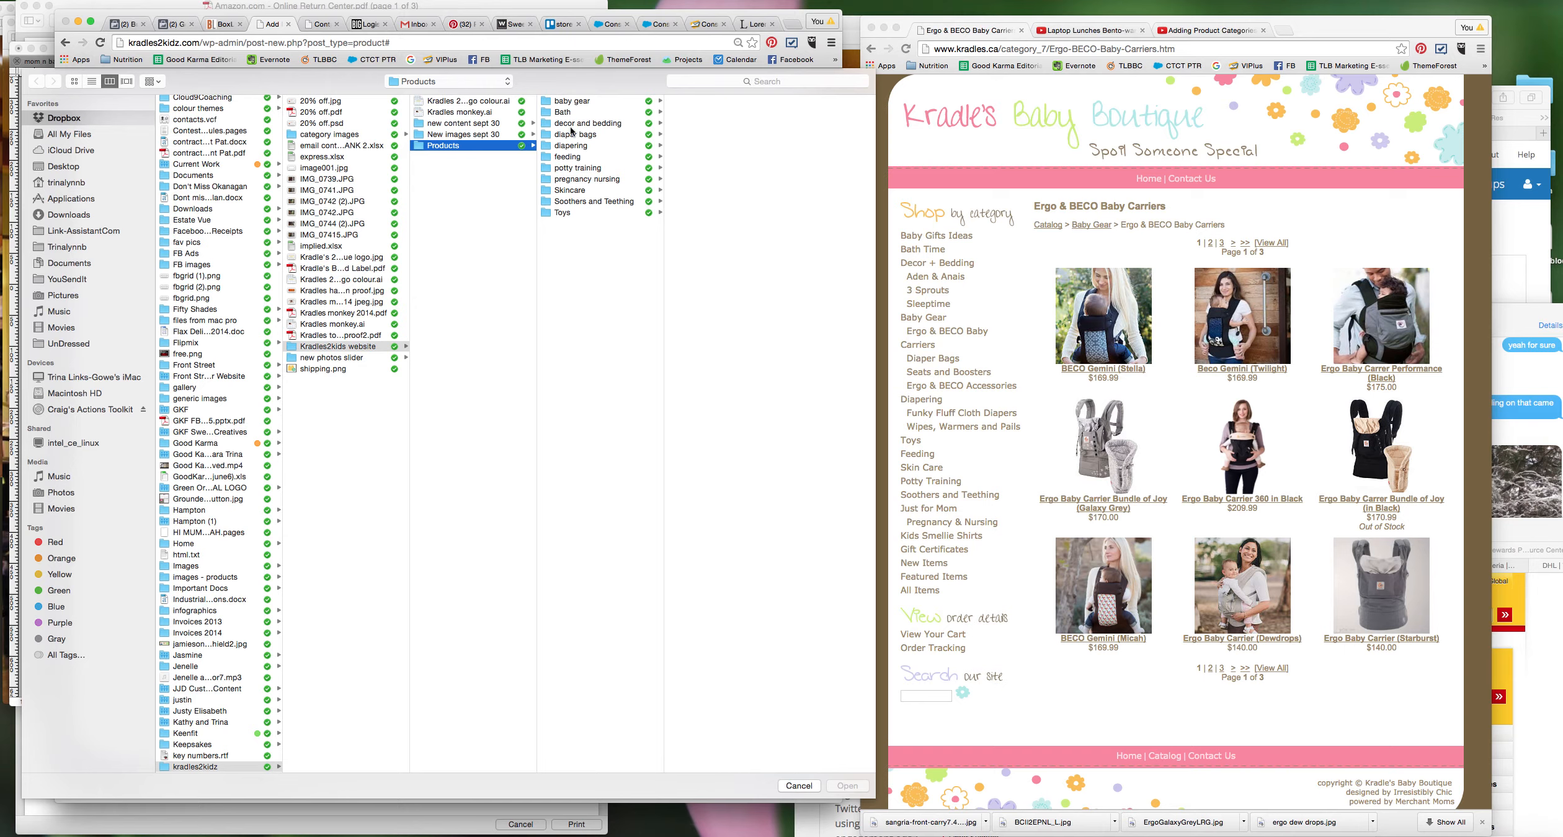
pyautogui.click(567, 103)
pyautogui.click(699, 103)
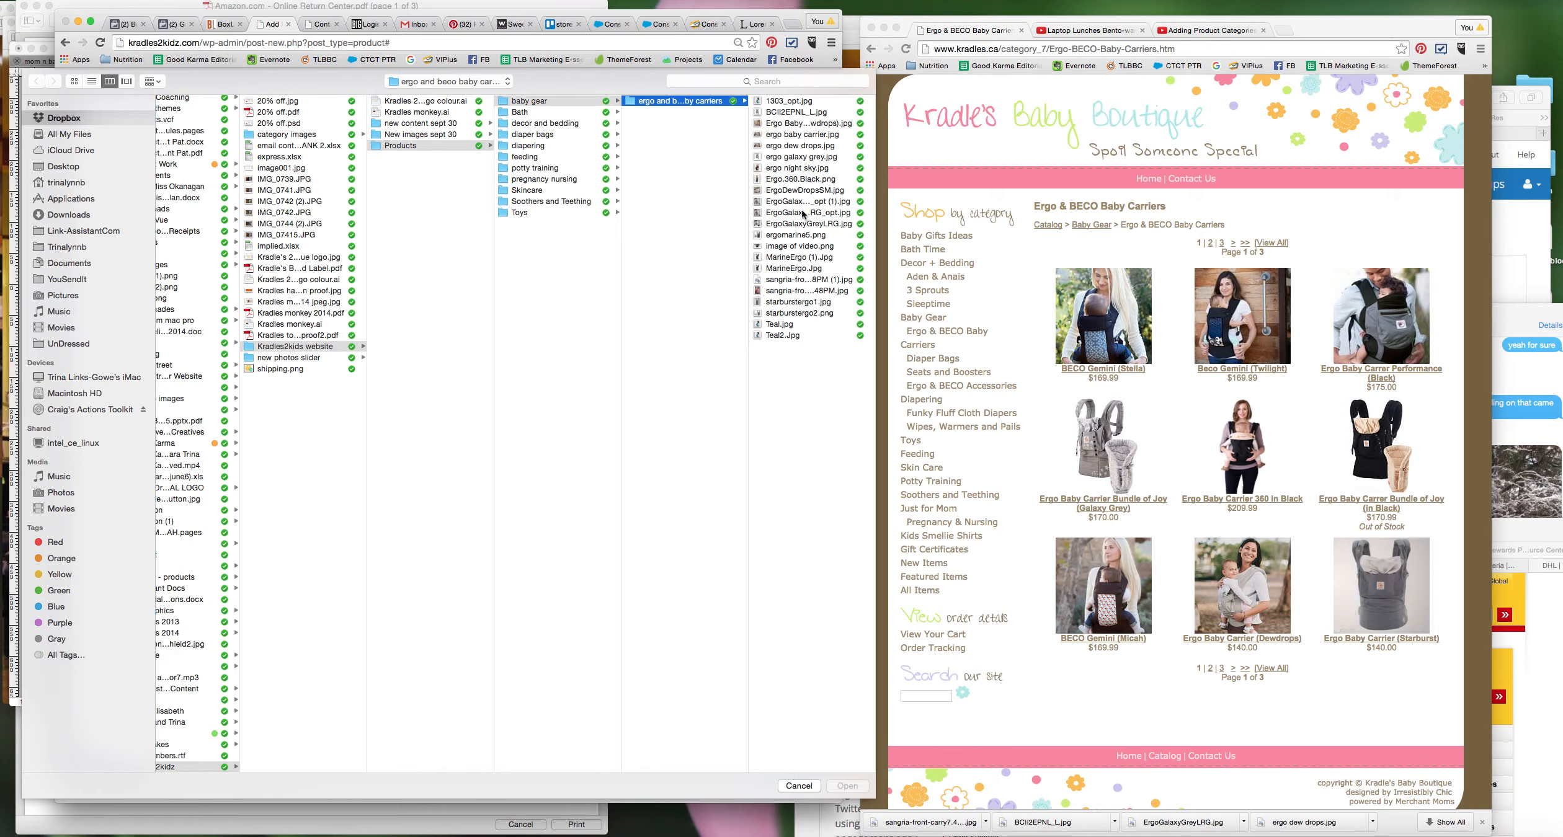
pyautogui.click(787, 101)
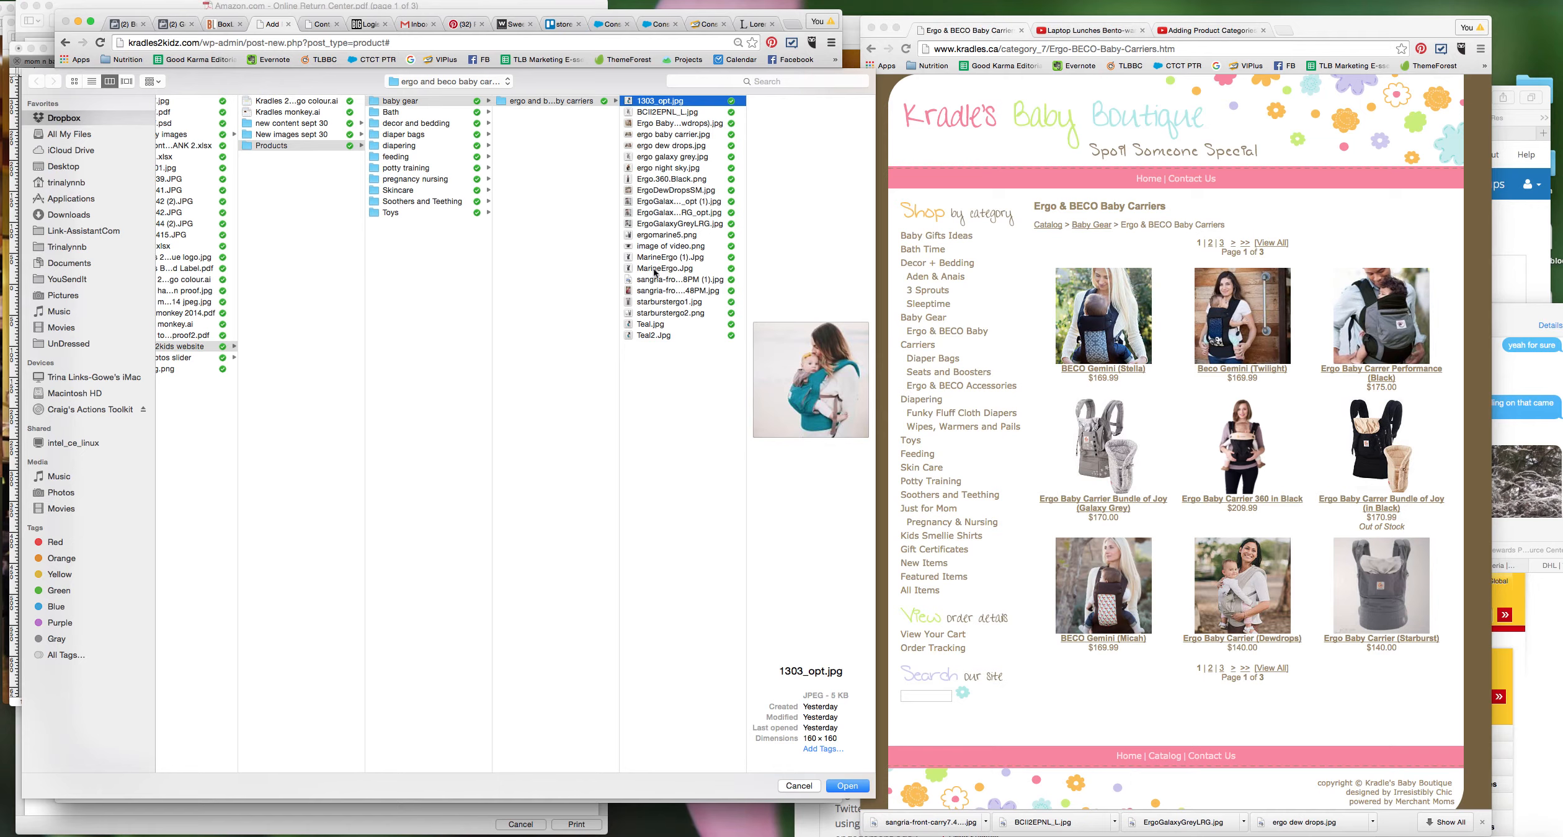
pyautogui.keyDown('shift'); pyautogui.click(651, 335); pyautogui.keyUp('shift')
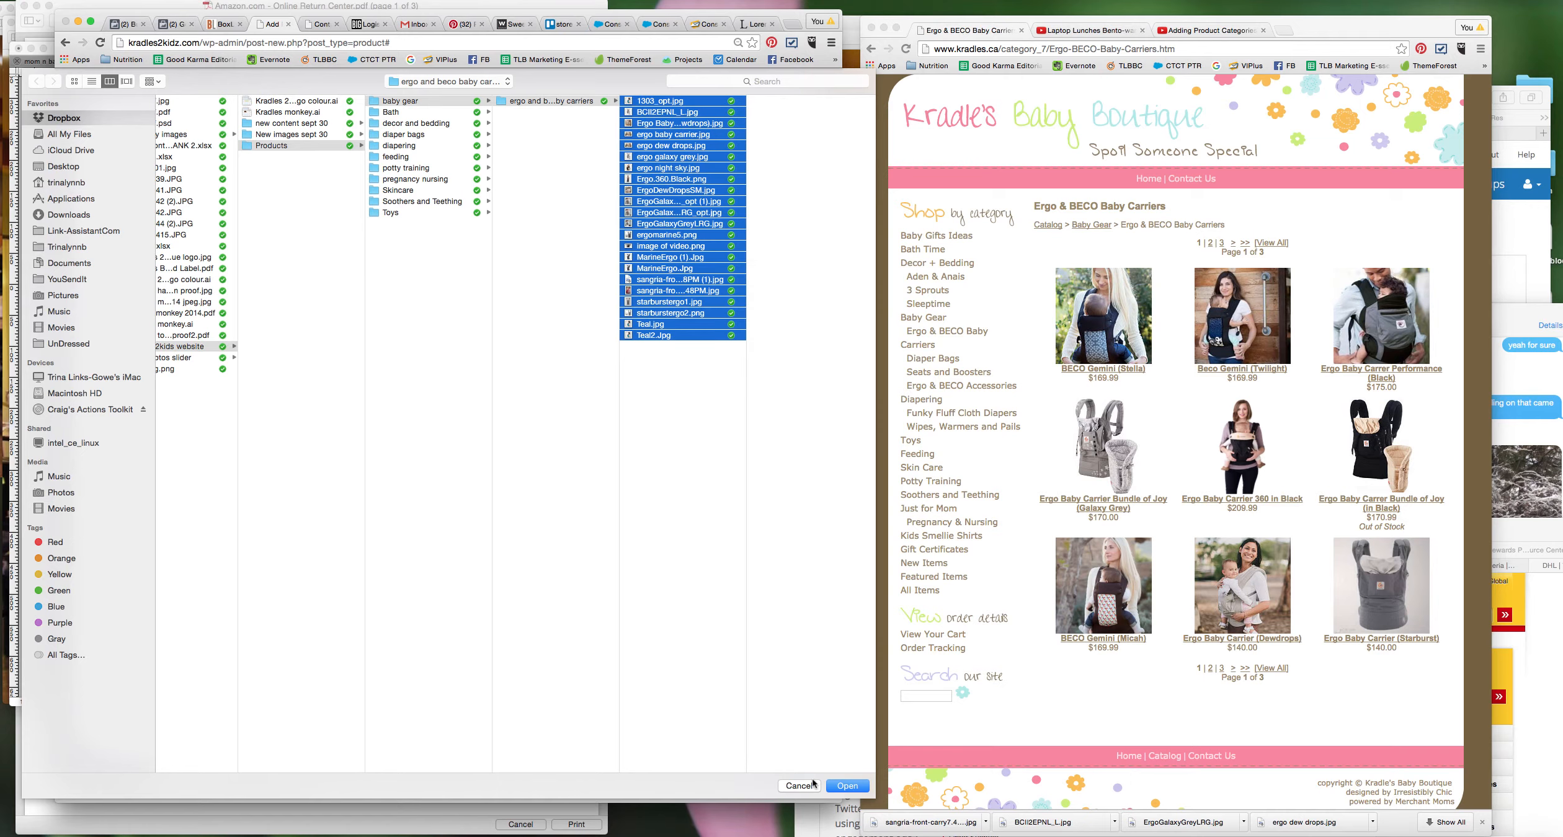
pyautogui.click(845, 786)
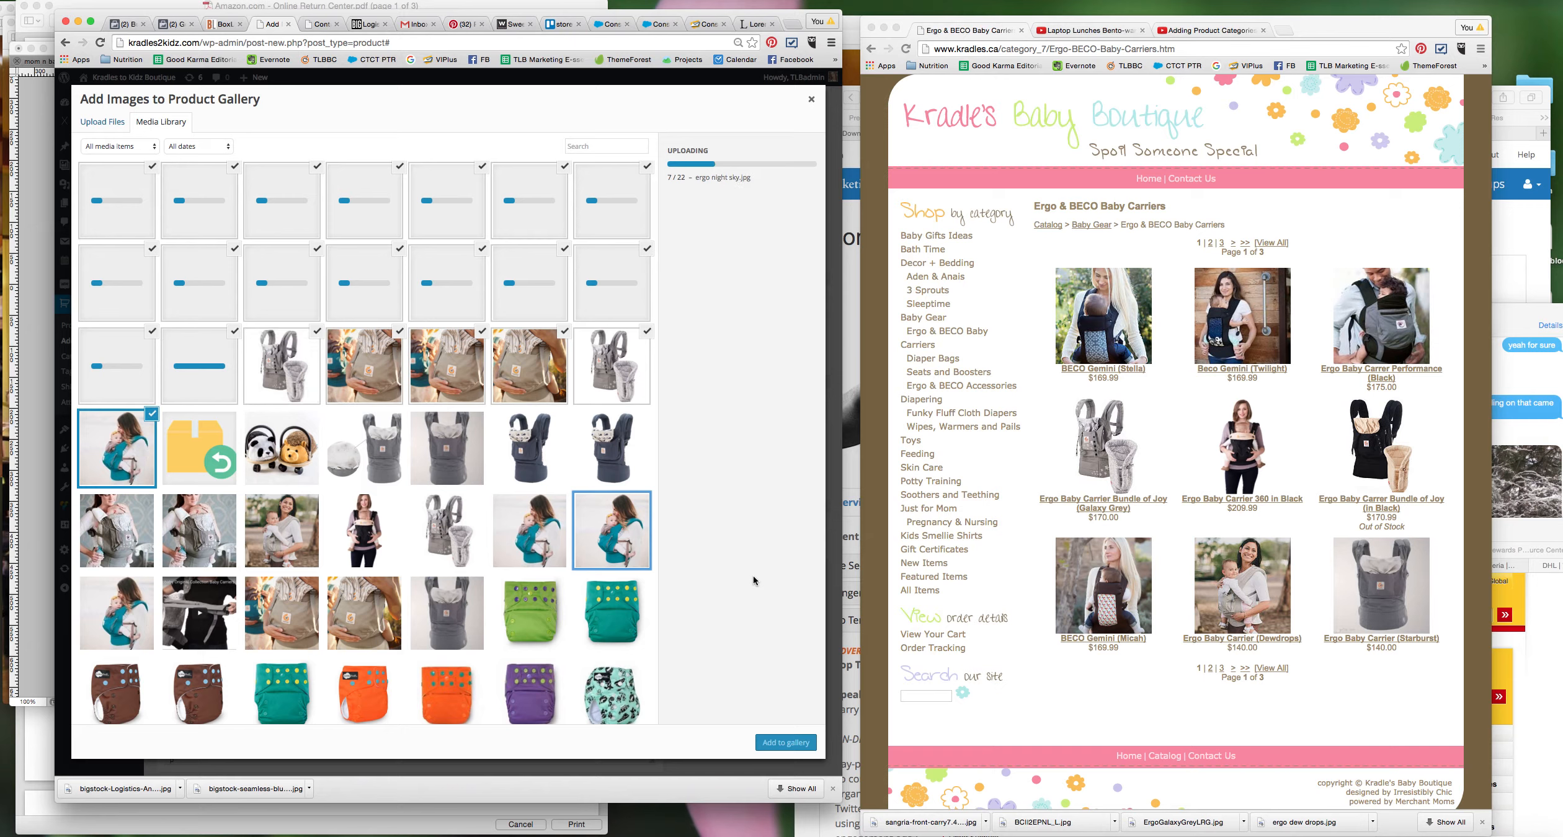
# Step: List all items of the old shop's Ergo & BECO Baby Carriers category for comparison
pyautogui.click(1332, 671)
pyautogui.click(1269, 670)
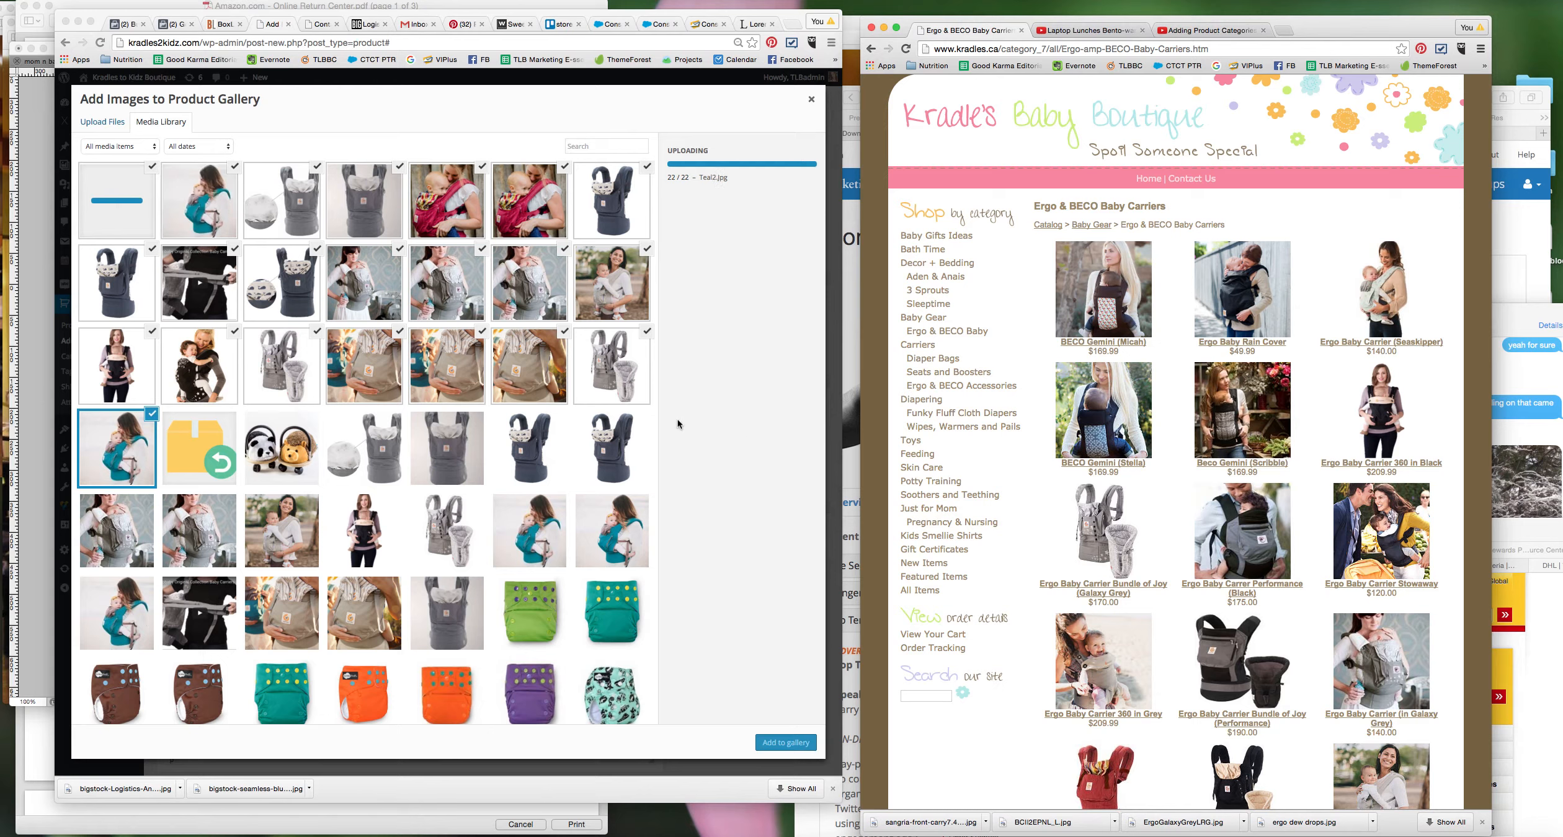
# Step: Deselect the teal carrier photos and starburstergo11.jpg from the gallery selection, checking the image details of Teal1.jpg
pyautogui.click(149, 407)
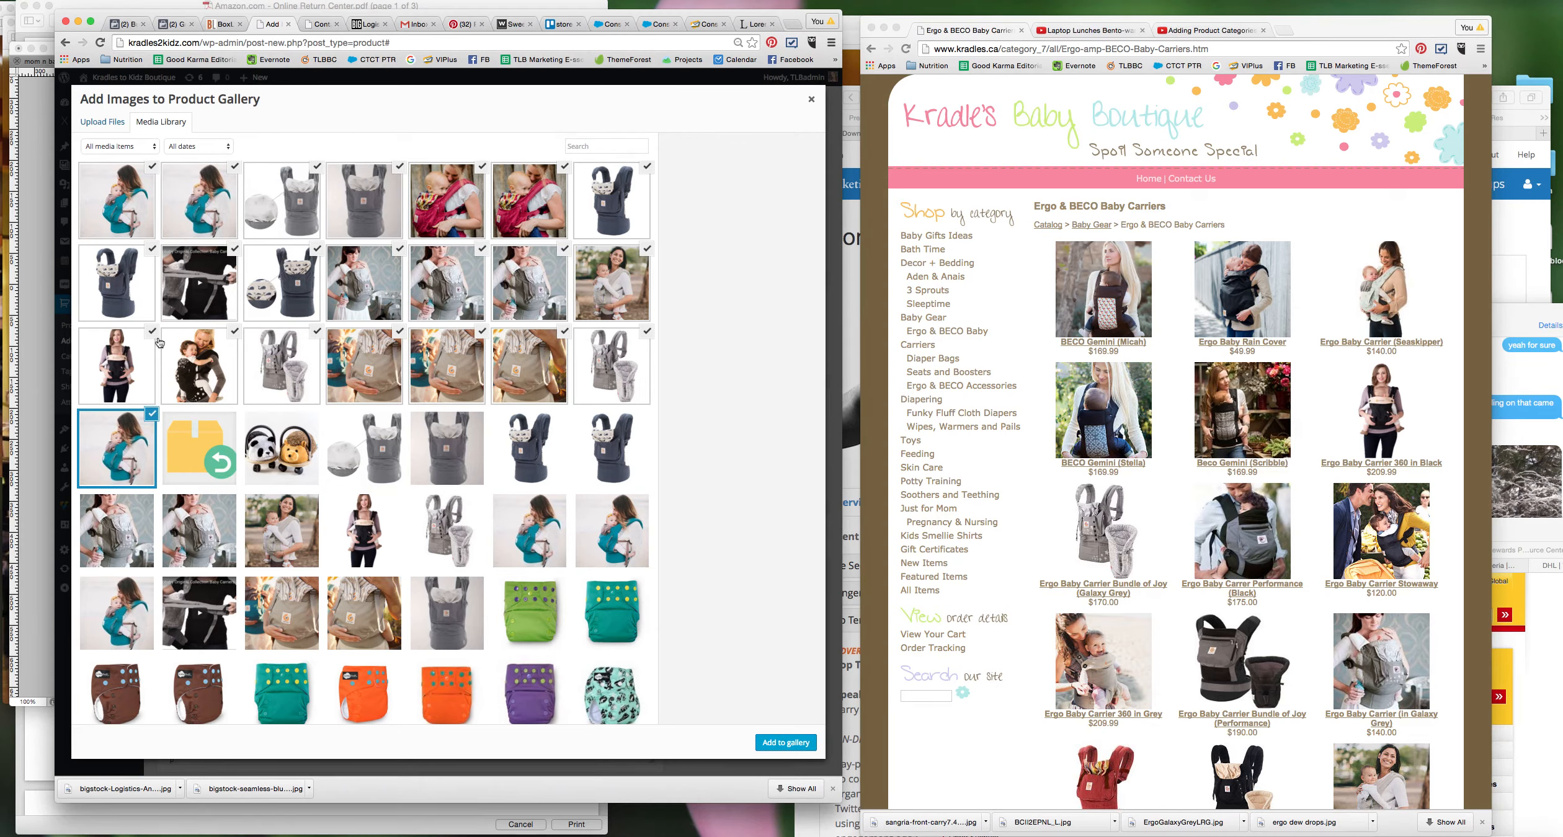
pyautogui.click(150, 169)
pyautogui.click(201, 205)
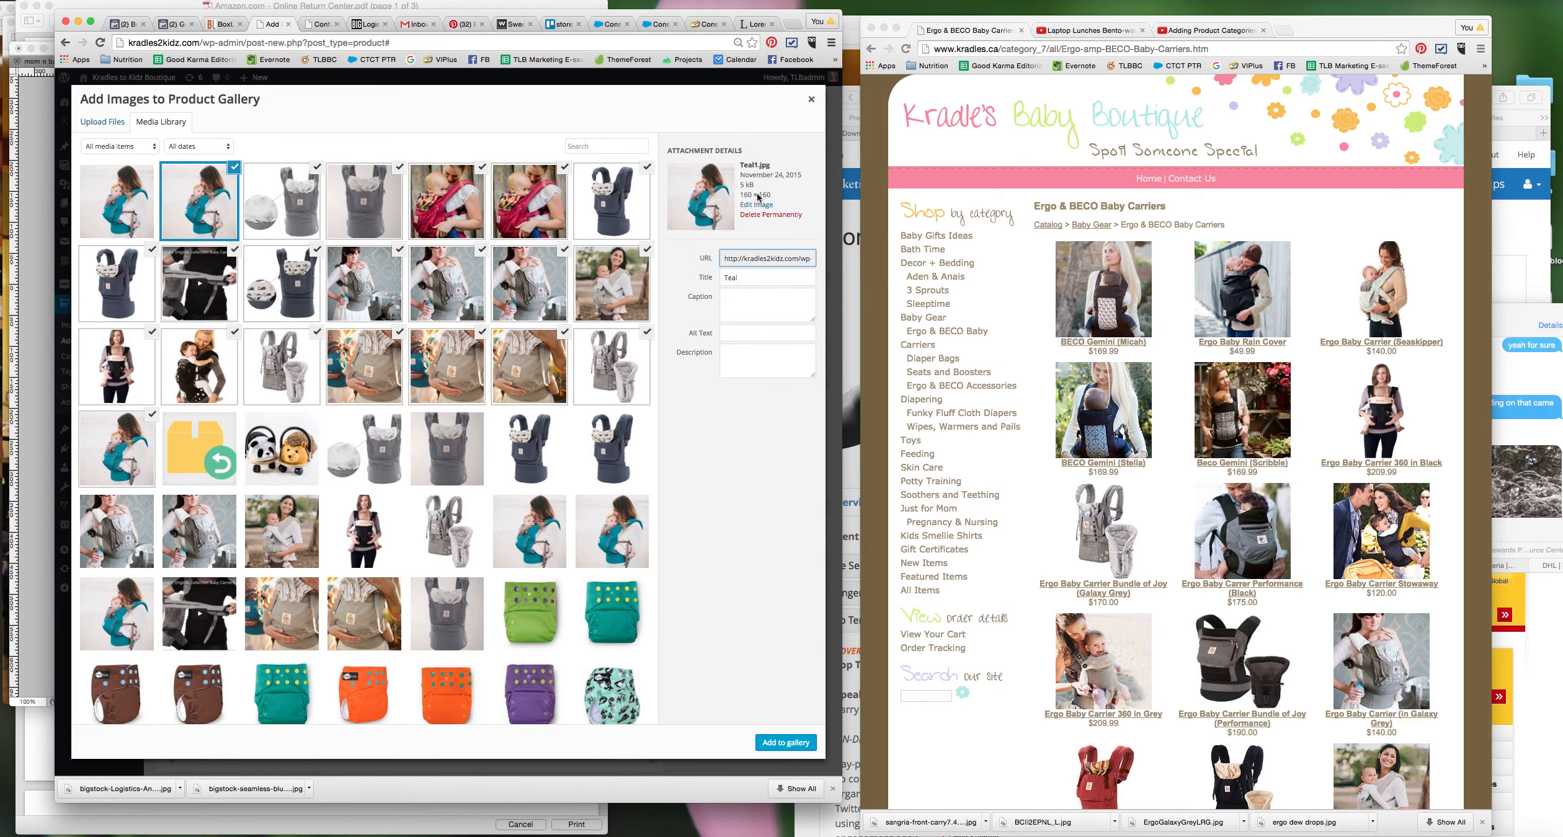
pyautogui.moveTo(740, 197); pyautogui.dragTo(785, 195)
pyautogui.click(792, 199)
pyautogui.click(234, 180)
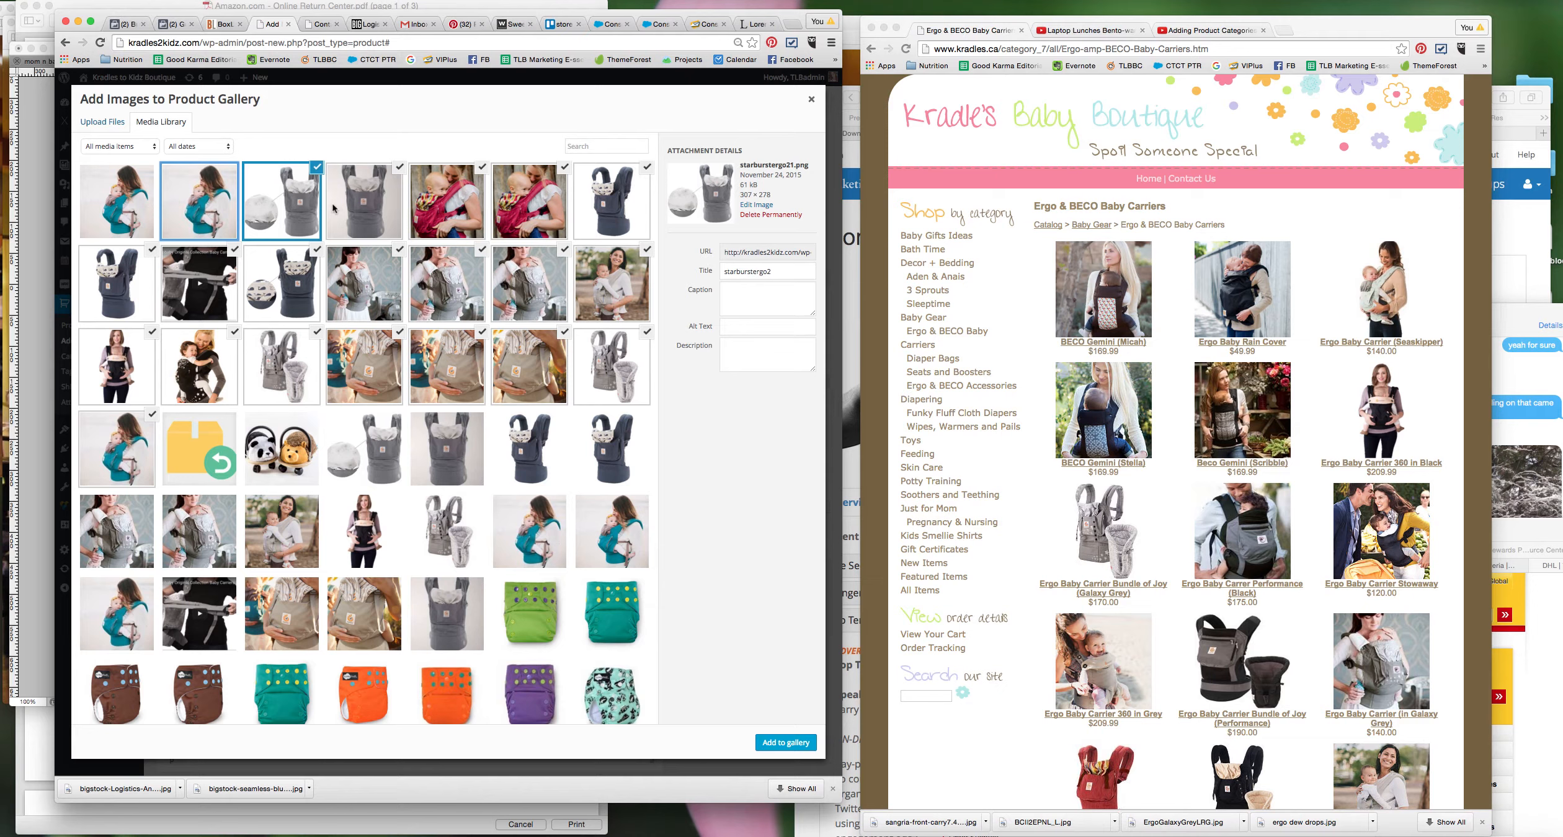
pyautogui.click(369, 203)
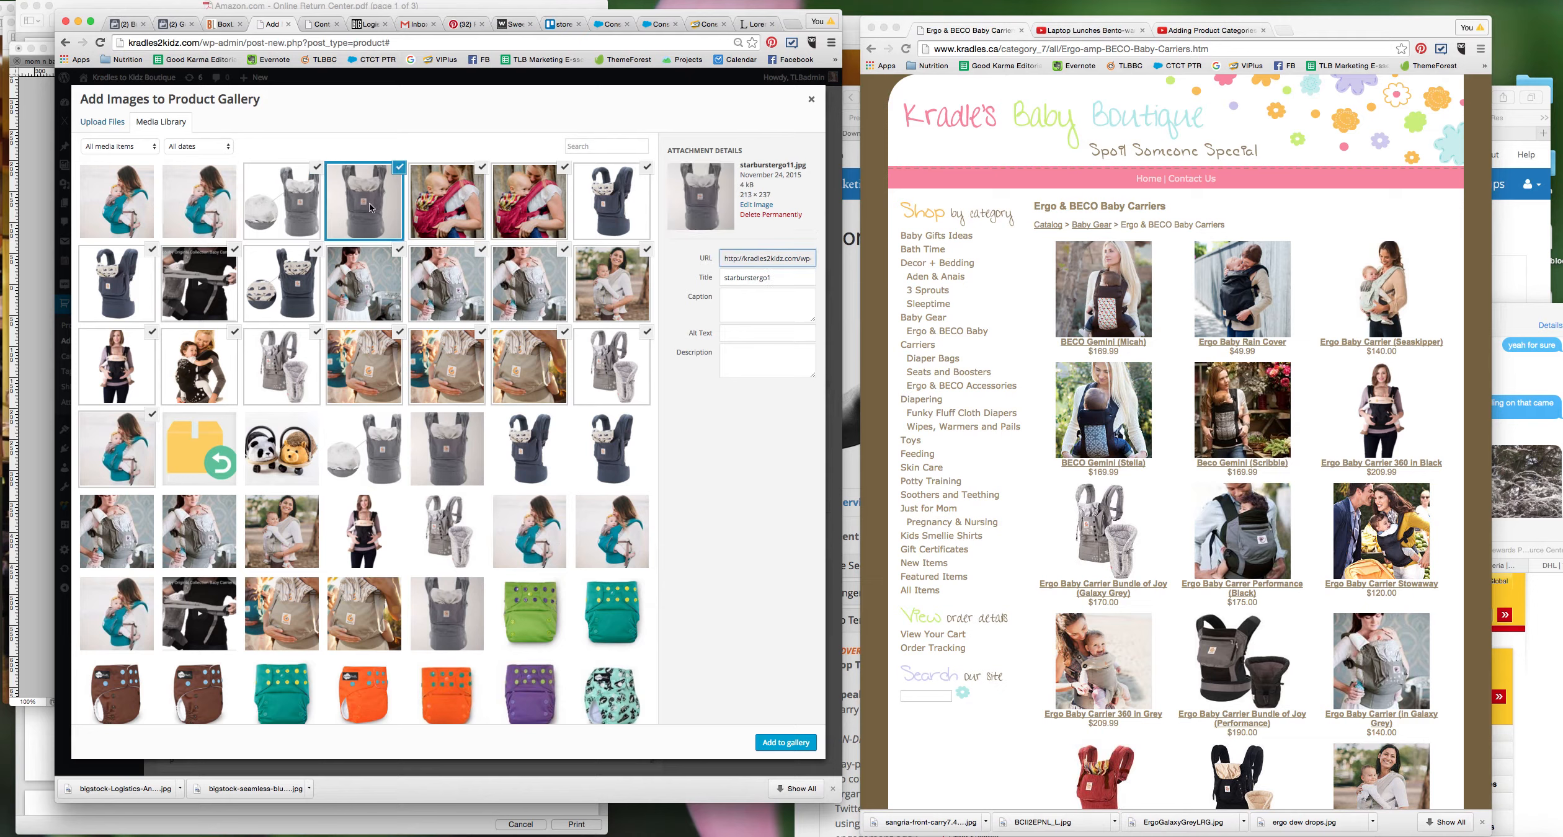
pyautogui.click(397, 170)
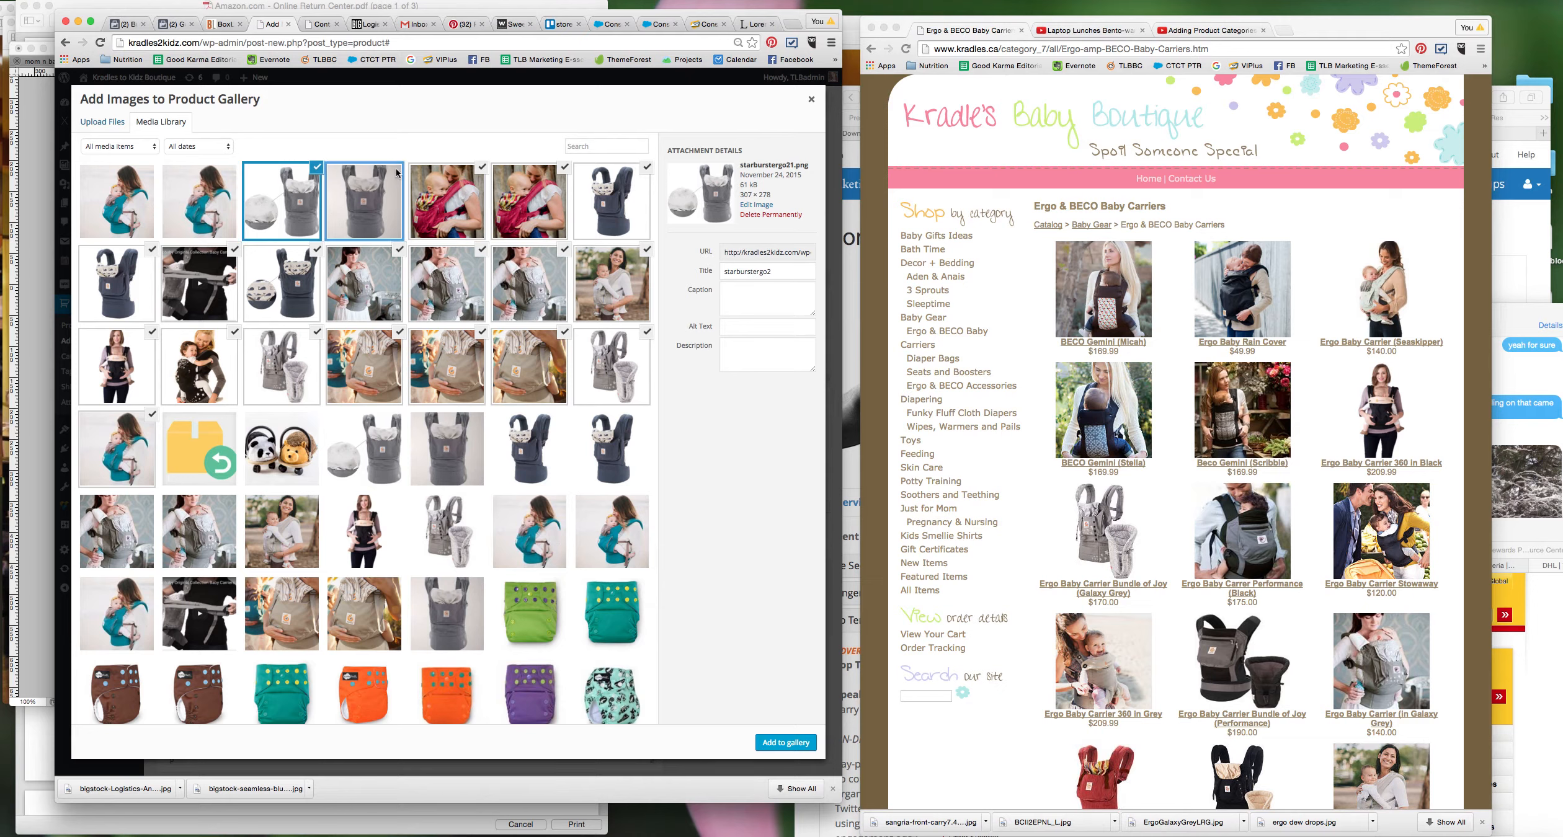
# Step: Deselect the second Sangria photo, check the MarineErgo1.jpg and starburstergo21.png details, and clear the whole gallery selection
pyautogui.click(453, 196)
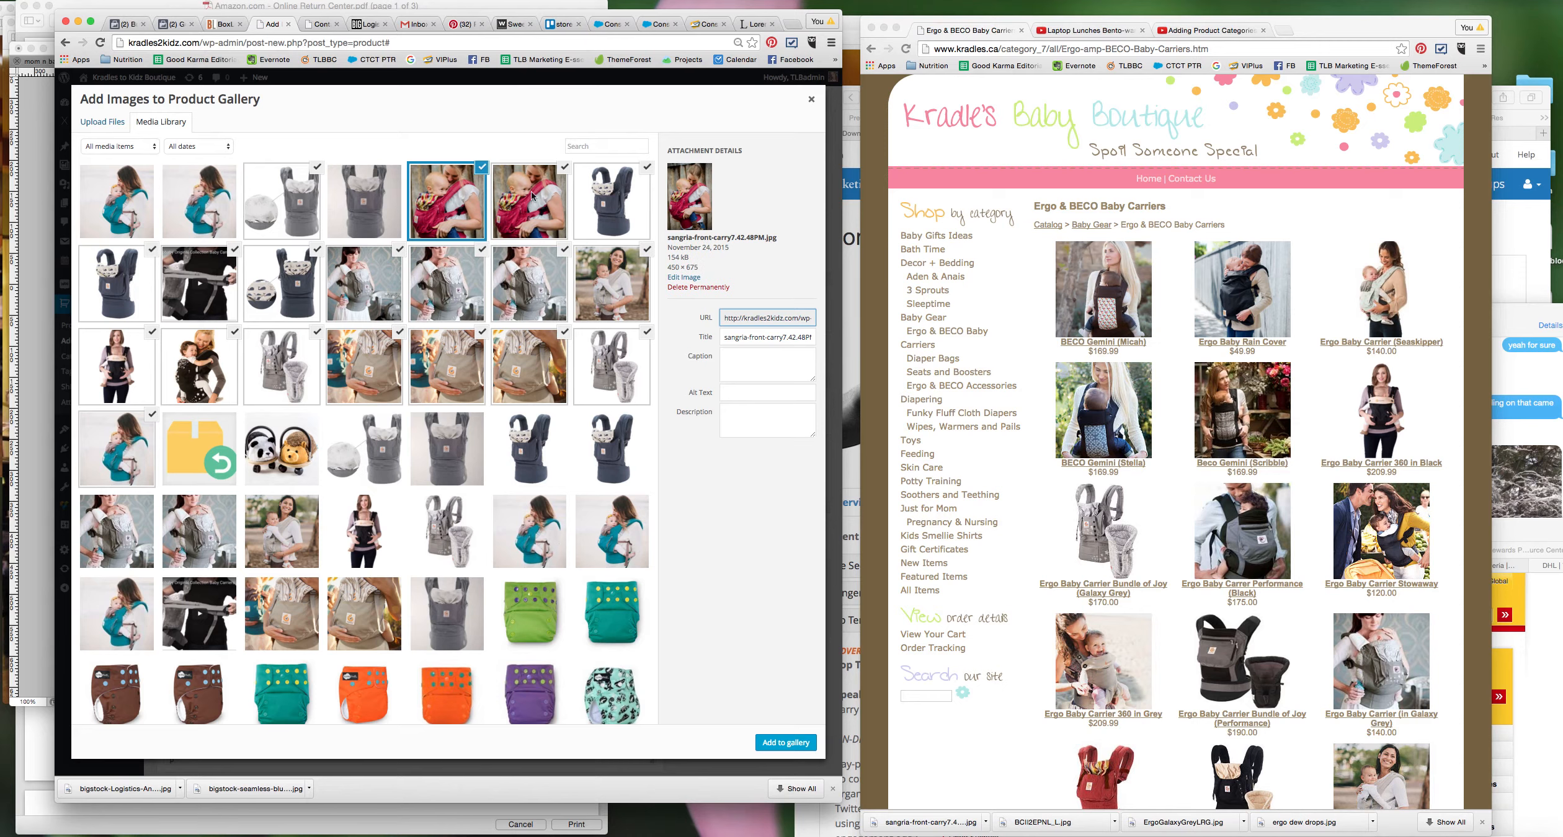
pyautogui.click(564, 167)
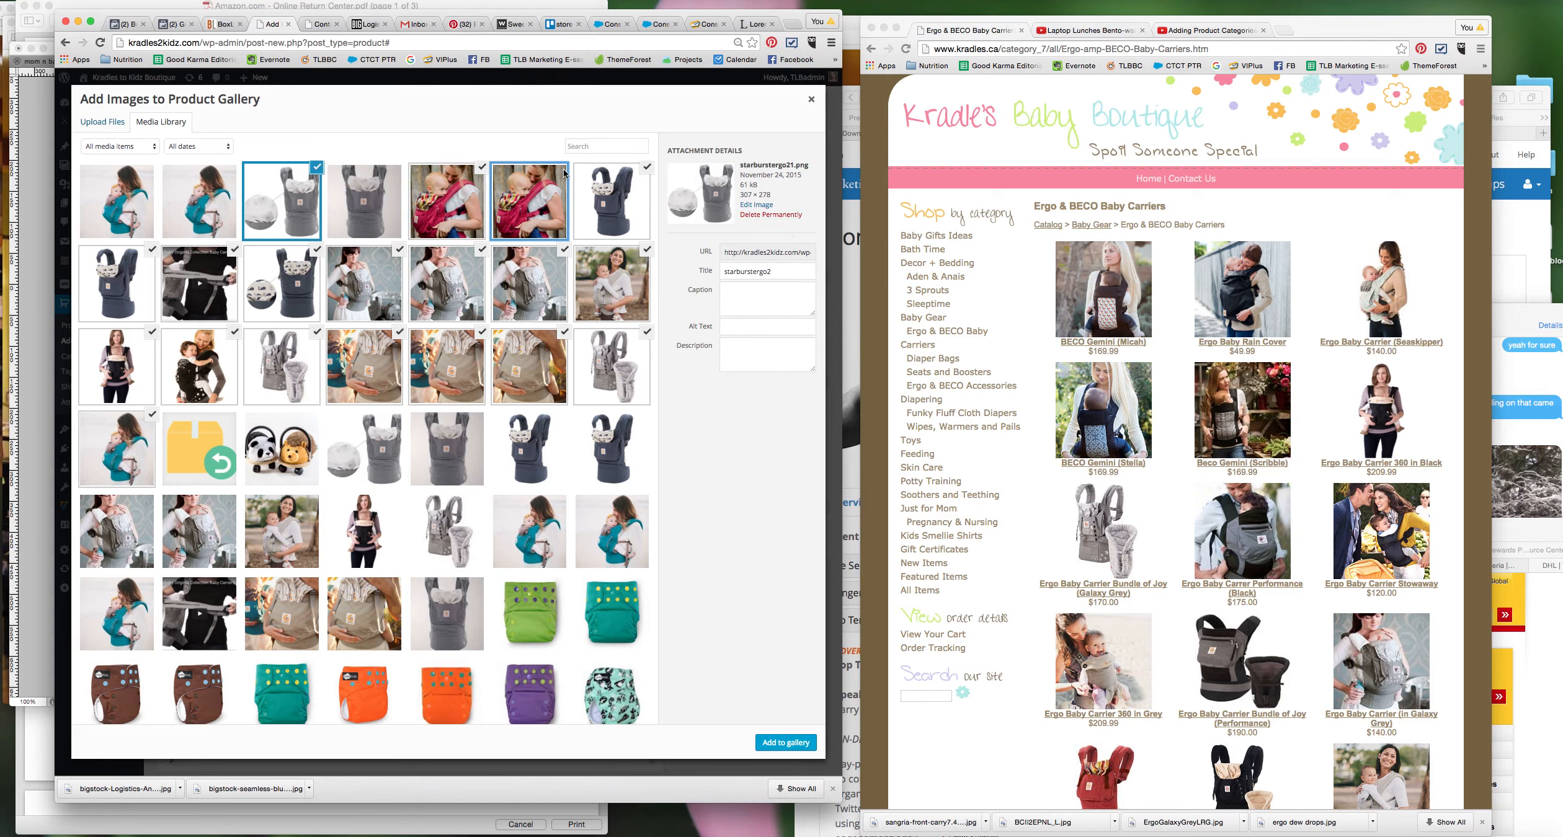
pyautogui.click(611, 211)
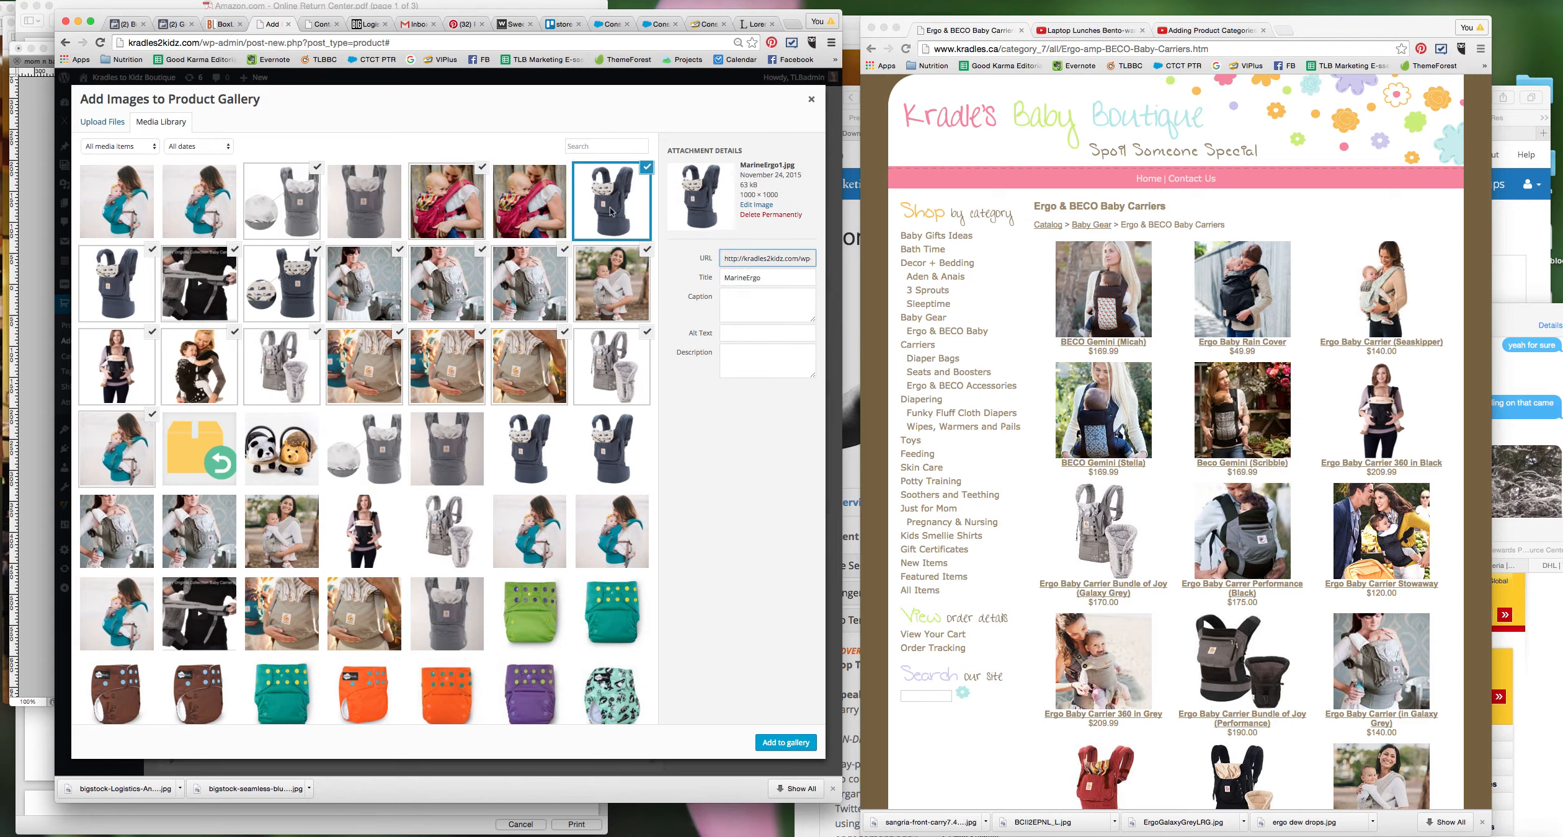
pyautogui.click(281, 214)
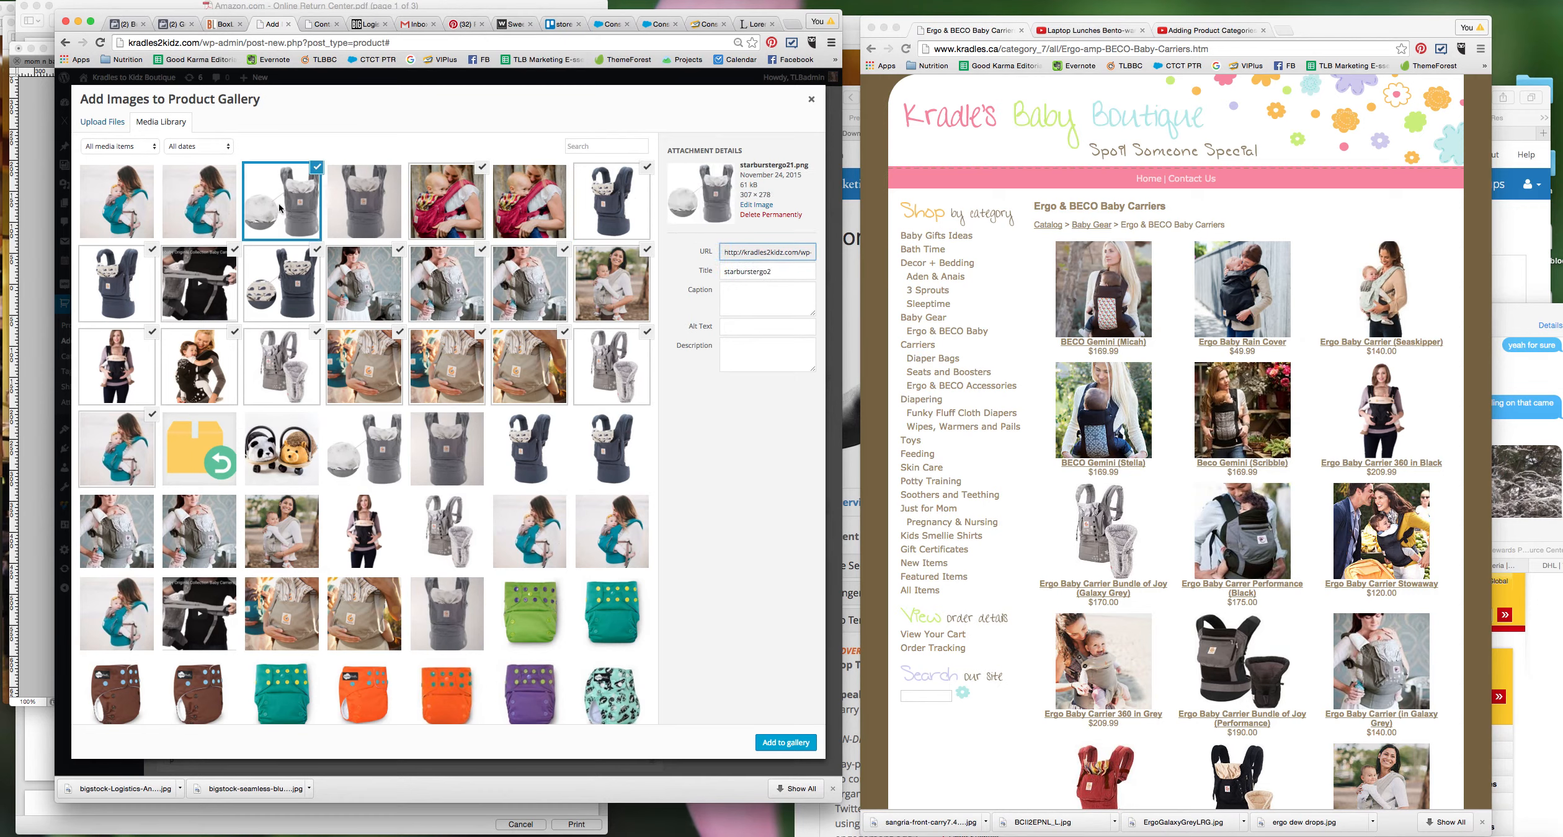
pyautogui.click(195, 205)
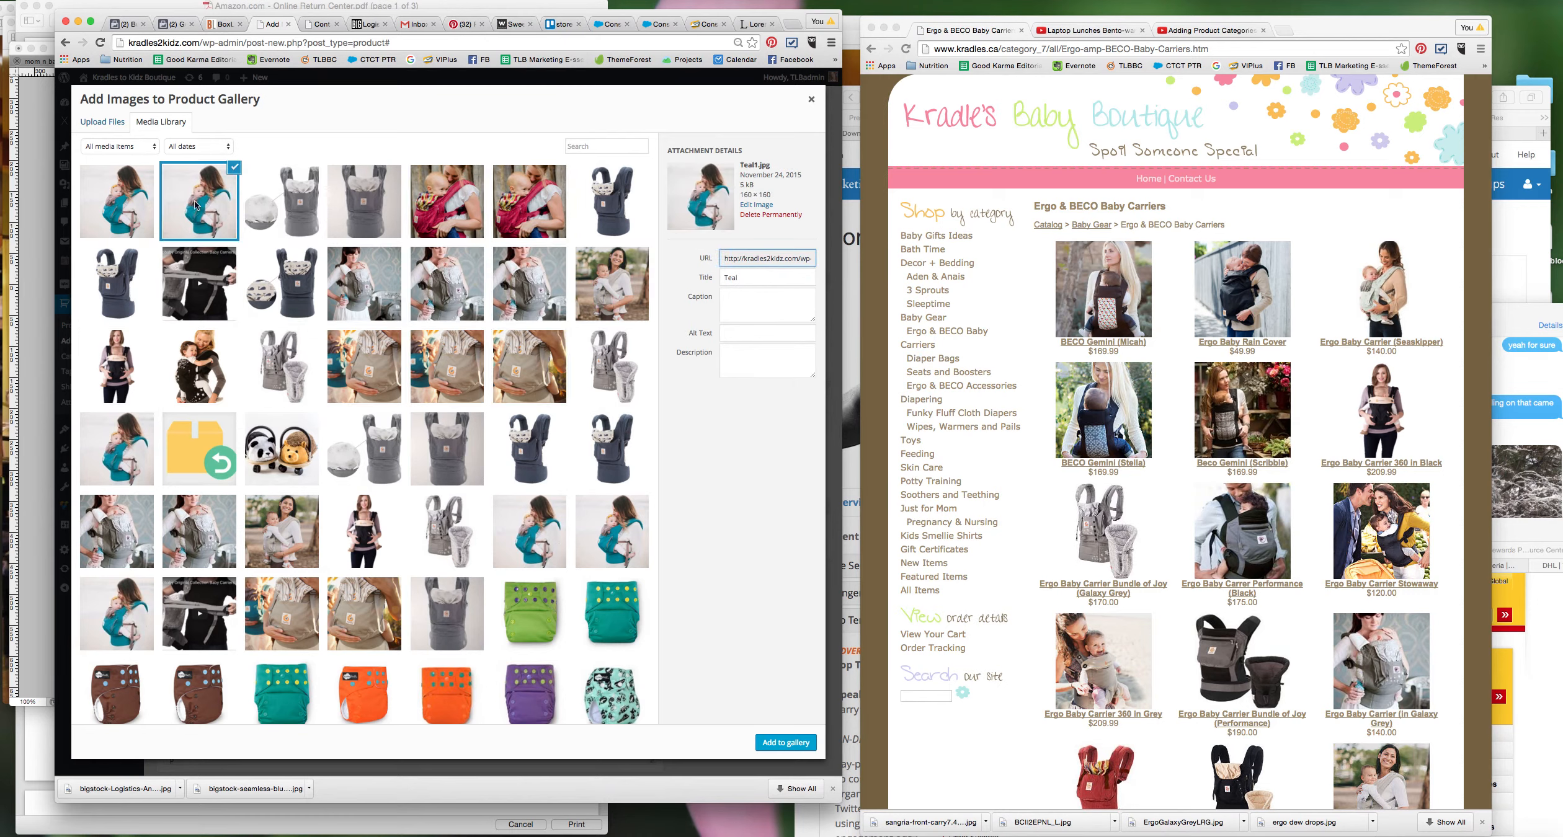
pyautogui.click(234, 170)
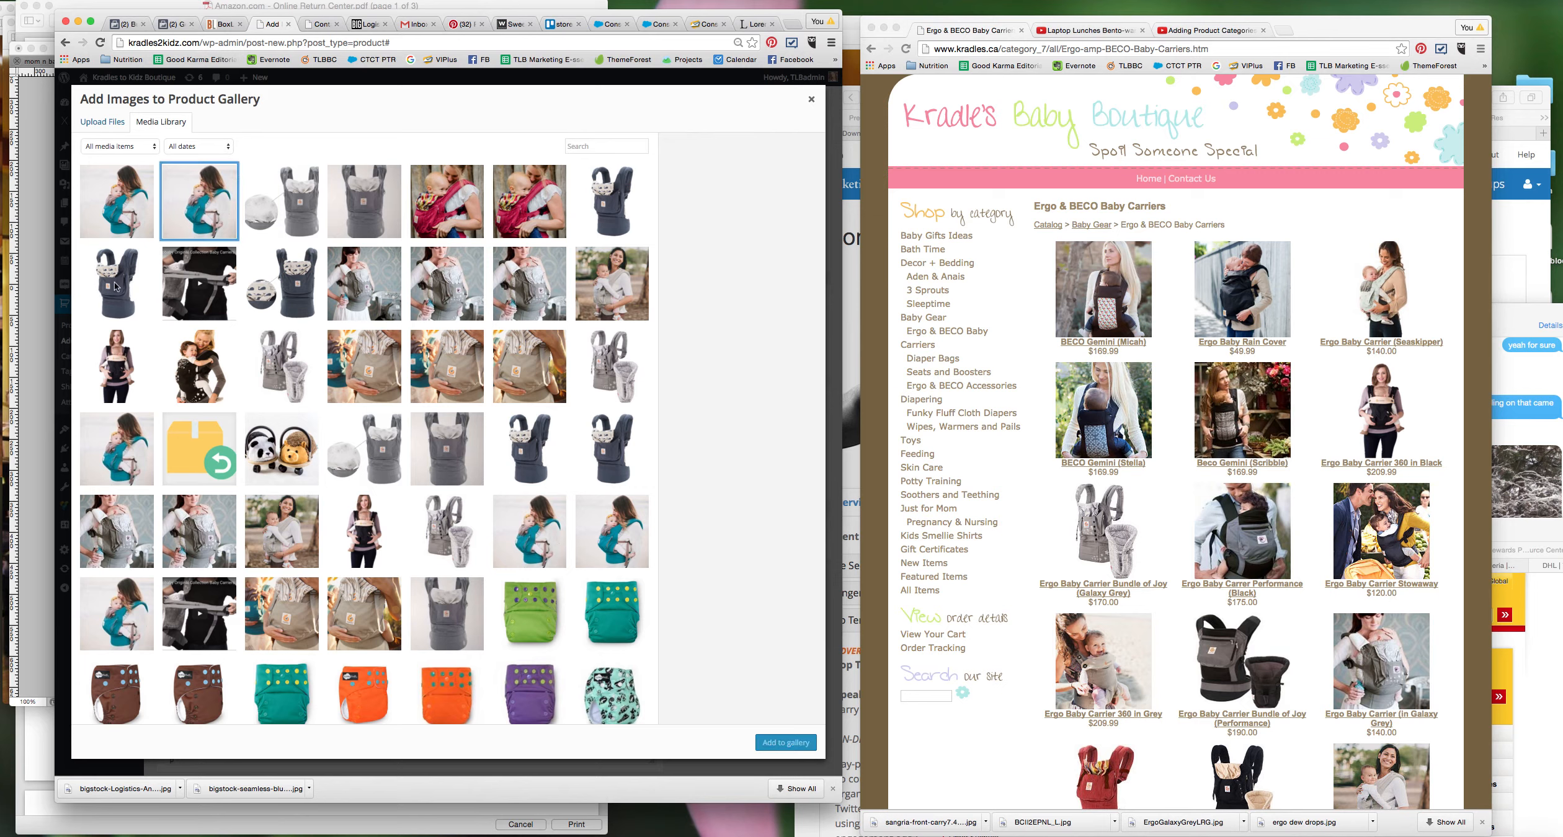
# Step: Try to select Teal21.jpg, Teal1.jpg and starburstergo21.png together for the gallery, and deselect Teal1.jpg
pyautogui.click(125, 191)
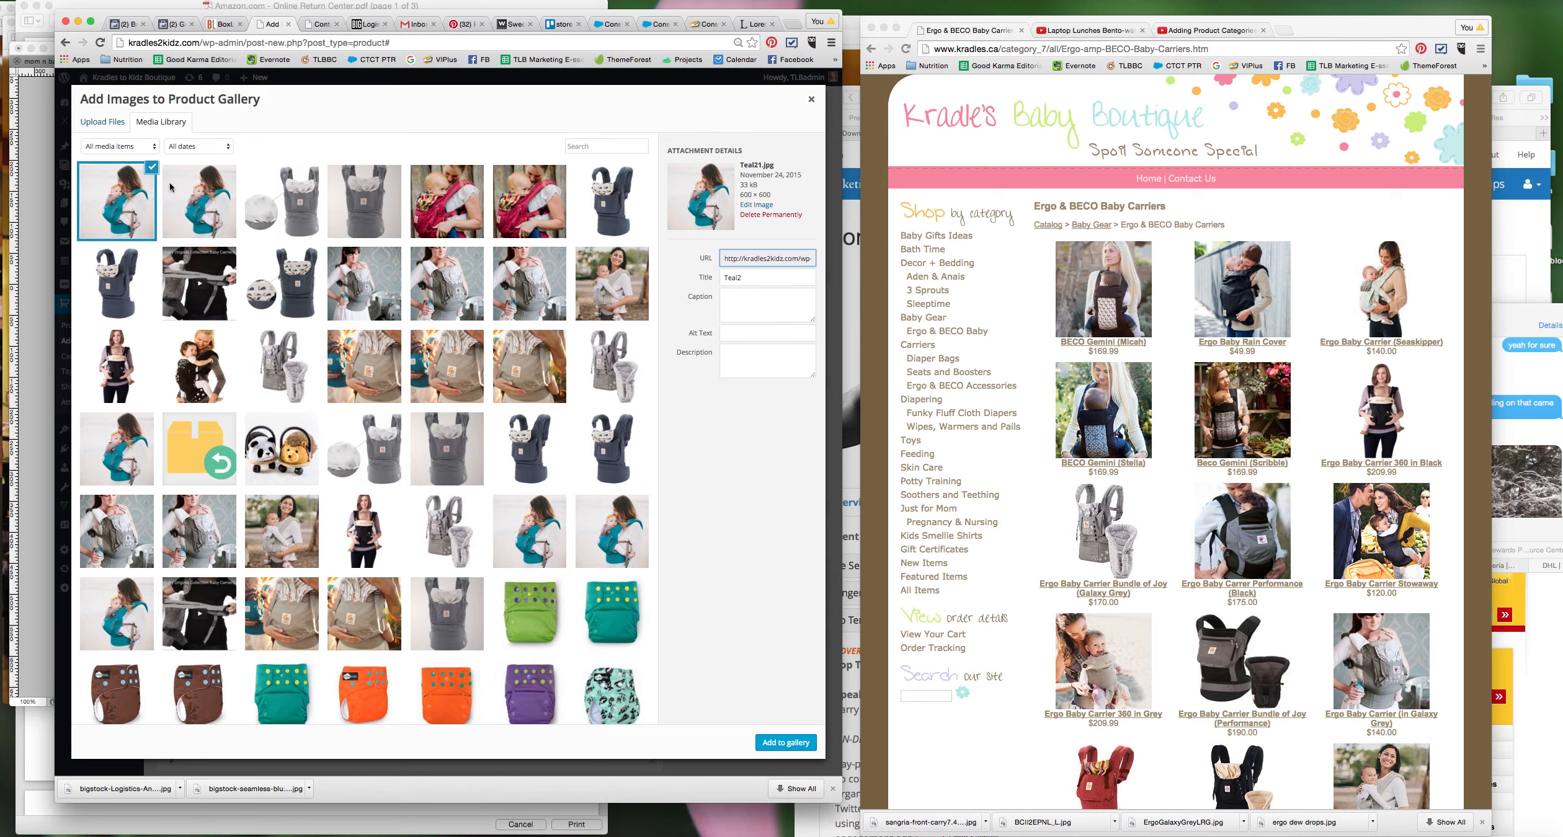
pyautogui.click(208, 196)
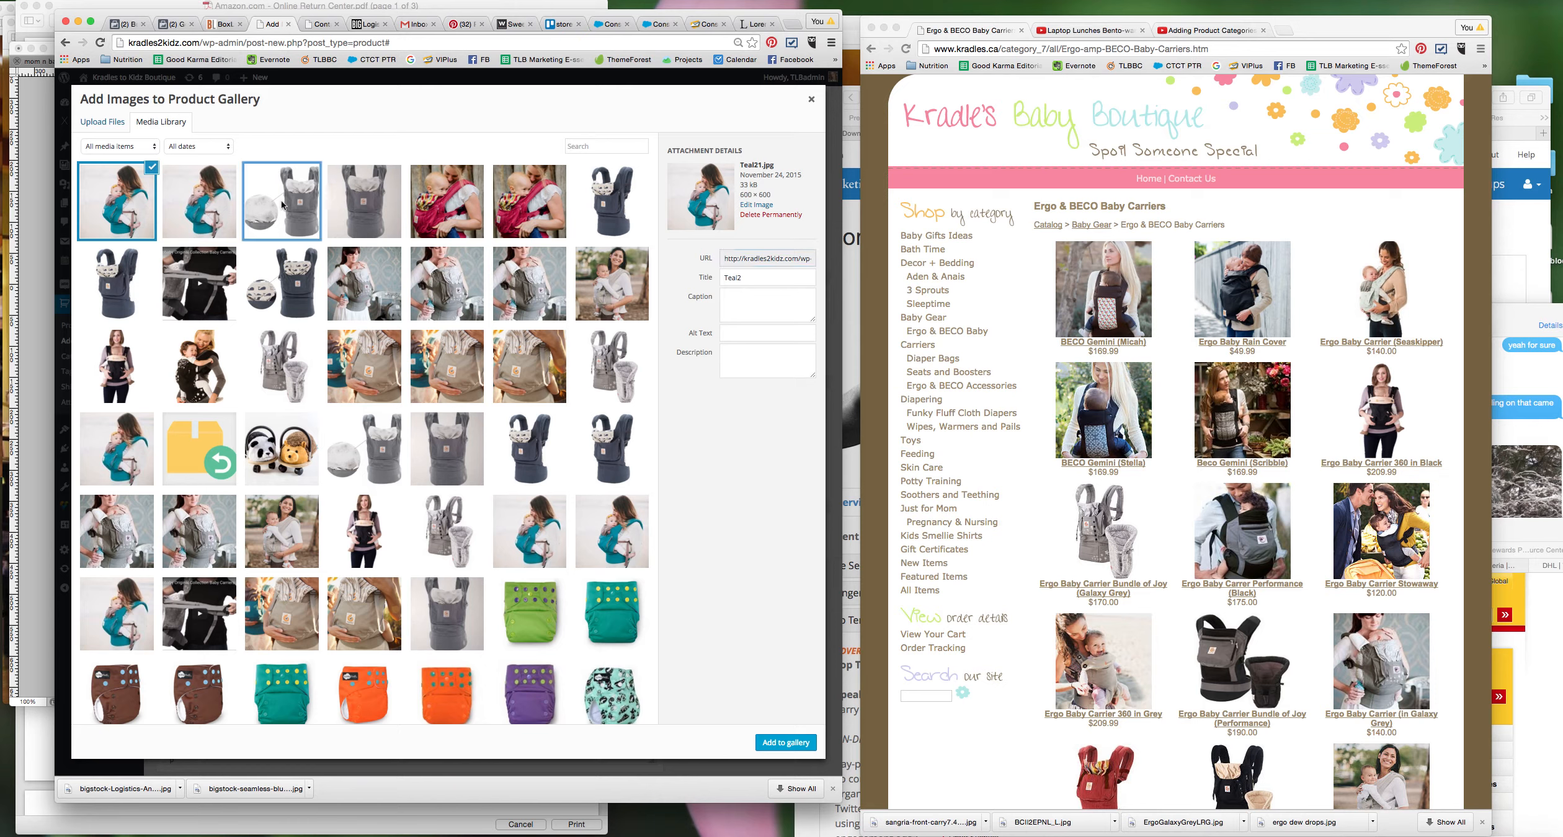
pyautogui.click(281, 200)
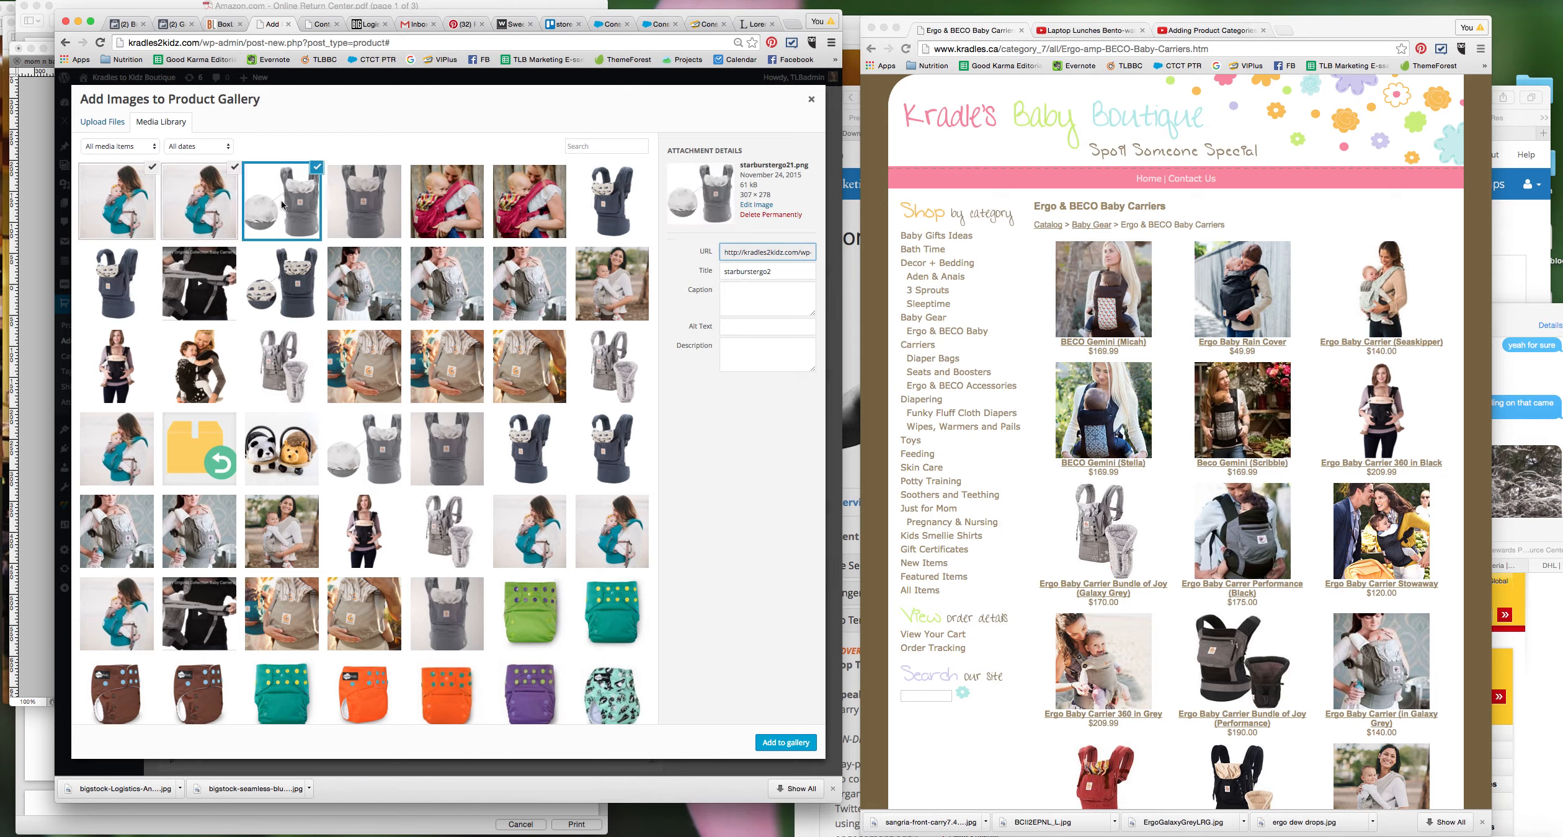
pyautogui.click(232, 169)
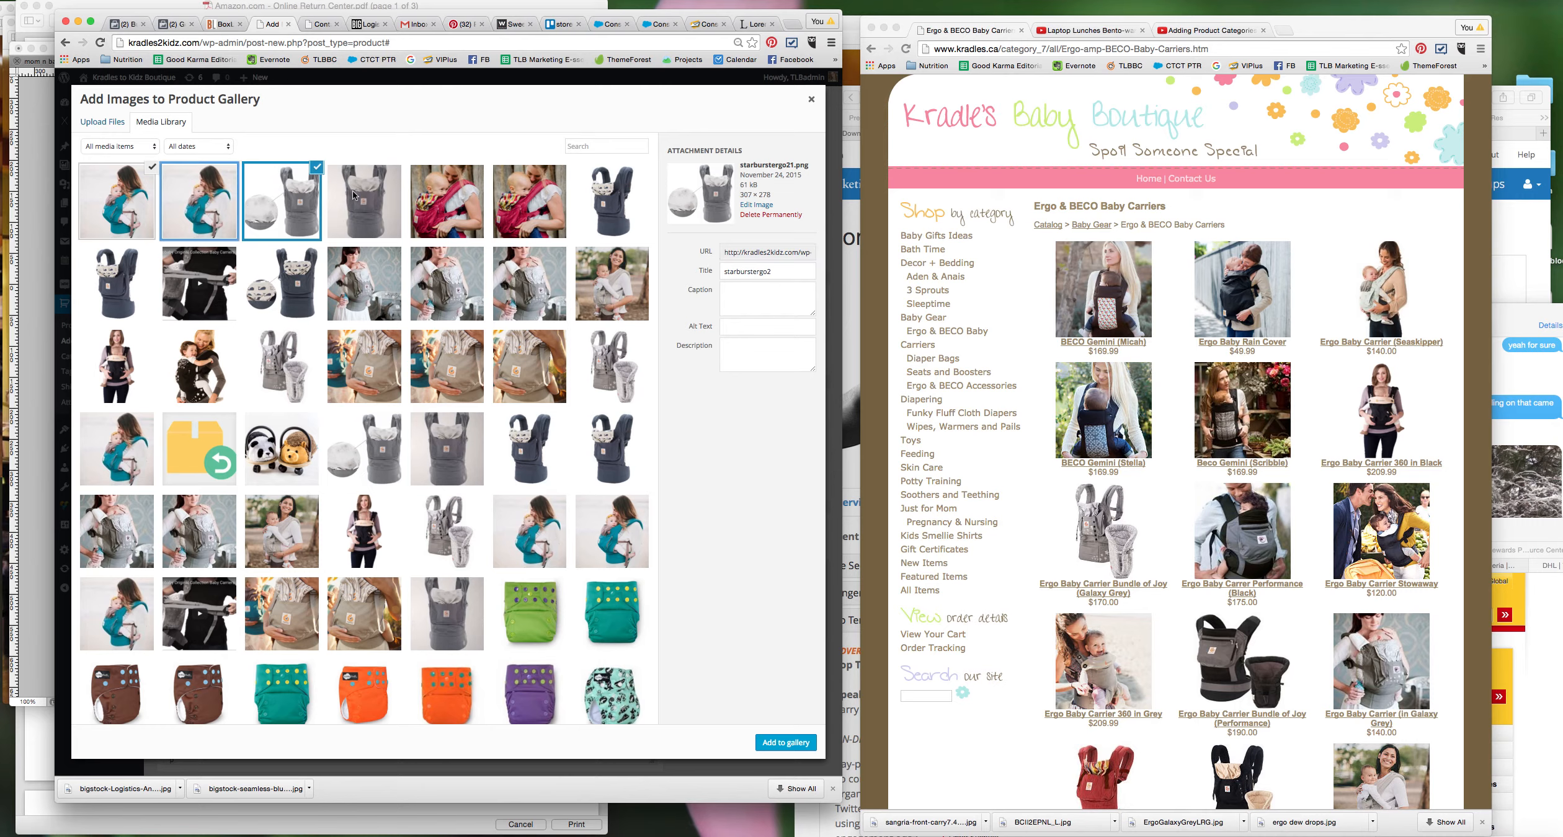
# Step: Add starburstergo11.jpg and ergo-baby-carrier1.jpg from the media library to the product gallery
pyautogui.click(370, 196)
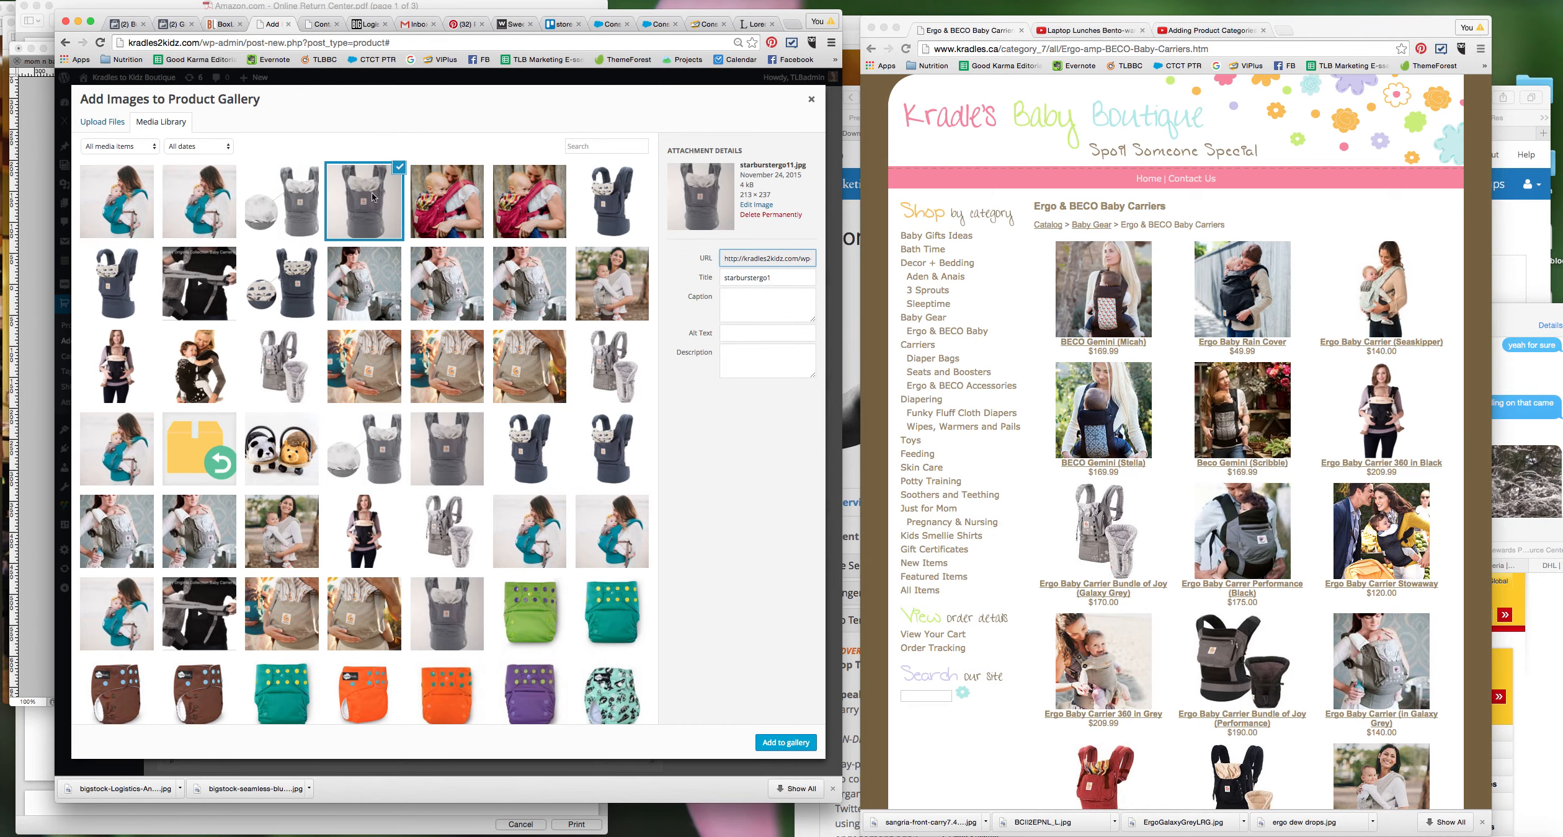
pyautogui.click(795, 743)
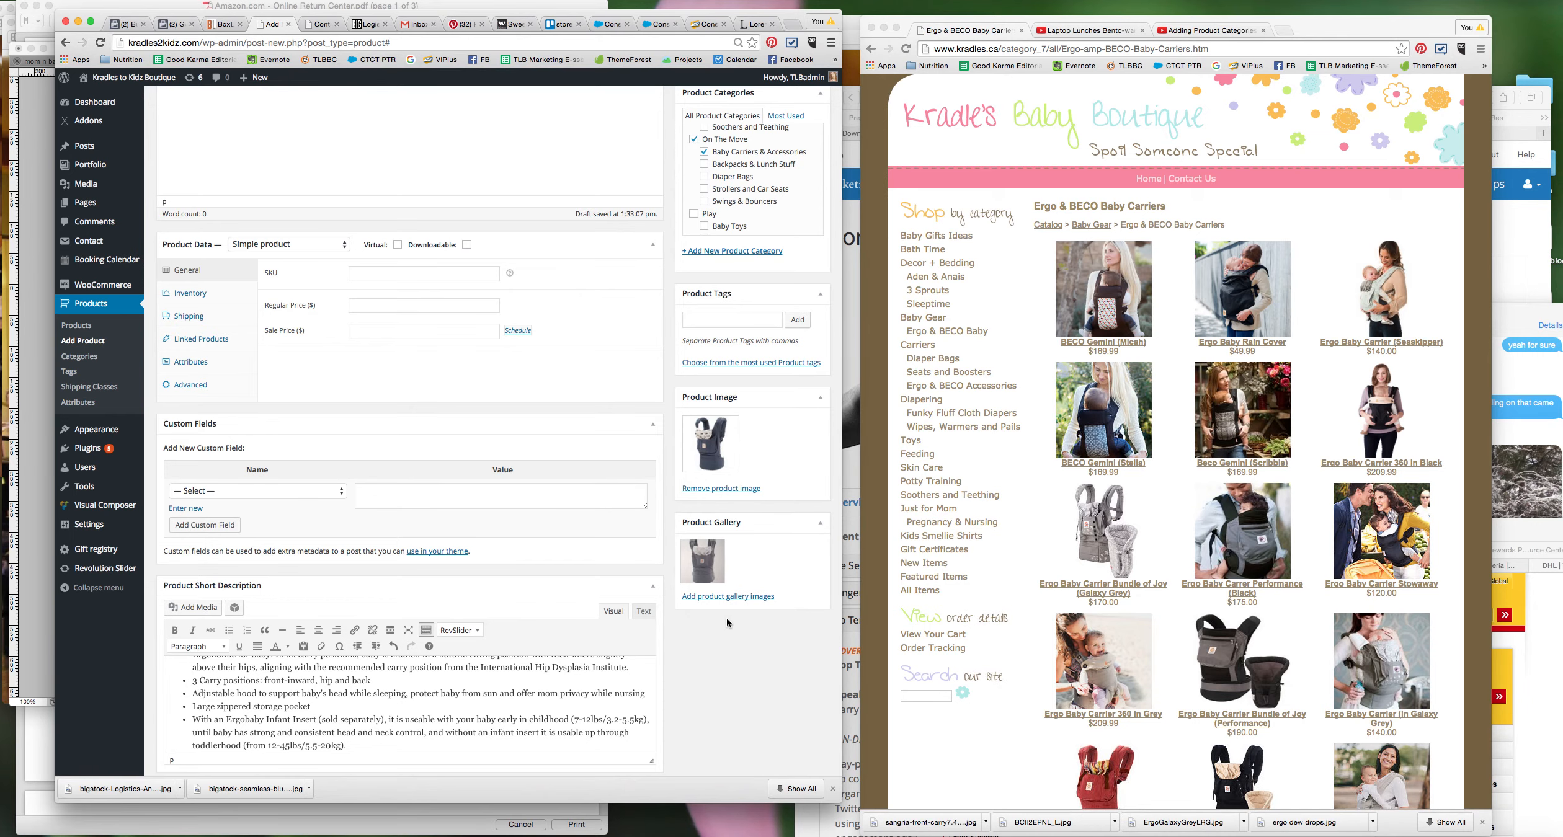
pyautogui.click(726, 598)
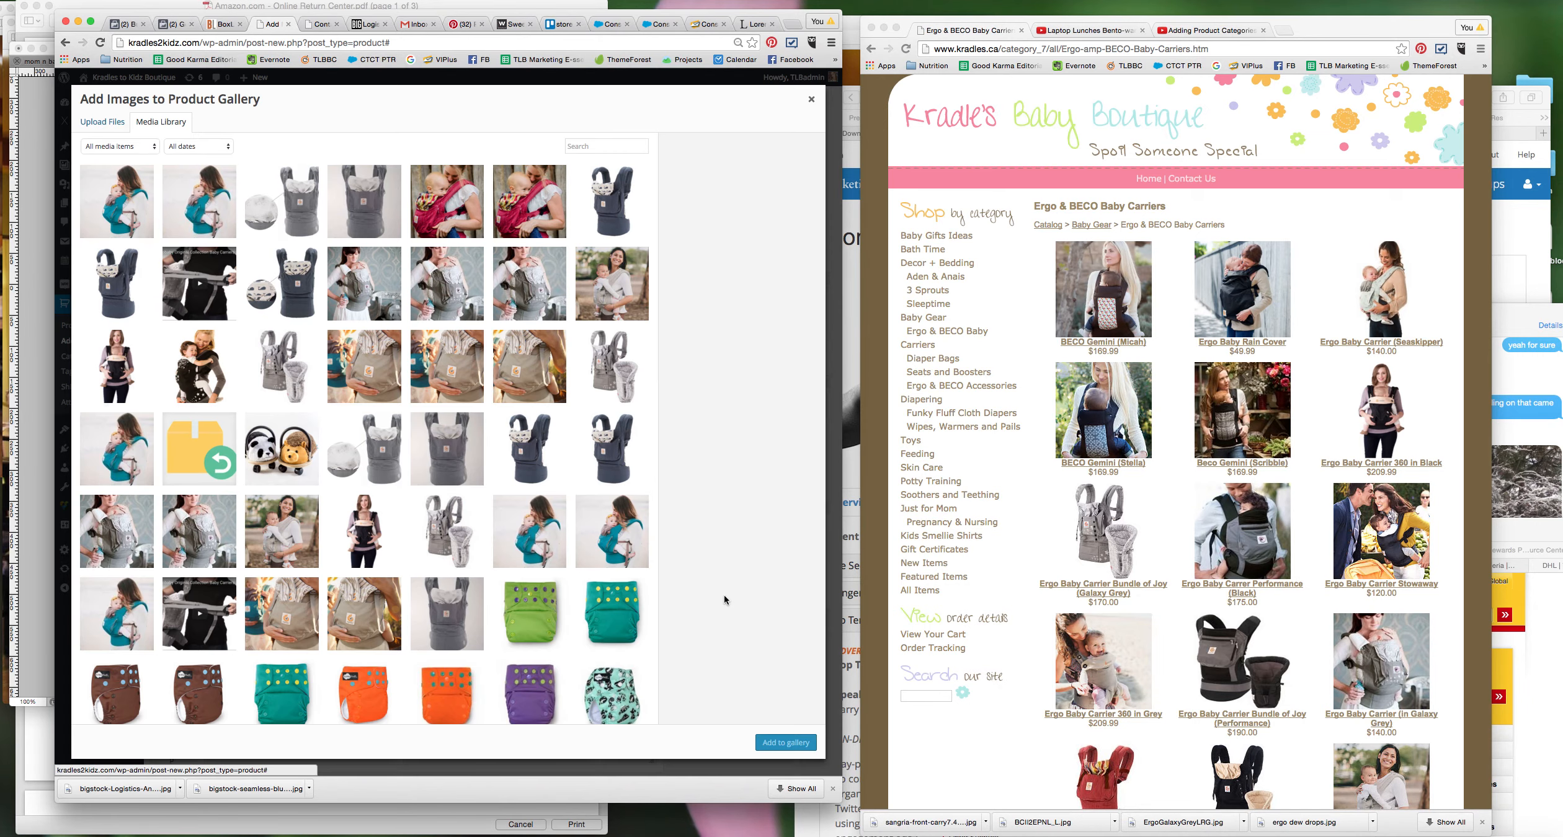
pyautogui.click(442, 363)
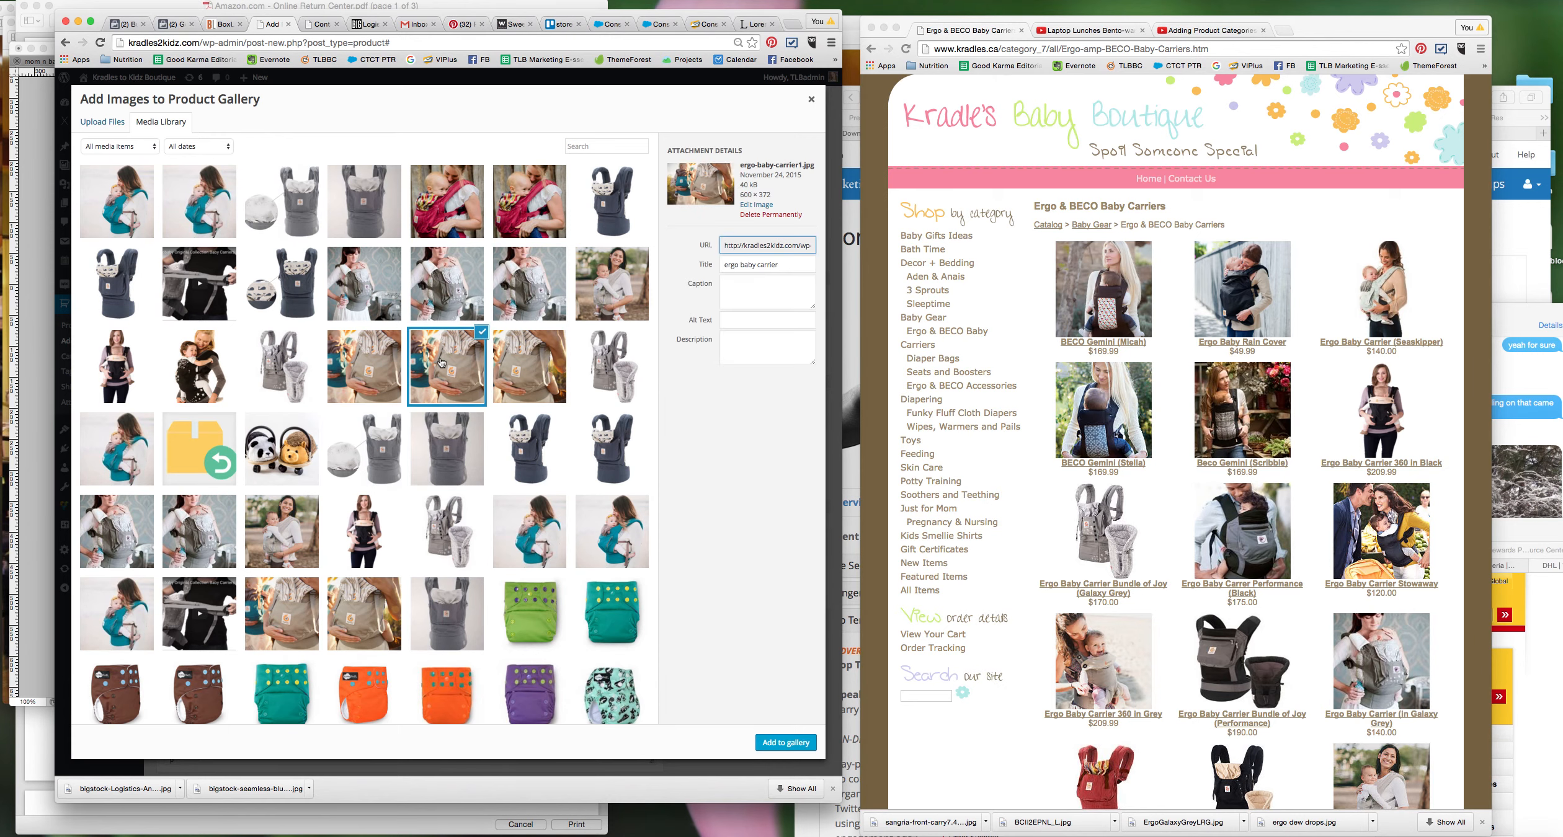
pyautogui.click(788, 742)
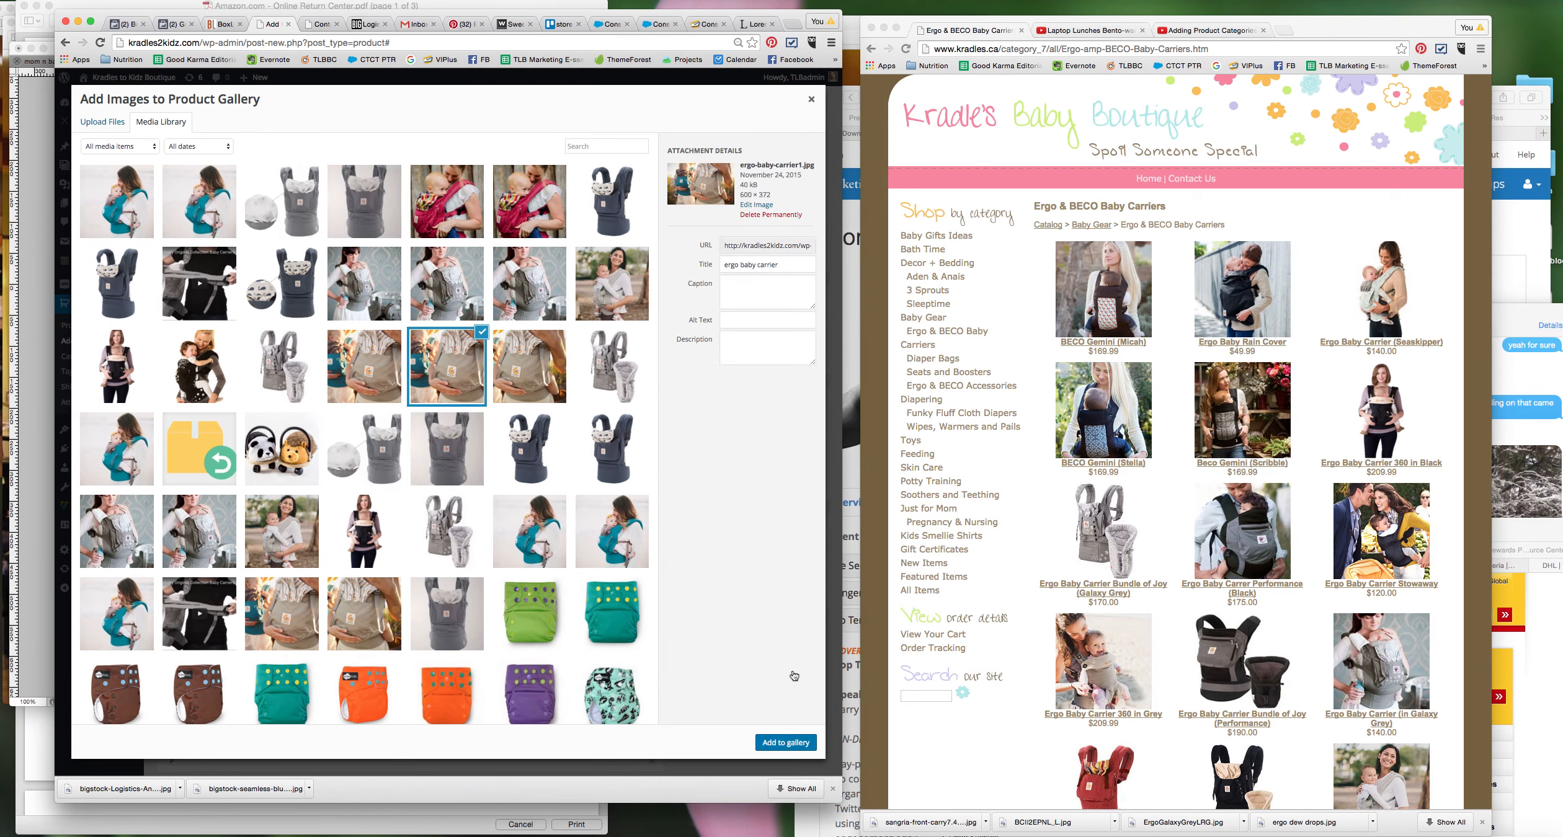
pyautogui.moveTo(736, 556)
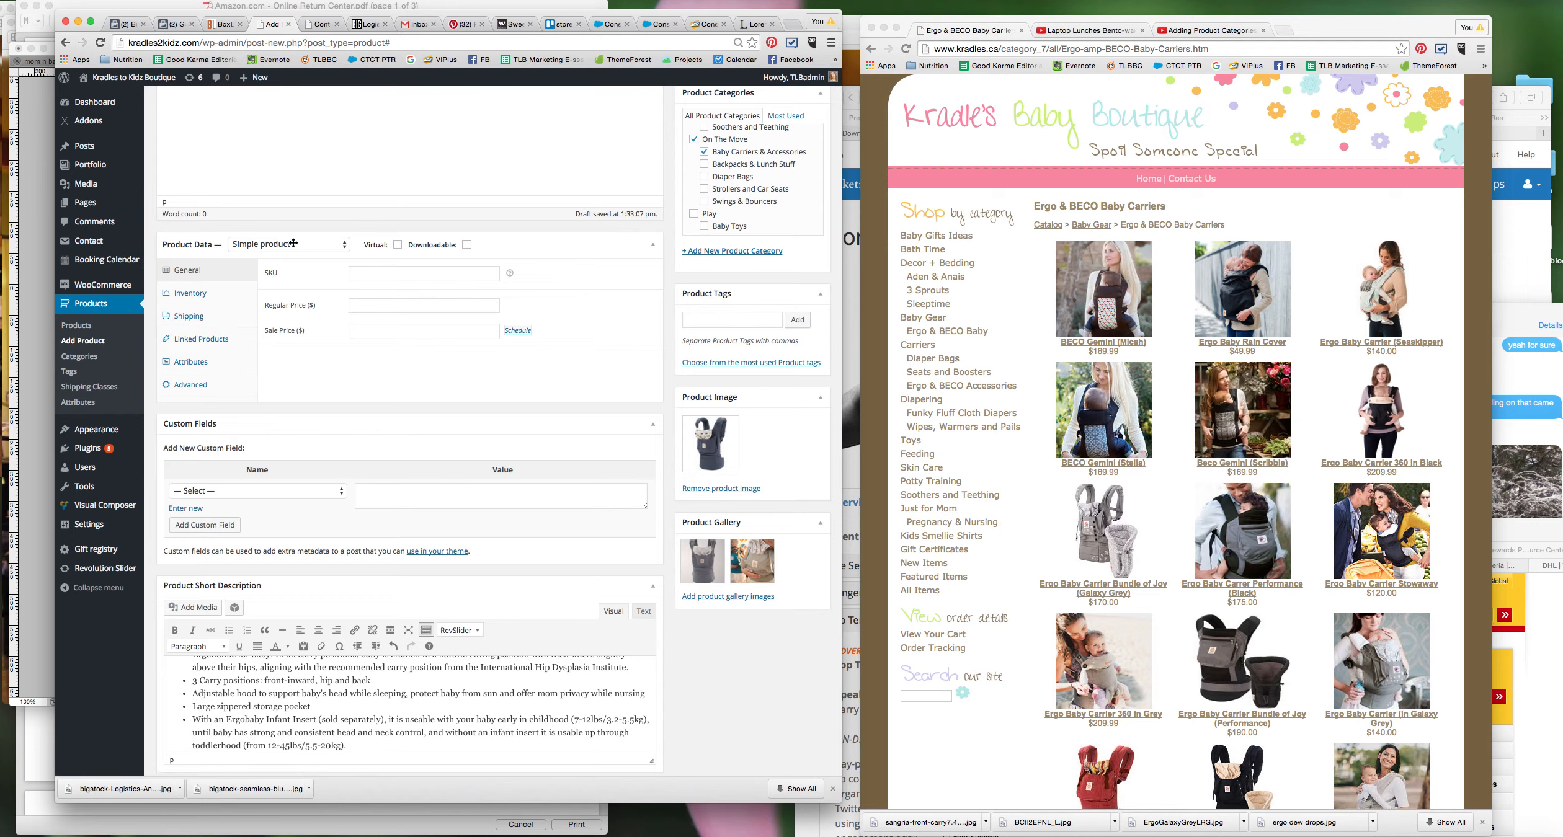
# Step: Change the product type to Variable product and open its attribute settings
pyautogui.scroll(1, 177, 253)
pyautogui.scroll(1, 177, 254)
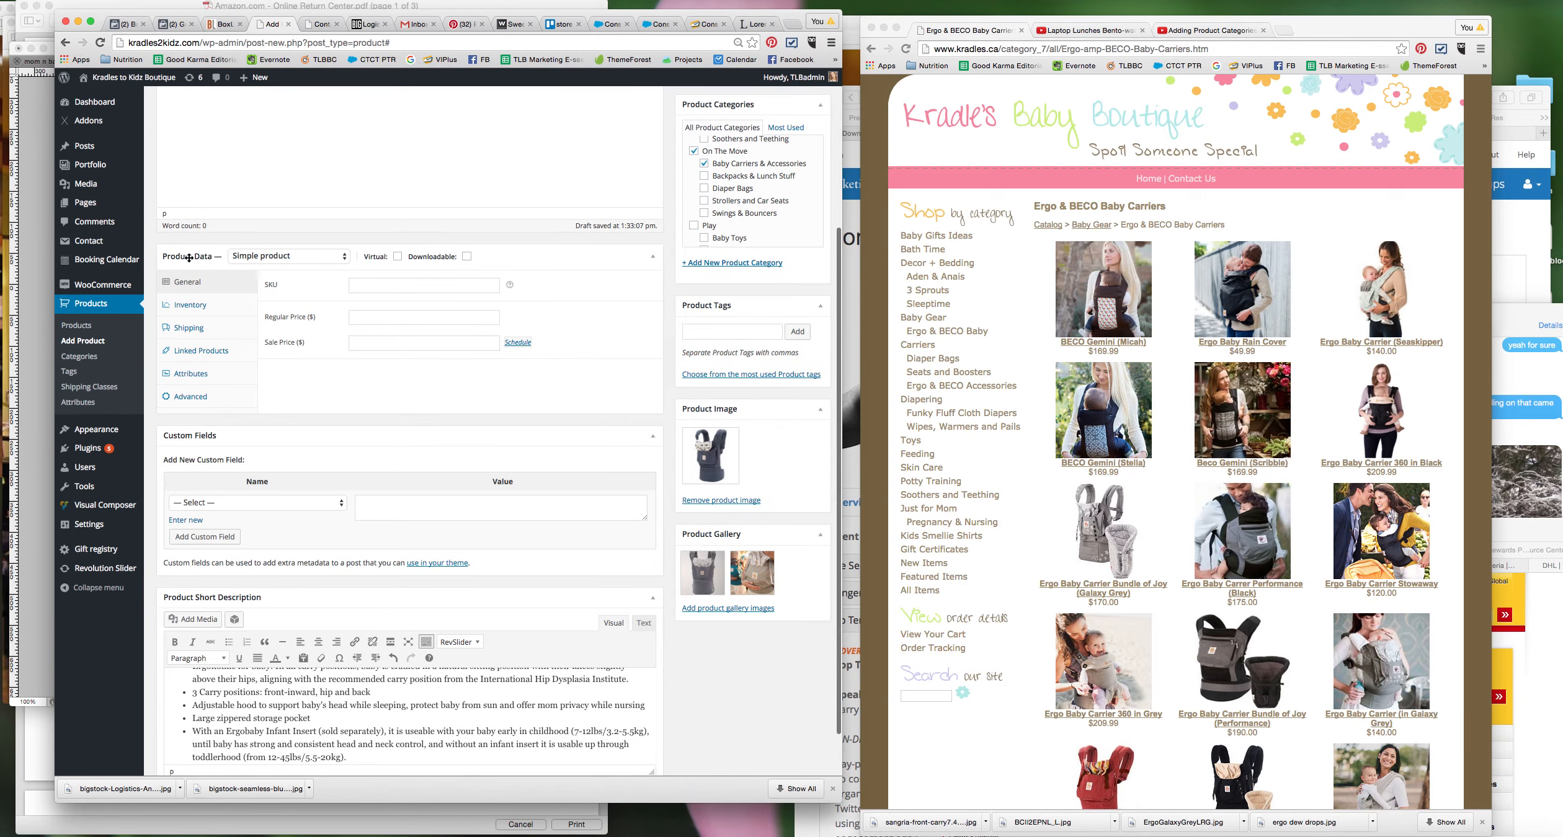
pyautogui.click(250, 255)
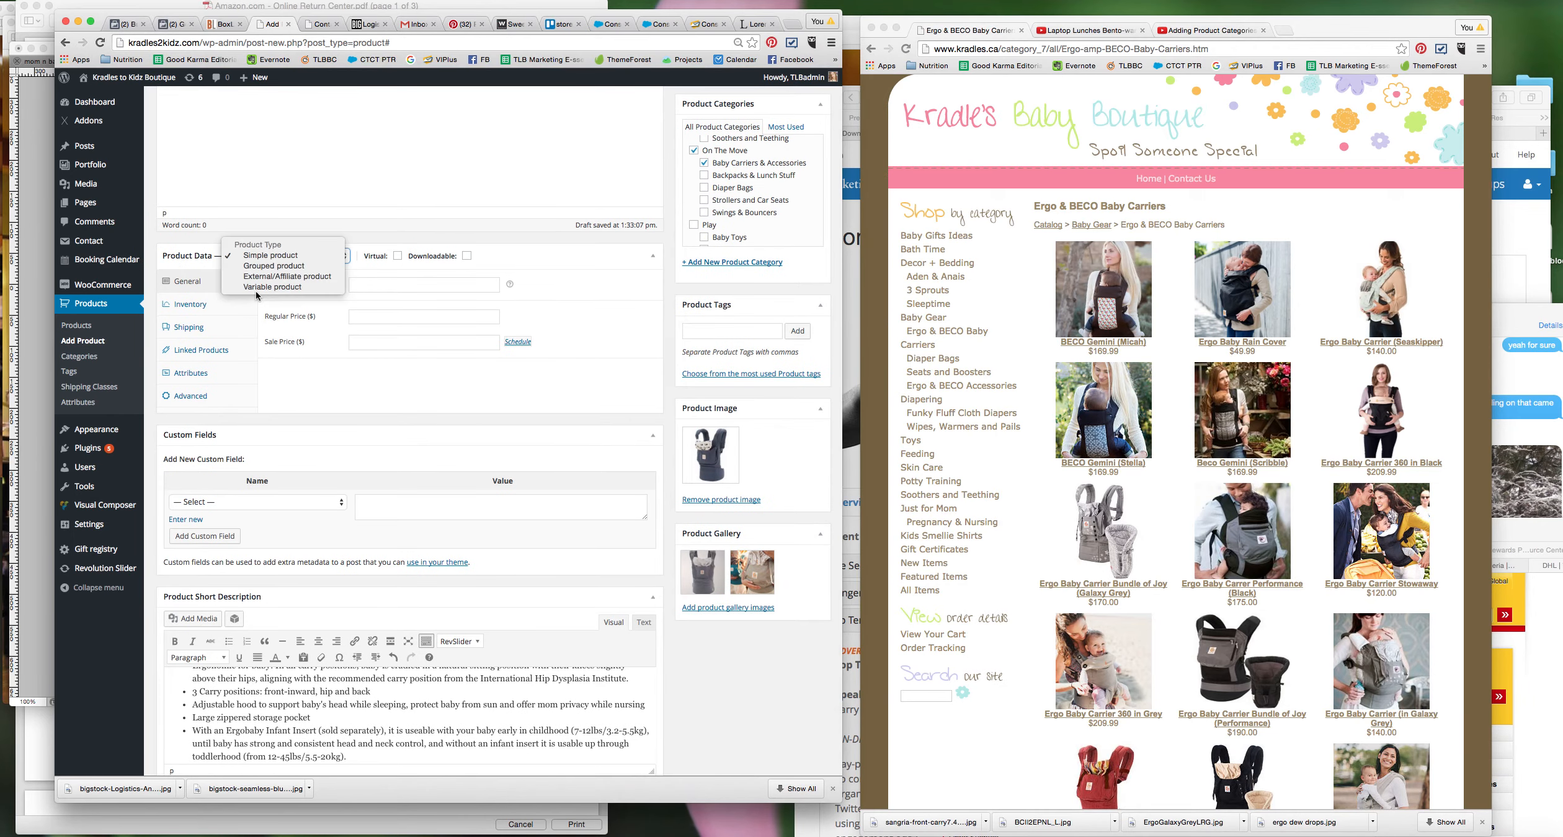
pyautogui.click(255, 291)
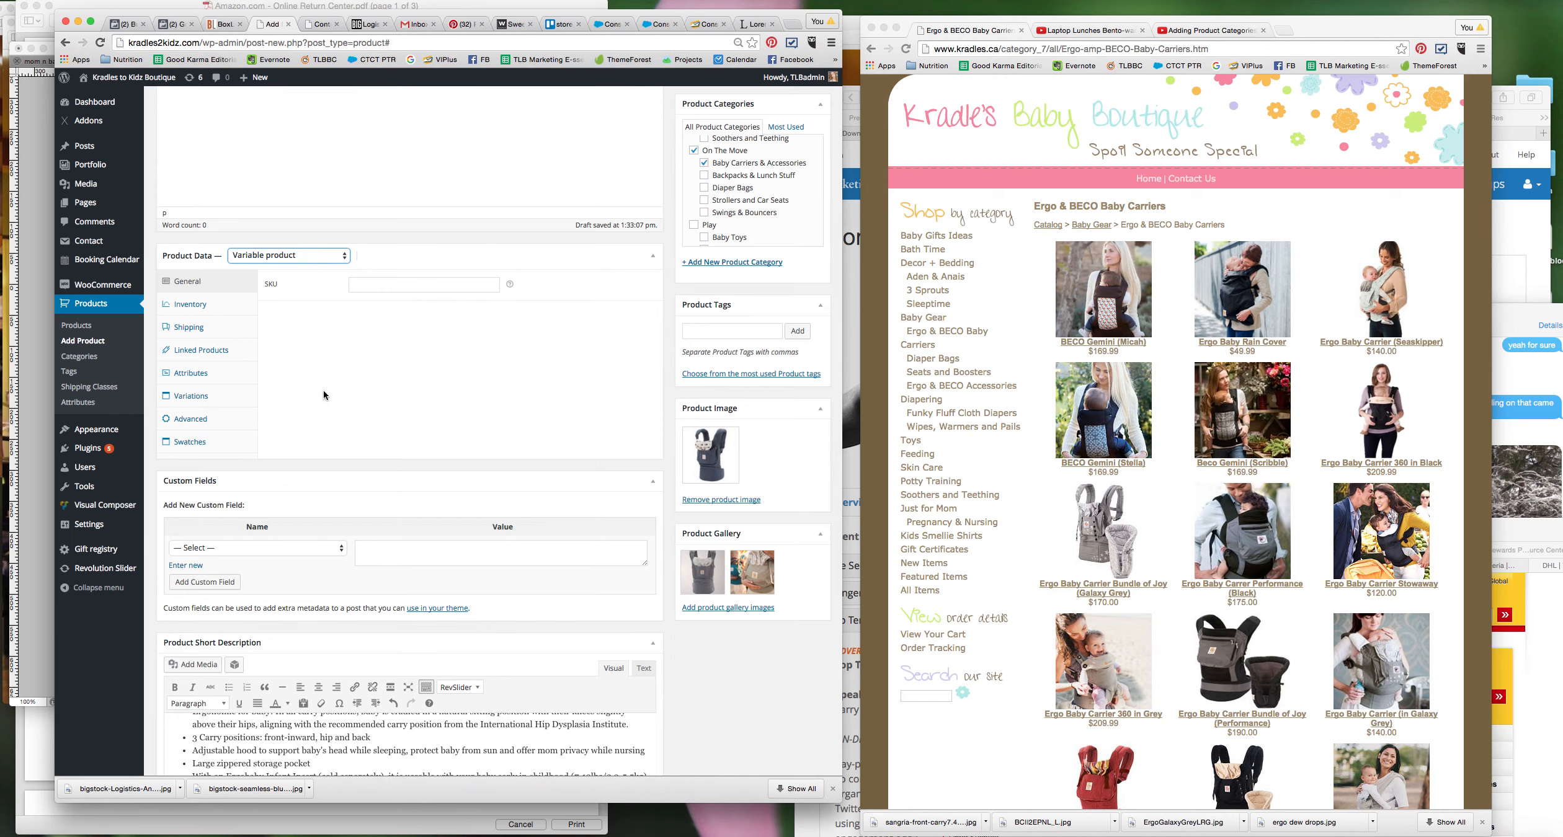
pyautogui.click(191, 374)
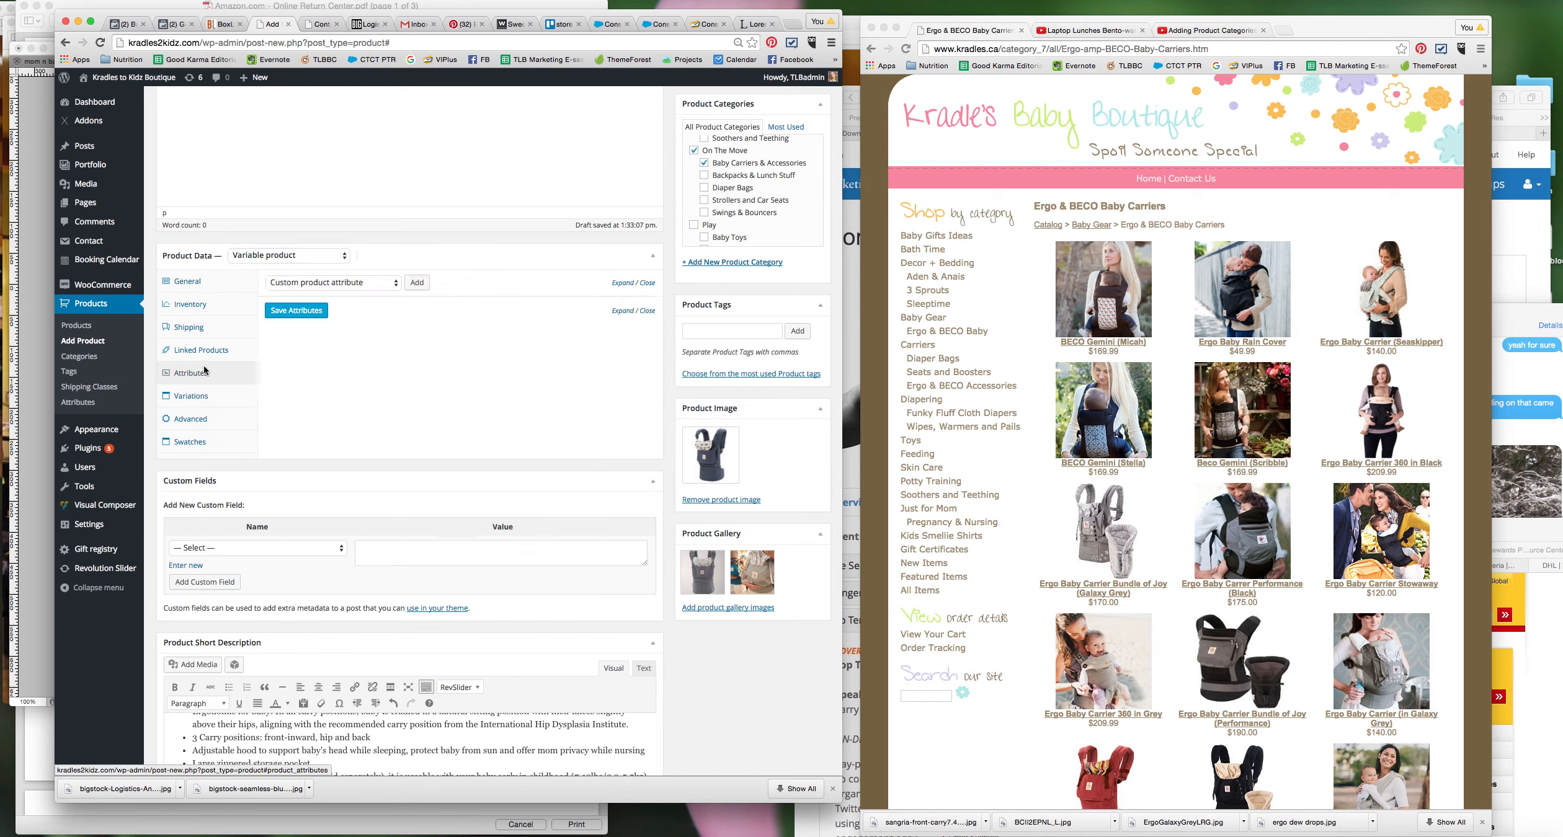
# Step: Add the Ergo Original Colours attribute to the product
pyautogui.click(347, 282)
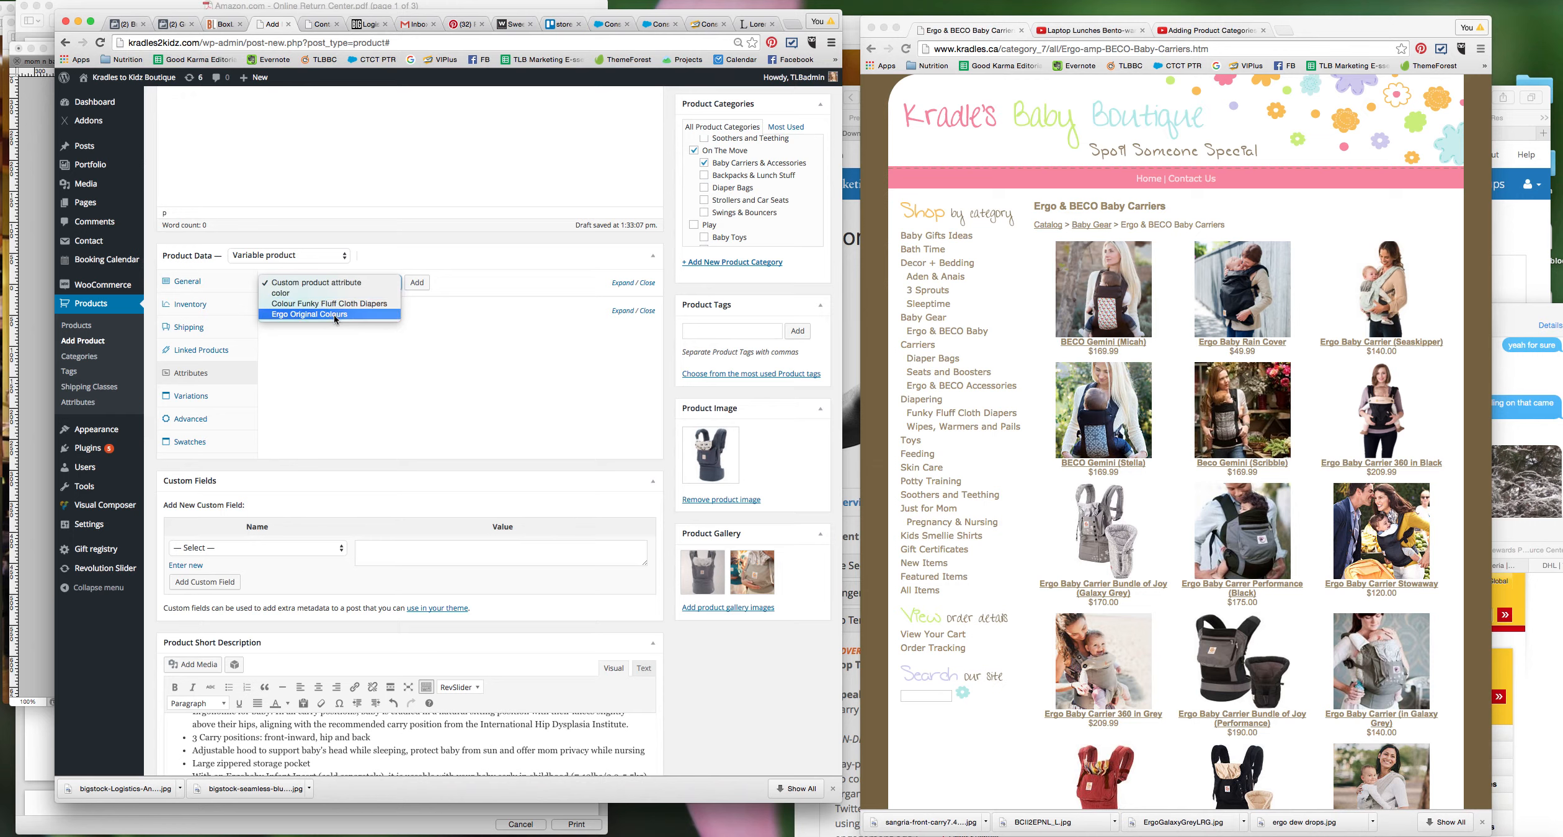
pyautogui.click(333, 315)
pyautogui.click(418, 283)
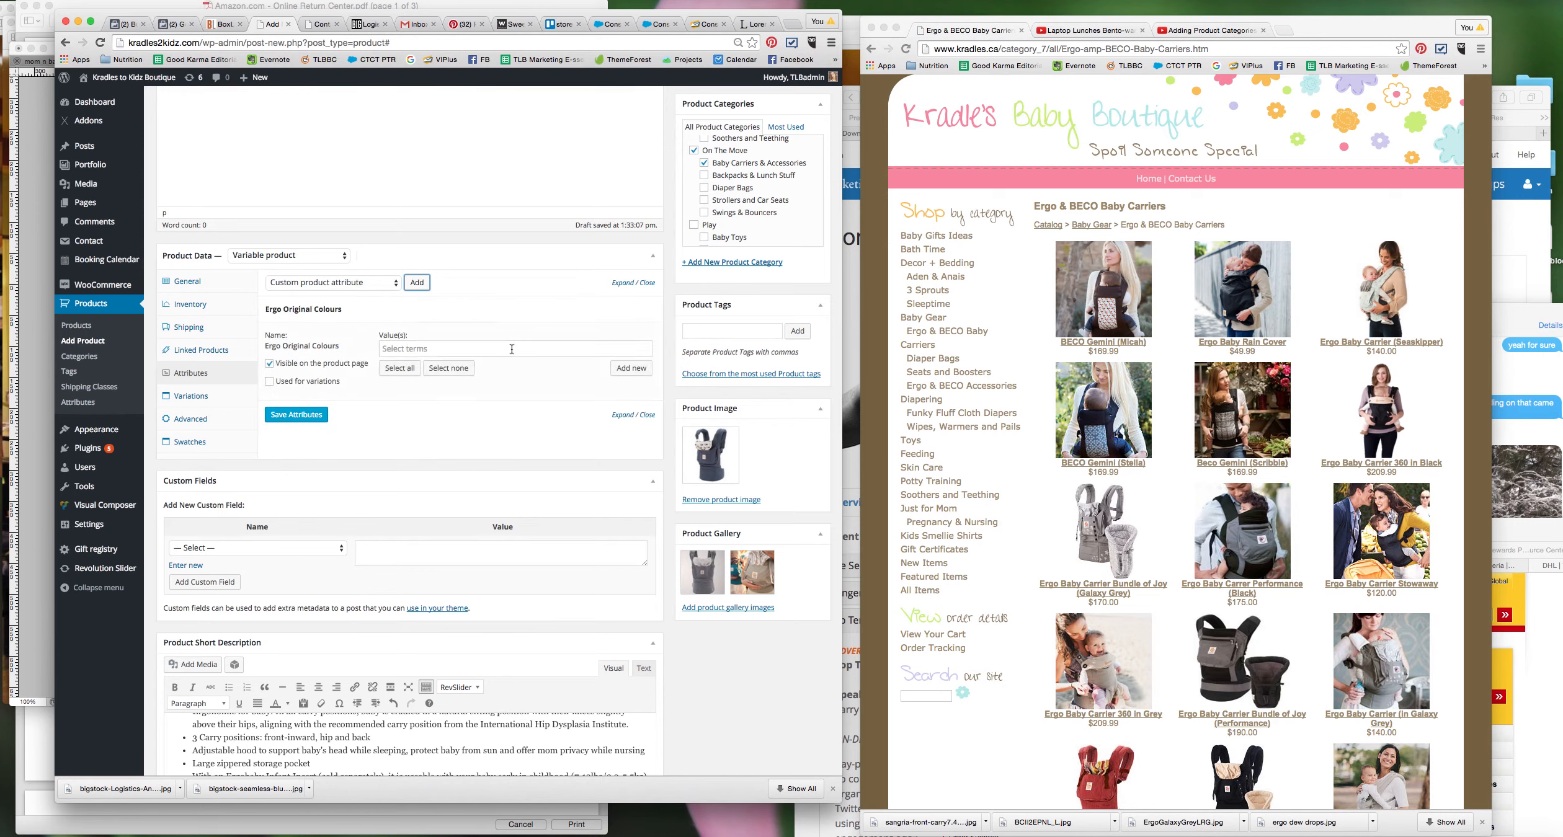
# Step: Try to enter Marine directly among the values of the Ergo Original Colours attribute
pyautogui.click(530, 349)
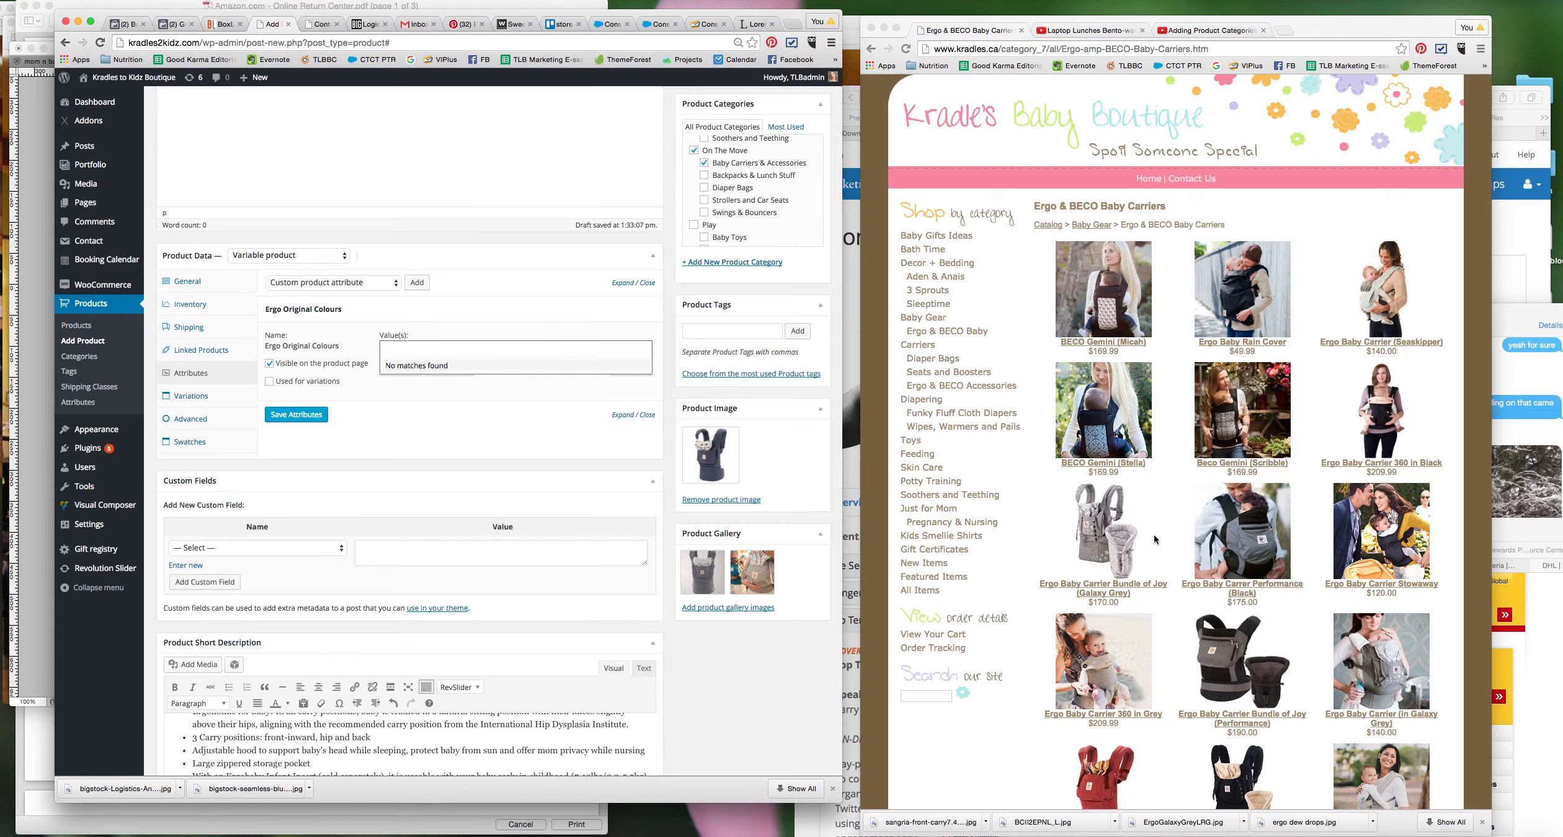
pyautogui.scroll(-1, 1154, 538)
pyautogui.scroll(-15, 1155, 542)
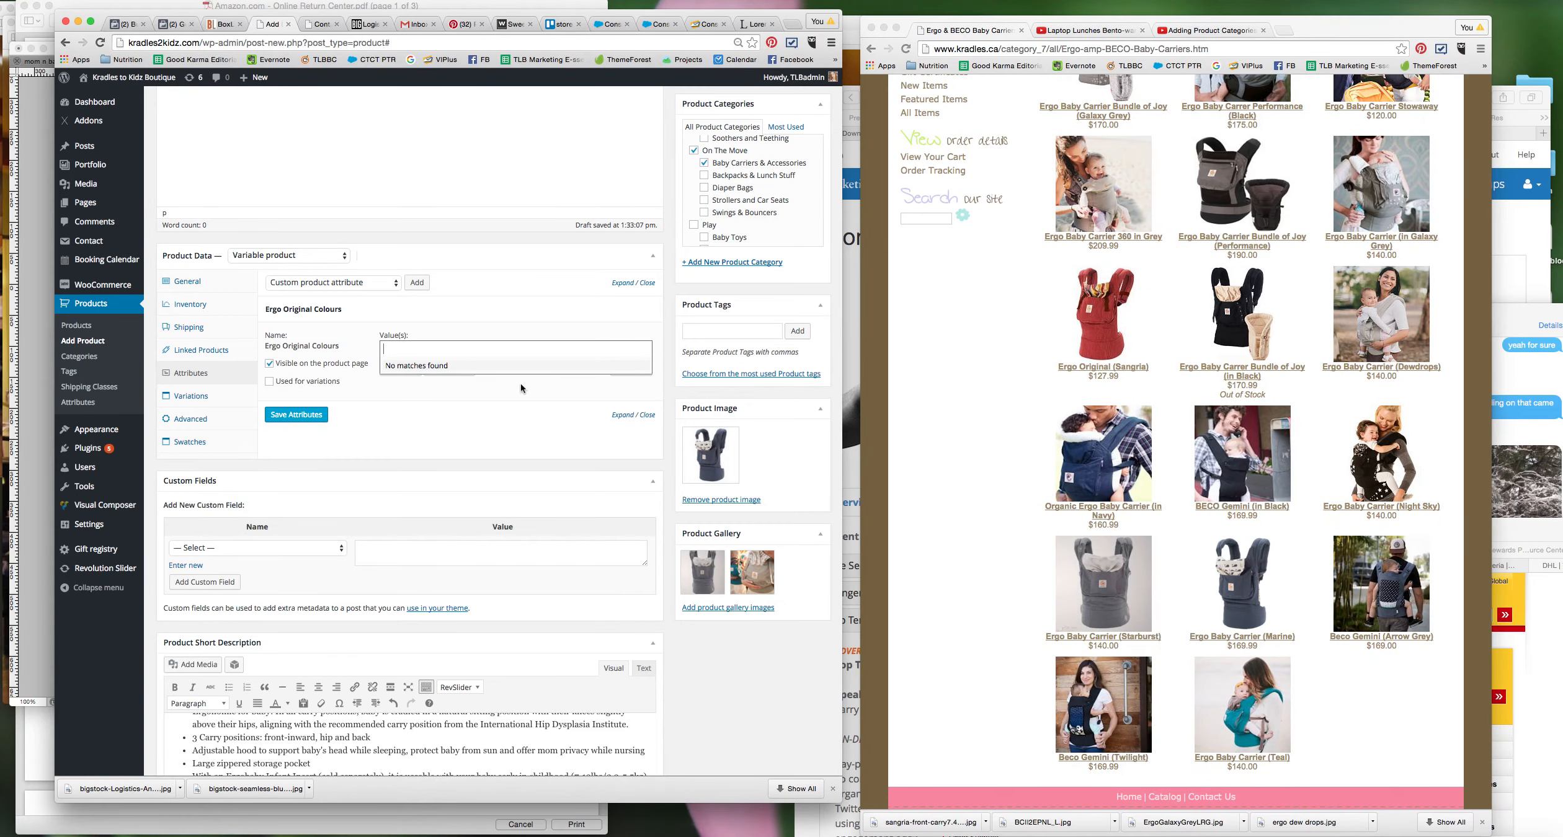
pyautogui.click(440, 351)
pyautogui.write('Marine')
pyautogui.scroll(1, 480, 450)
pyautogui.click(600, 392)
pyautogui.click(464, 385)
pyautogui.write('M')
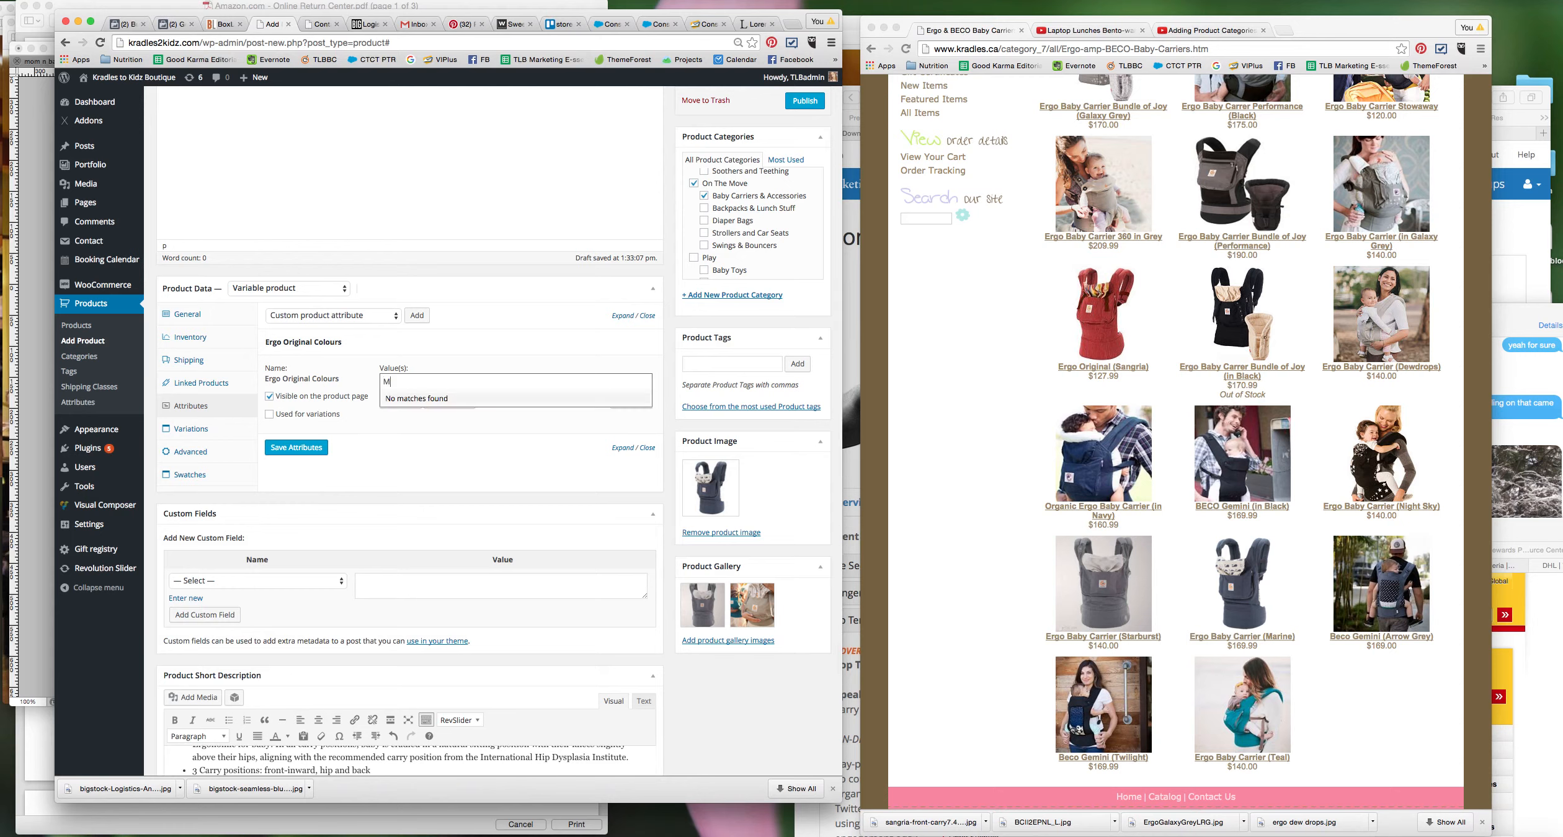
pyautogui.write('arine')
pyautogui.click(508, 358)
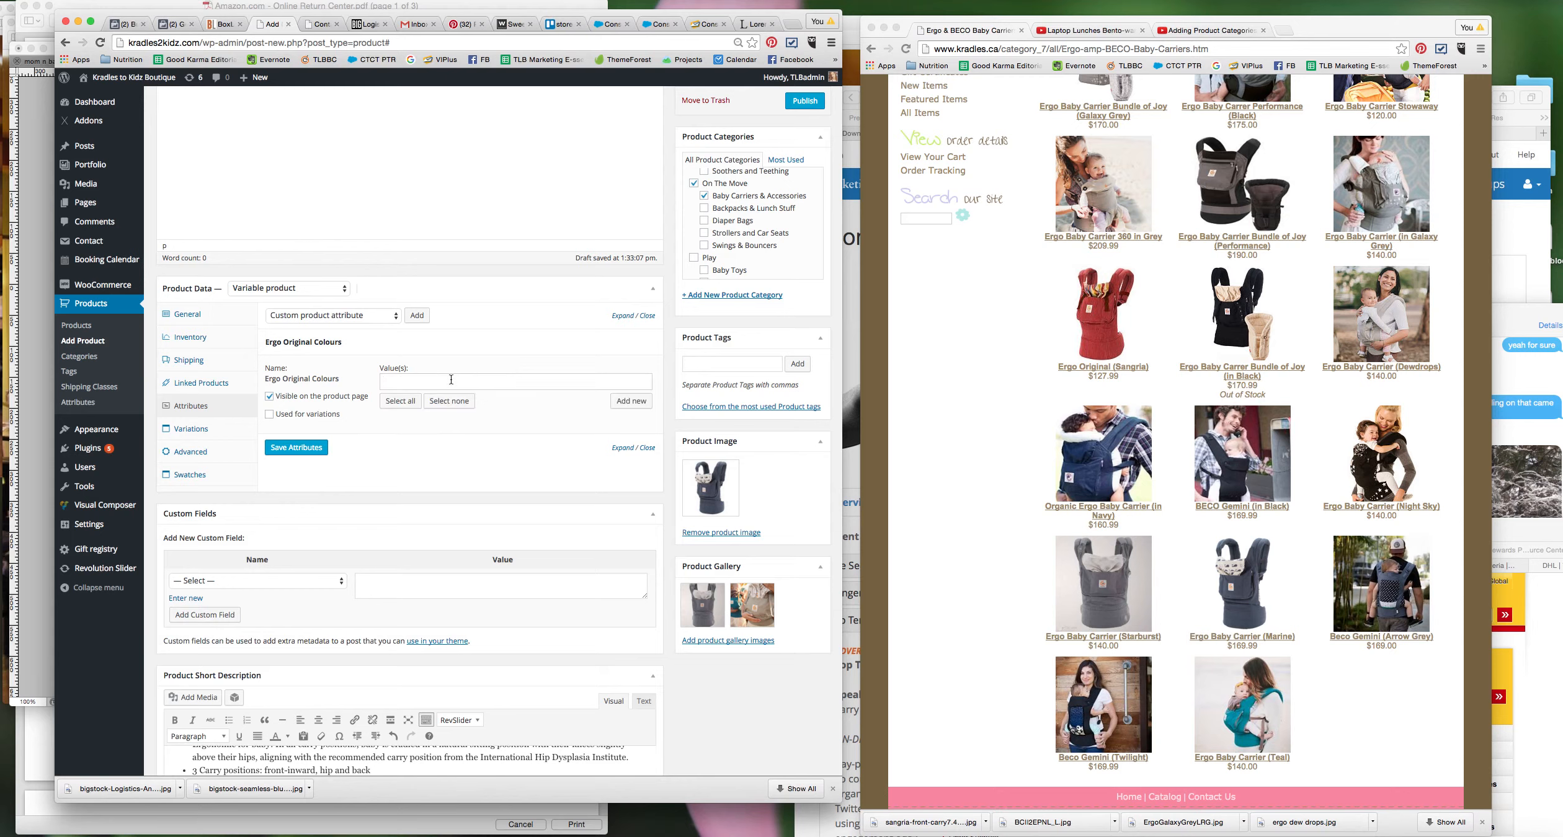
pyautogui.click(498, 382)
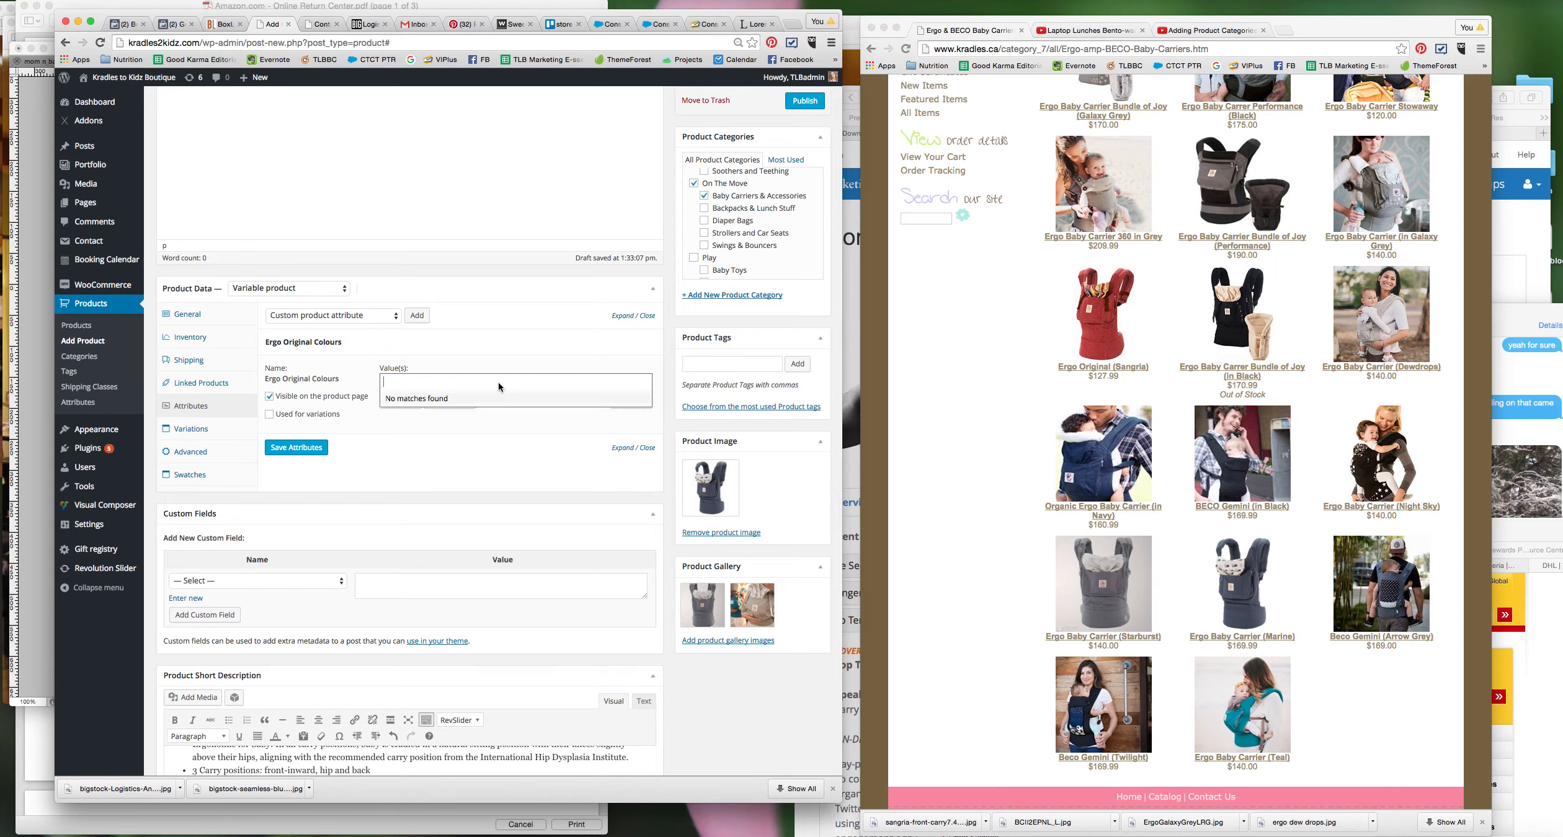
pyautogui.write('Marine')
# Step: Create a new term named Marine for the Ergo Original Colours attribute
pyautogui.click(638, 402)
pyautogui.click(639, 402)
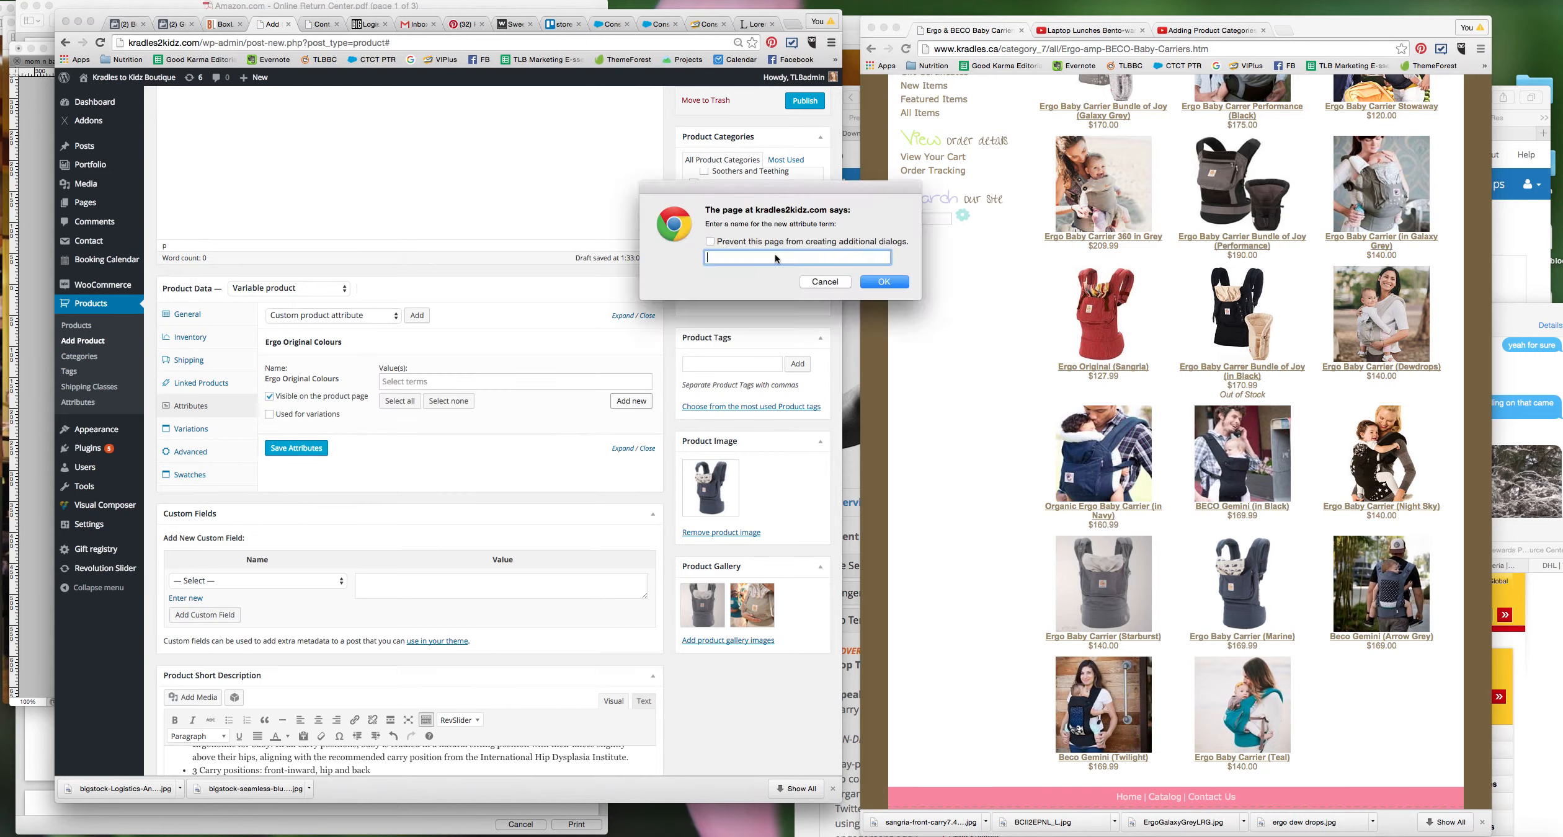
pyautogui.write('Marine')
pyautogui.click(885, 282)
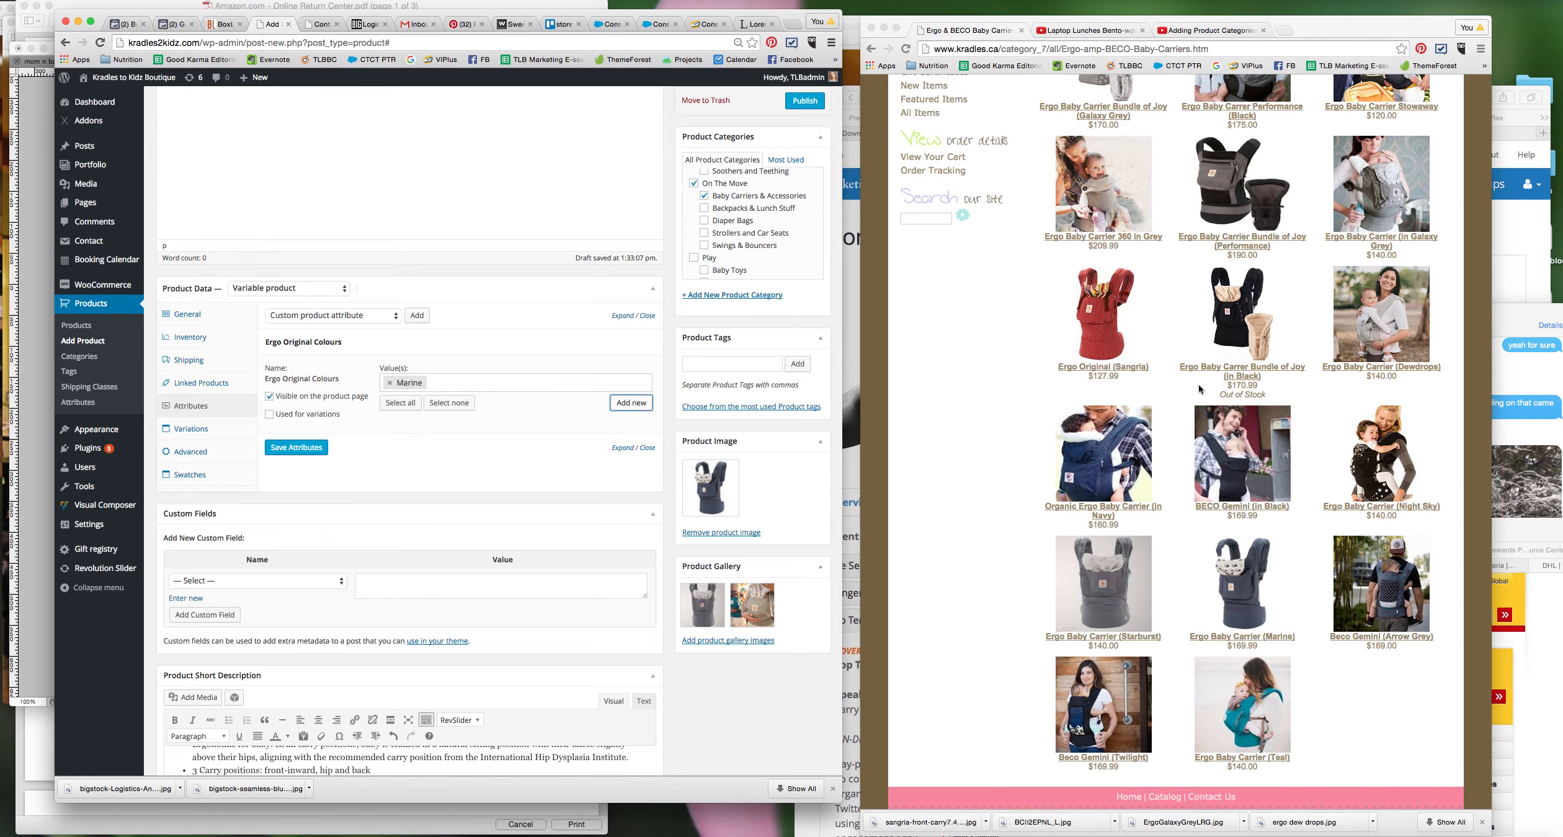
# Step: Check the carrier colours on the existing shop page and create the attribute term Night Sky
pyautogui.scroll(10, 1199, 389)
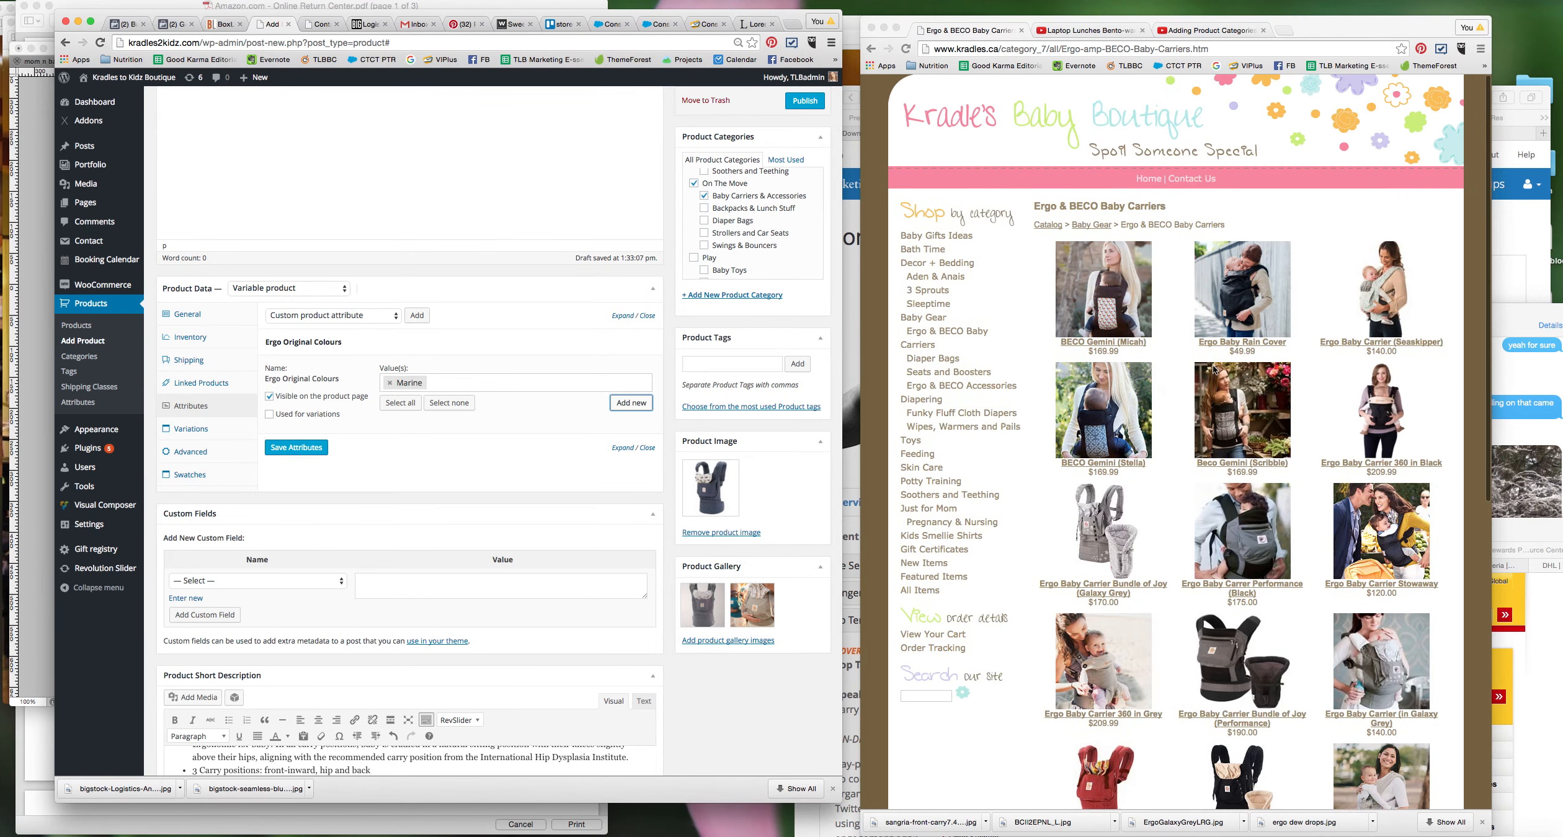
pyautogui.scroll(-2, 1214, 371)
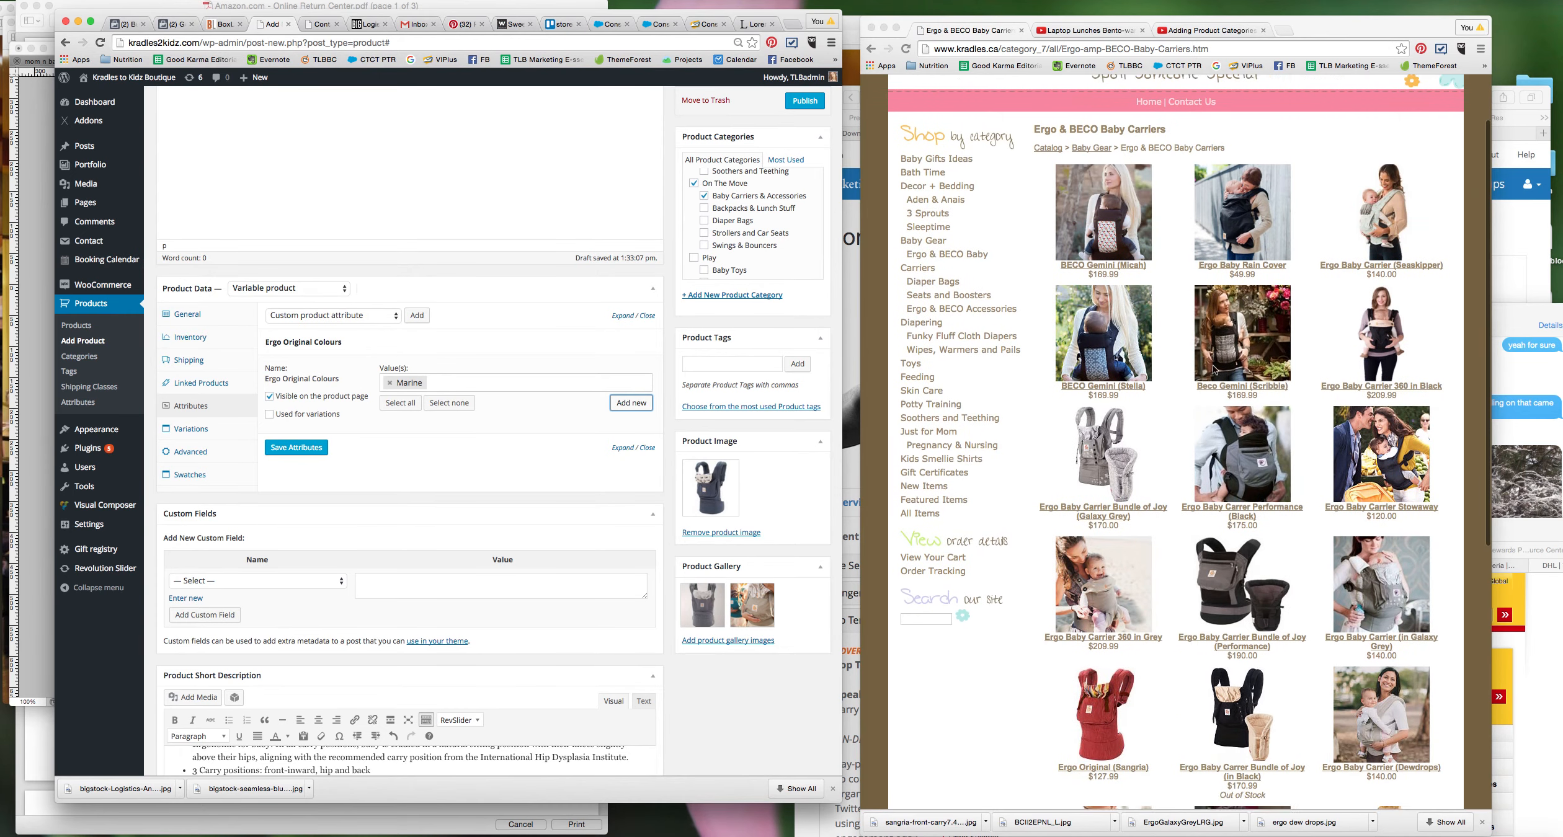
pyautogui.scroll(-3, 1214, 370)
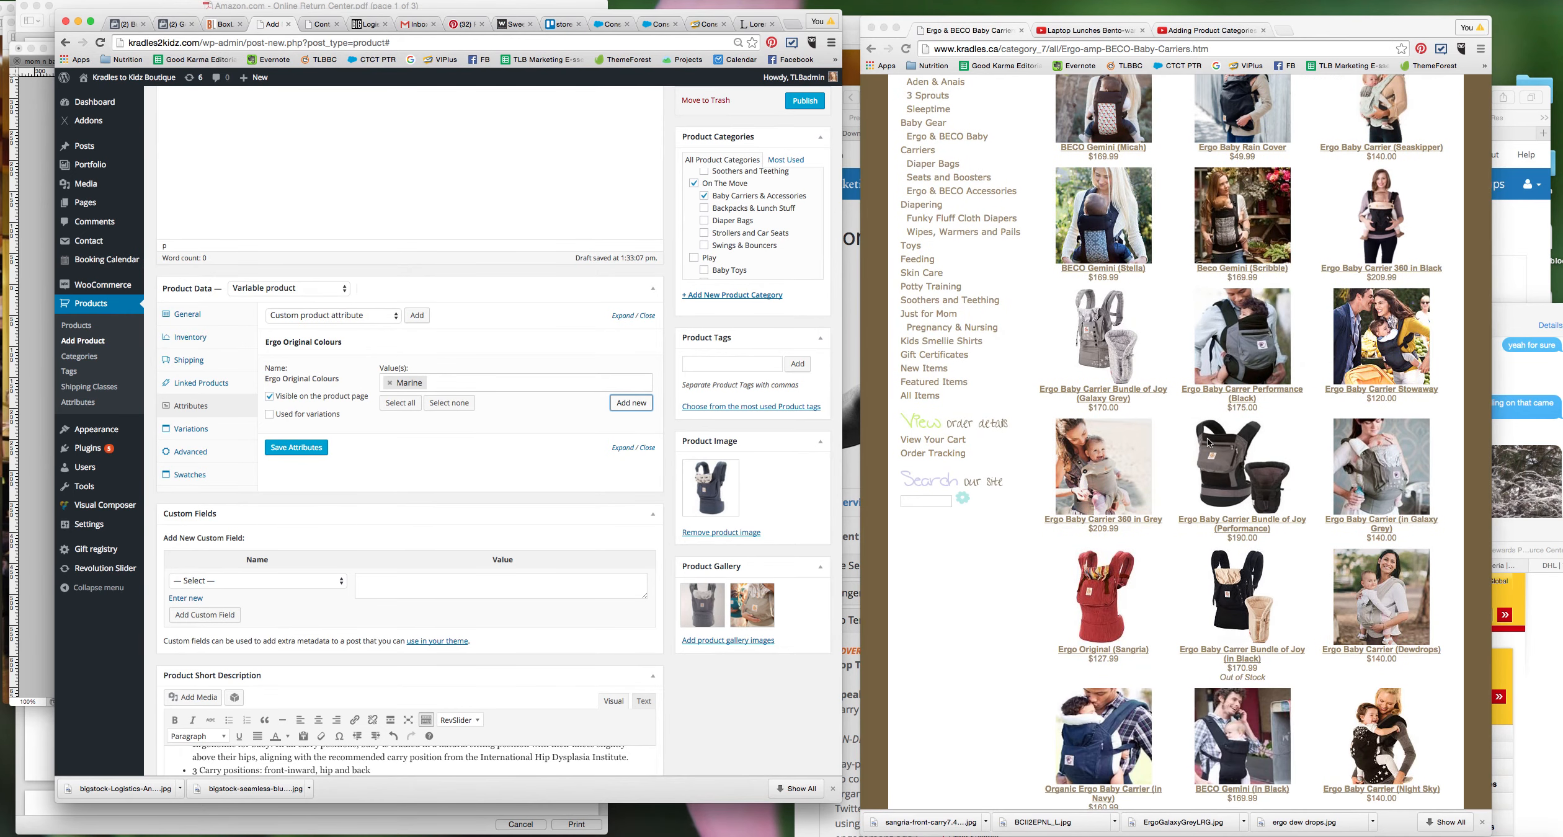
pyautogui.scroll(-9, 1208, 442)
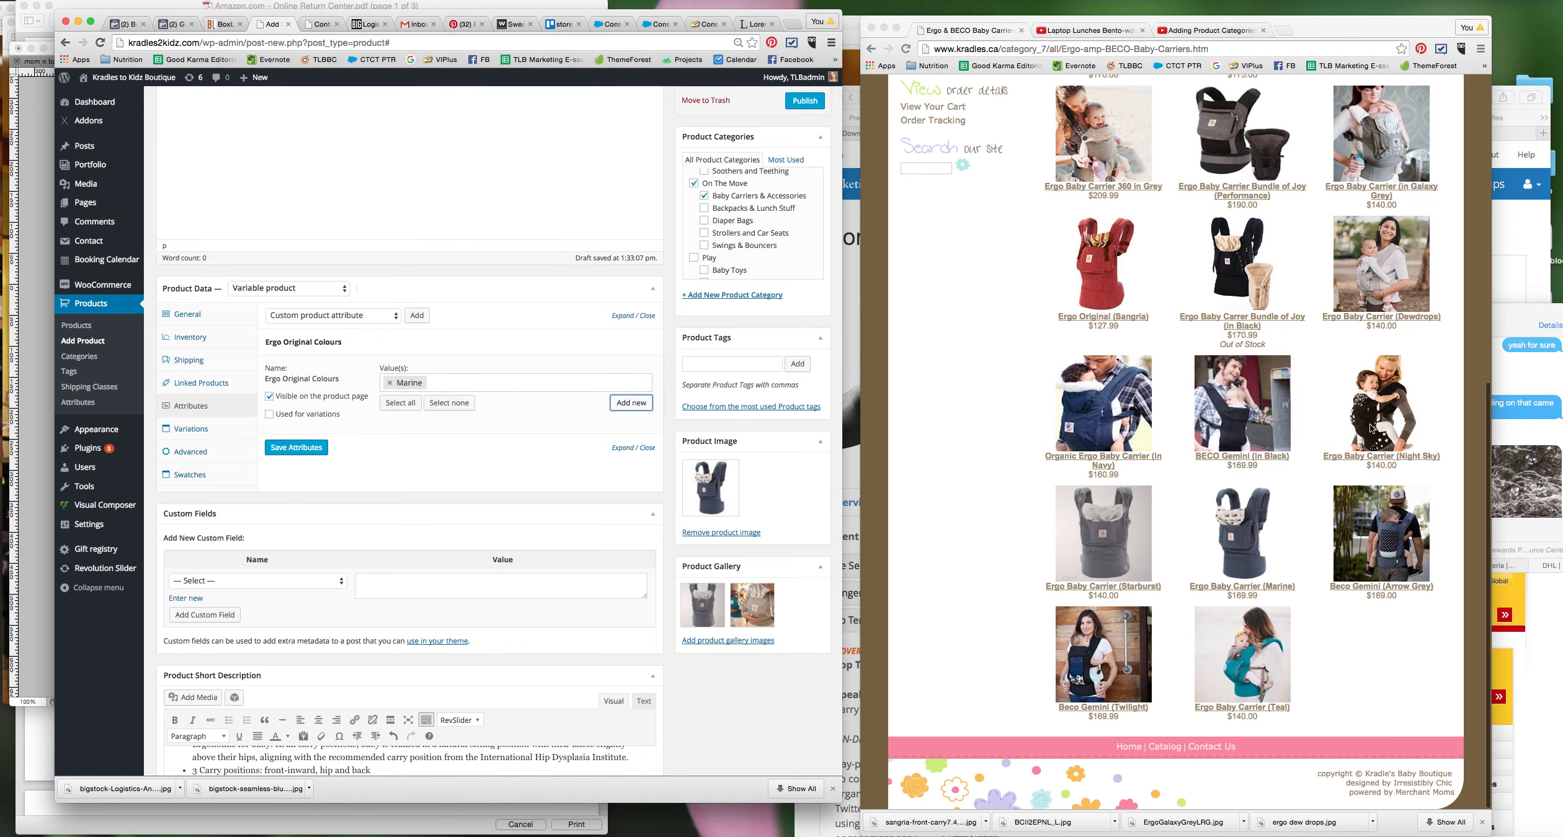
pyautogui.click(645, 404)
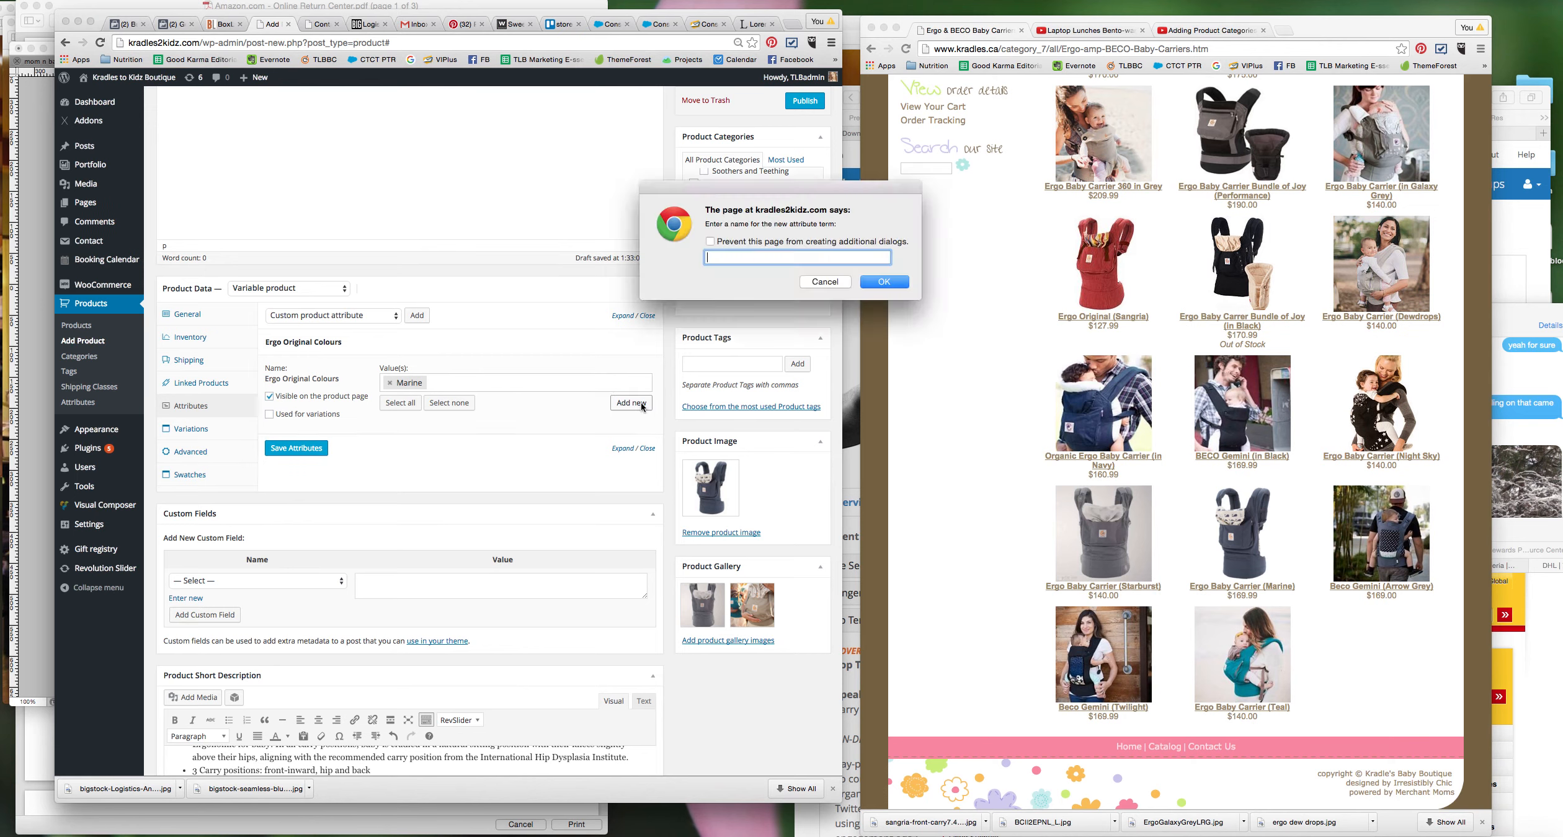
pyautogui.write('Night Sky')
pyautogui.click(892, 287)
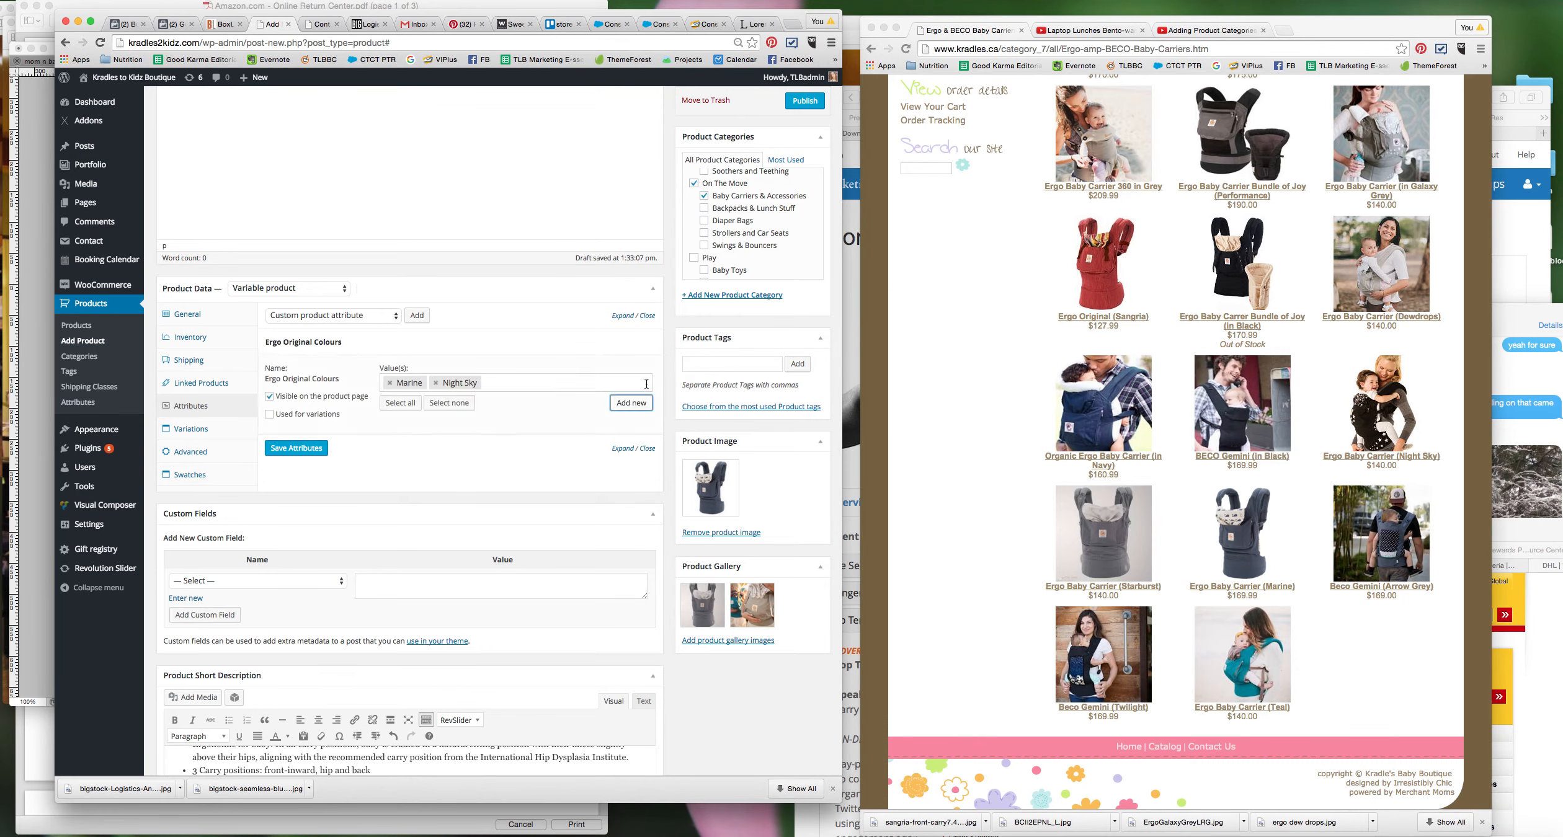
# Step: Create the terms Starburst and Dew Drops for the Ergo Original Colours attribute
pyautogui.click(634, 404)
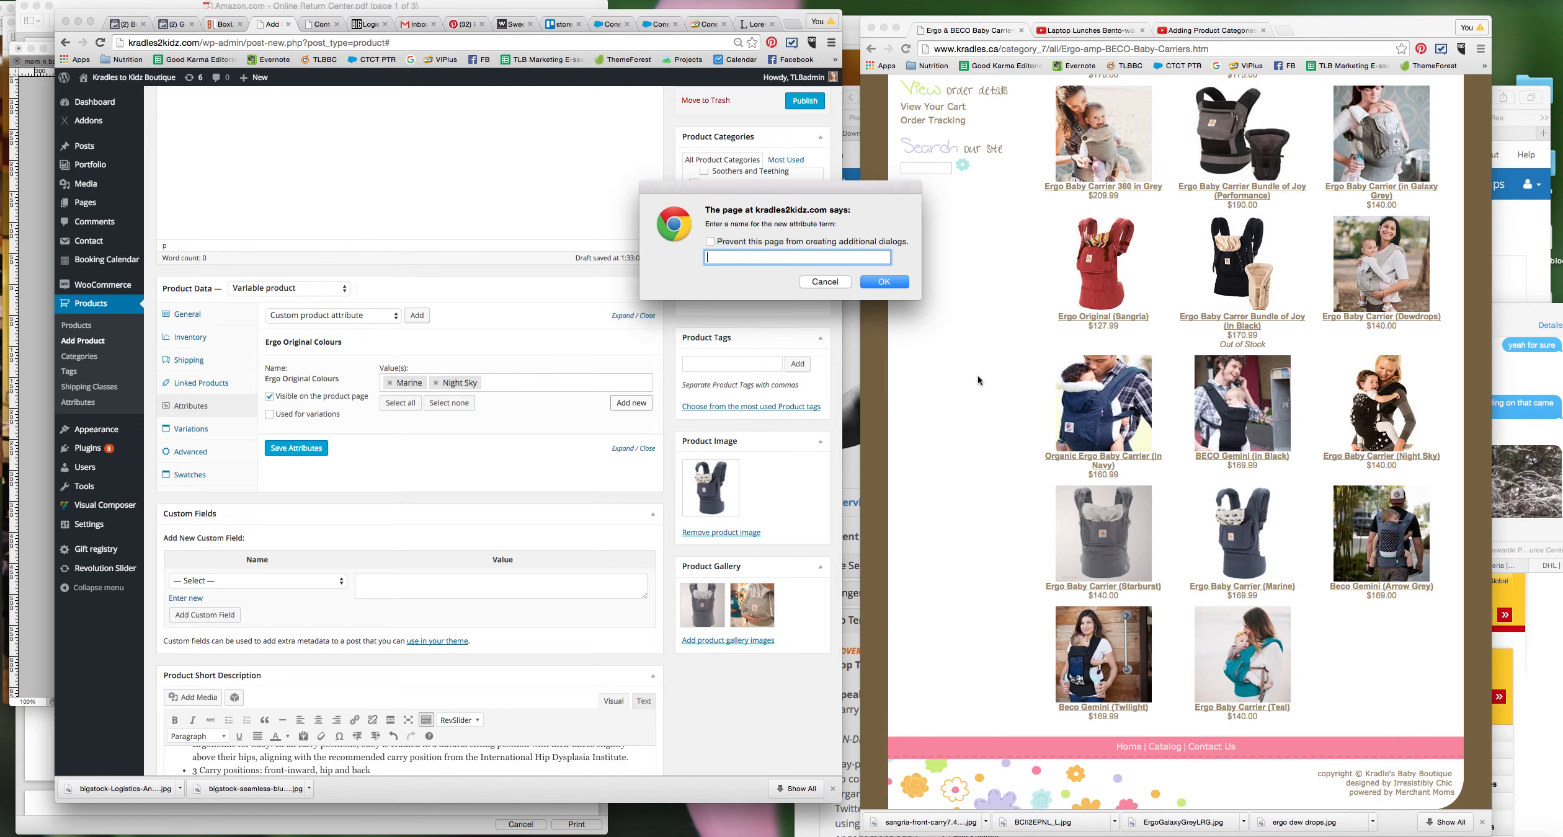
pyautogui.write('Starburst')
pyautogui.click(884, 283)
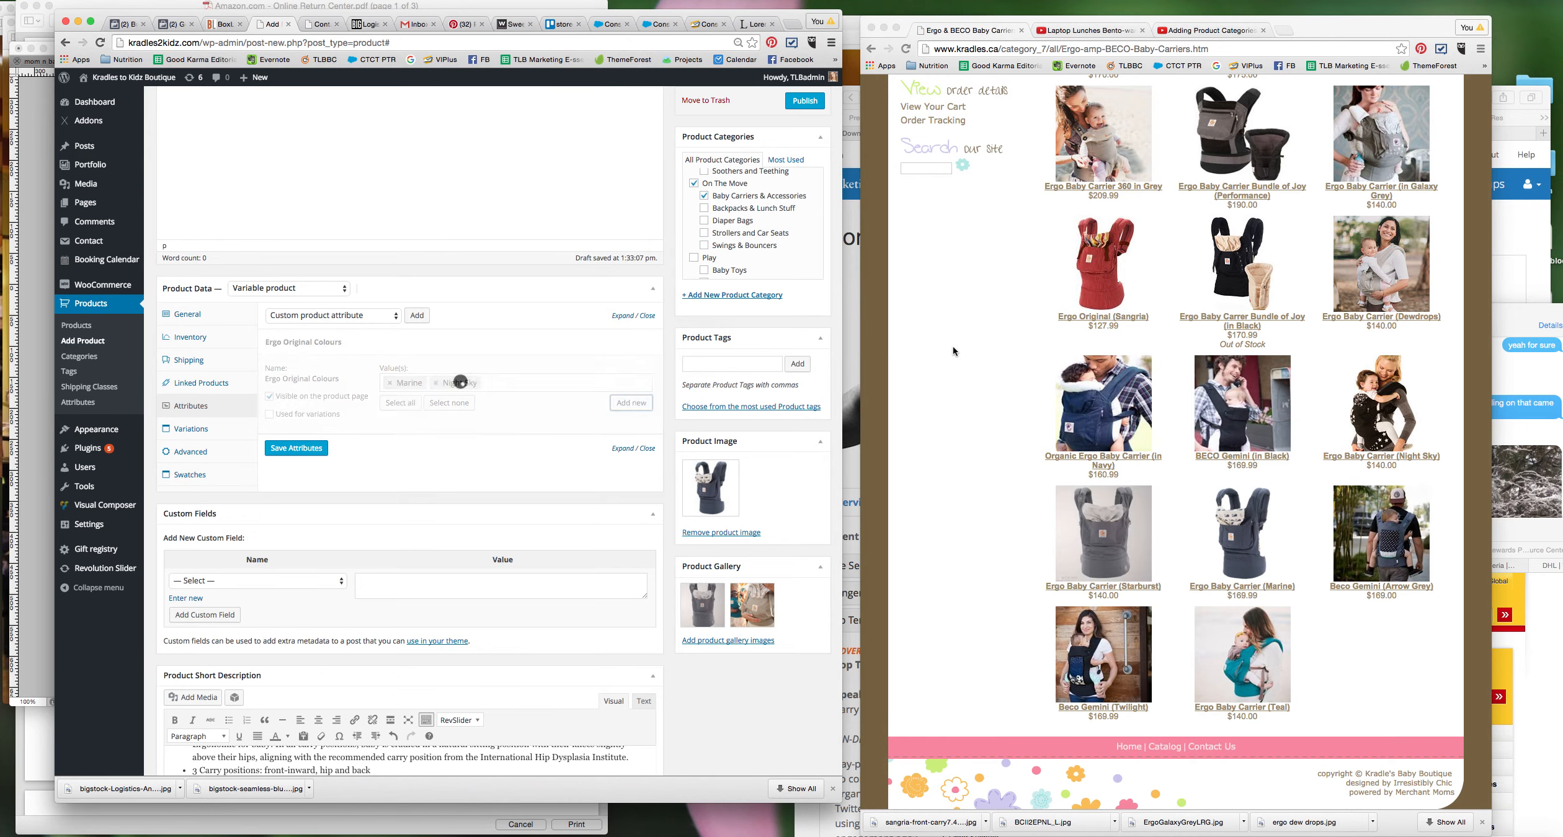
pyautogui.click(634, 404)
pyautogui.write('D')
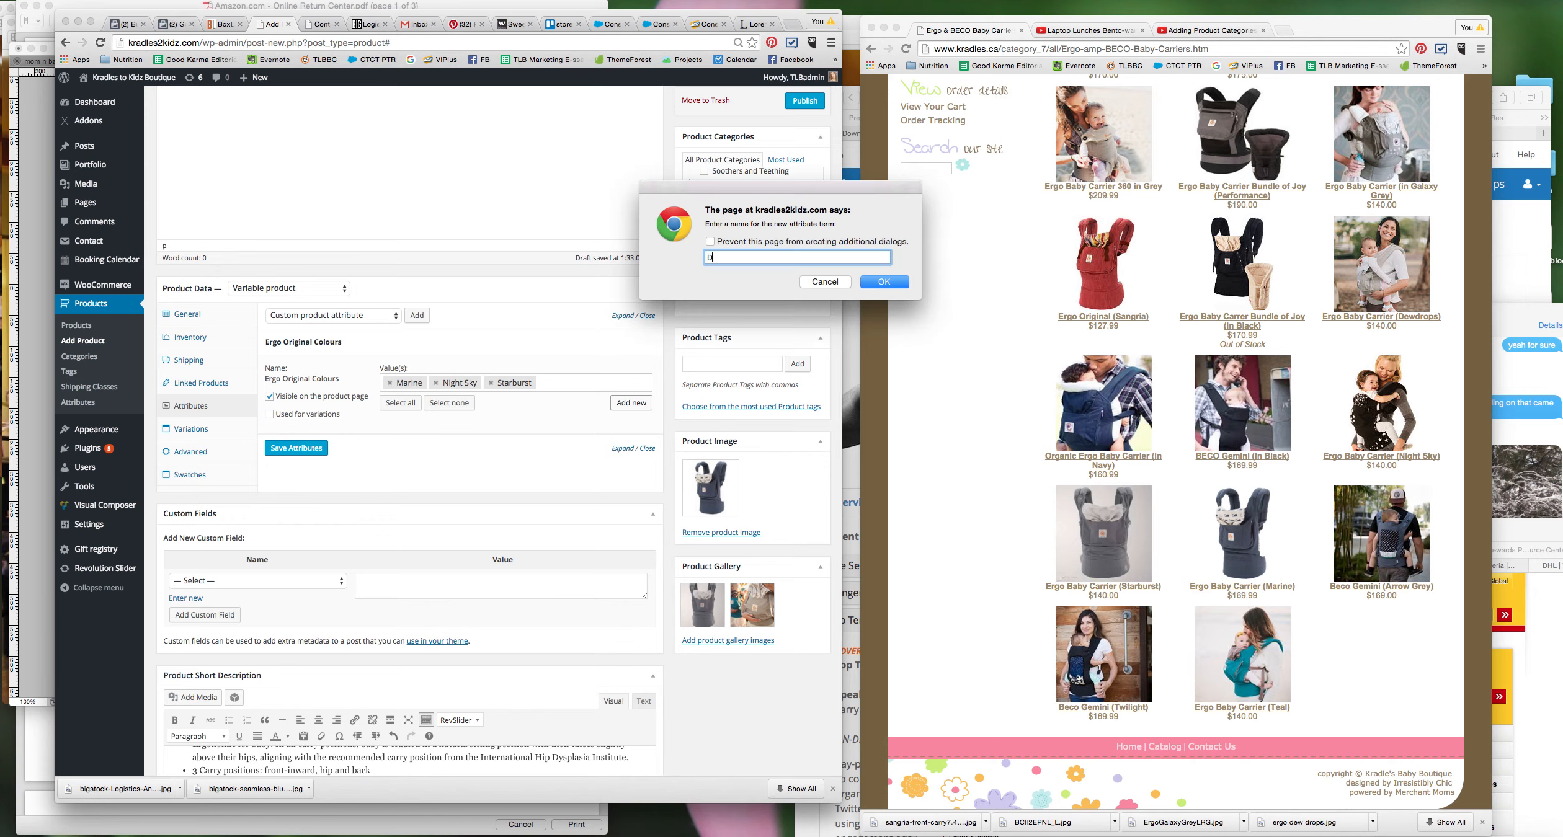
pyautogui.write('ew Drops')
pyautogui.click(894, 282)
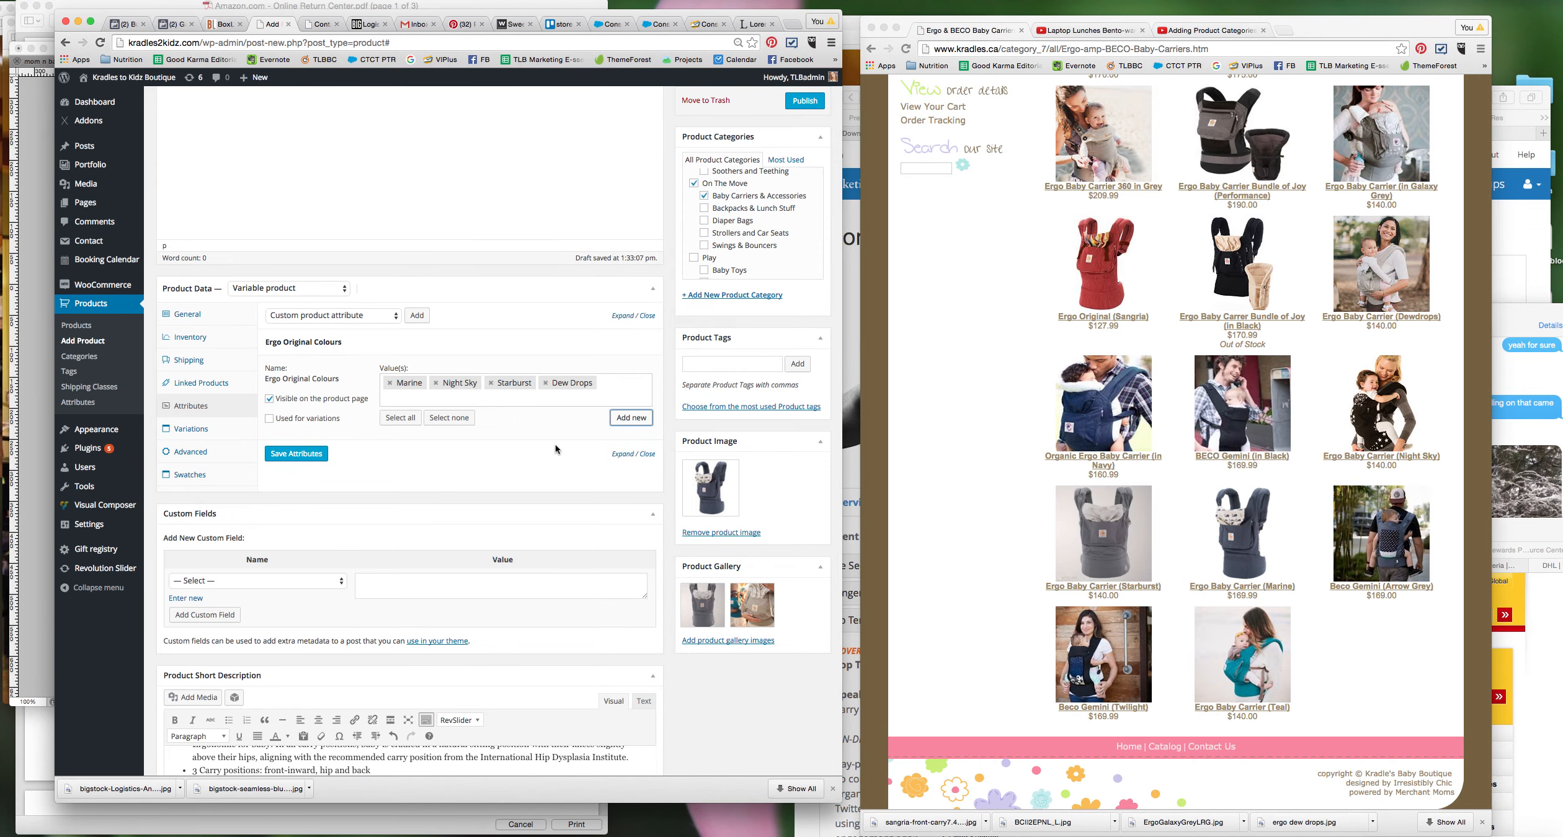
# Step: Enable the Ergo Original Colours attribute for variations and save the attributes
pyautogui.click(297, 454)
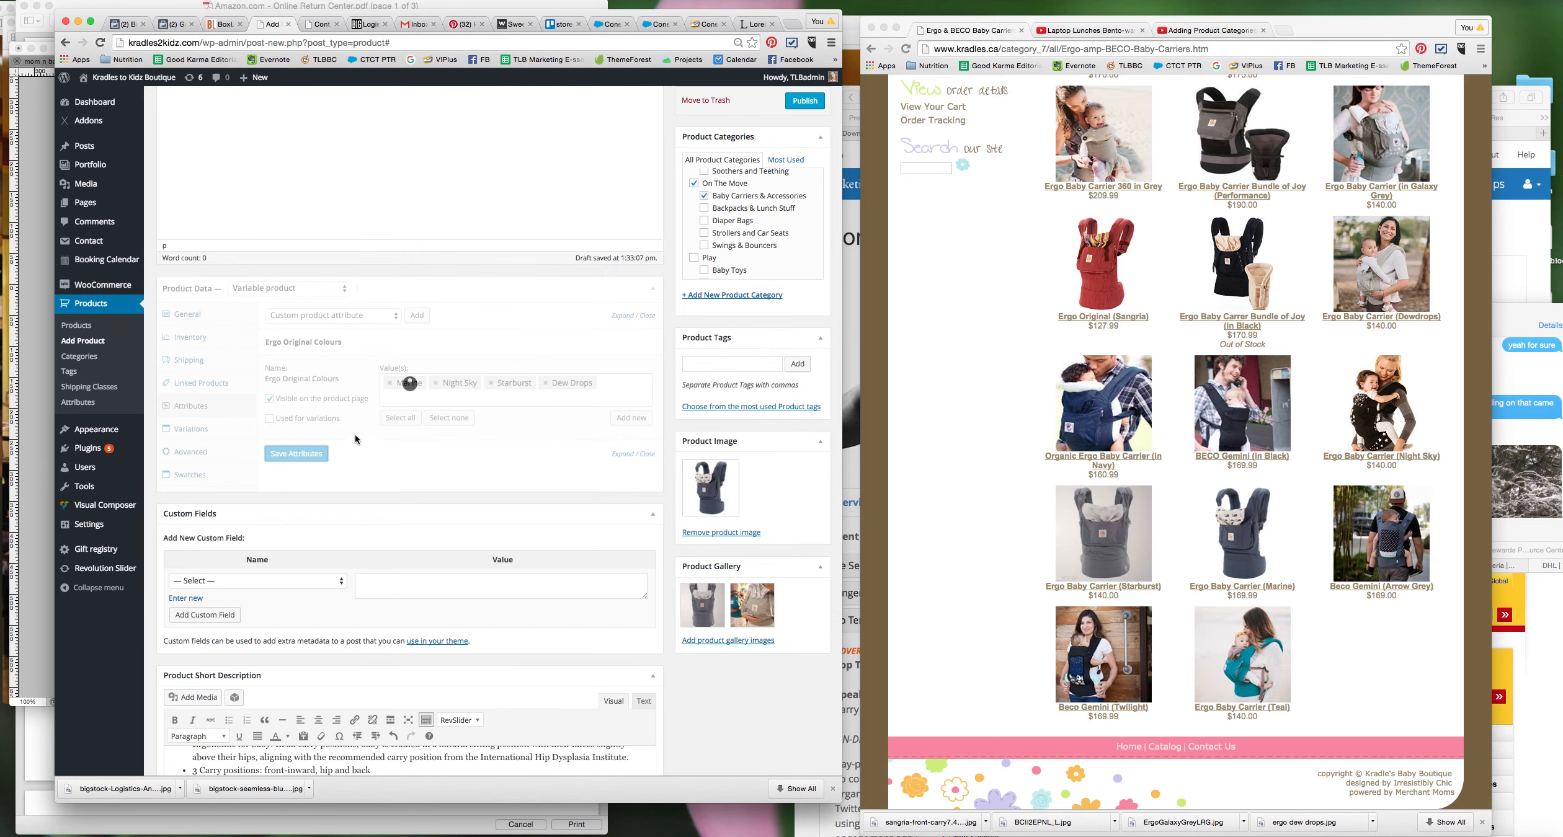
pyautogui.click(270, 420)
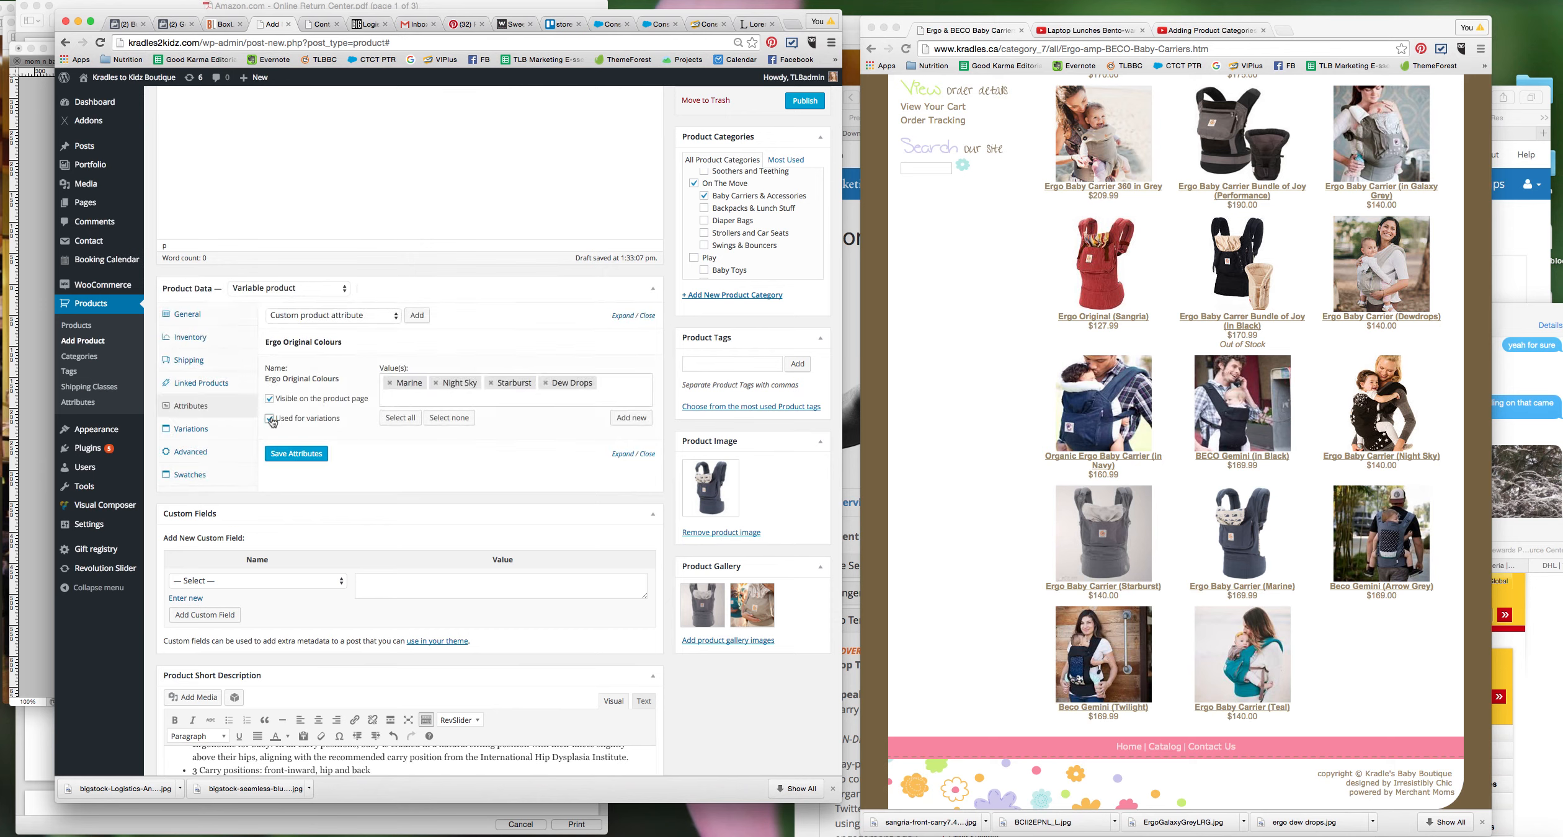
pyautogui.click(303, 456)
# Step: Create variations from all attributes for the product and accept the confirmations
pyautogui.click(190, 430)
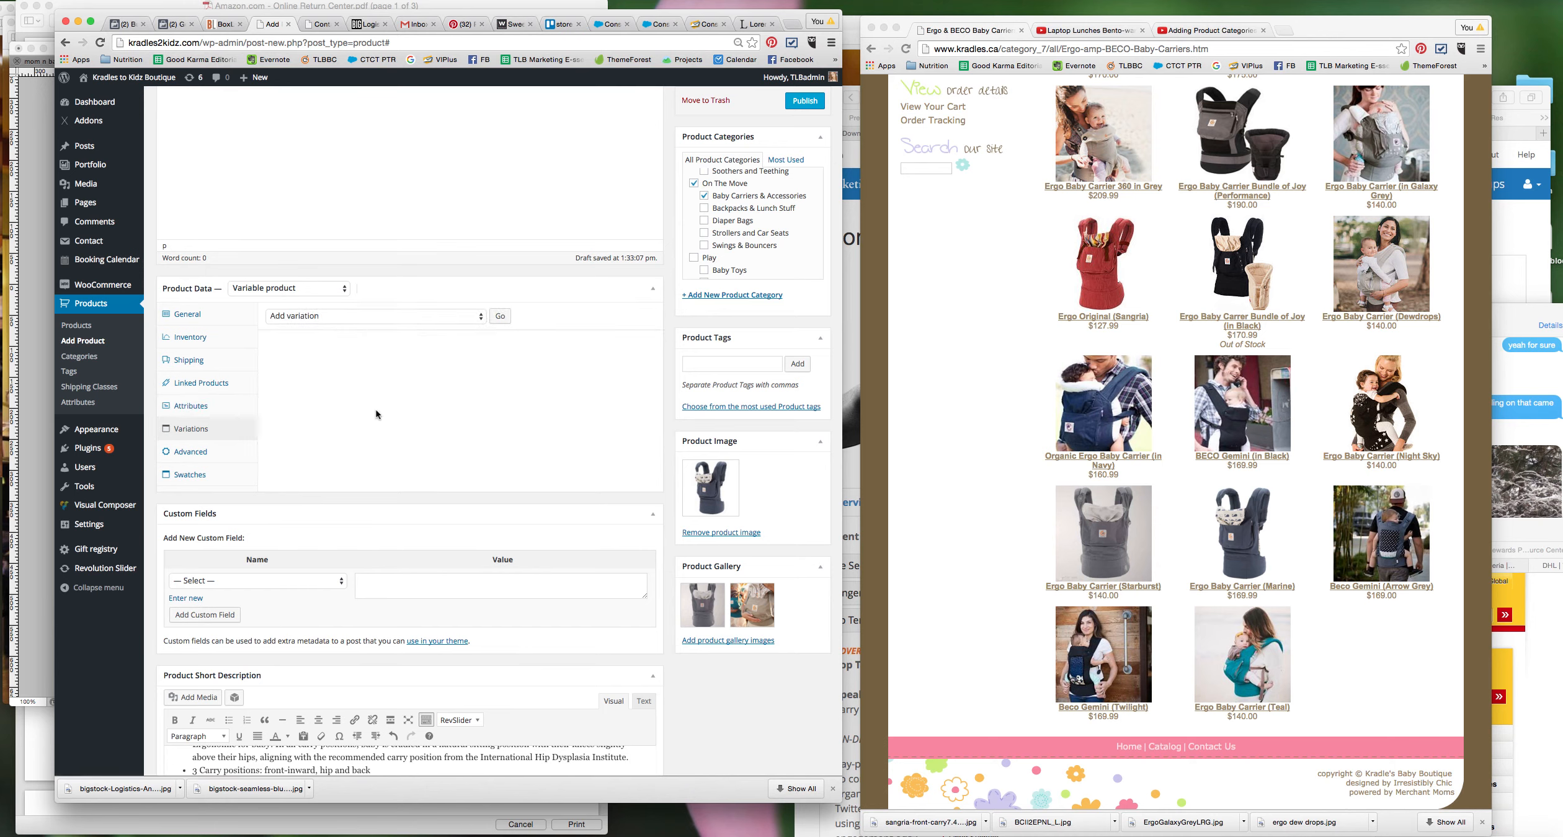
pyautogui.click(360, 317)
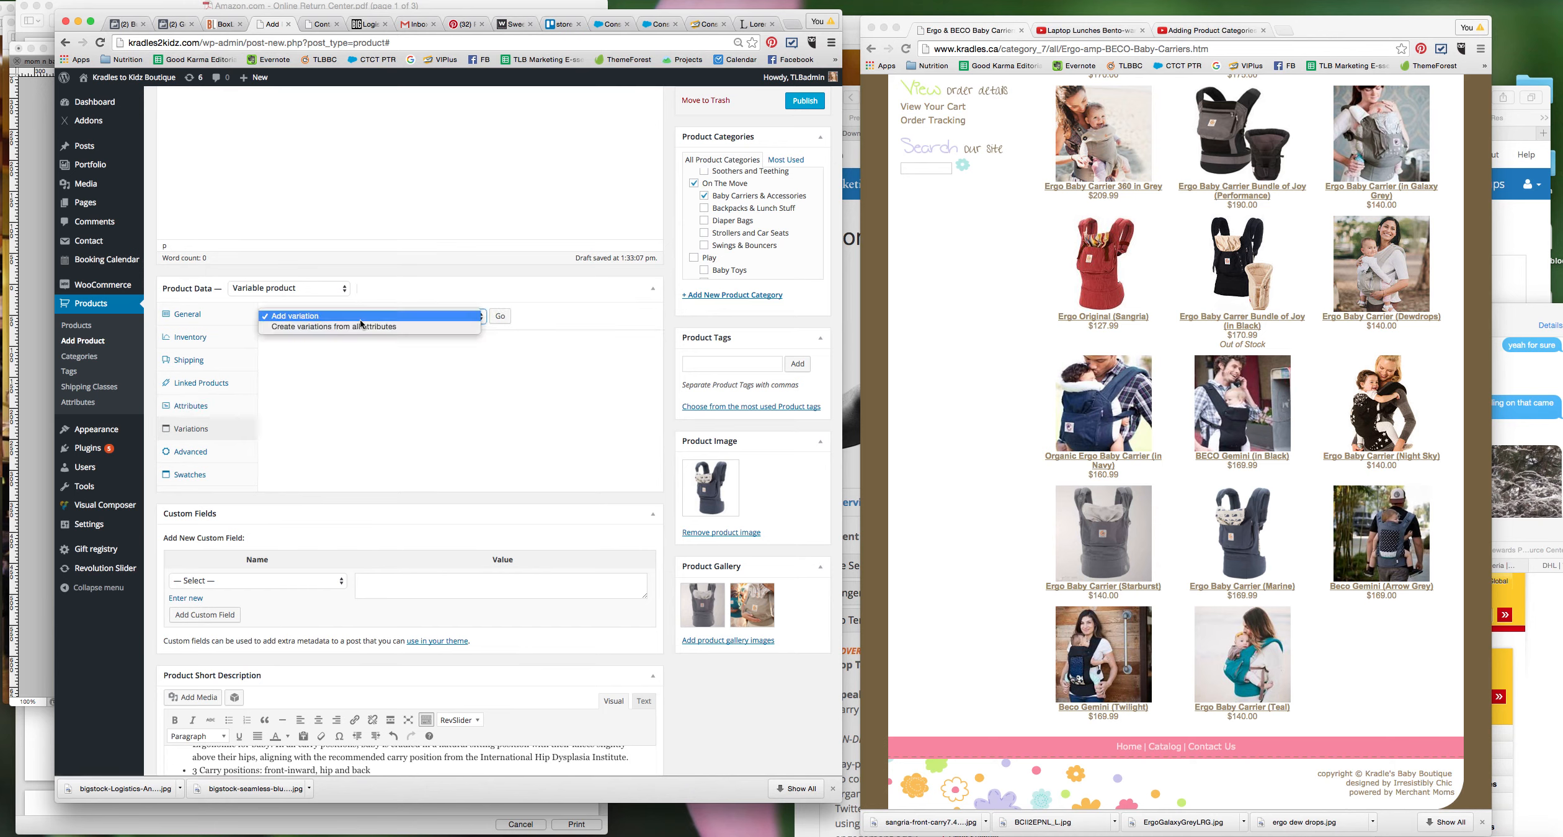
pyautogui.click(299, 330)
pyautogui.click(500, 317)
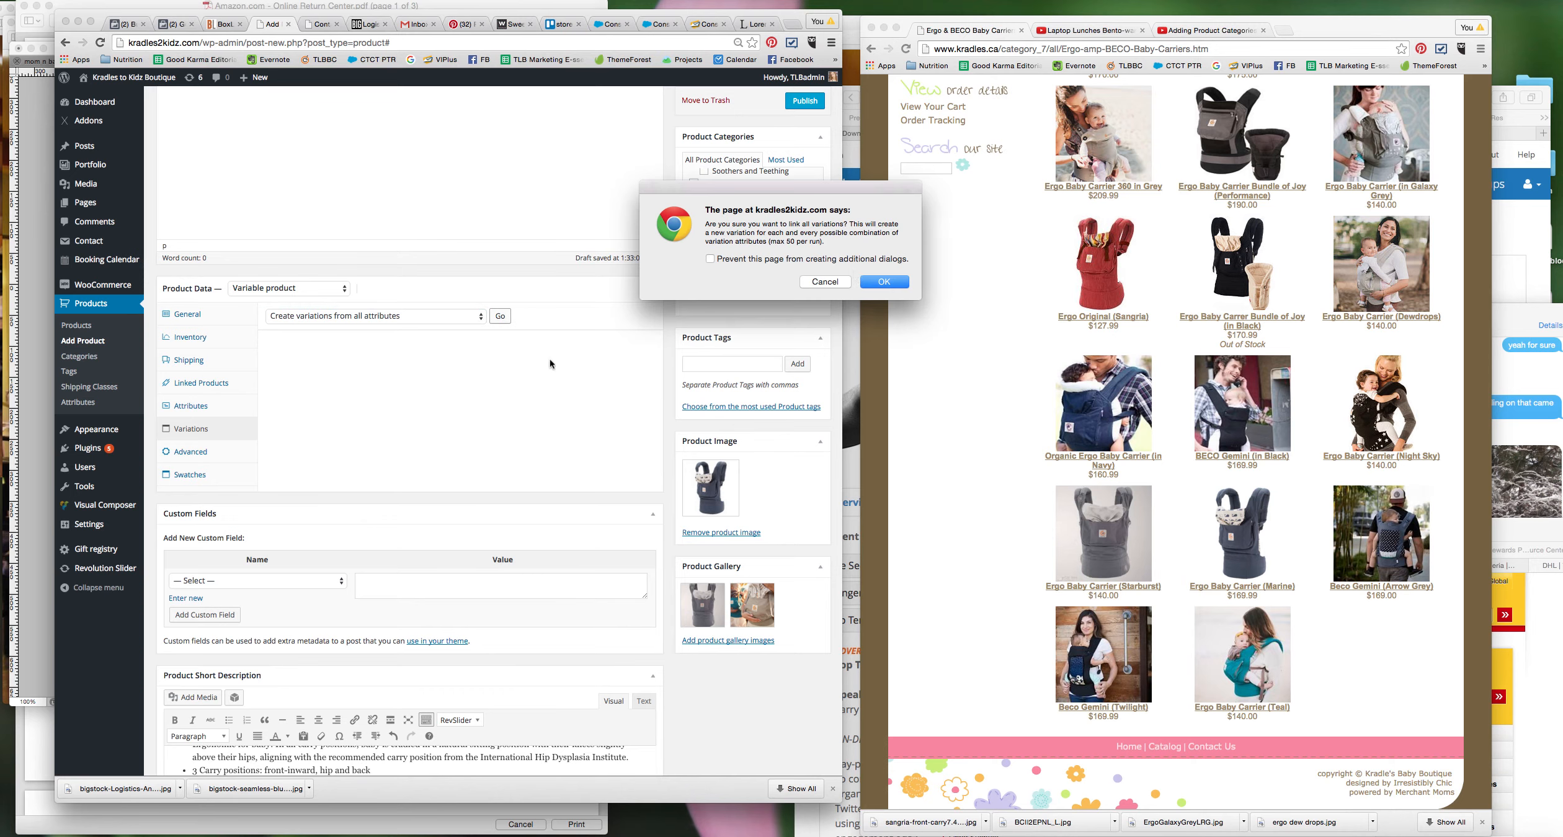
pyautogui.click(867, 282)
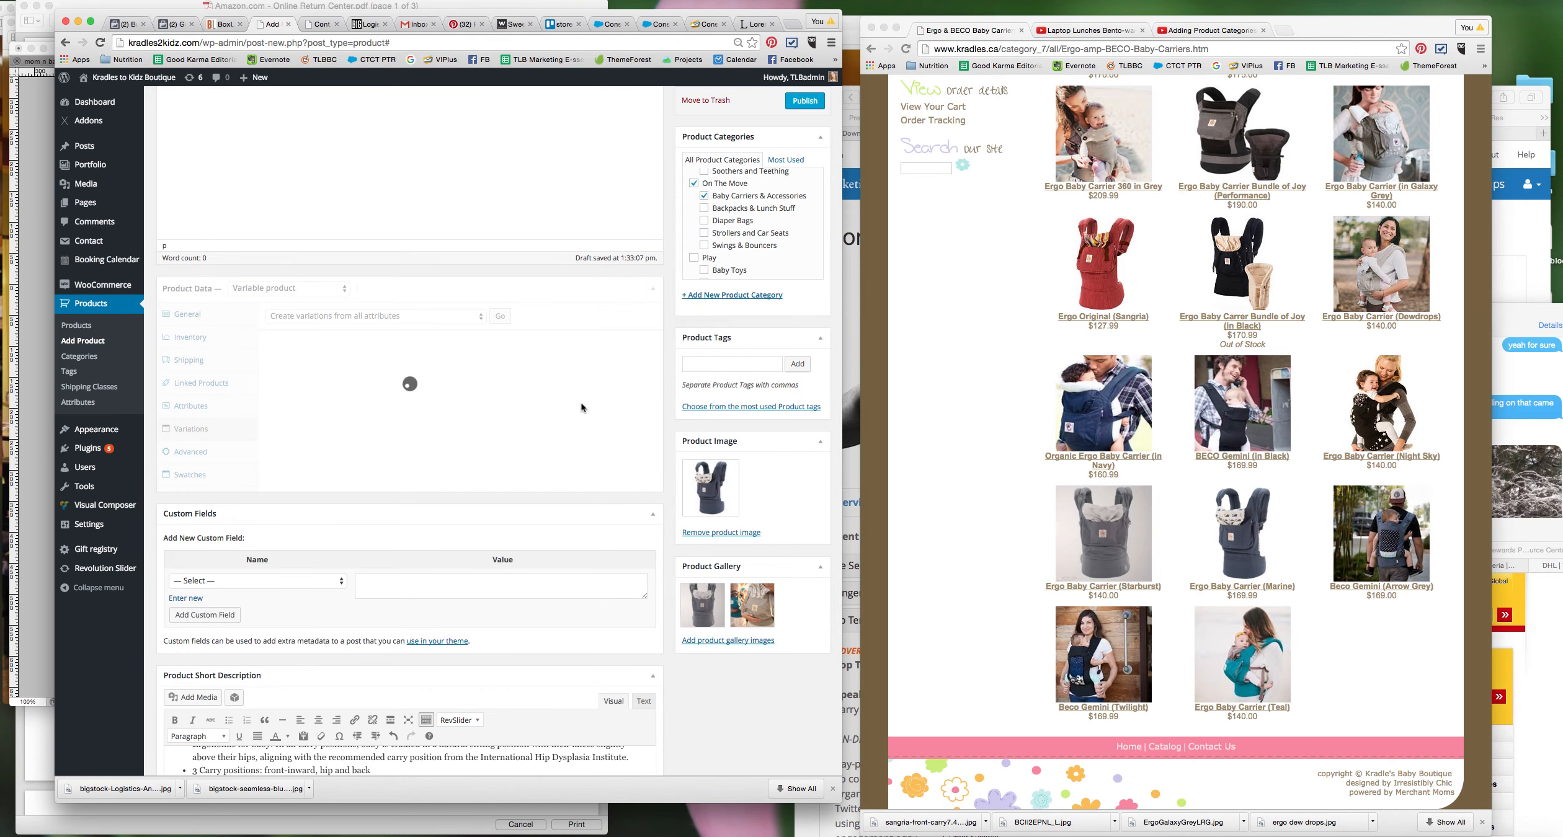
pyautogui.click(859, 268)
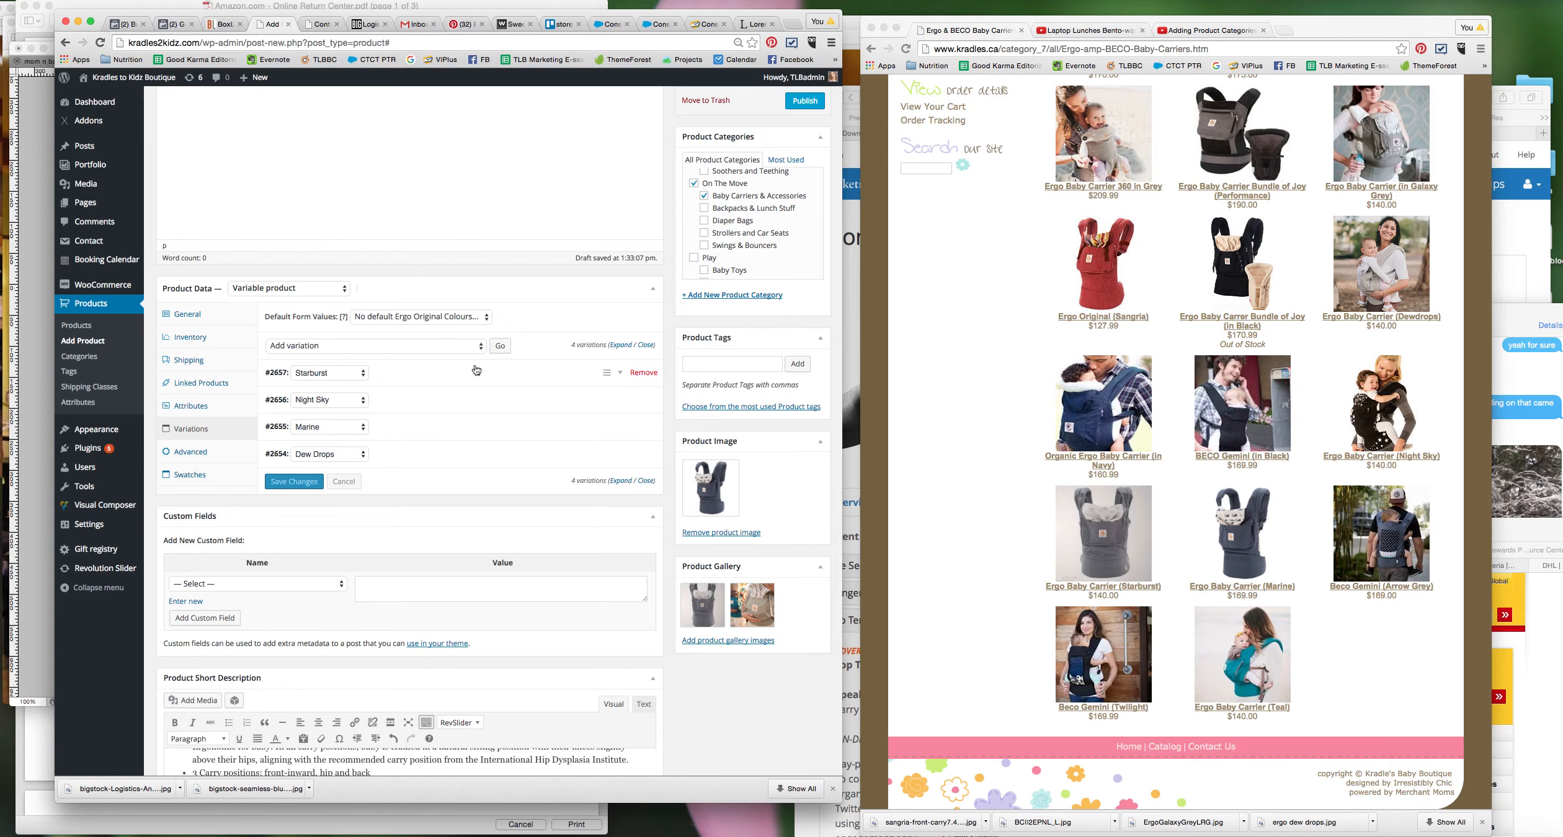
# Step: Expand the Starburst variation and set starburstergo21.png from the media library as its image
pyautogui.click(622, 375)
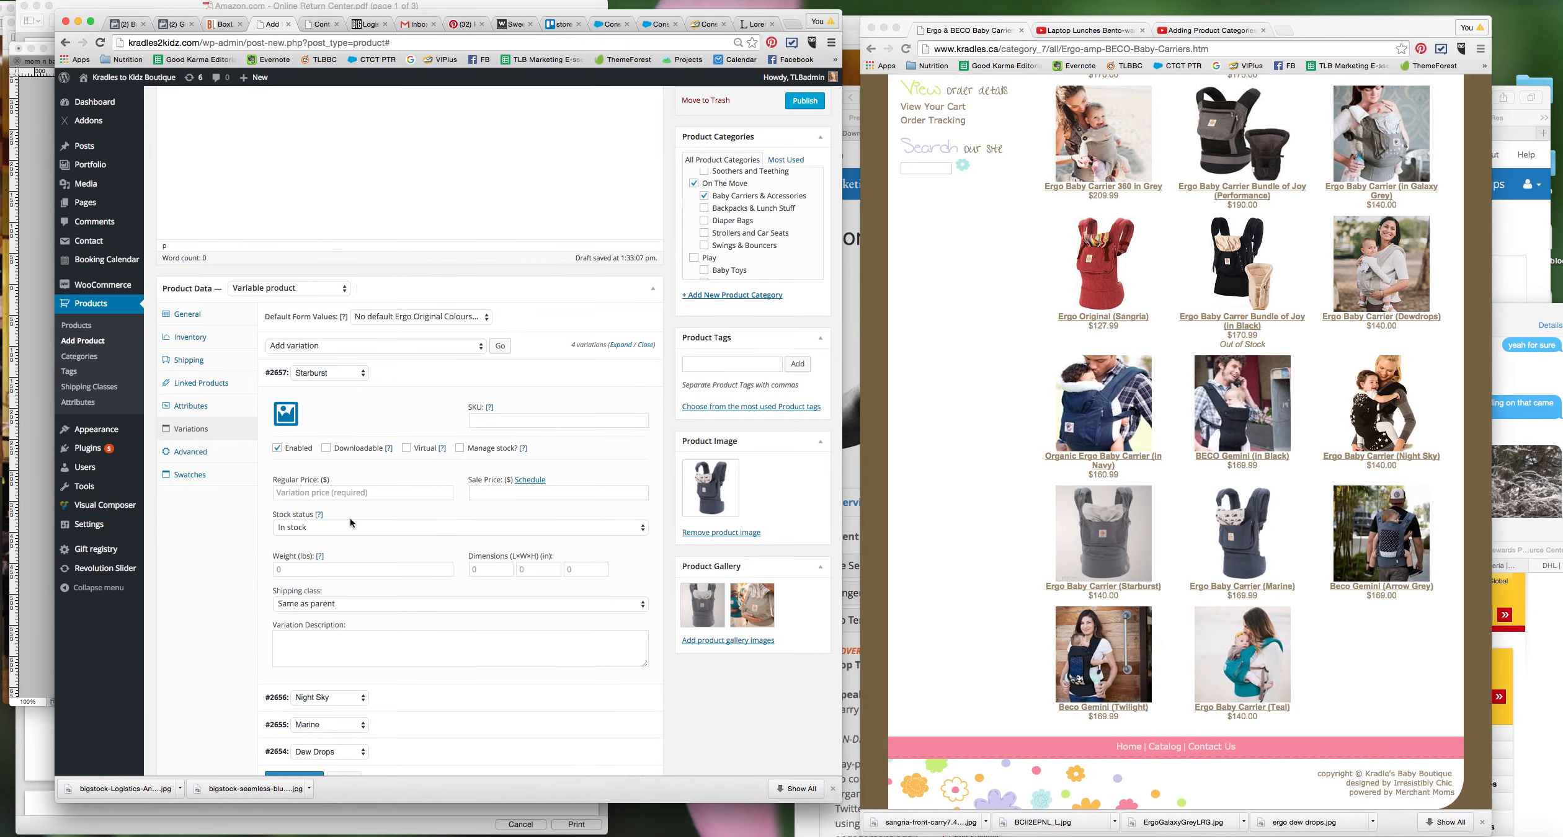
pyautogui.click(289, 414)
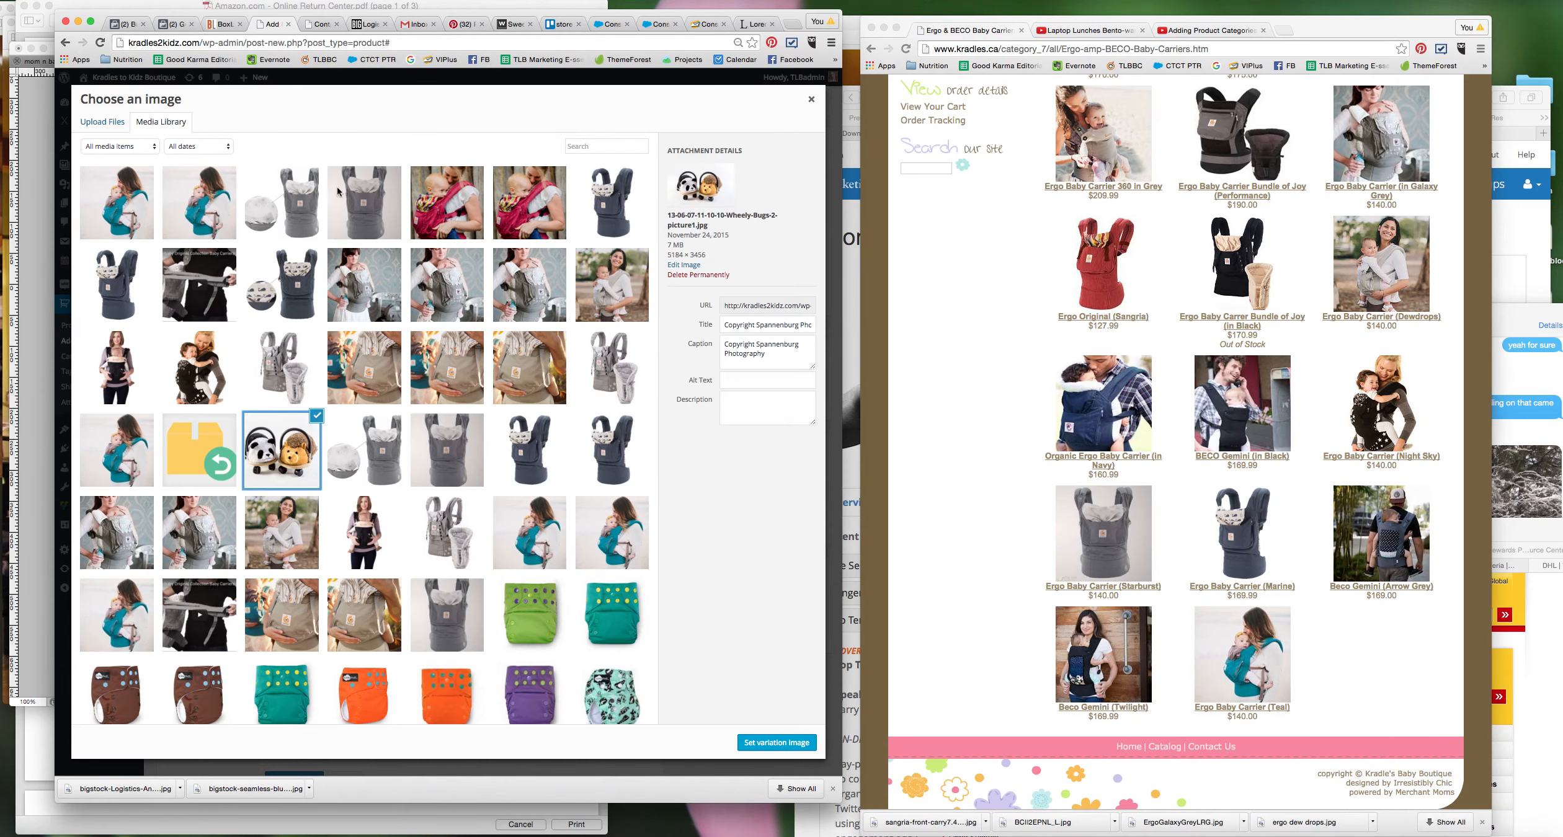
pyautogui.click(293, 207)
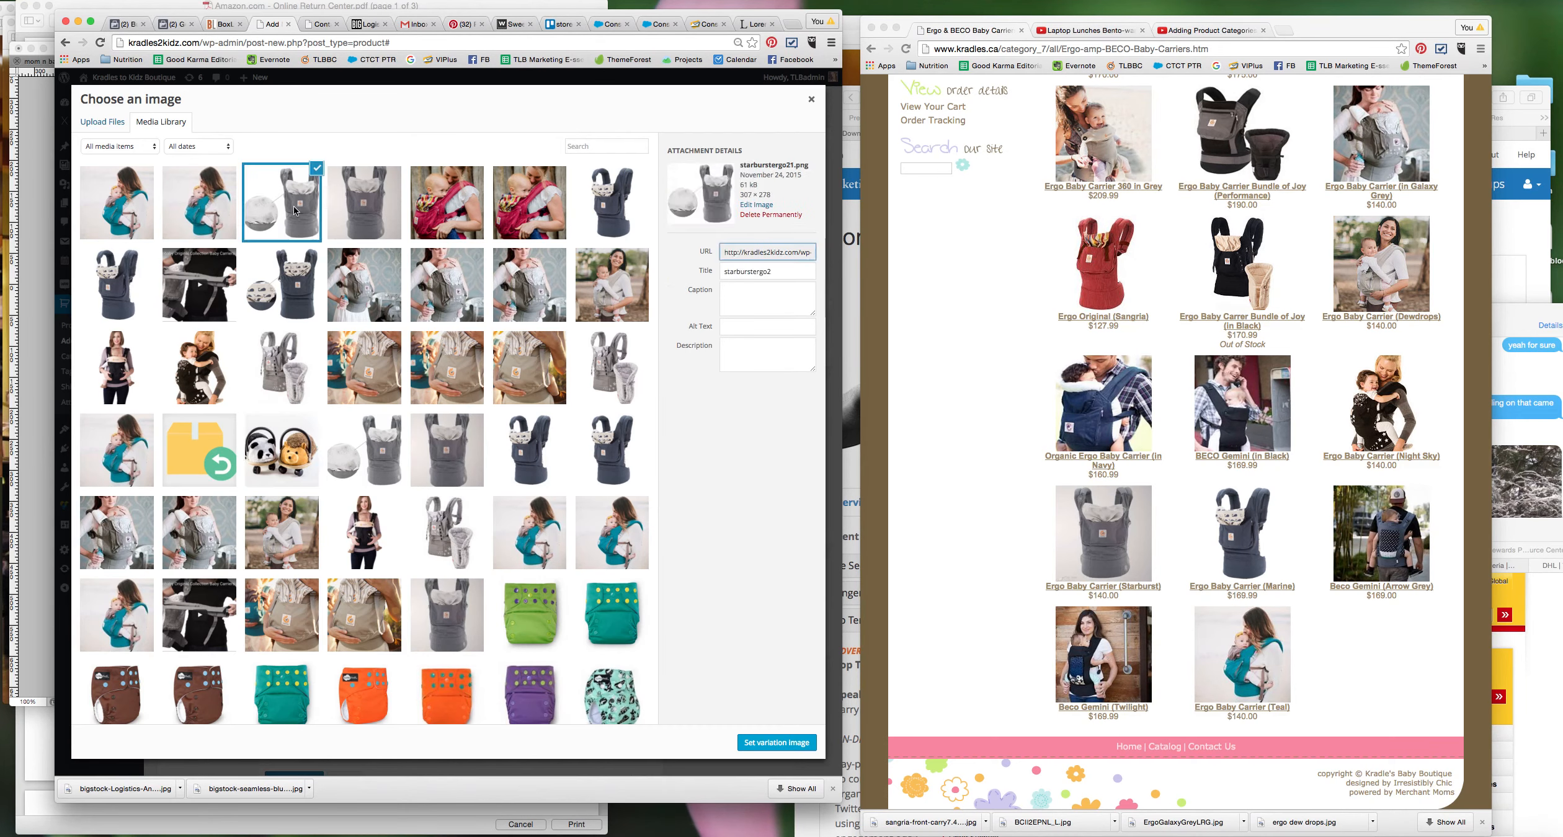
pyautogui.click(785, 741)
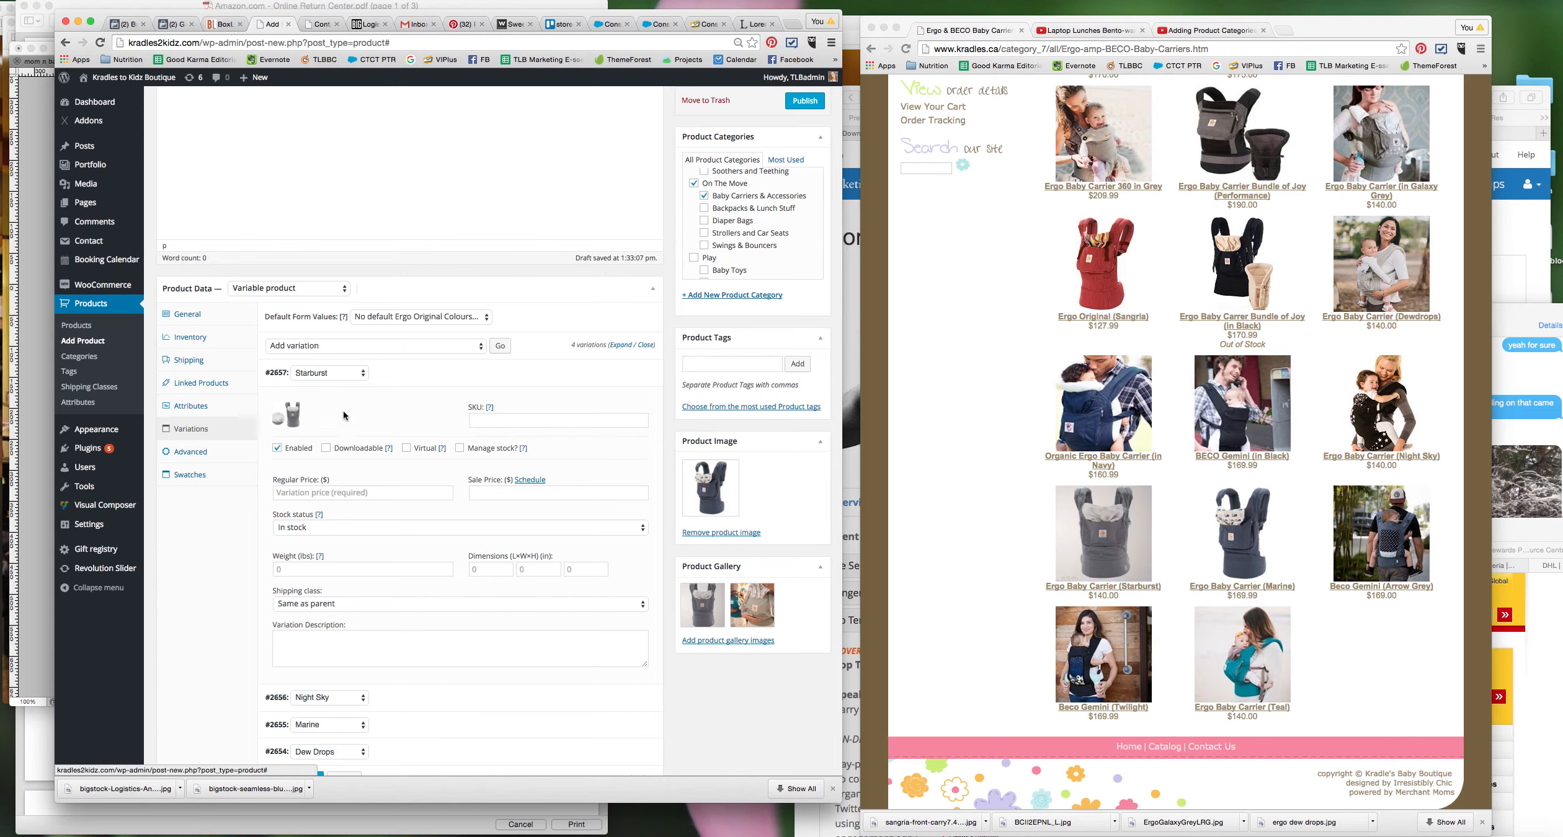
# Step: Set the Starburst variation's regular price to 140.00
pyautogui.click(296, 495)
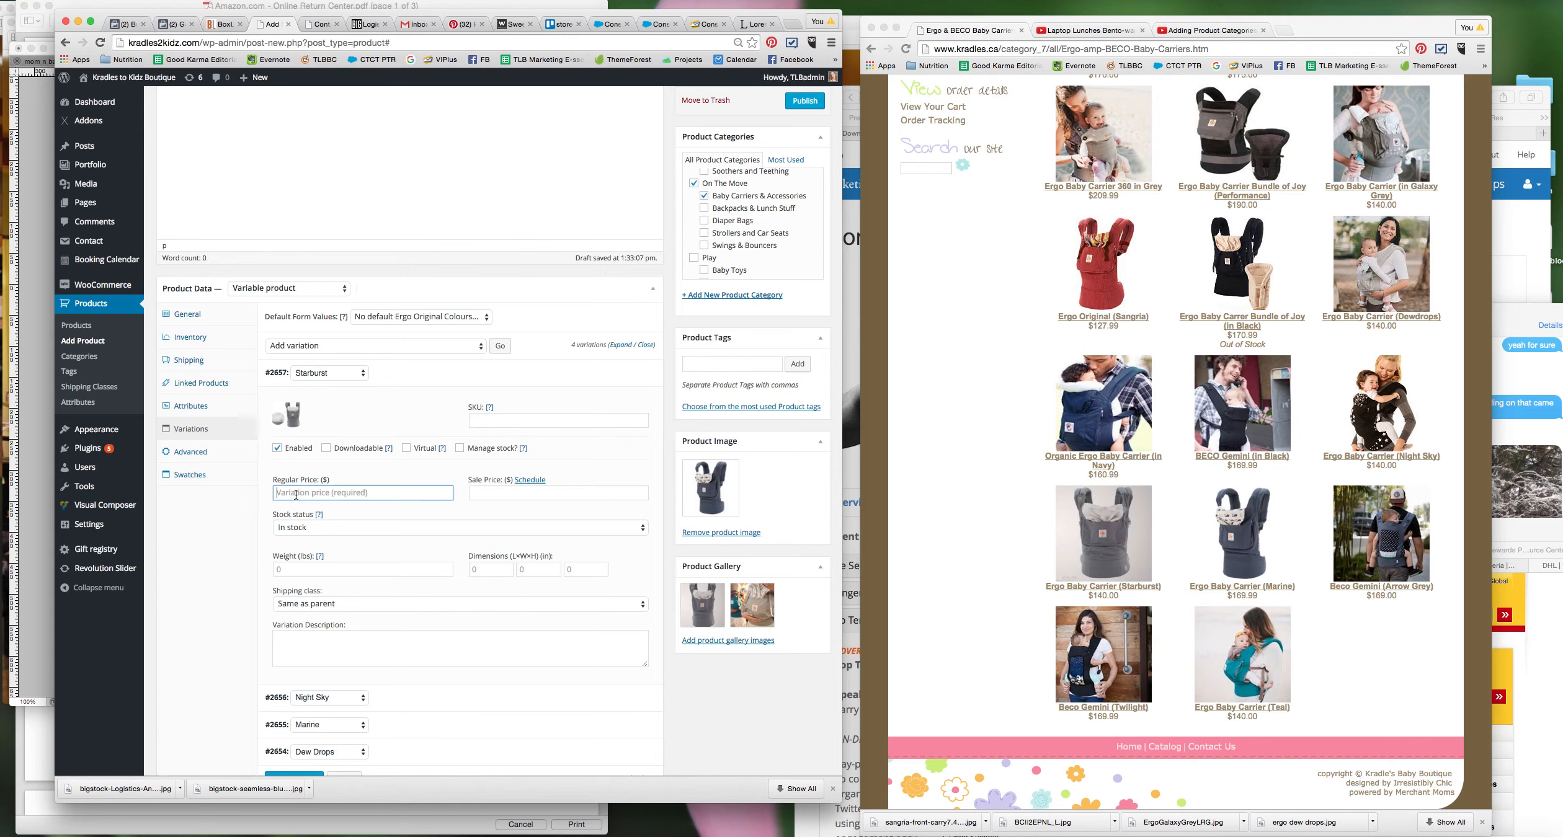
pyautogui.write('140.')
pyautogui.click(233, 633)
# Step: Expand the Night Sky variation, assign ergo-night-sky.jpg from the media library as its image and set its regular price to 140.00
pyautogui.scroll(-3, 234, 637)
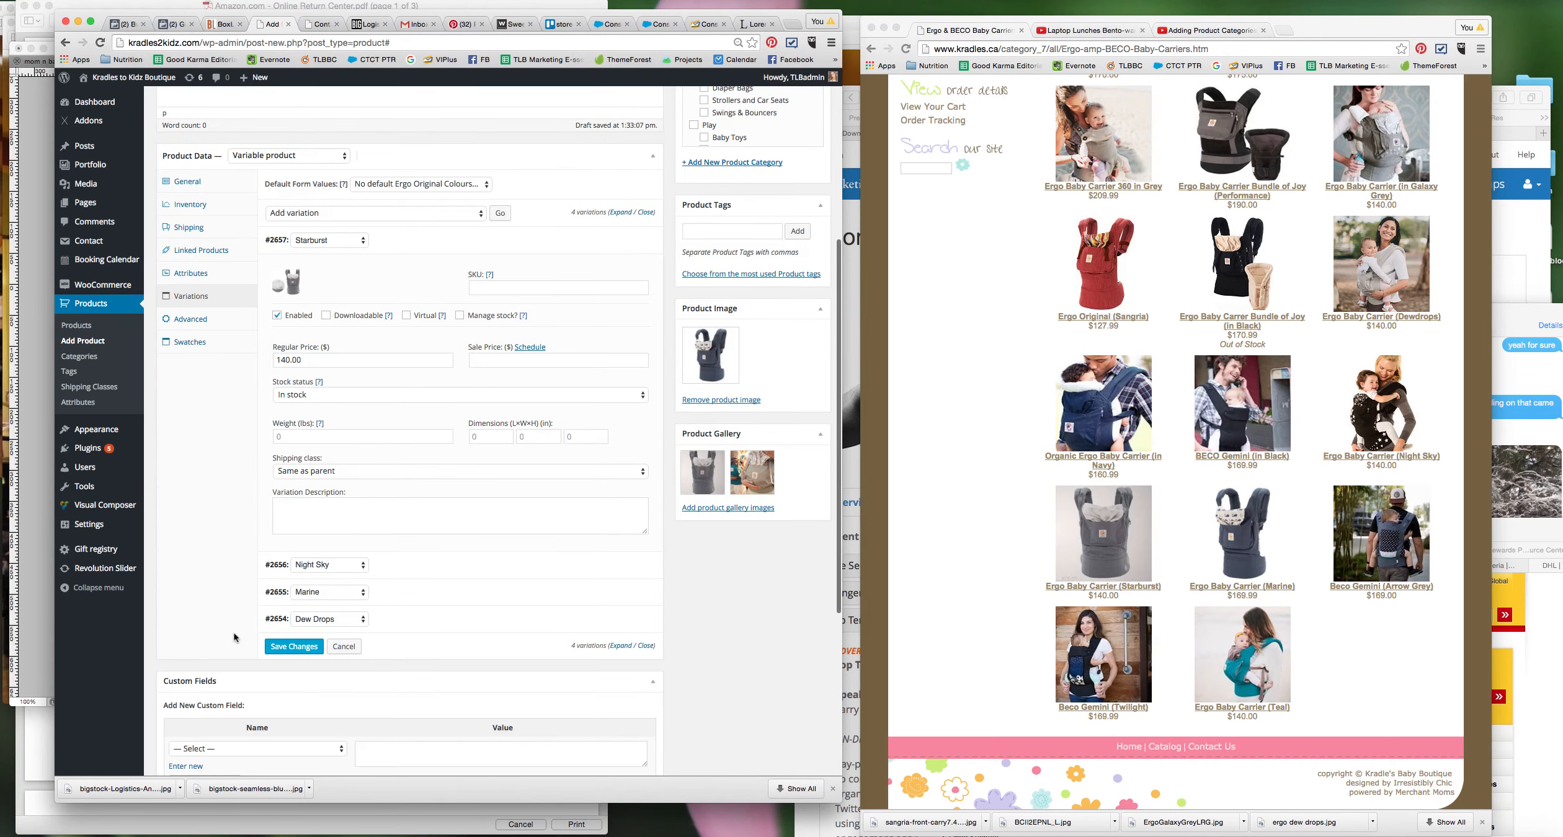
pyautogui.scroll(-1, 234, 636)
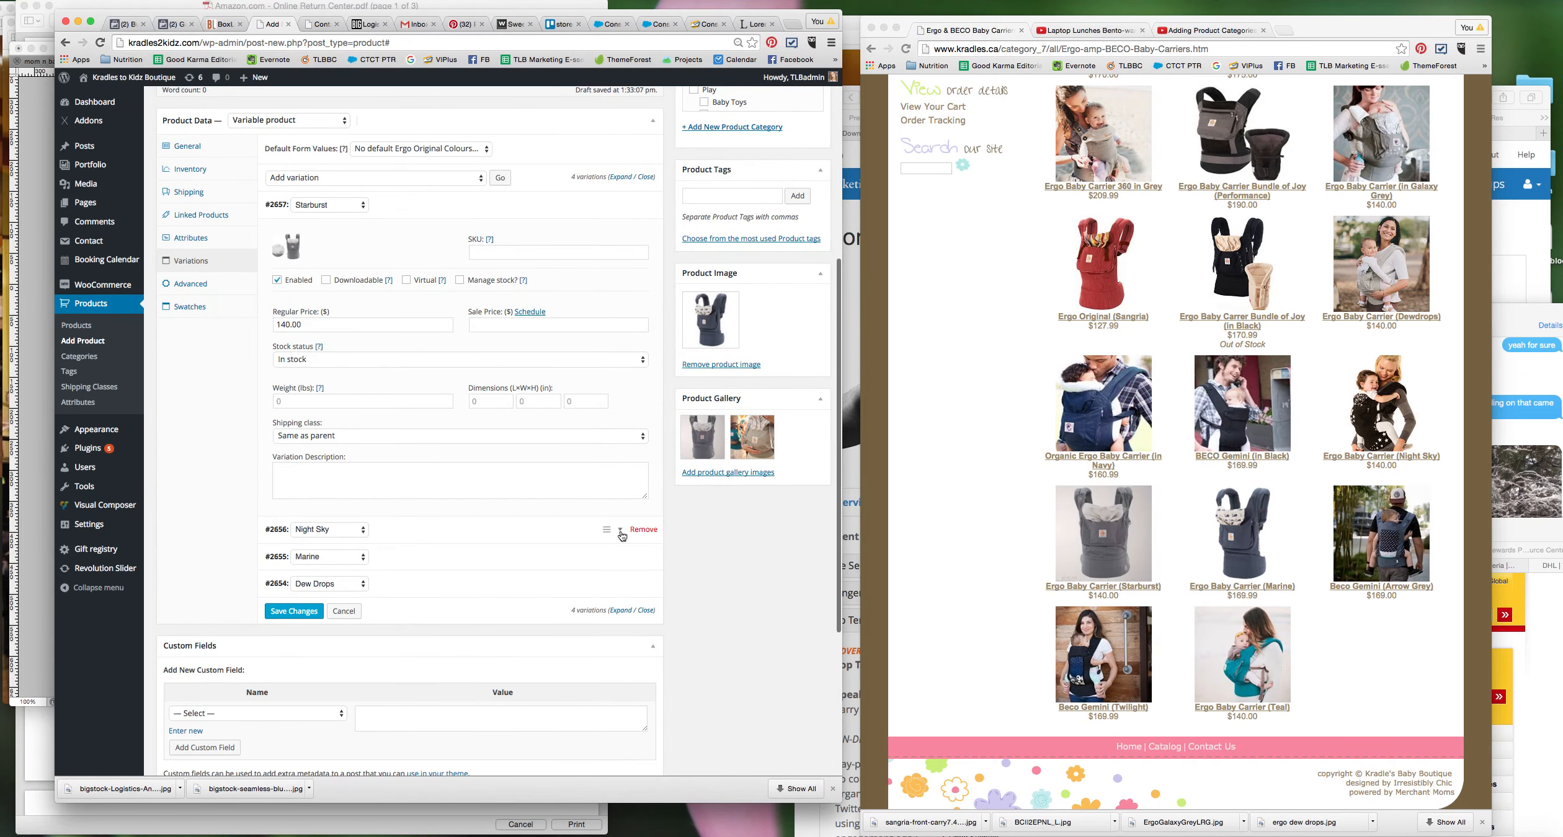
pyautogui.click(486, 527)
pyautogui.scroll(-3, 486, 526)
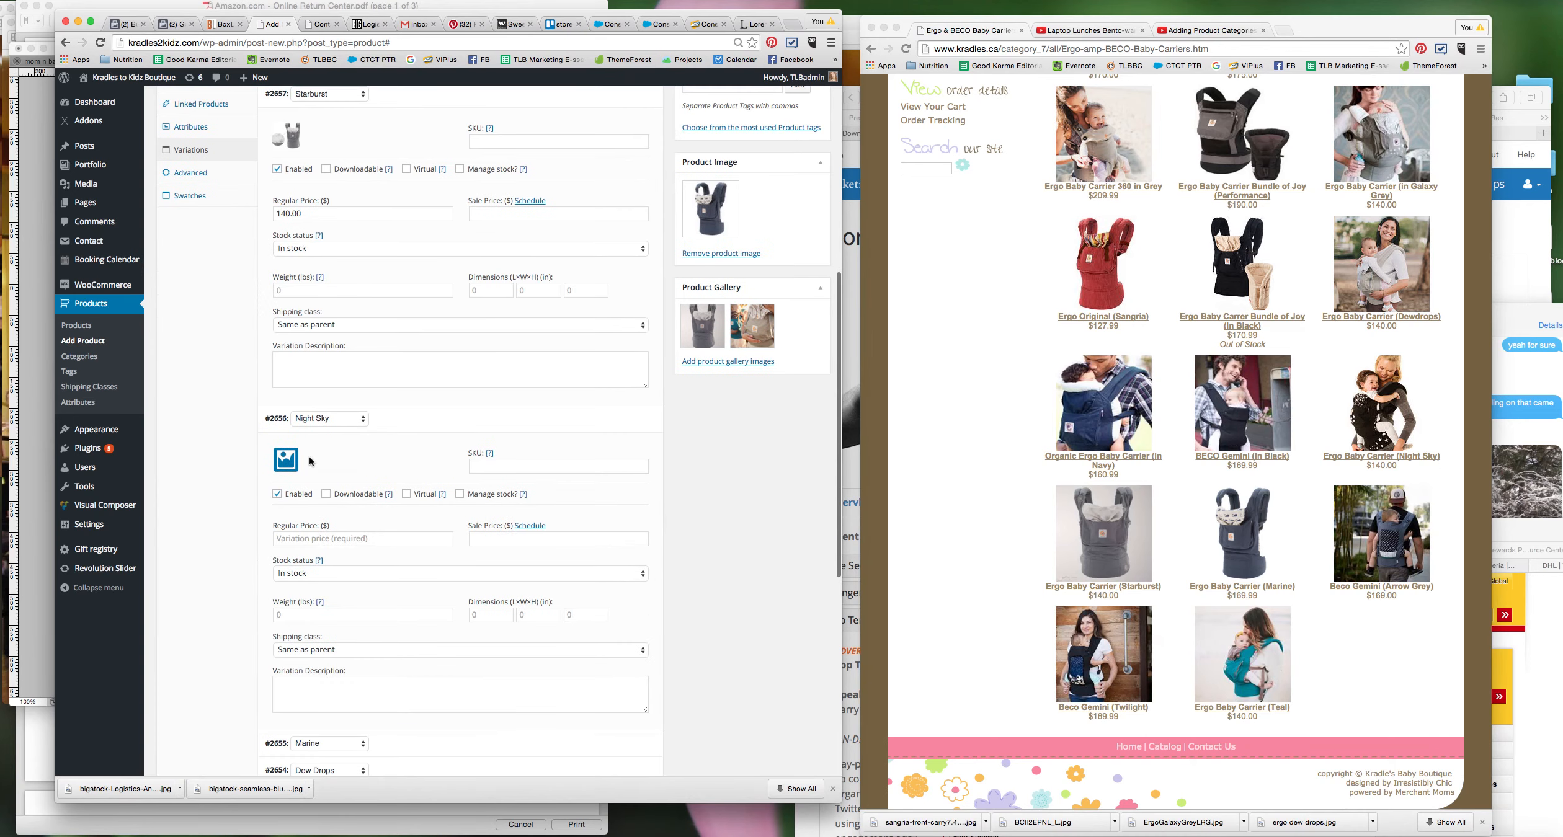
pyautogui.click(287, 461)
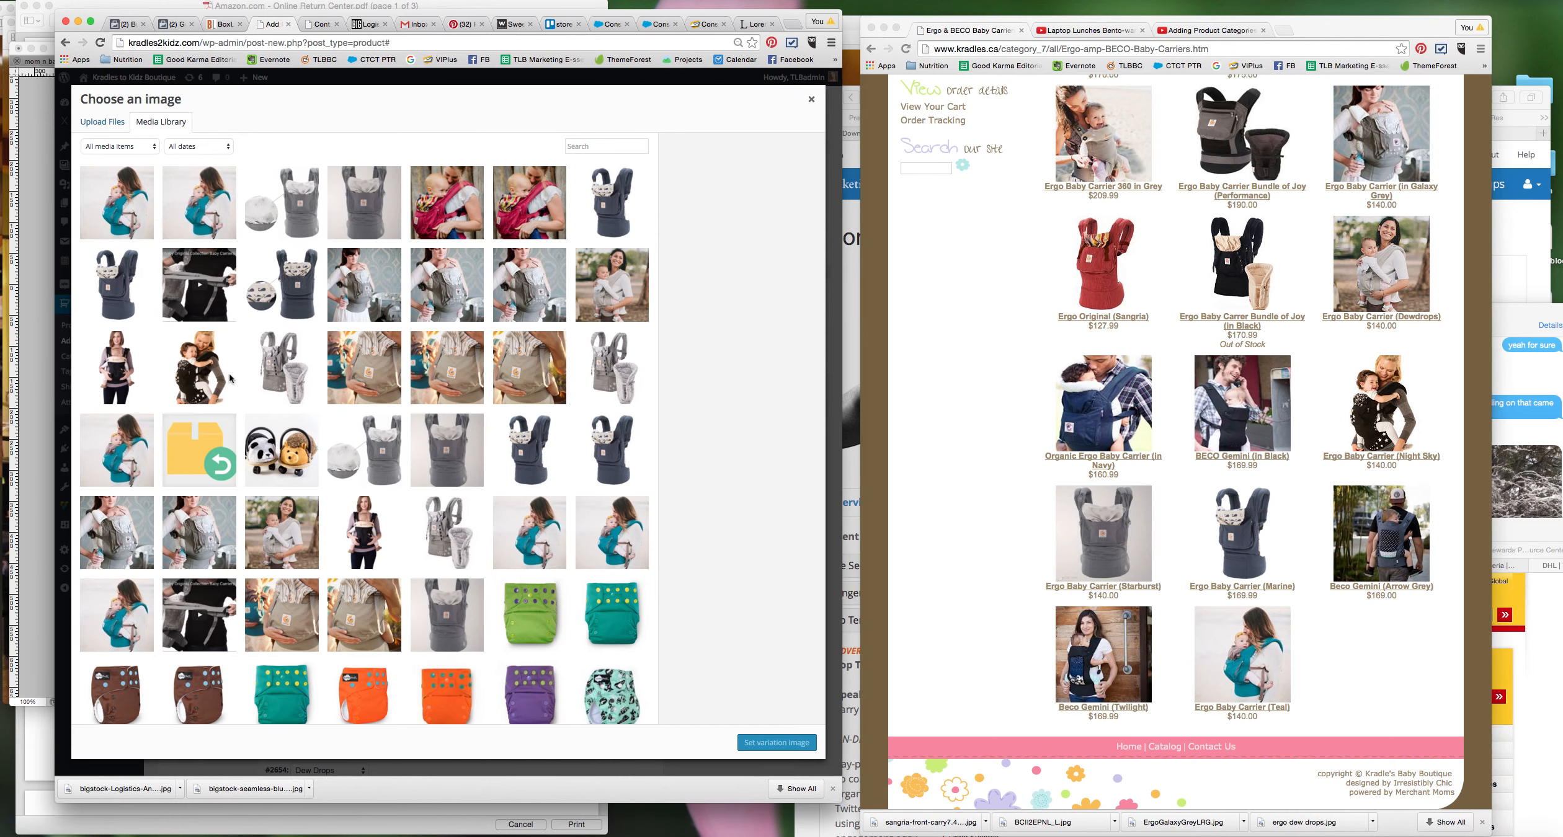
pyautogui.click(196, 370)
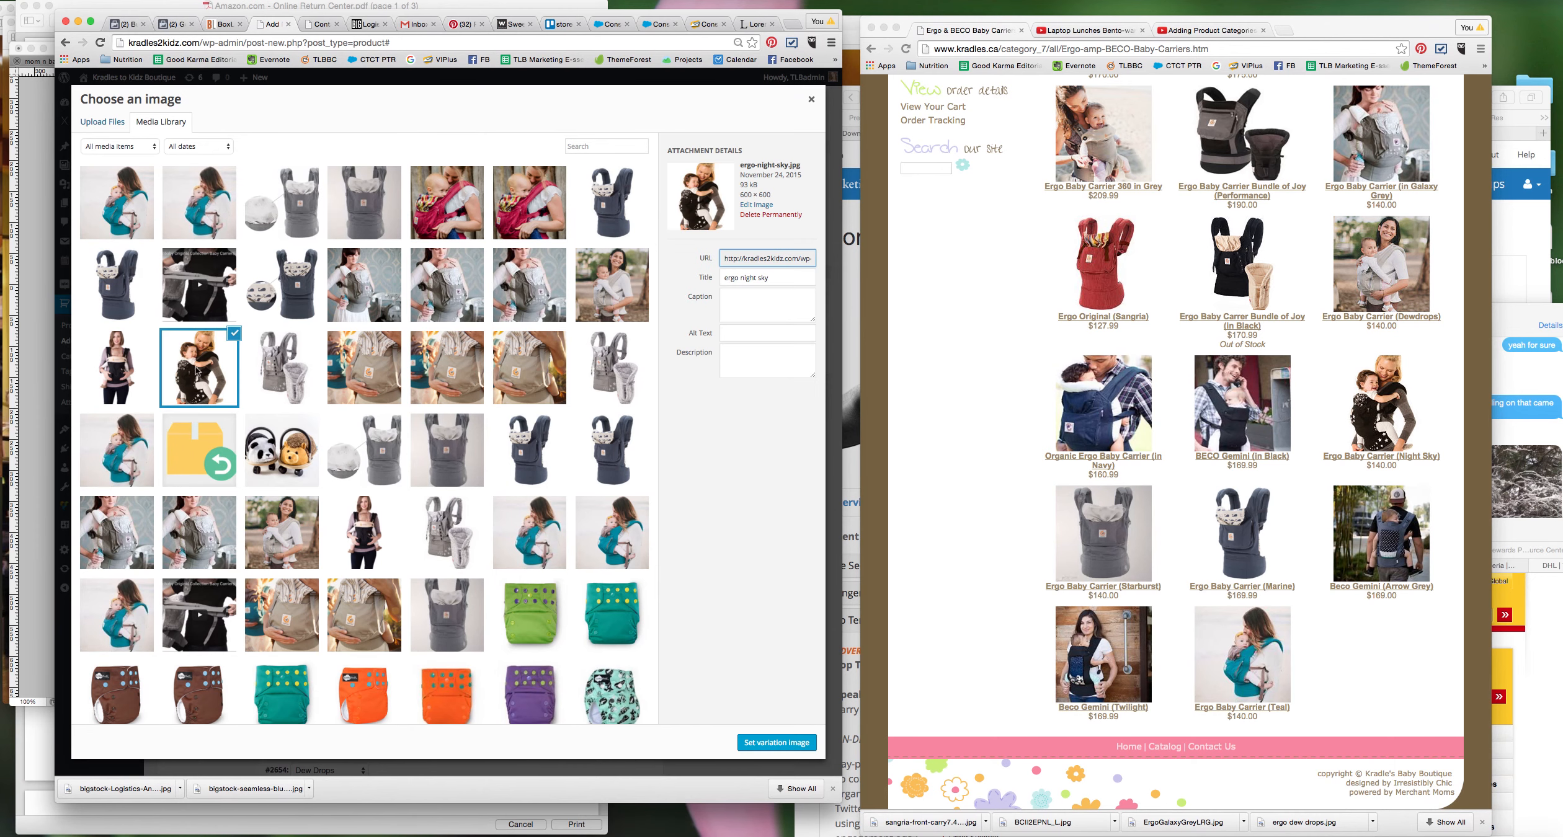
pyautogui.click(772, 743)
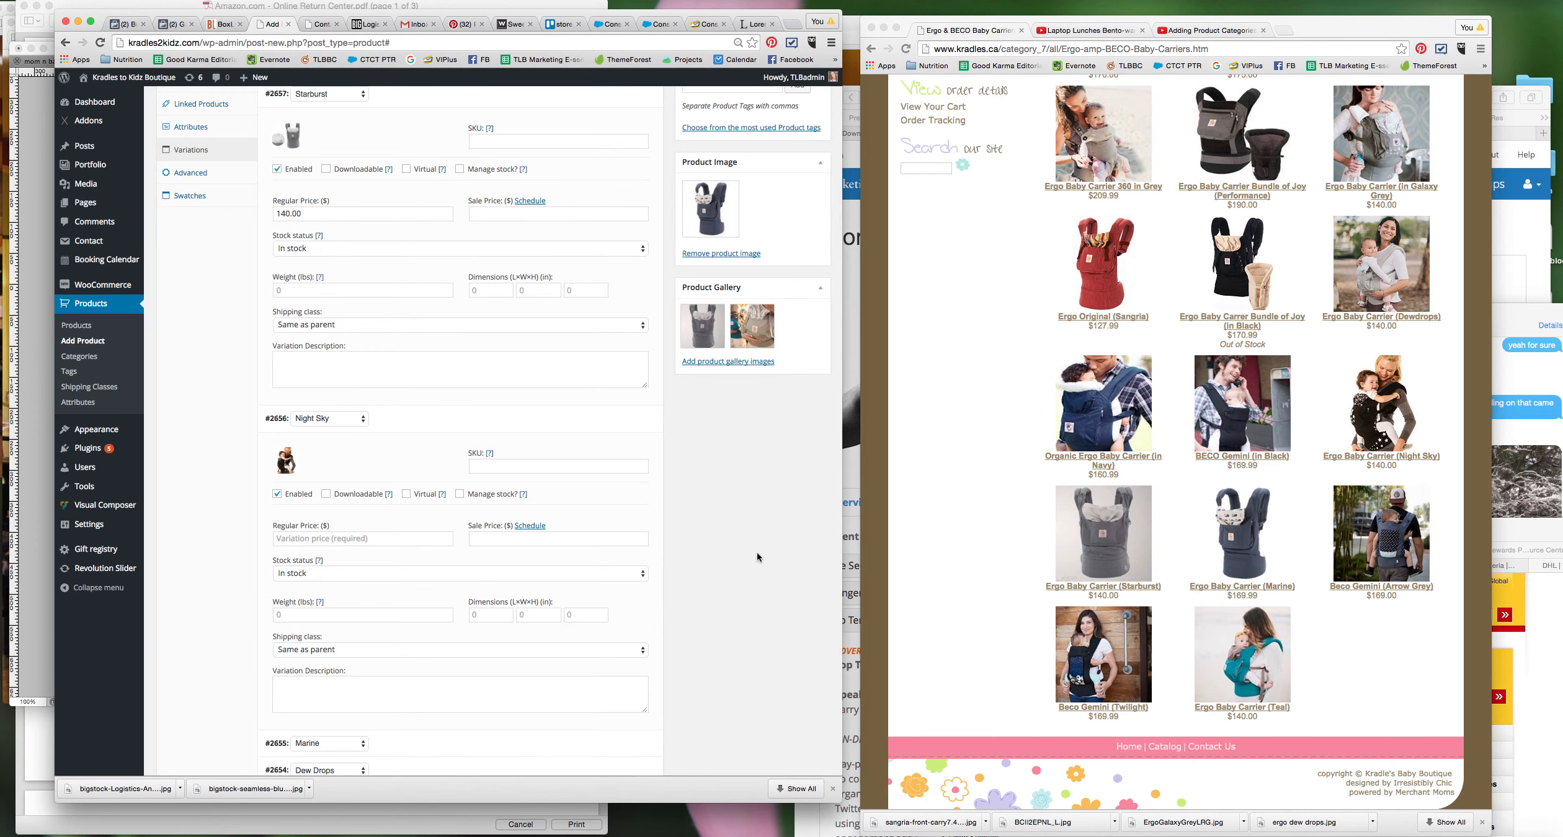
pyautogui.click(310, 541)
pyautogui.write('140.00')
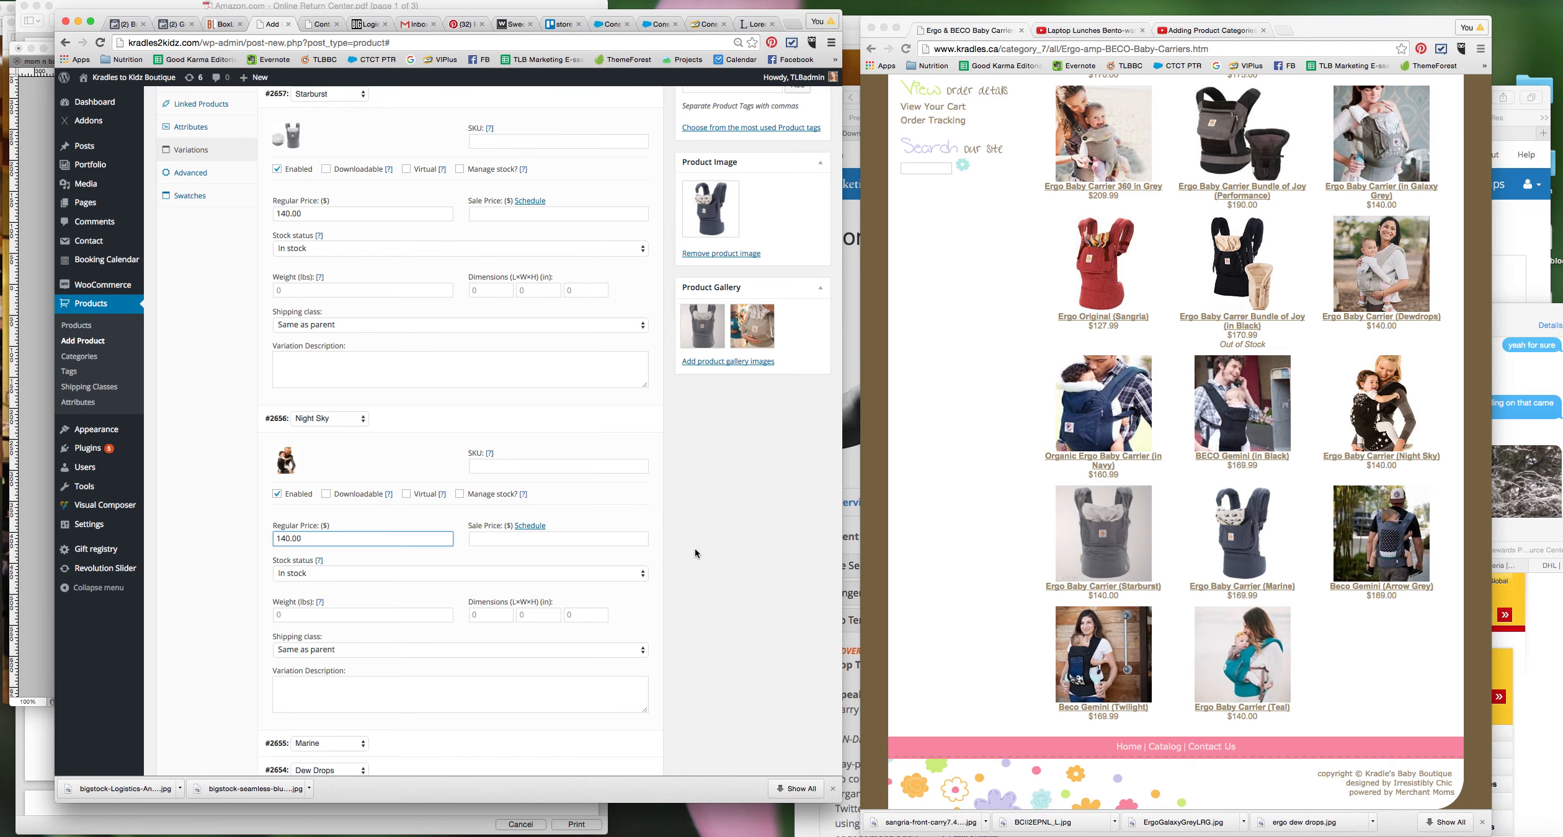
# Step: Expand the Marine variation and open the media library for choosing its image
pyautogui.scroll(-5, 736, 544)
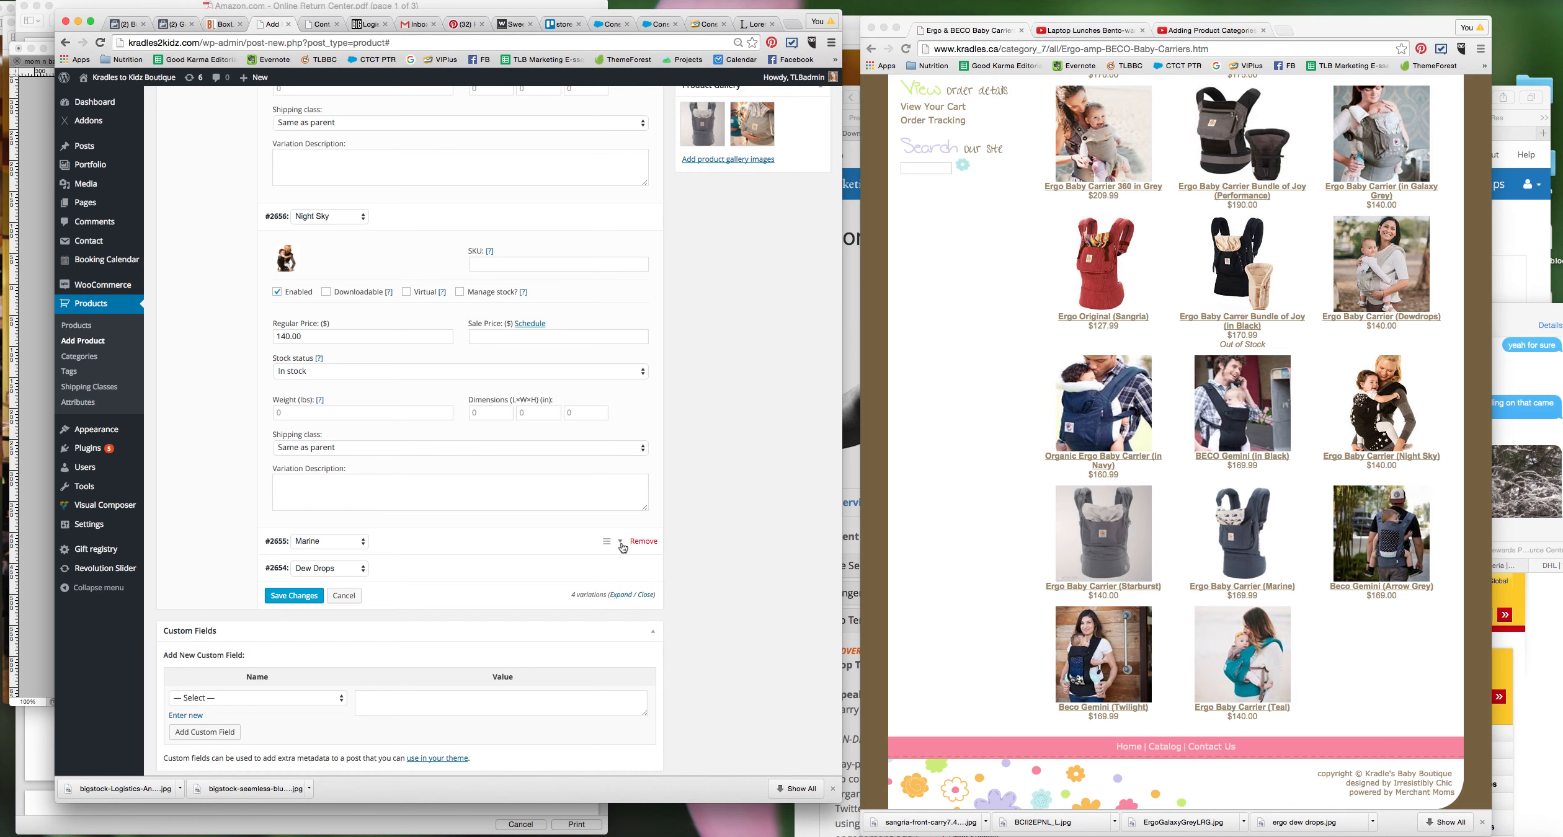
pyautogui.click(486, 542)
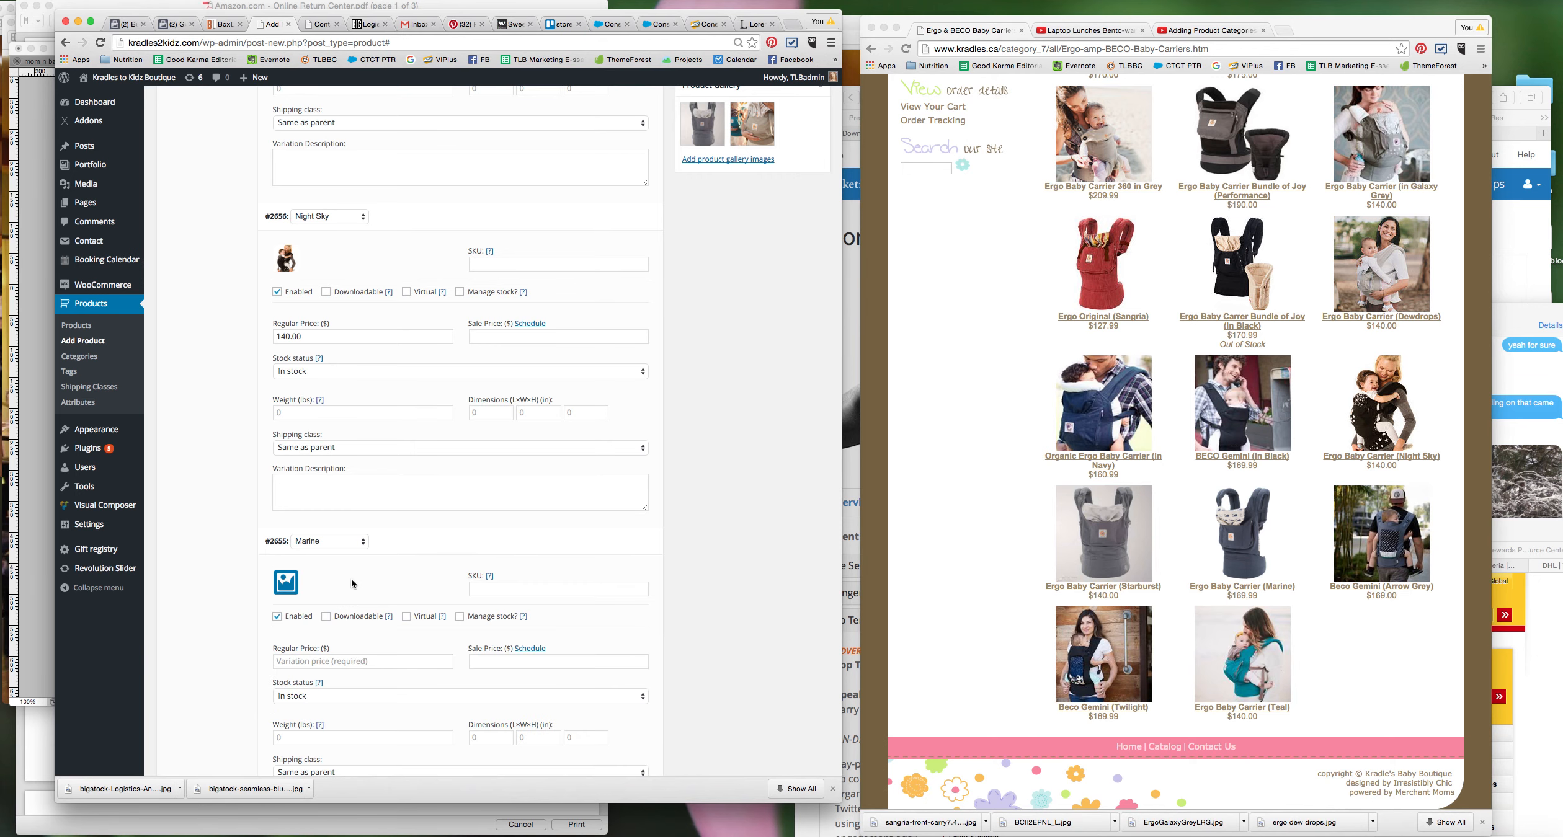
pyautogui.click(283, 587)
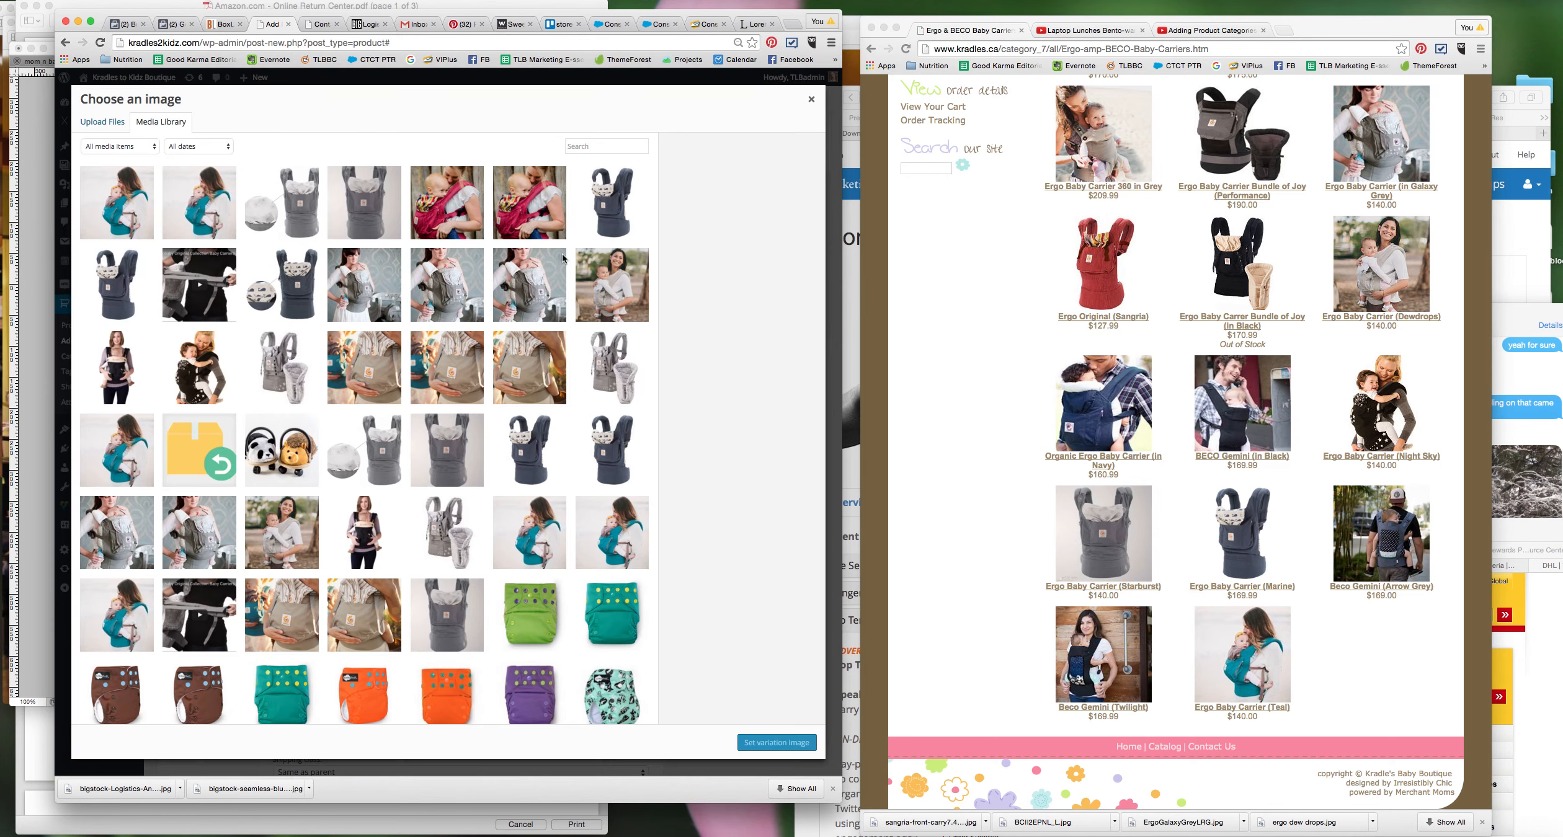
pyautogui.click(114, 374)
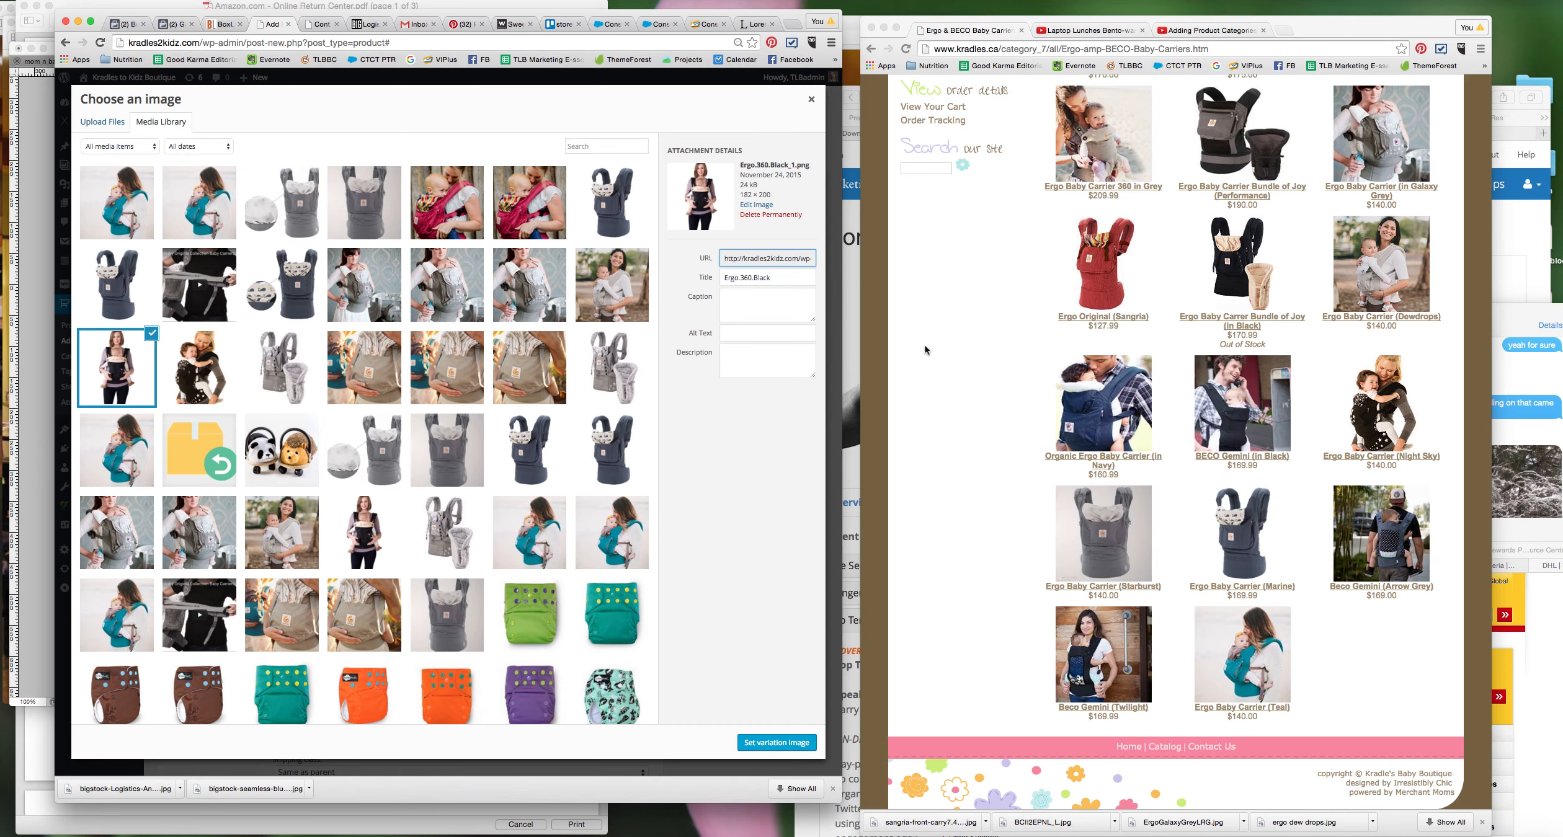
pyautogui.scroll(3, 965, 417)
pyautogui.scroll(3, 966, 416)
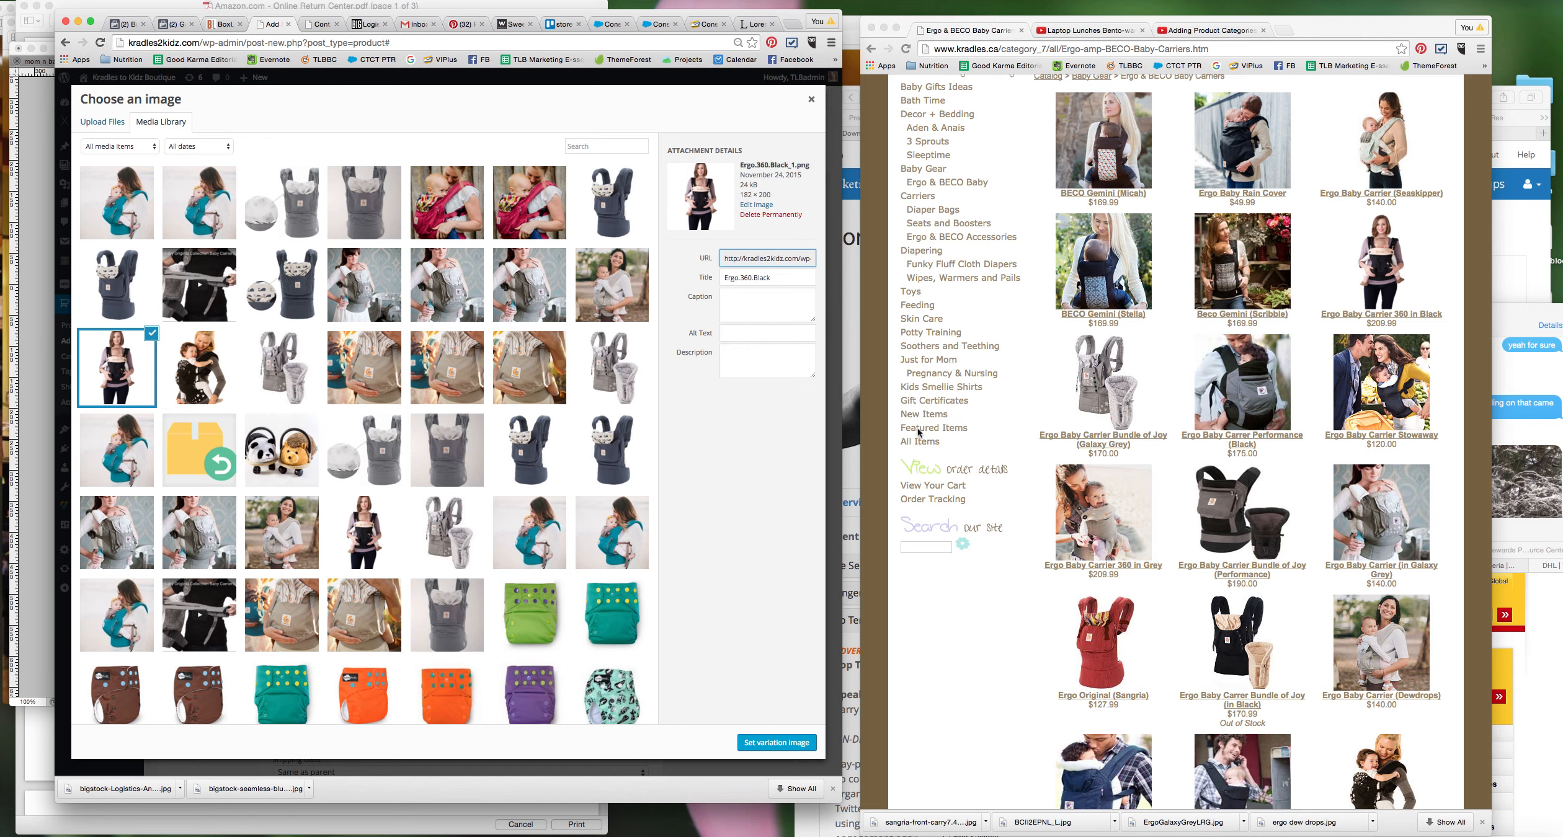
pyautogui.scroll(-6, 919, 461)
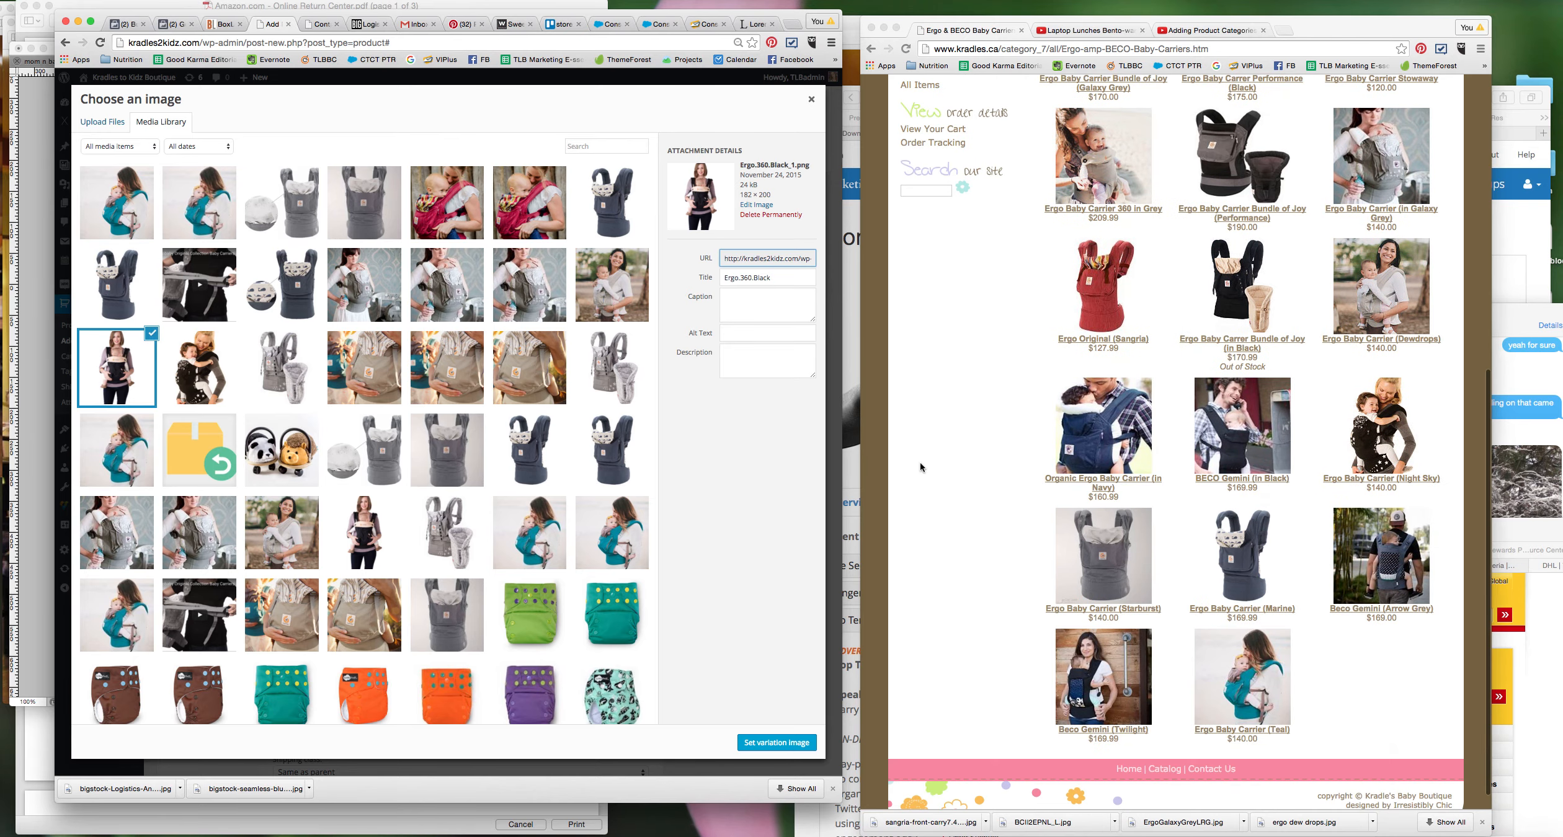
pyautogui.scroll(8, 919, 462)
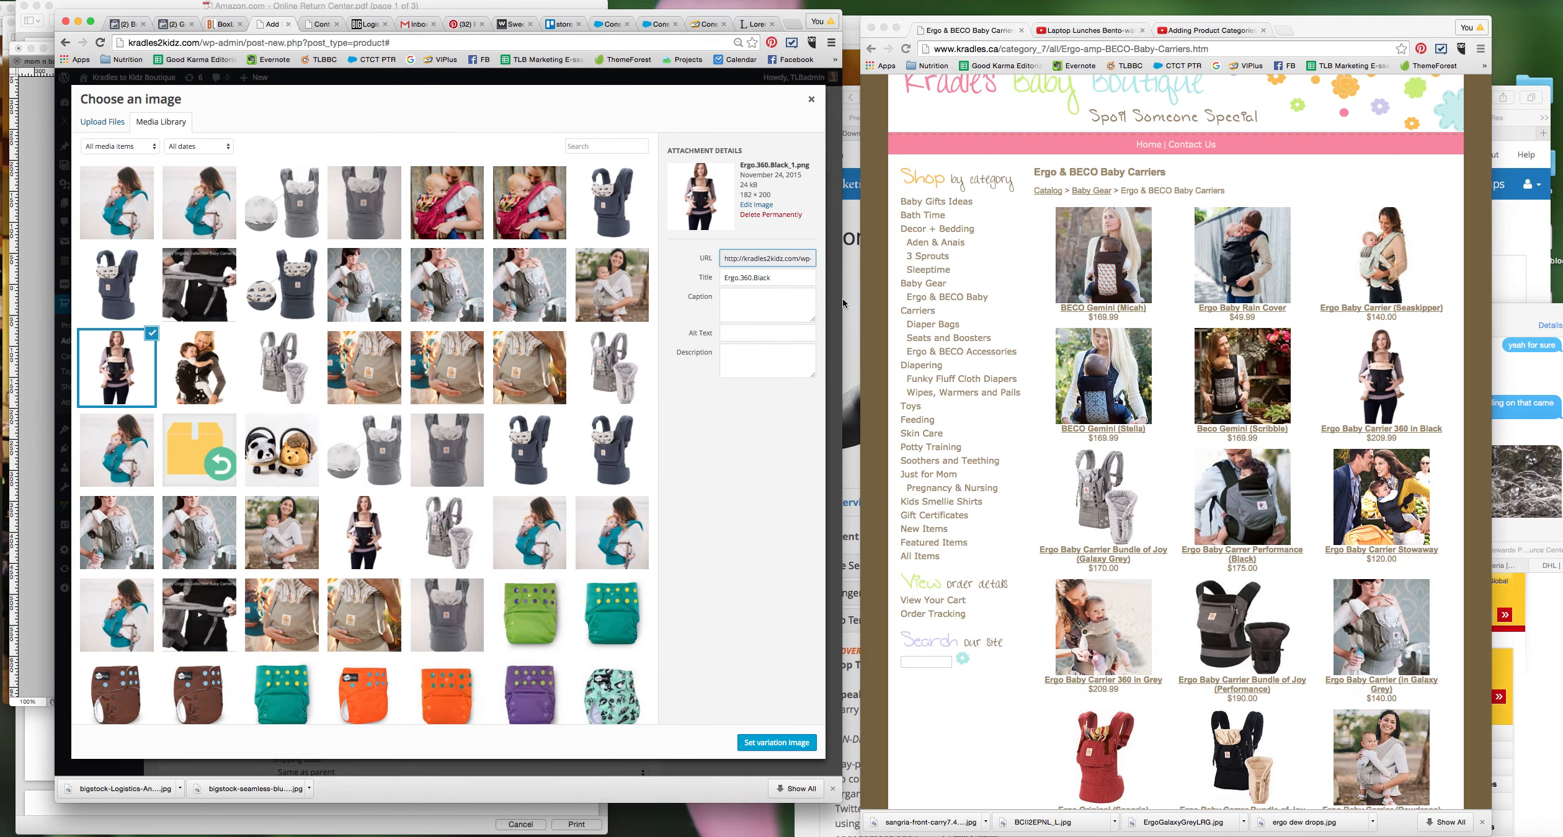
pyautogui.click(153, 333)
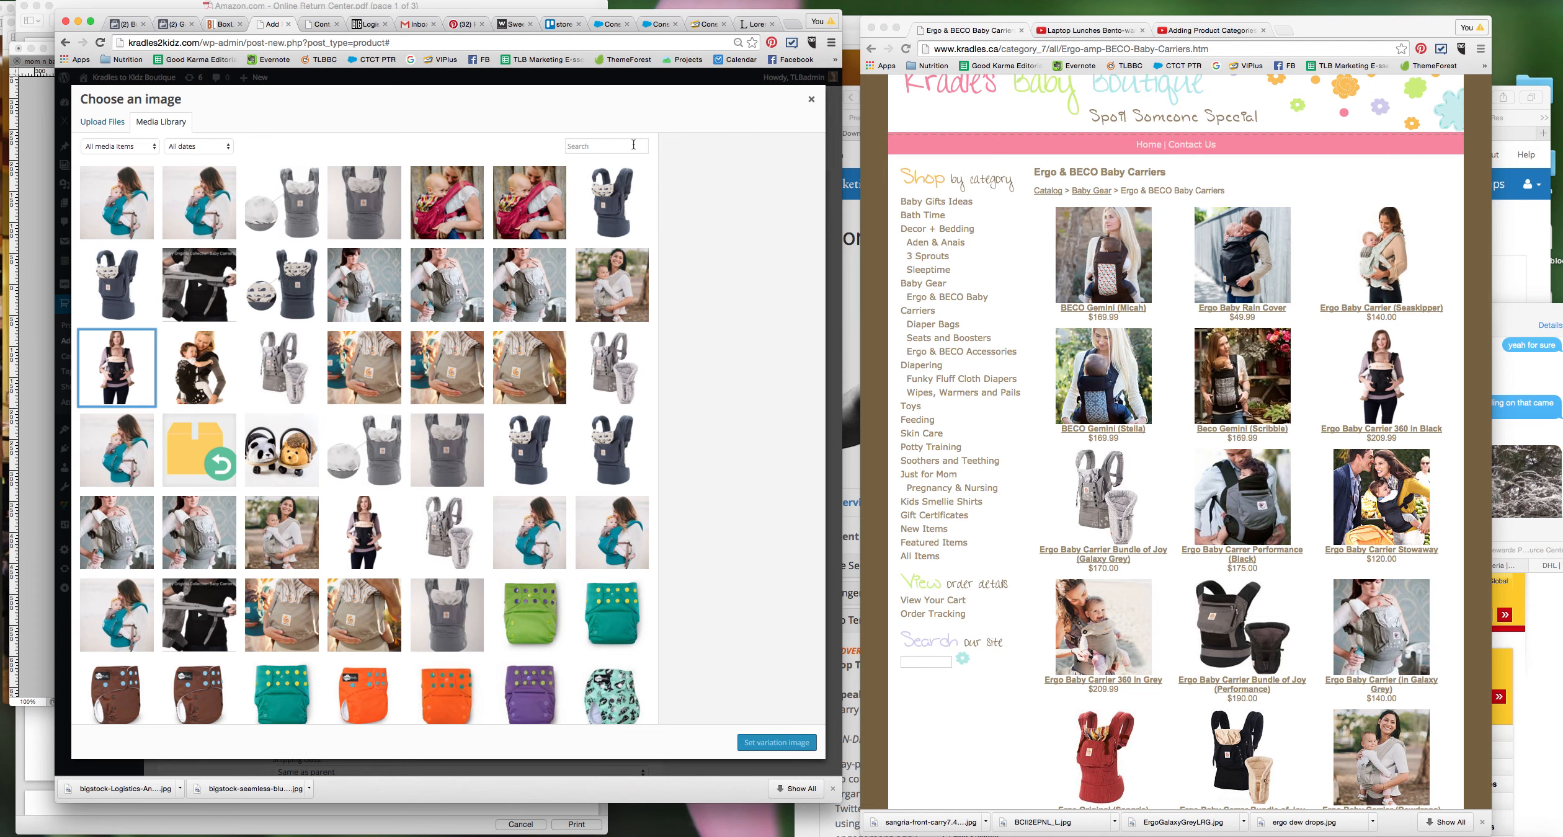
# Step: Assign MarineErgo1.jpg as the Marine variation's image and set its regular price to 169.99
pyautogui.click(613, 209)
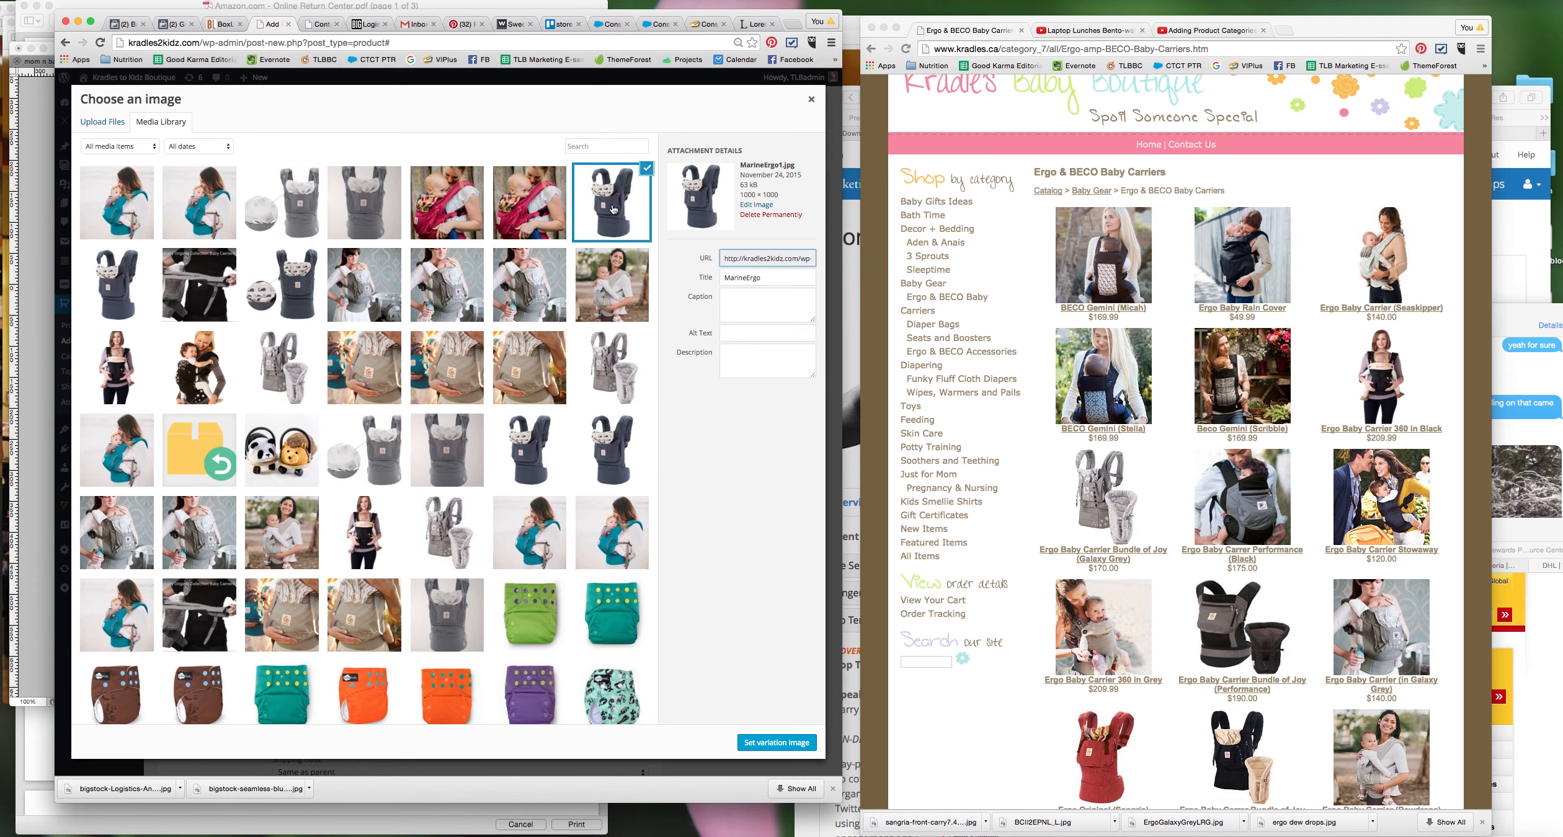
pyautogui.click(791, 746)
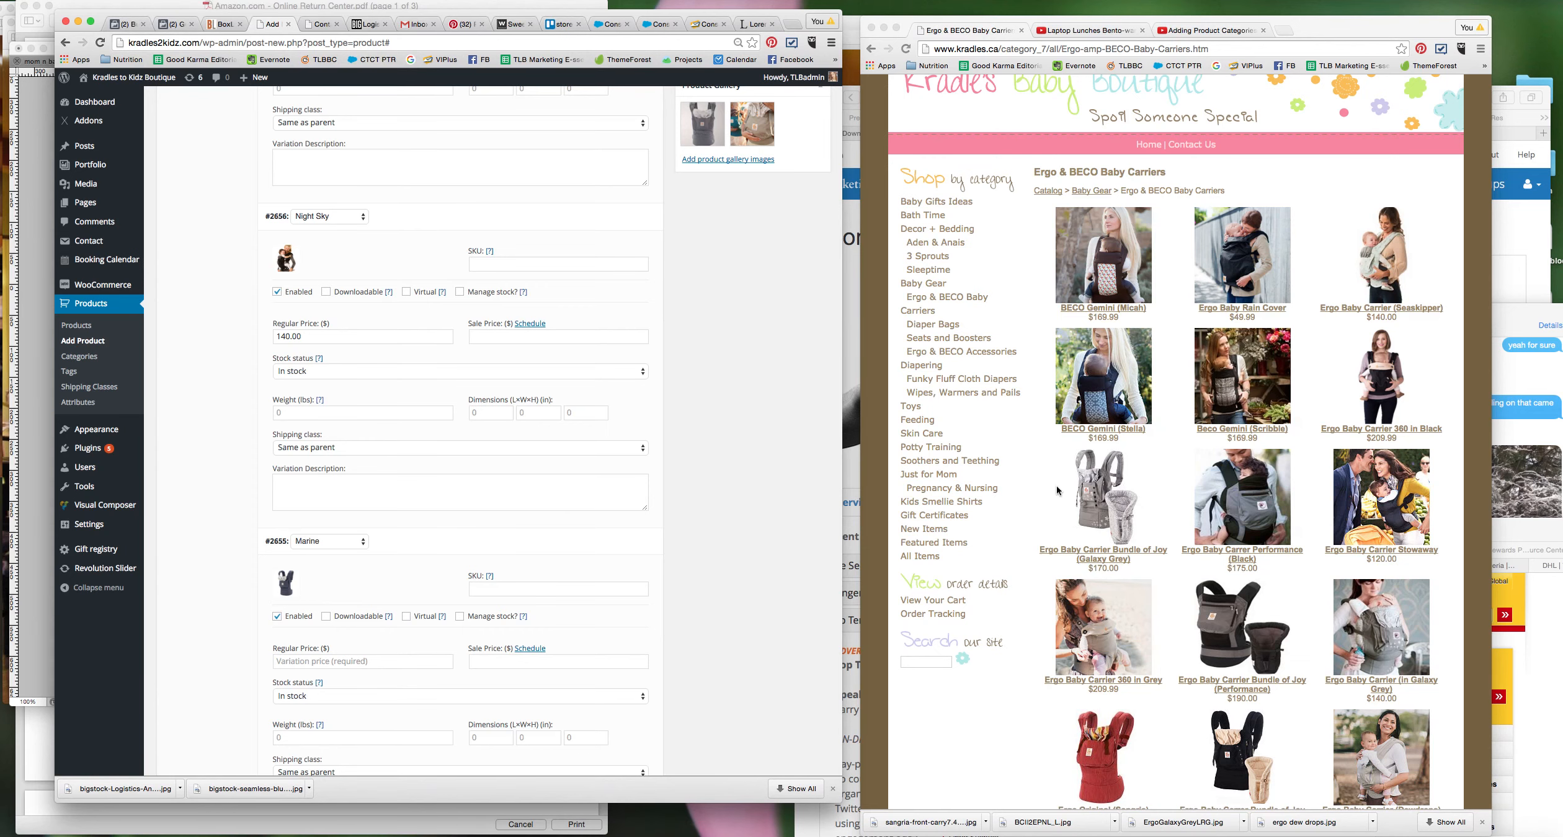
pyautogui.scroll(-2, 1056, 486)
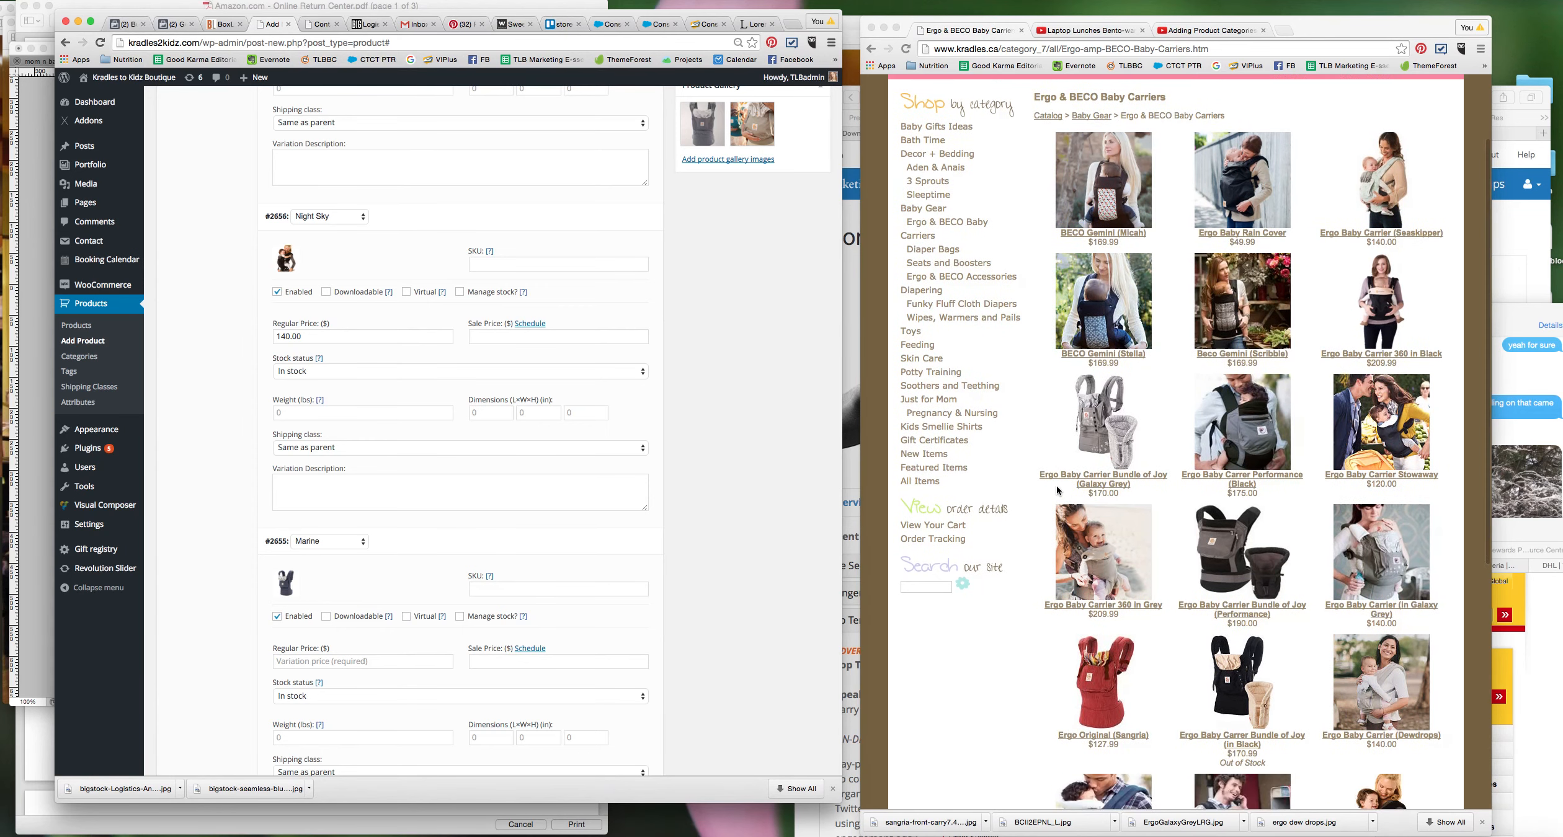
pyautogui.scroll(-10, 1058, 490)
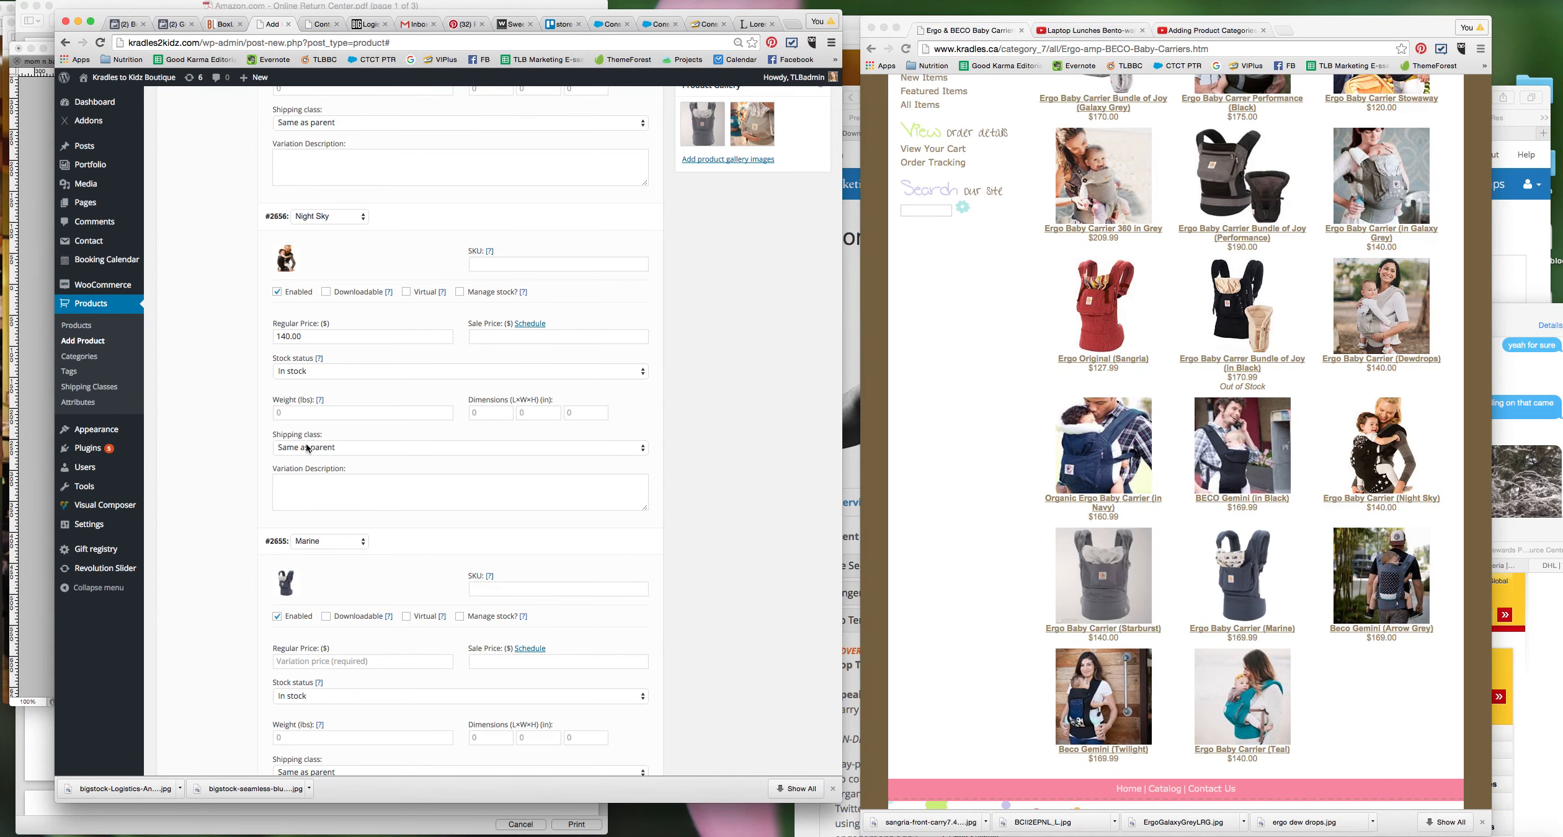
pyautogui.click(306, 335)
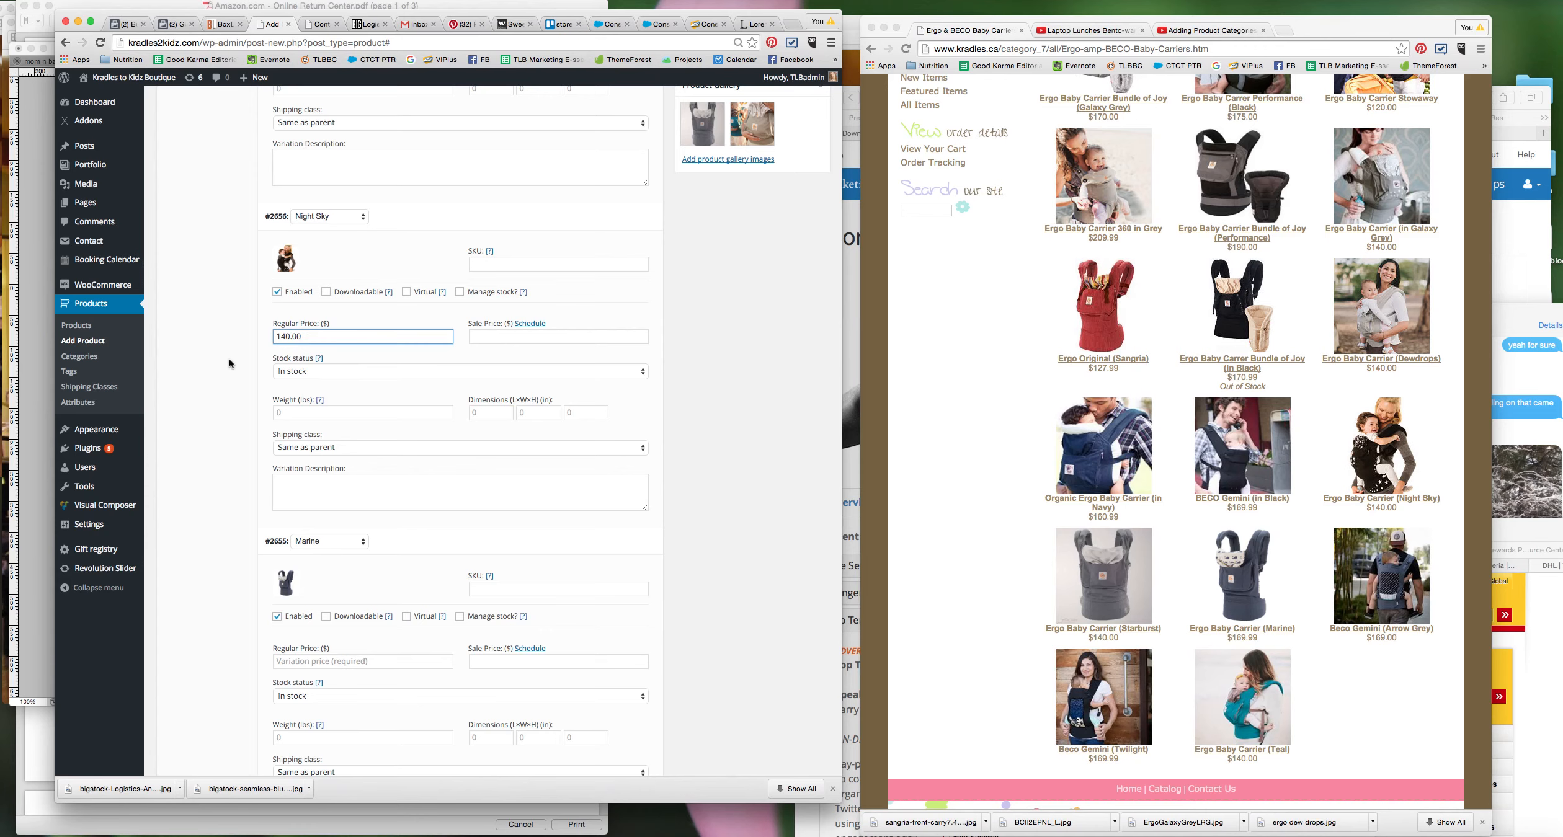
pyautogui.scroll(-5, 340, 507)
pyautogui.click(334, 495)
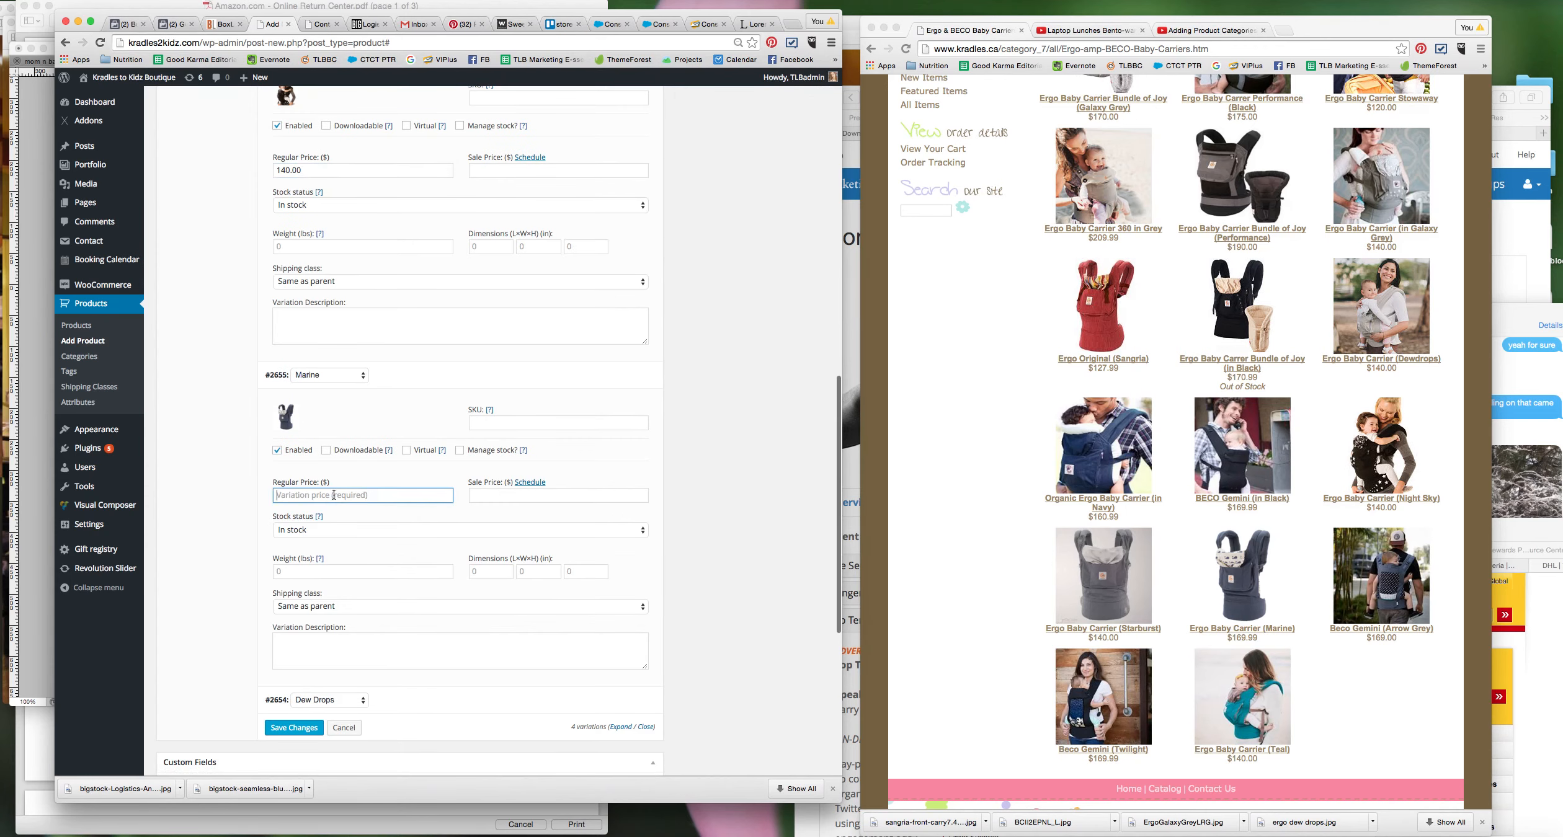
pyautogui.write('169.99')
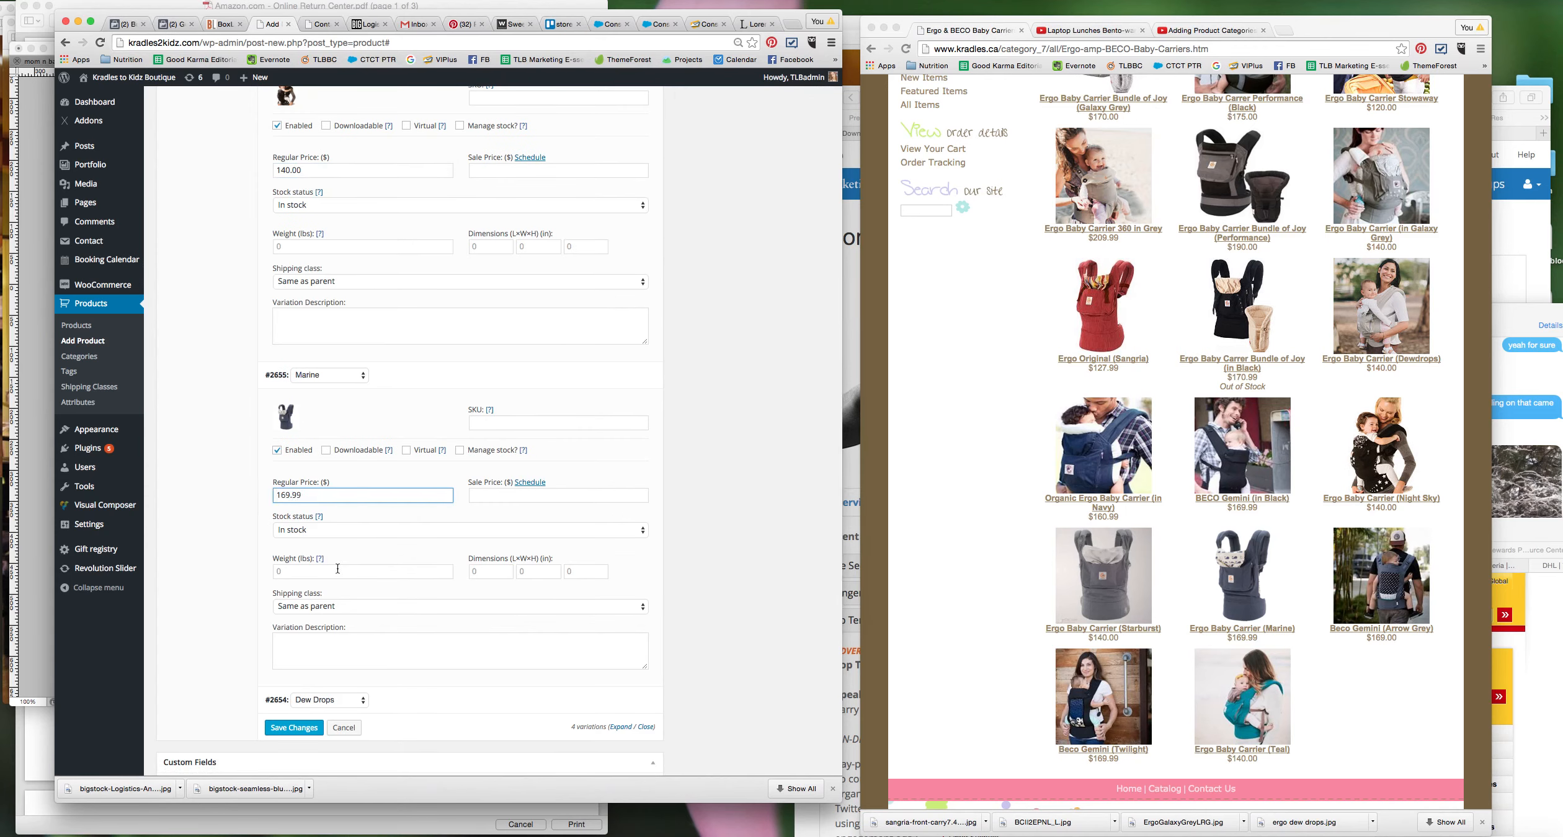
# Step: Expand the Dew Drops variation and set ergo-dew-drops.jpg from the media library as its image
pyautogui.scroll(-1, 389, 640)
pyautogui.scroll(-5, 389, 640)
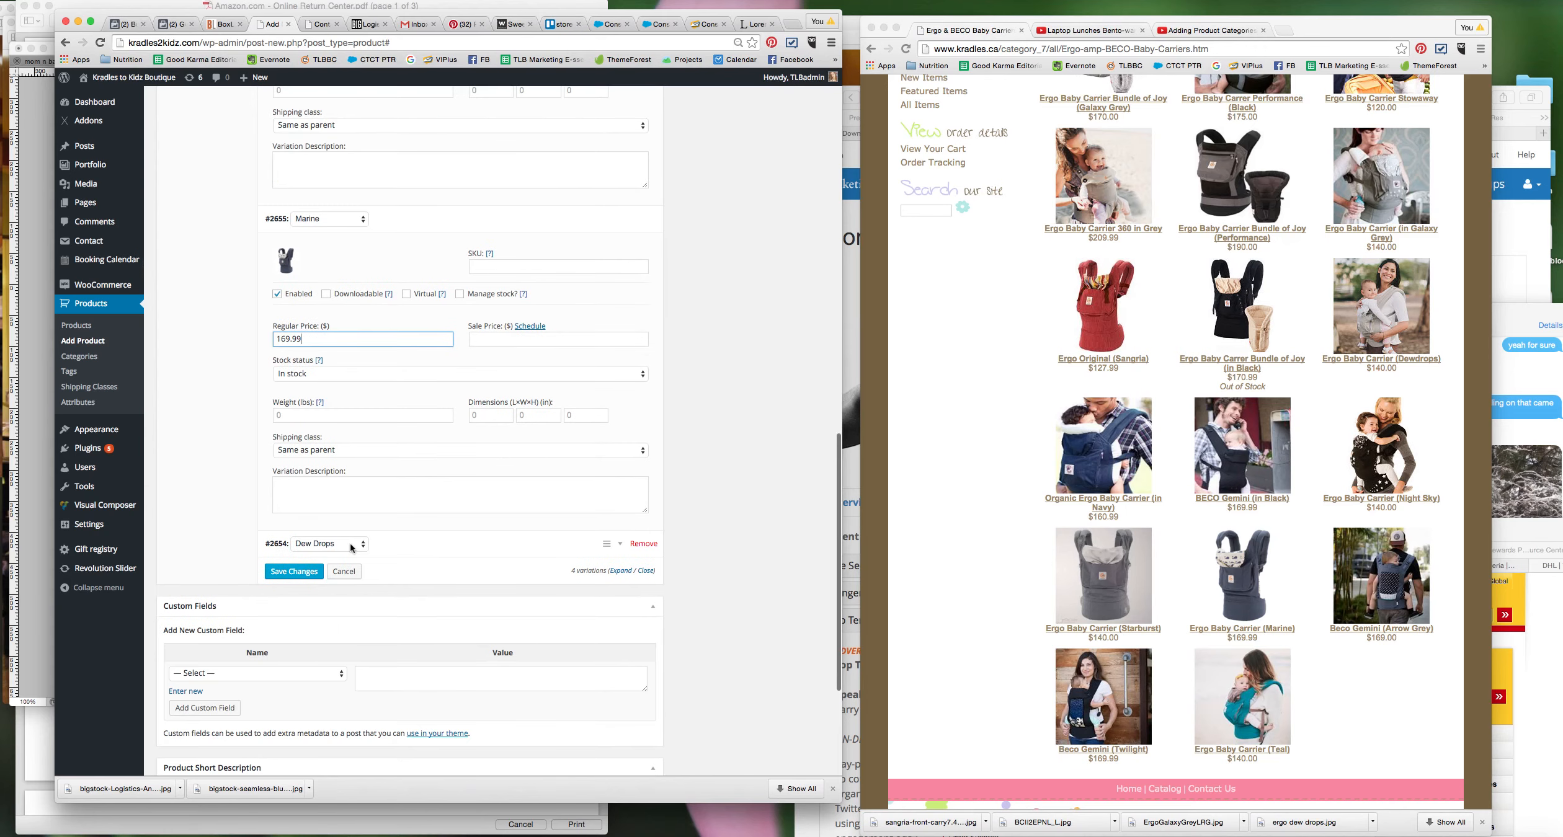
pyautogui.click(351, 548)
pyautogui.click(534, 558)
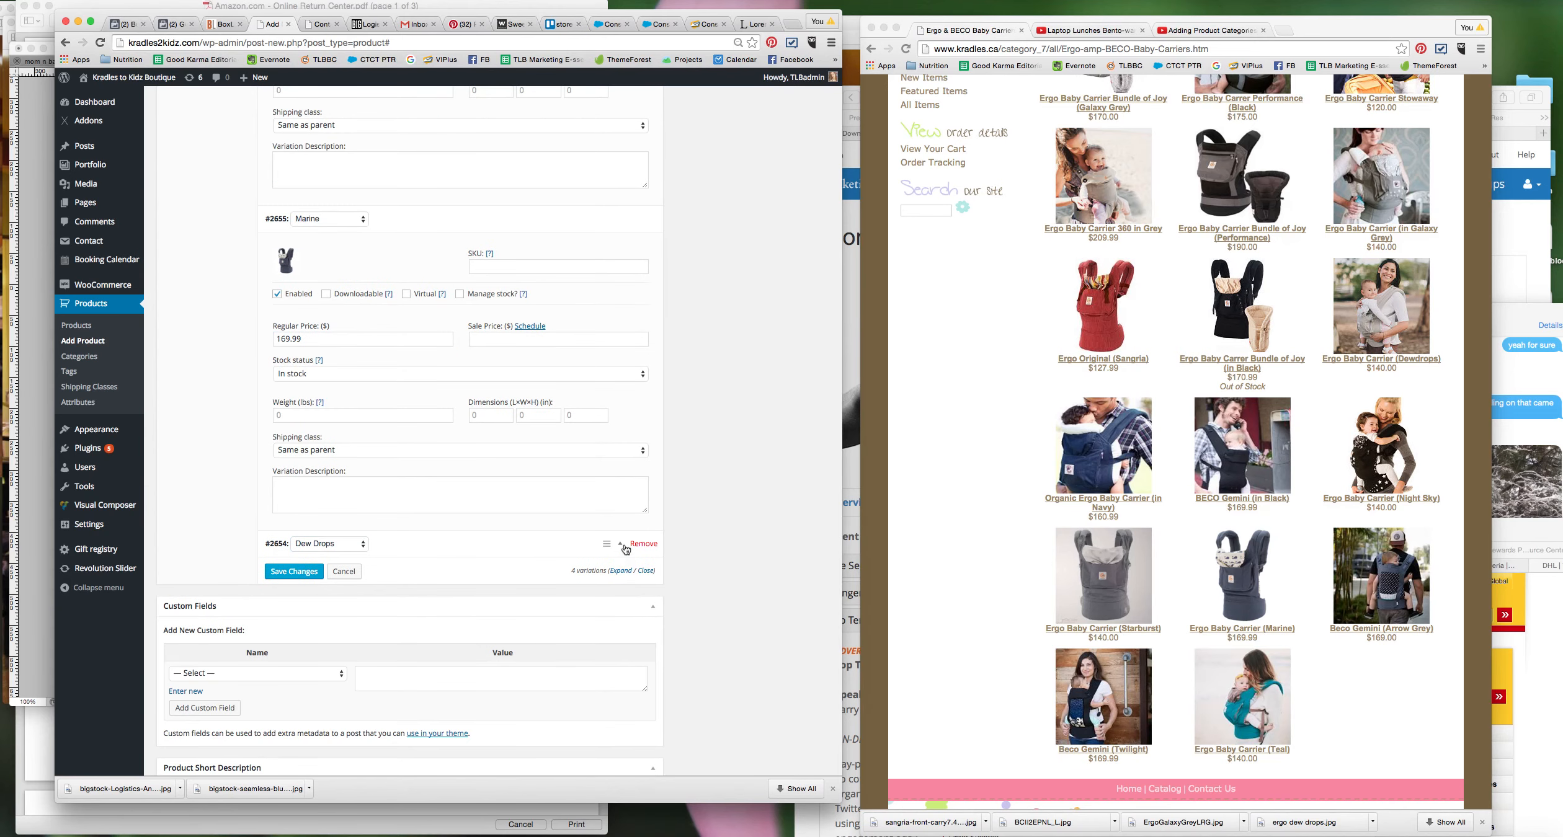
pyautogui.click(624, 547)
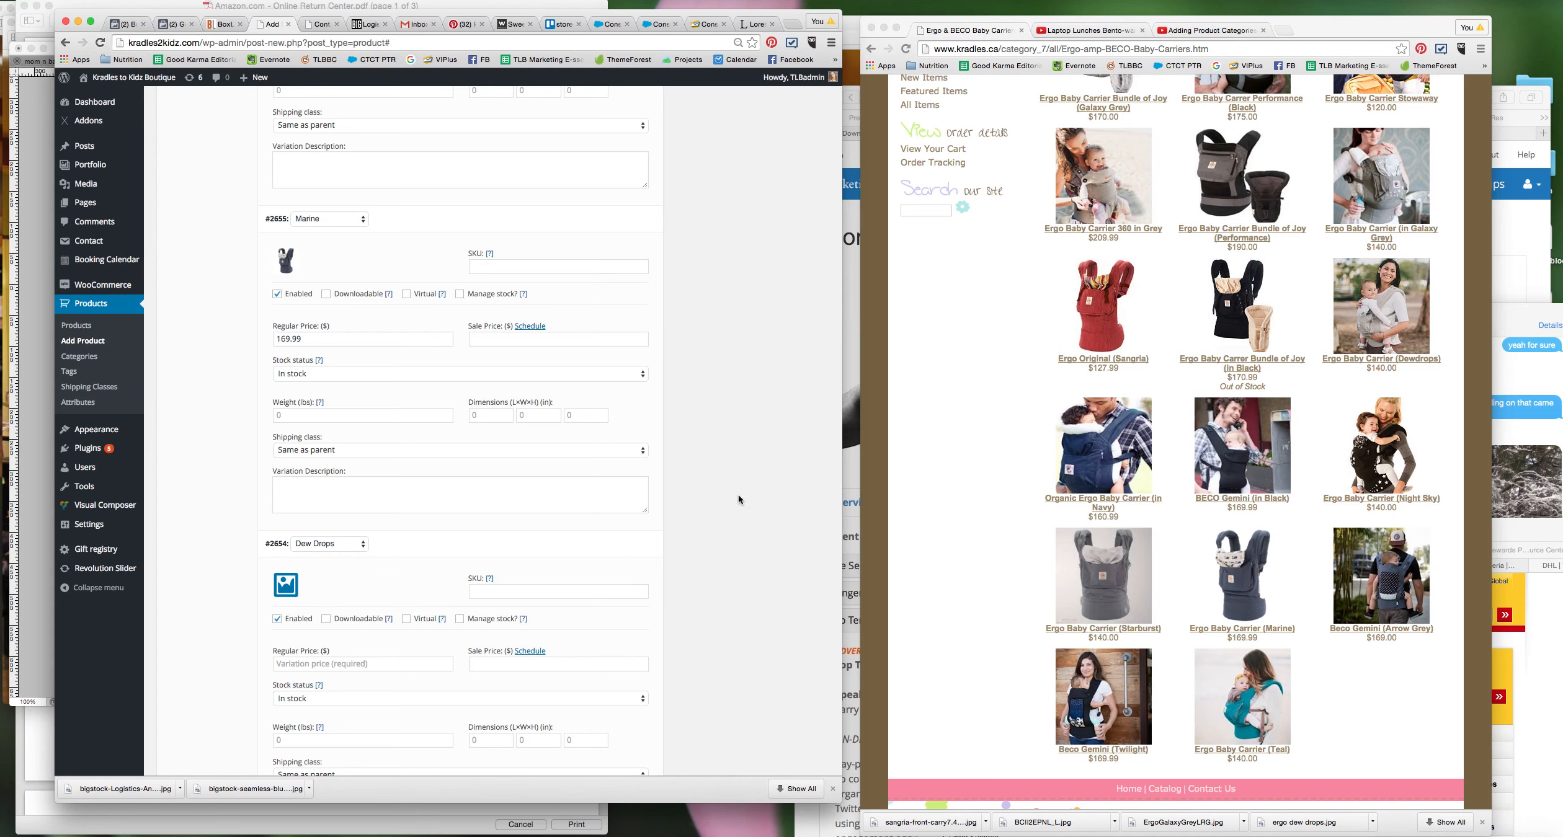
pyautogui.scroll(-2, 738, 496)
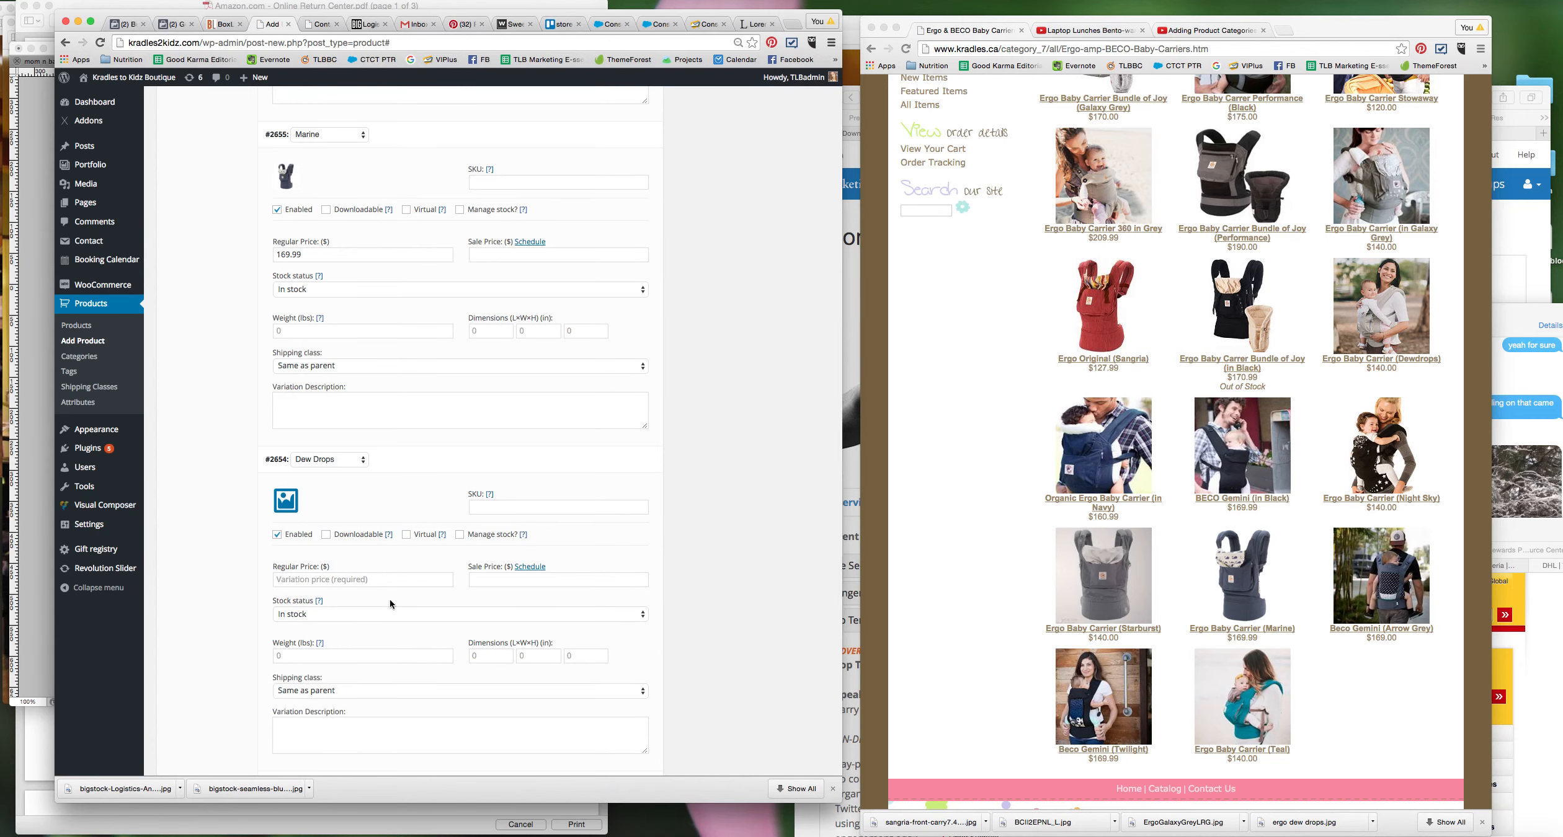
pyautogui.click(286, 500)
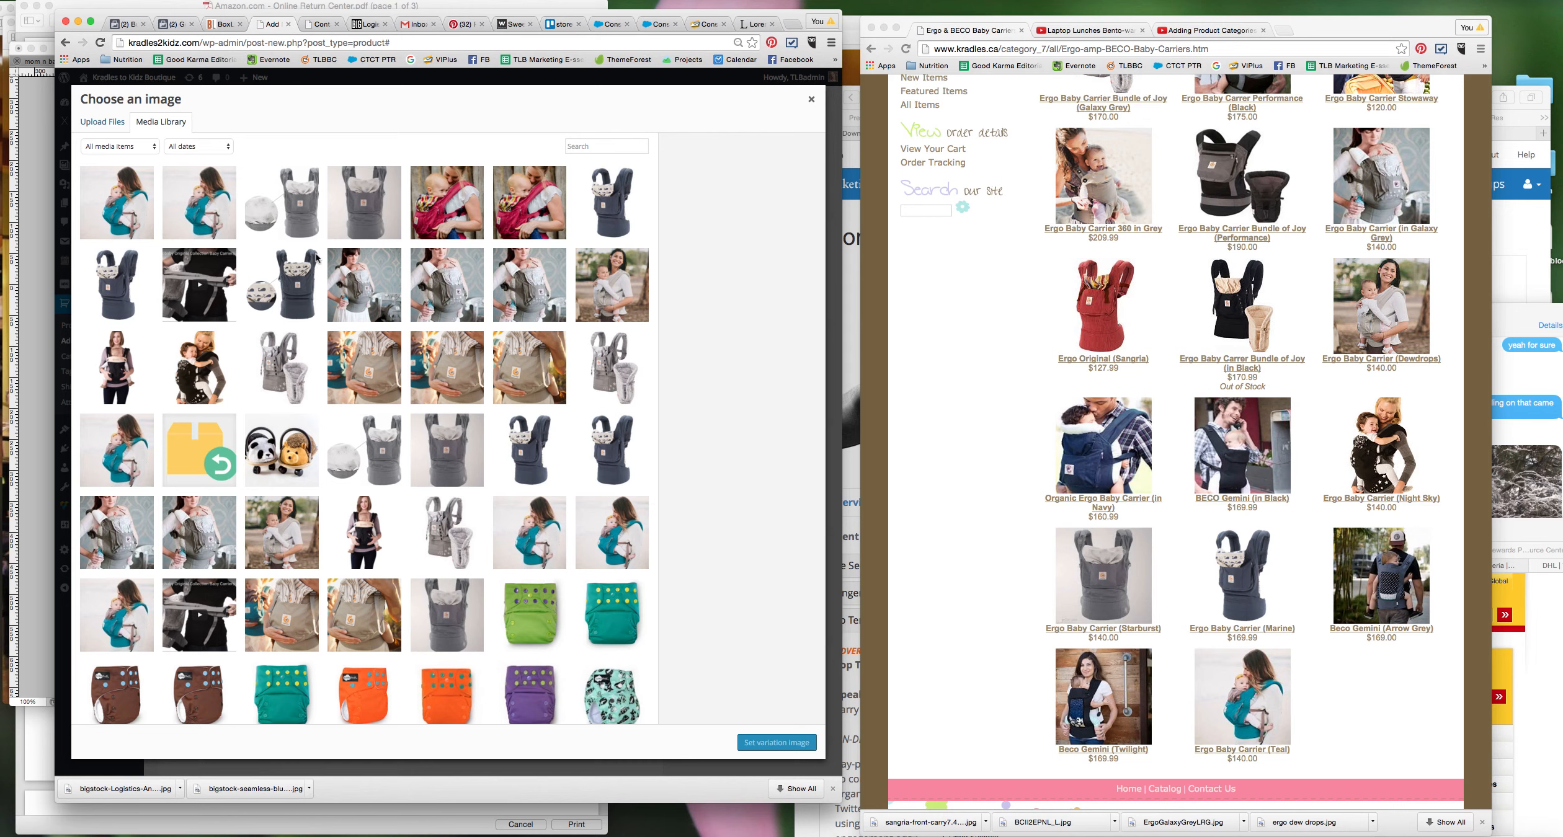
pyautogui.click(448, 372)
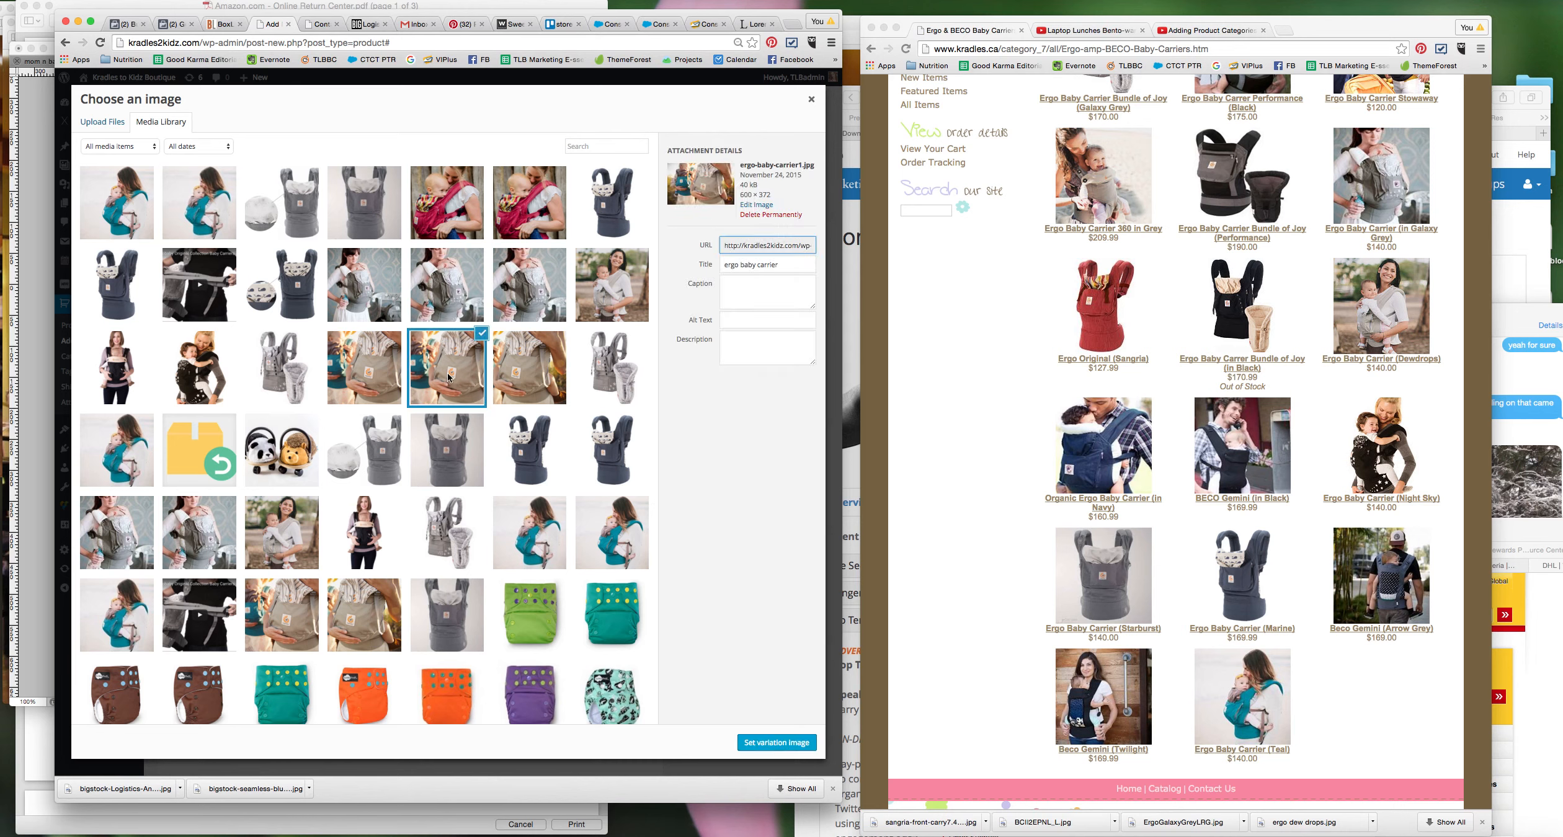
pyautogui.click(373, 374)
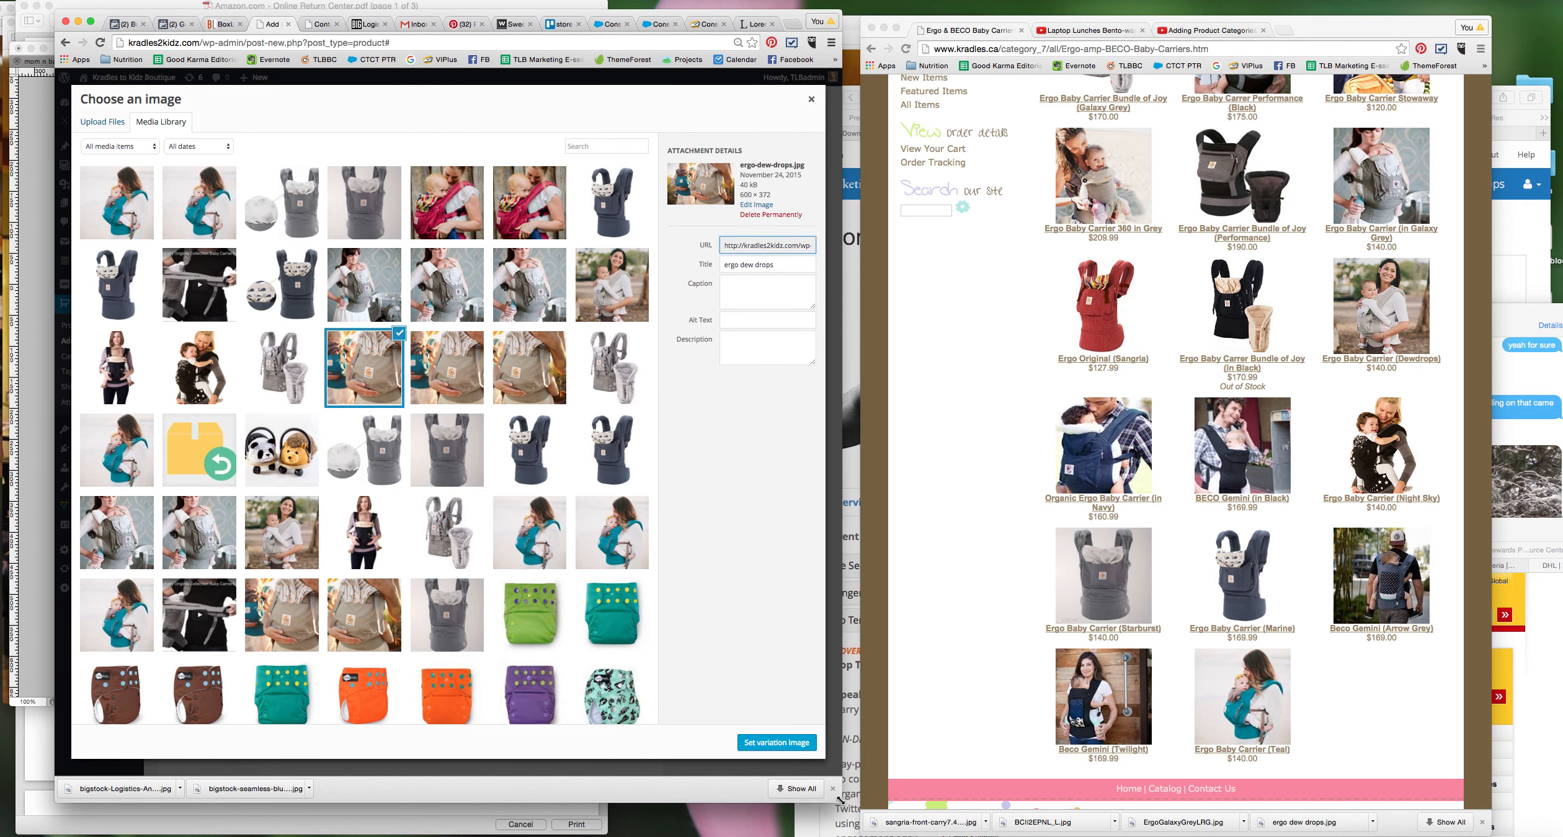
pyautogui.click(776, 743)
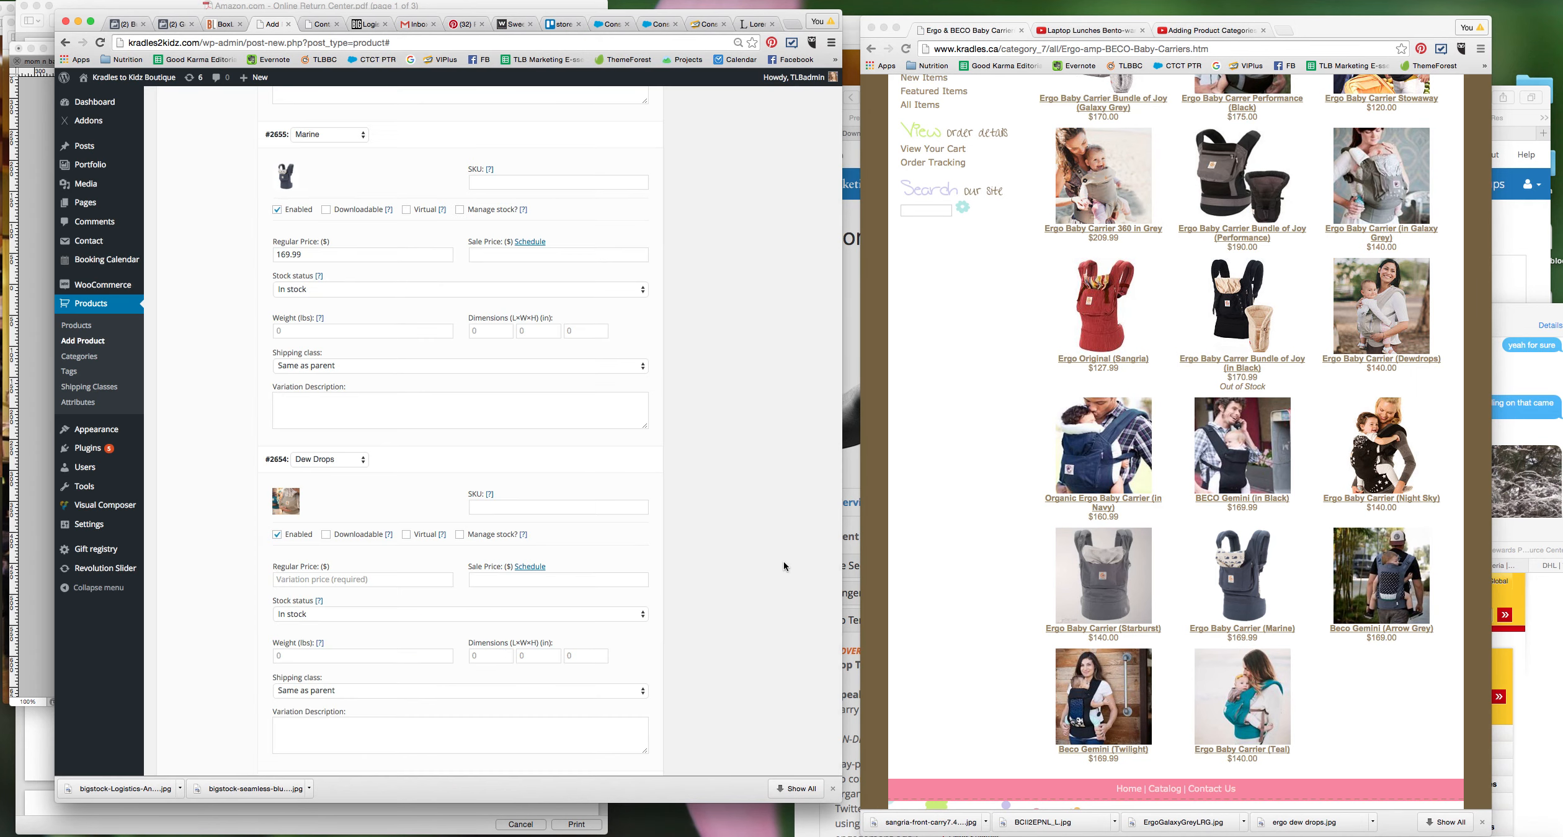
# Step: Find the Dewdrops carrier and its price on the old shop's Ergo & BECO category page and open its product page
pyautogui.scroll(-3, 761, 526)
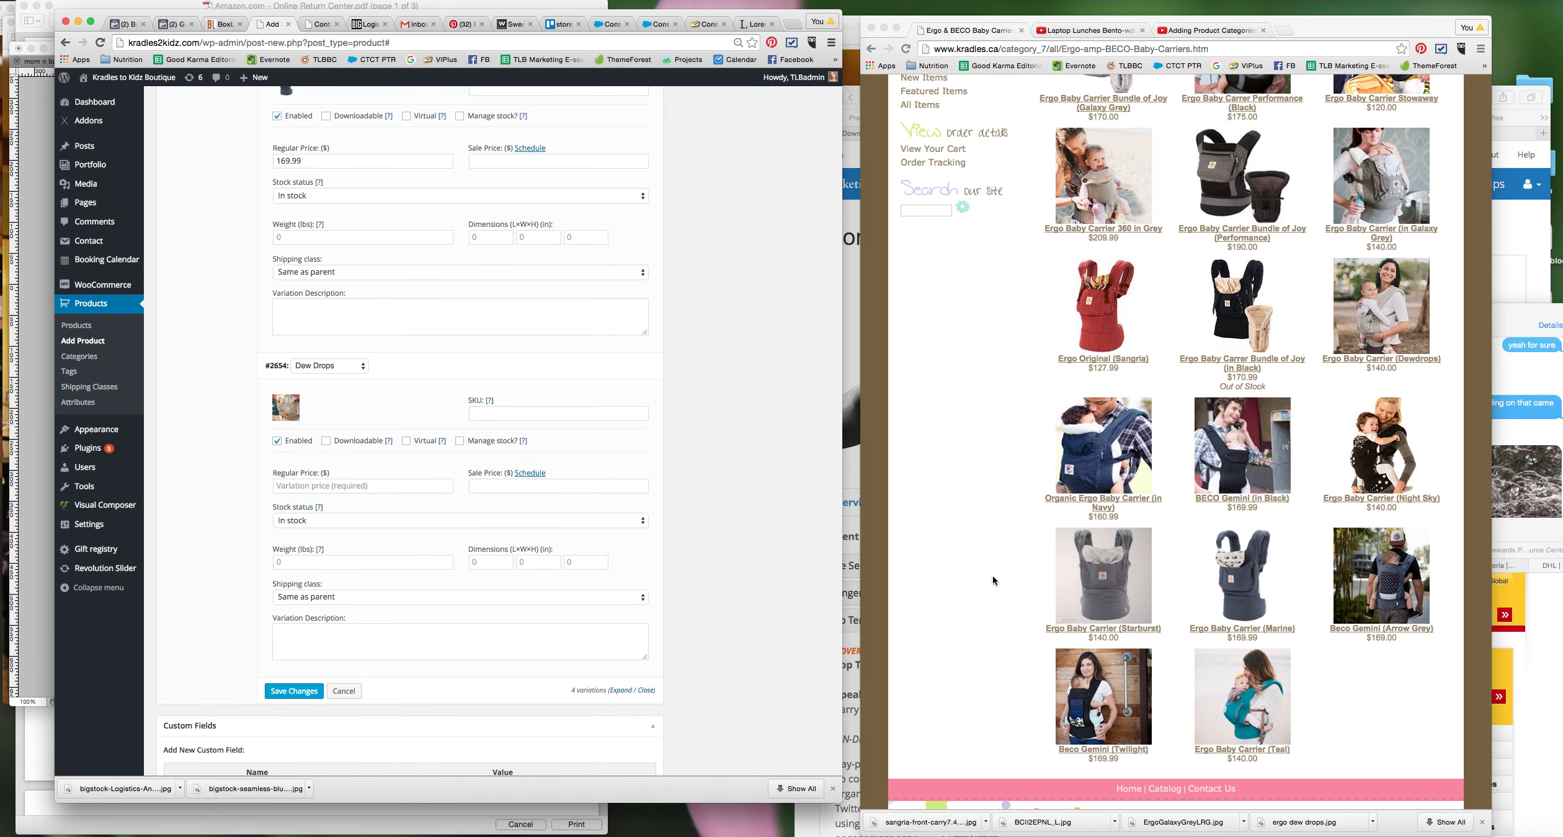
pyautogui.scroll(1, 992, 578)
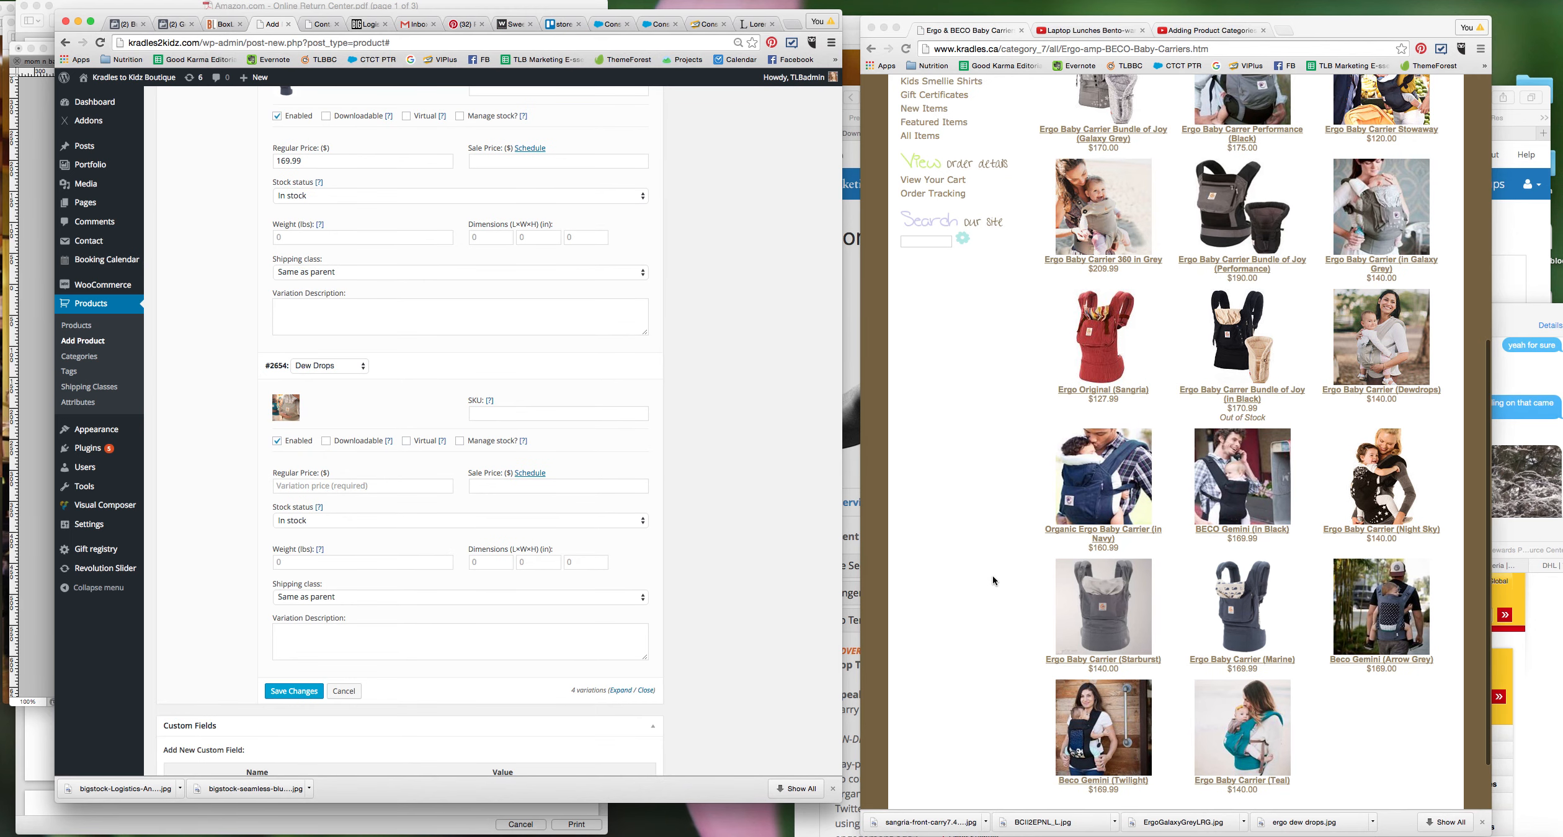
pyautogui.scroll(2, 993, 581)
pyautogui.scroll(5, 993, 580)
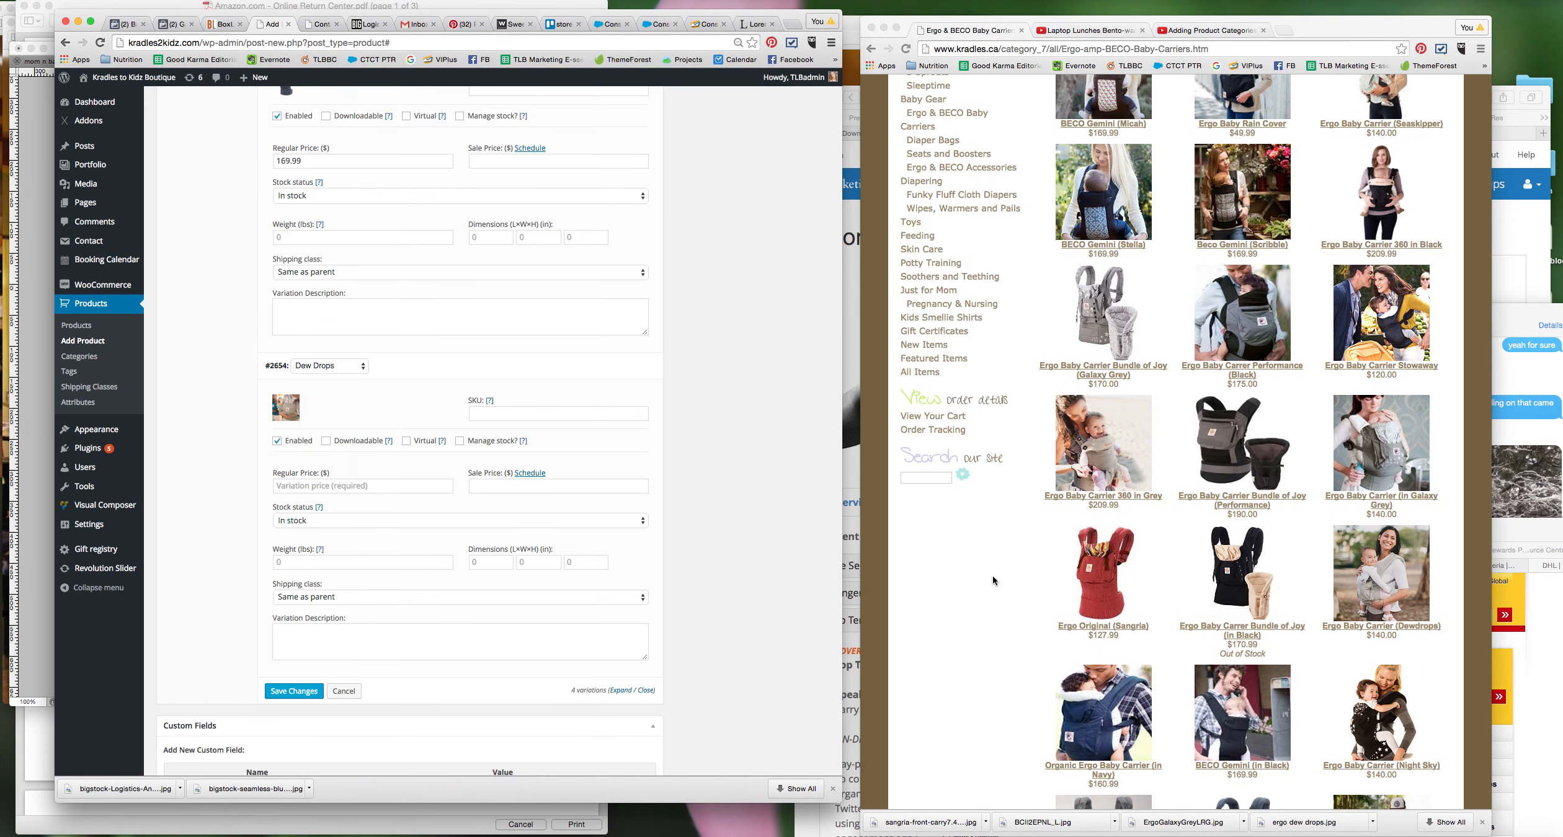
pyautogui.scroll(2, 993, 581)
pyautogui.scroll(4, 993, 581)
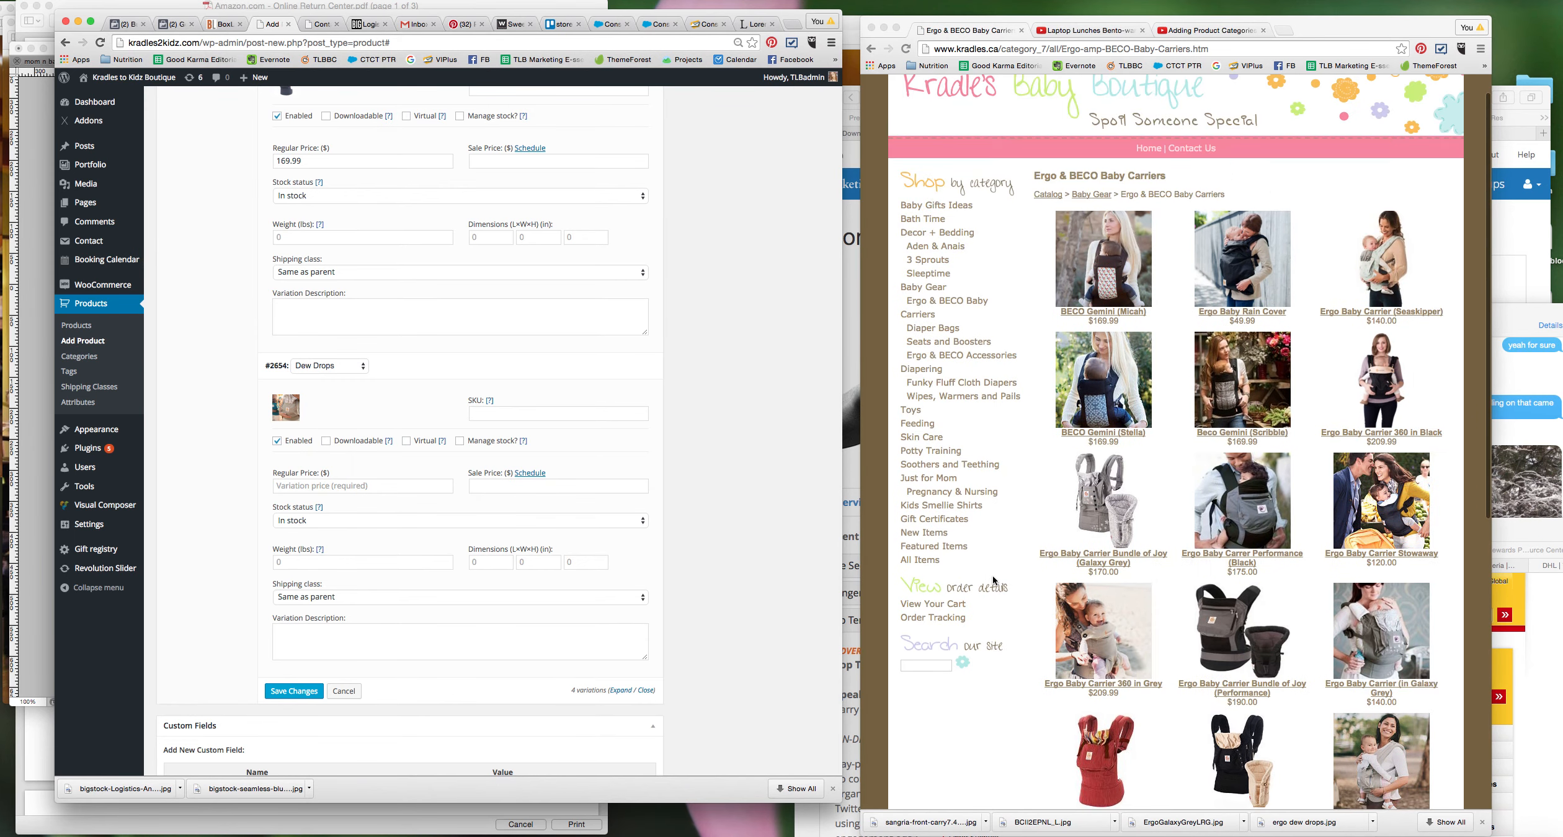
pyautogui.scroll(-8, 993, 581)
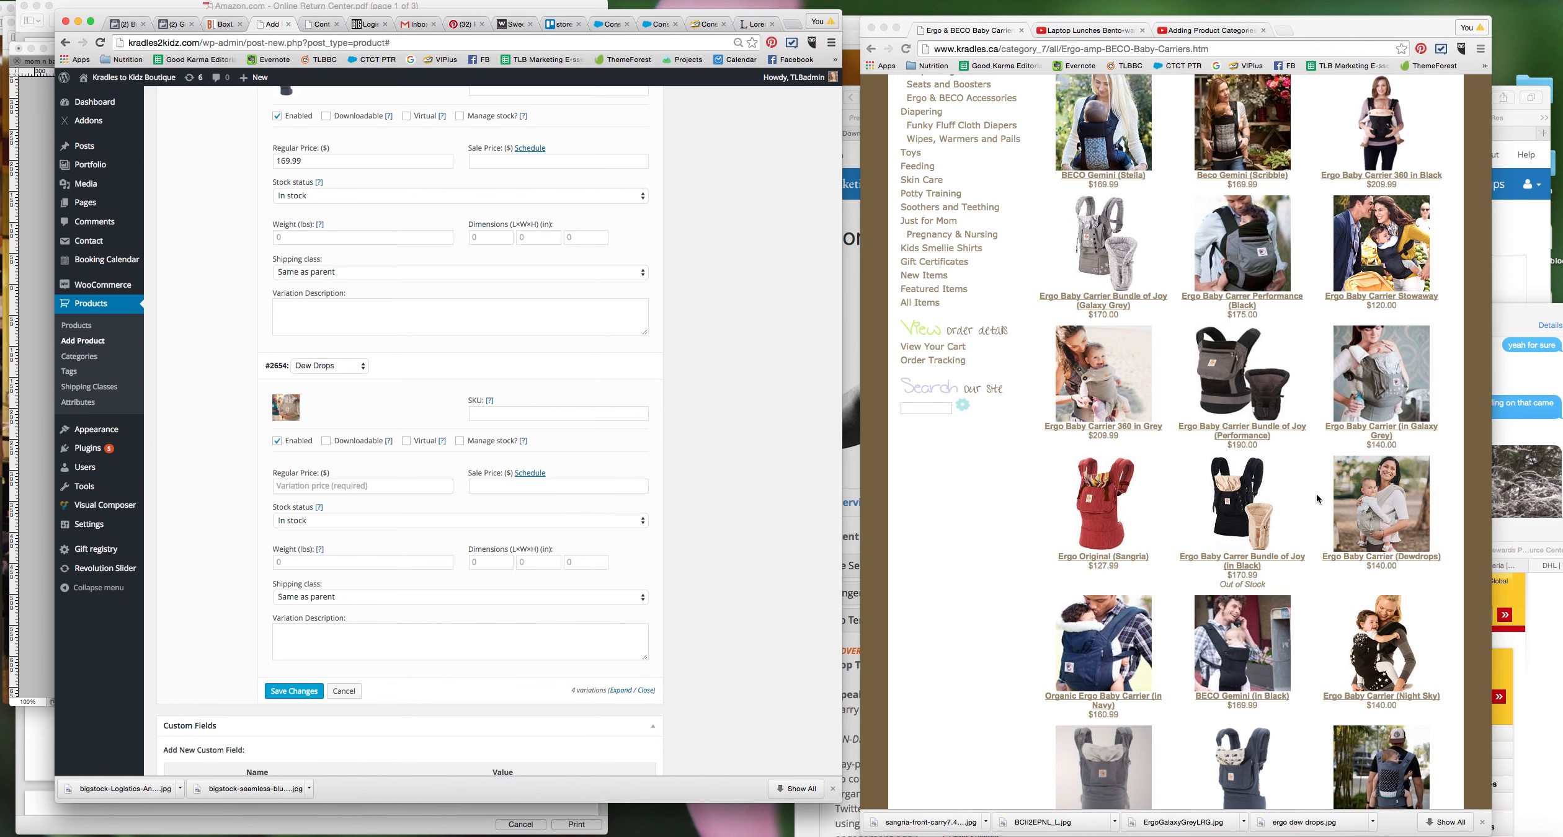
pyautogui.click(1316, 493)
pyautogui.click(1382, 513)
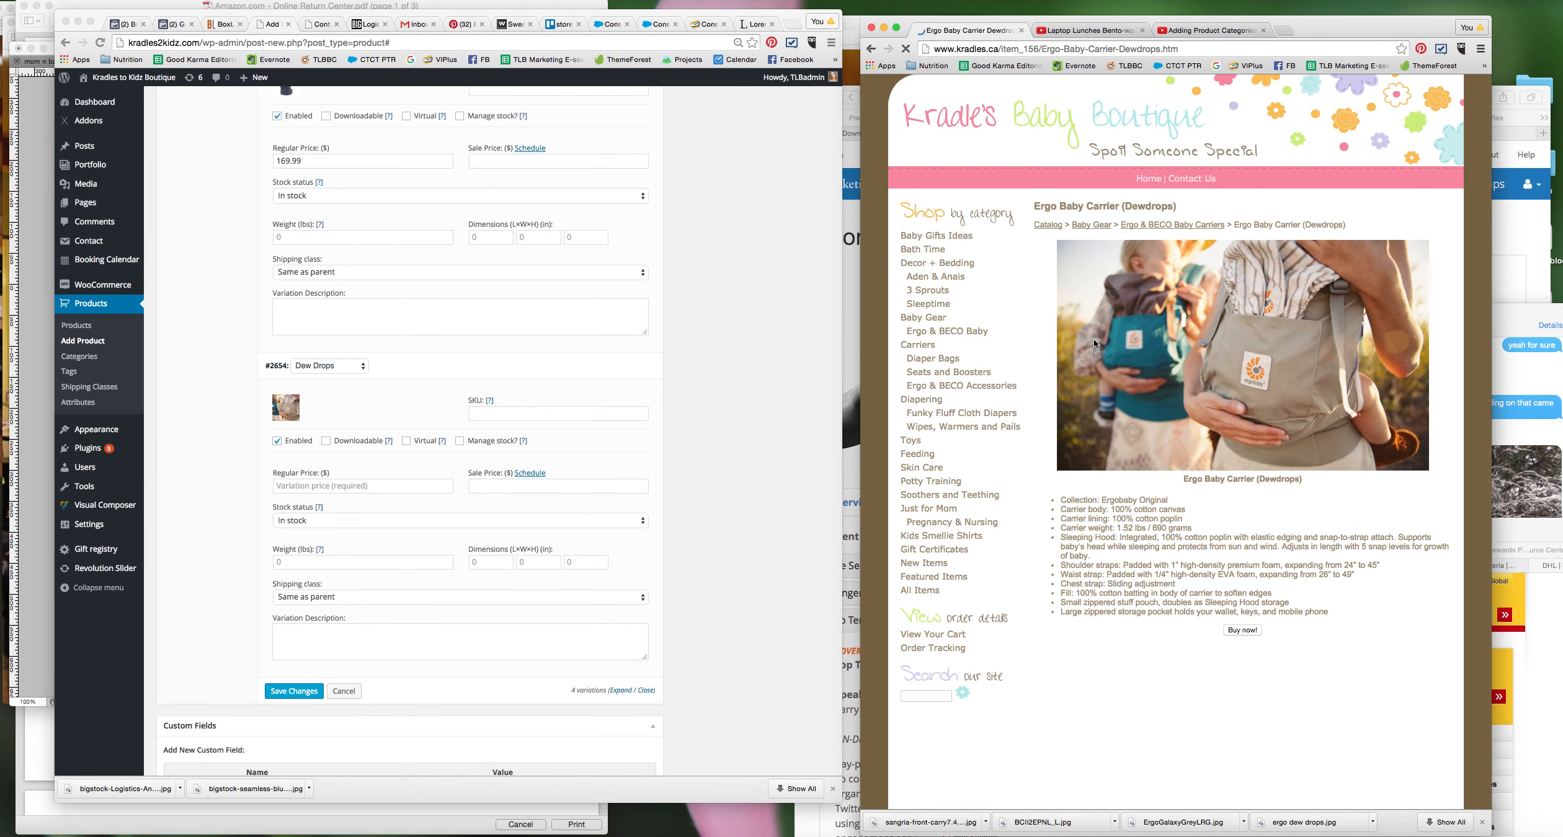
# Step: Set the Dew Drops variation's regular price to 140.00 and save the variation changes
pyautogui.click(324, 486)
pyautogui.write('140.0')
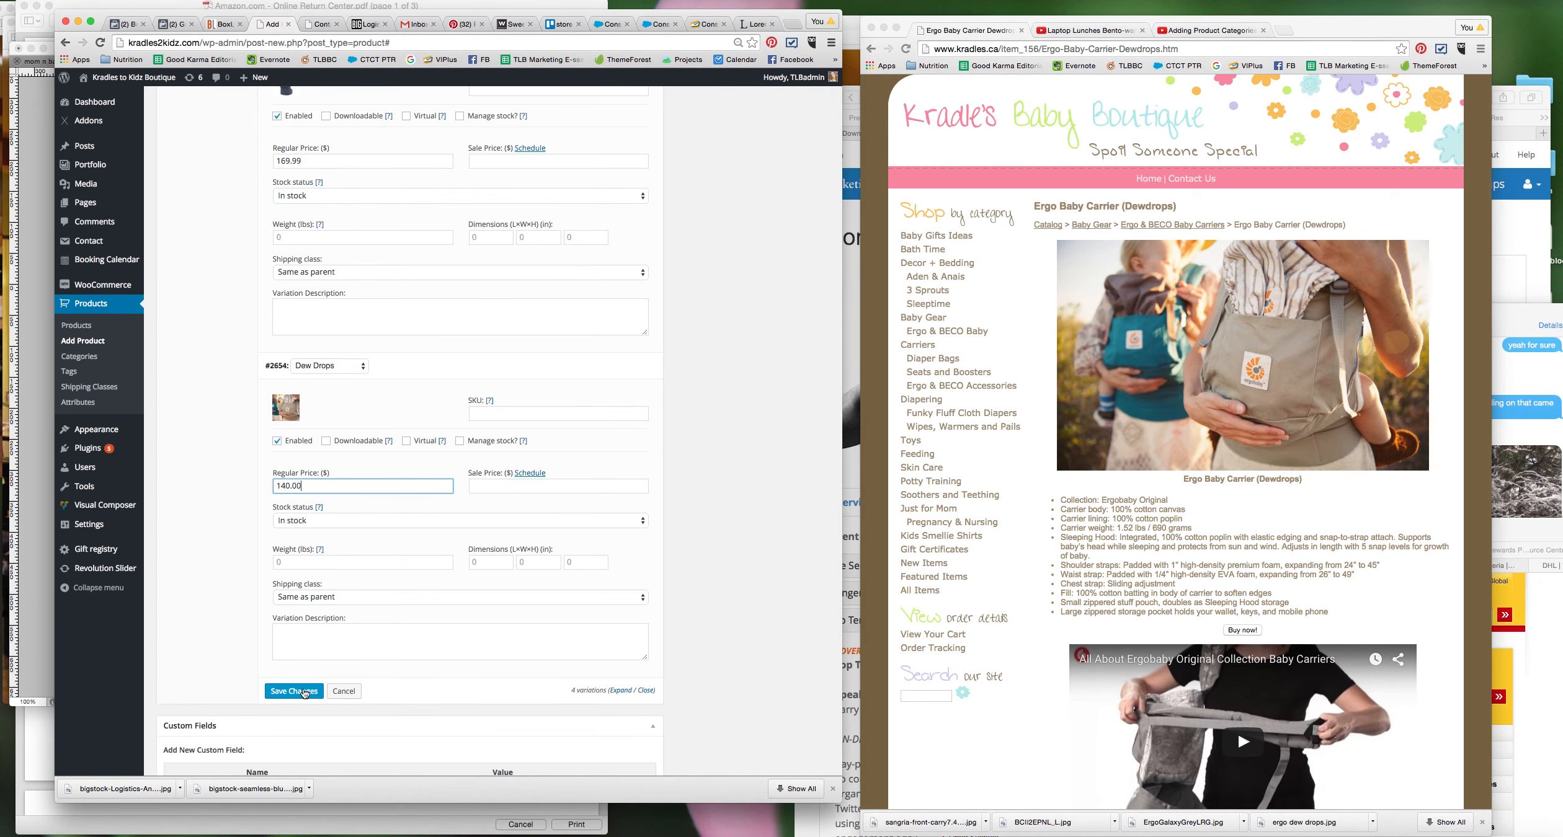
pyautogui.write('0')
pyautogui.click(304, 693)
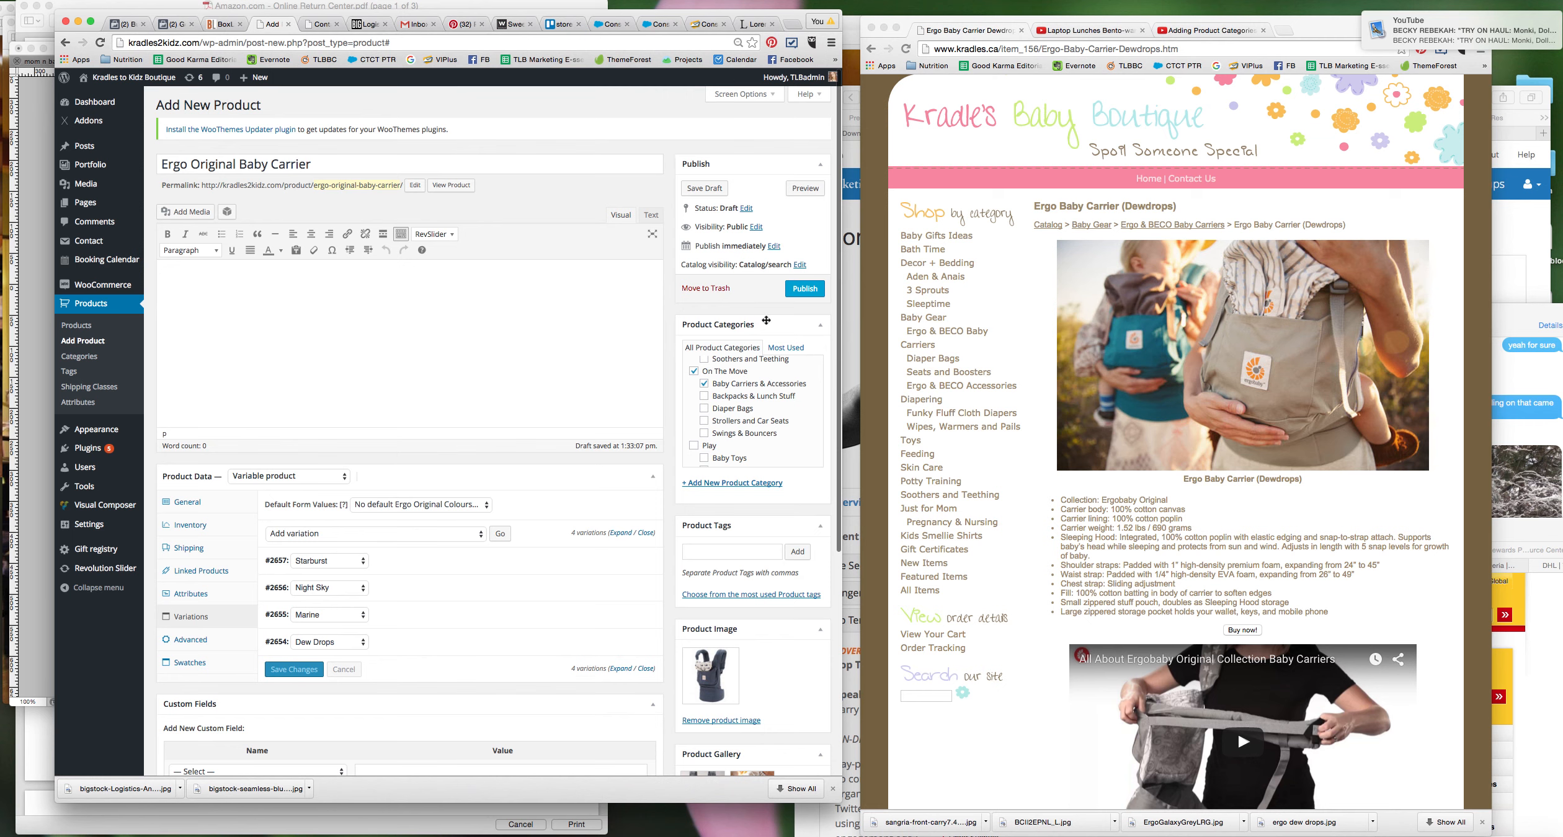
# Step: Publish the Ergo Original Baby Carrier product and view its live shop page
pyautogui.click(805, 289)
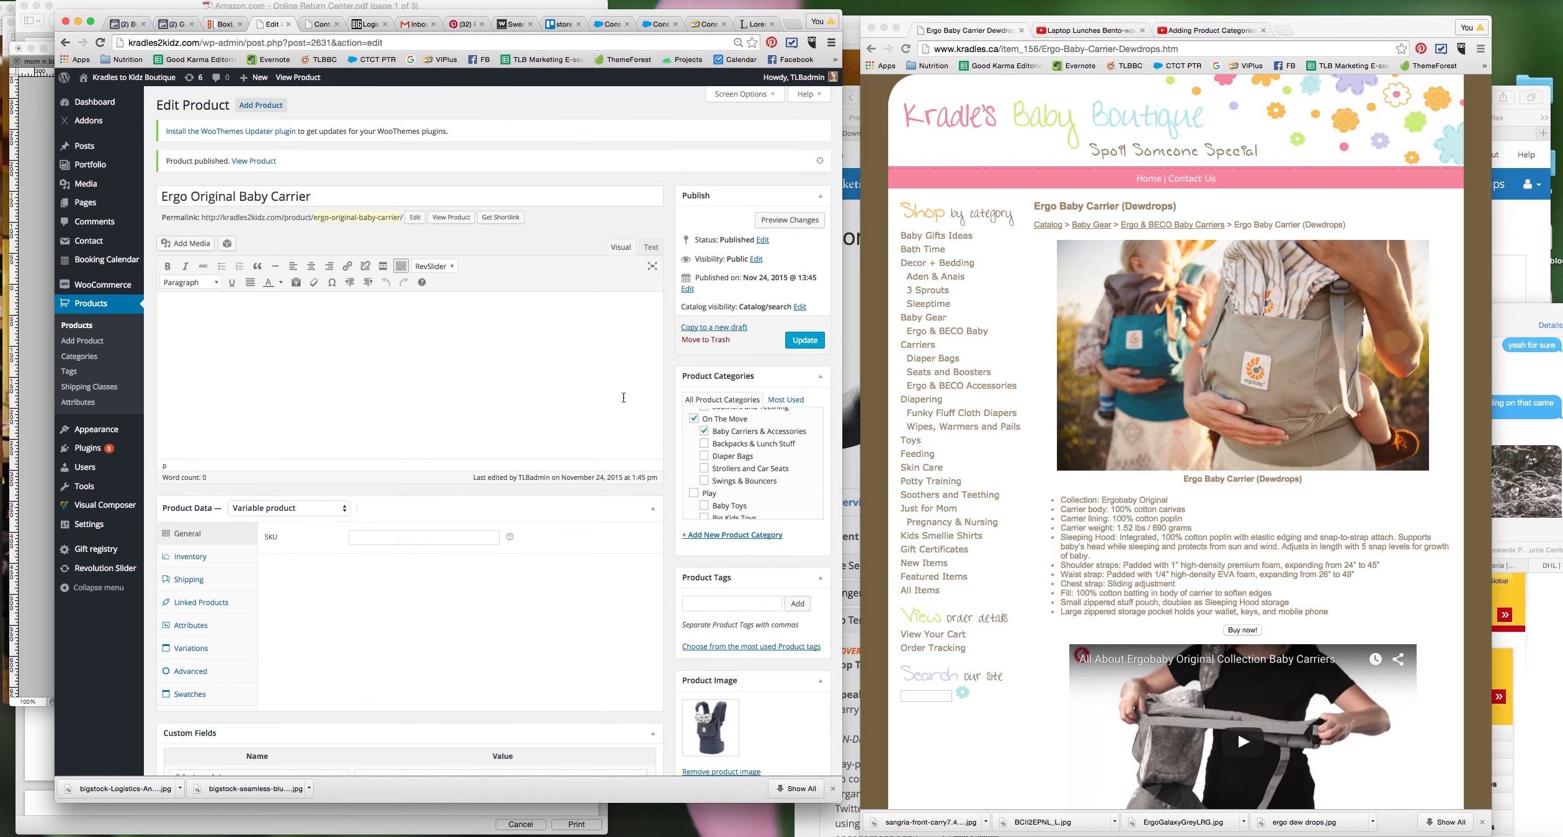
pyautogui.scroll(-6, 623, 397)
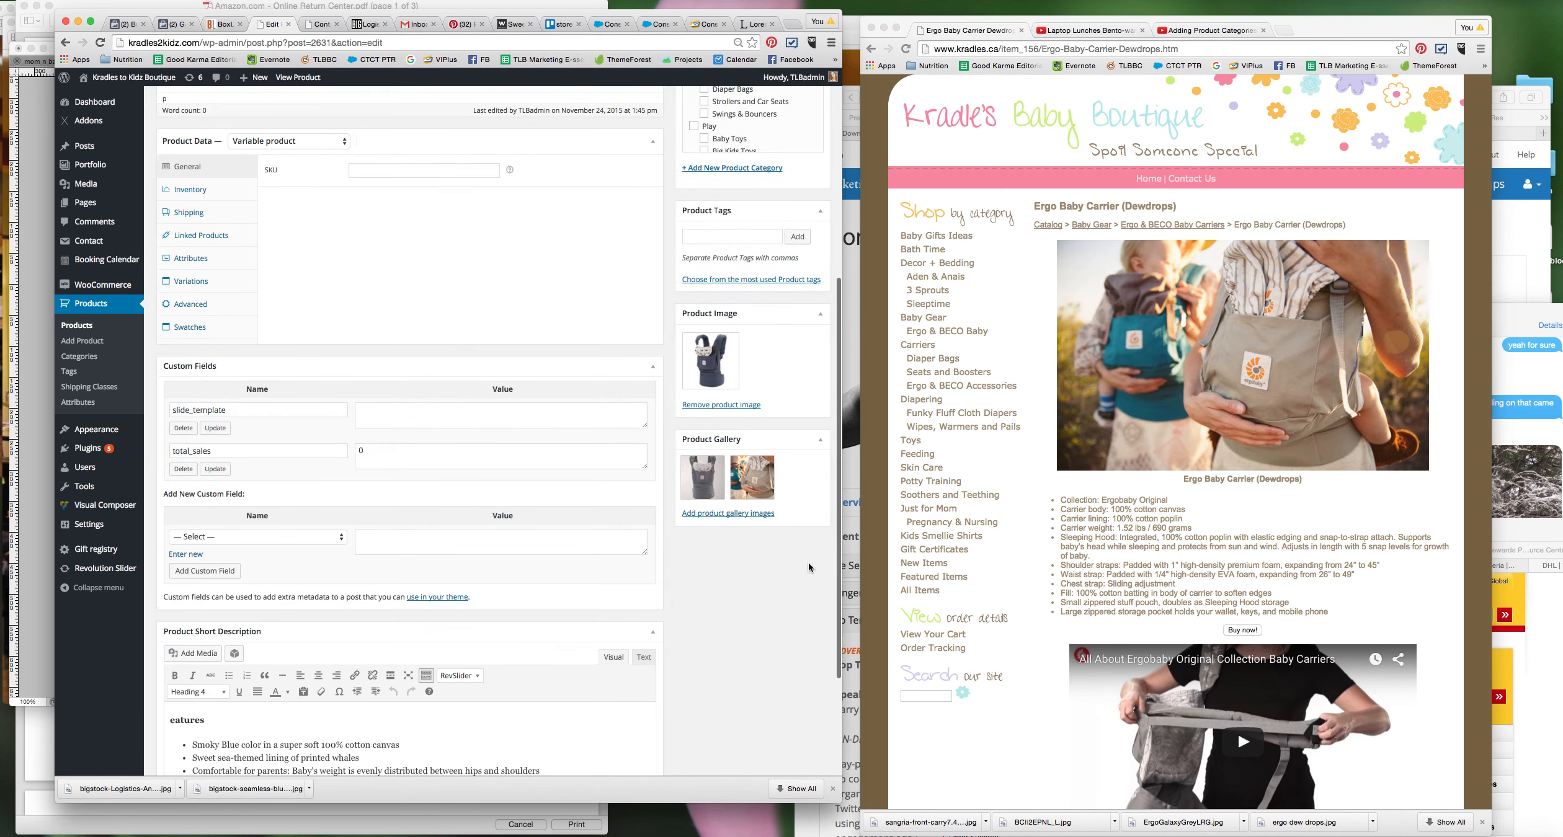
pyautogui.scroll(6, 574, 357)
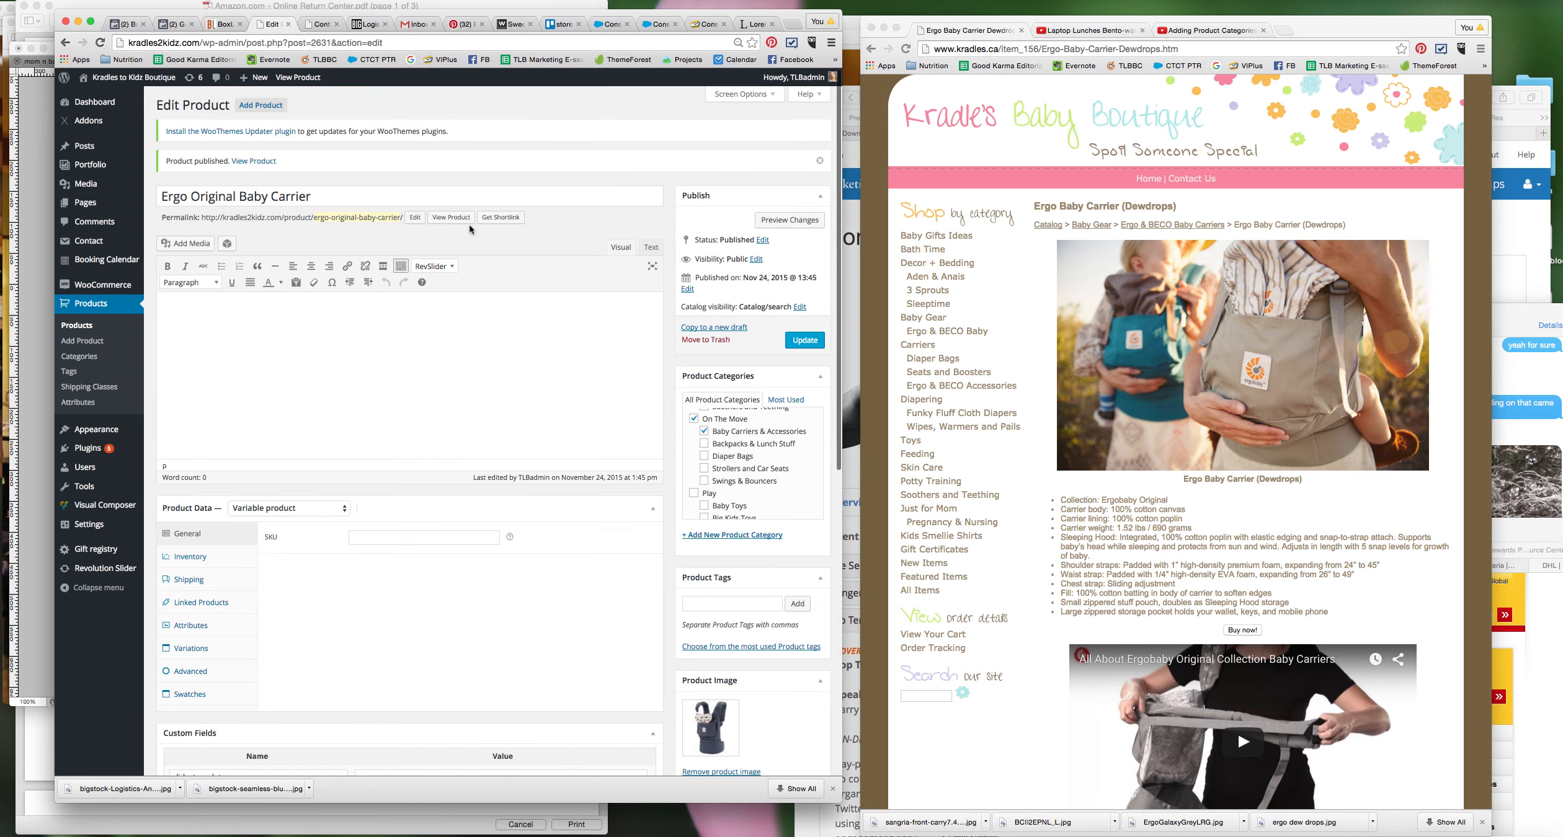
pyautogui.click(452, 217)
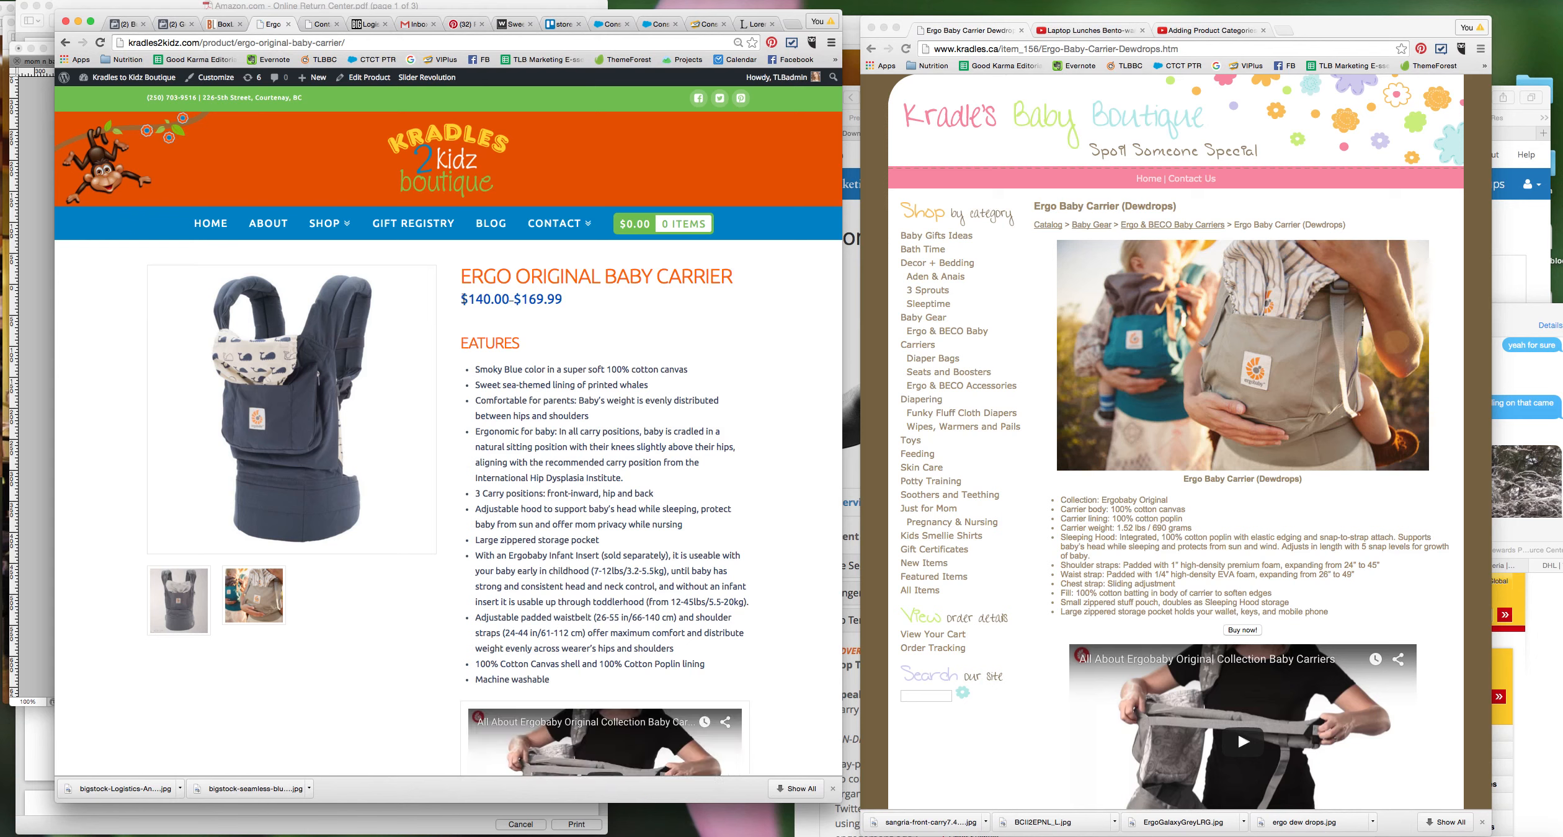
# Step: Review the live product page's price range and browse its gallery images in the enlarged view
pyautogui.moveTo(460, 299); pyautogui.dragTo(562, 301)
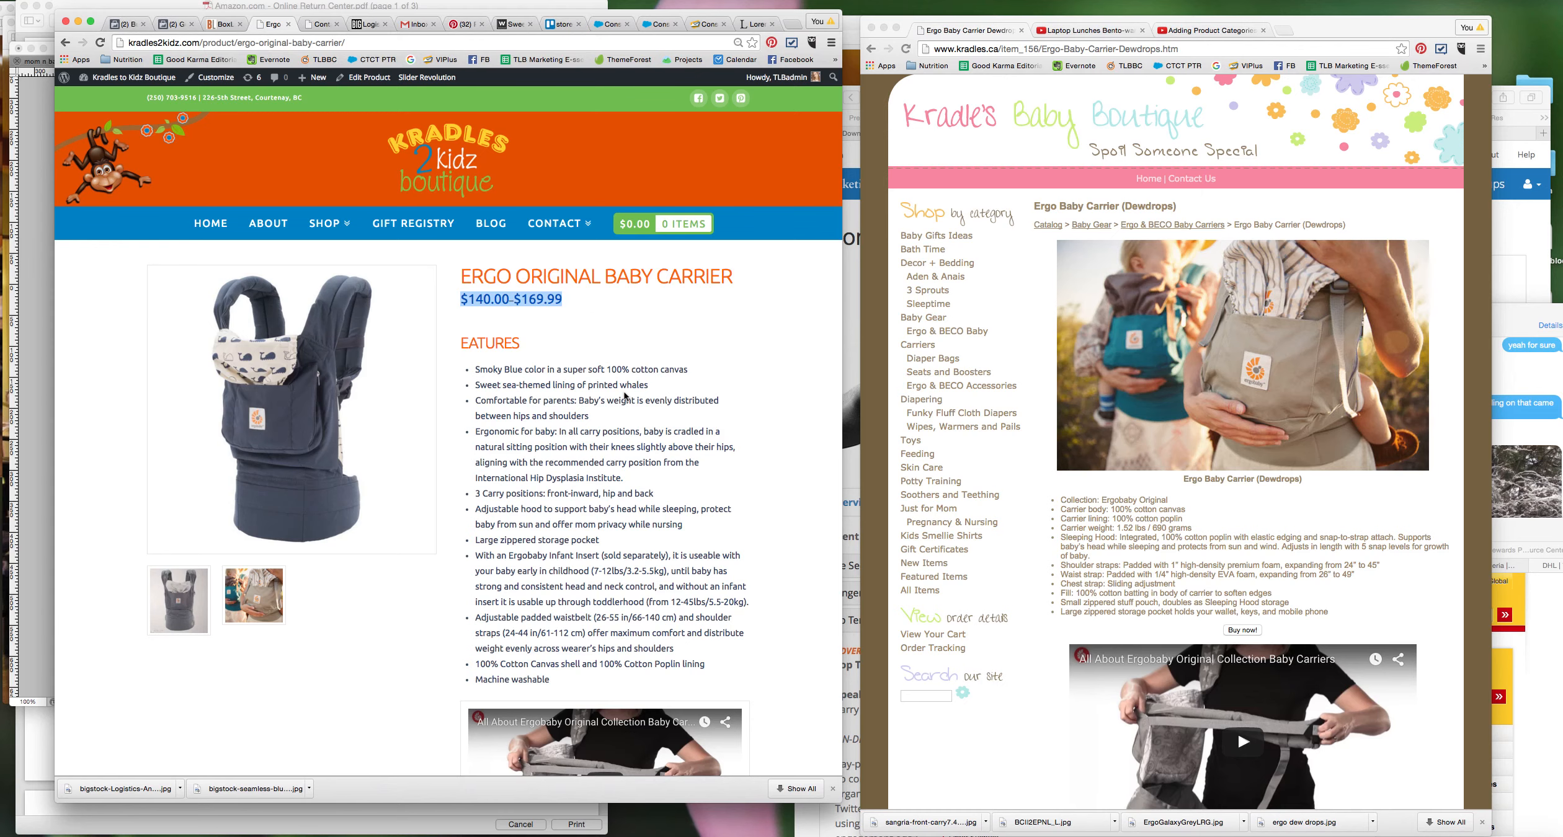
pyautogui.scroll(-4, 624, 393)
pyautogui.scroll(-1, 625, 392)
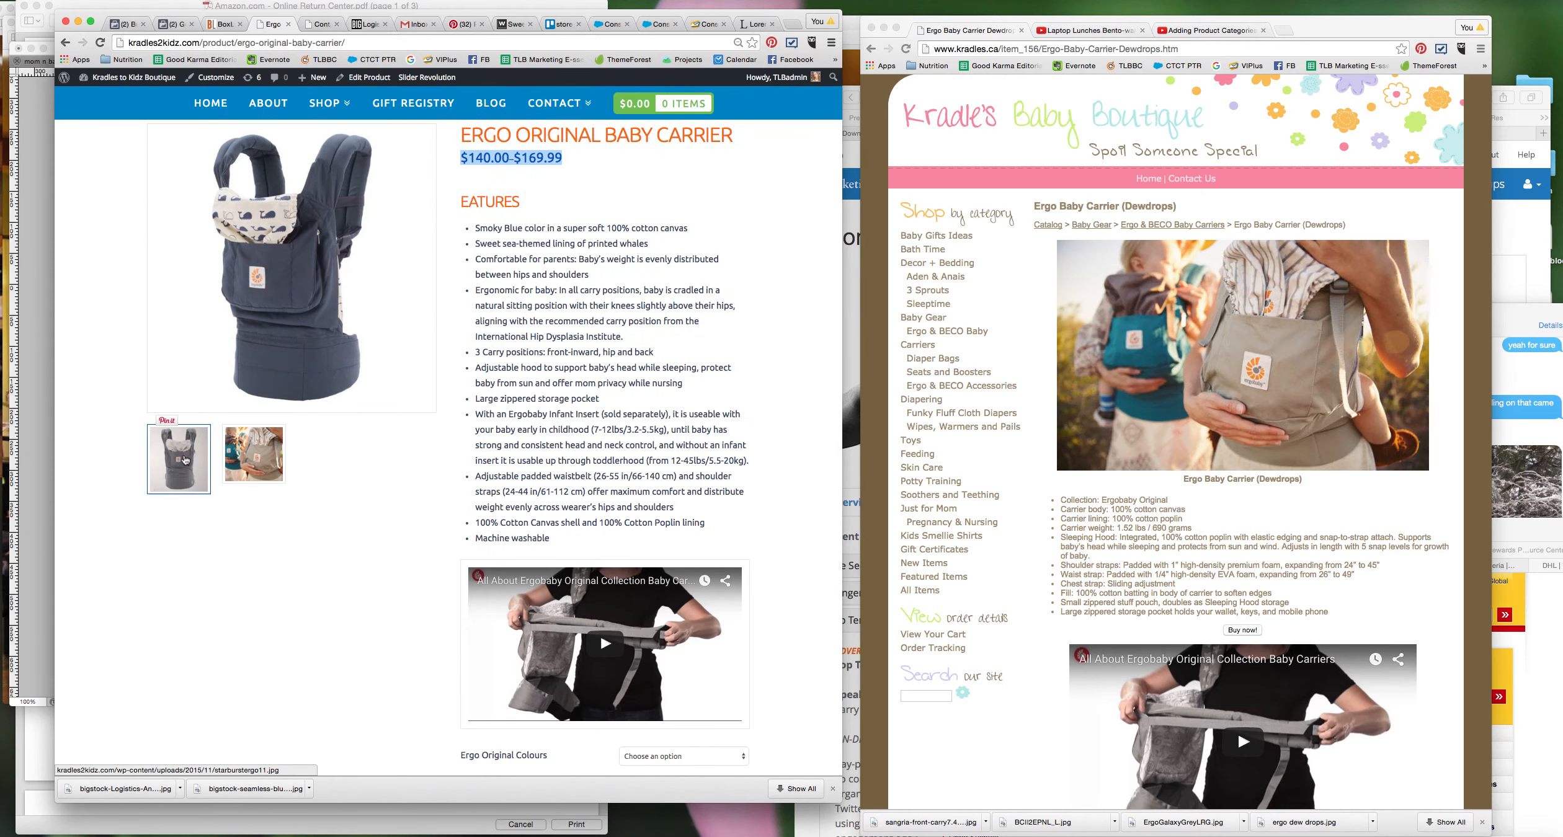
pyautogui.click(252, 455)
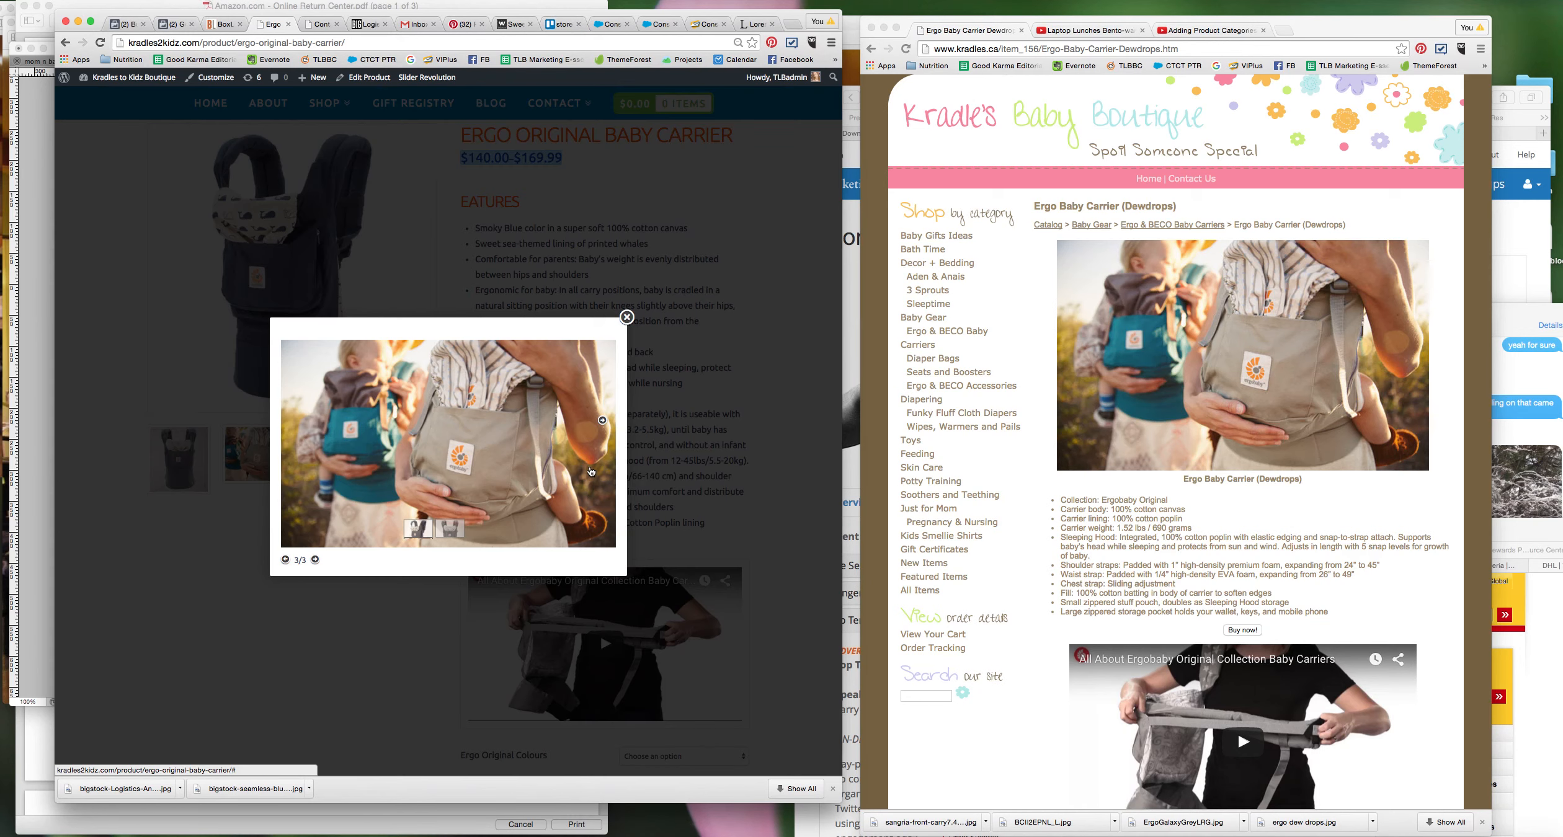
pyautogui.click(315, 560)
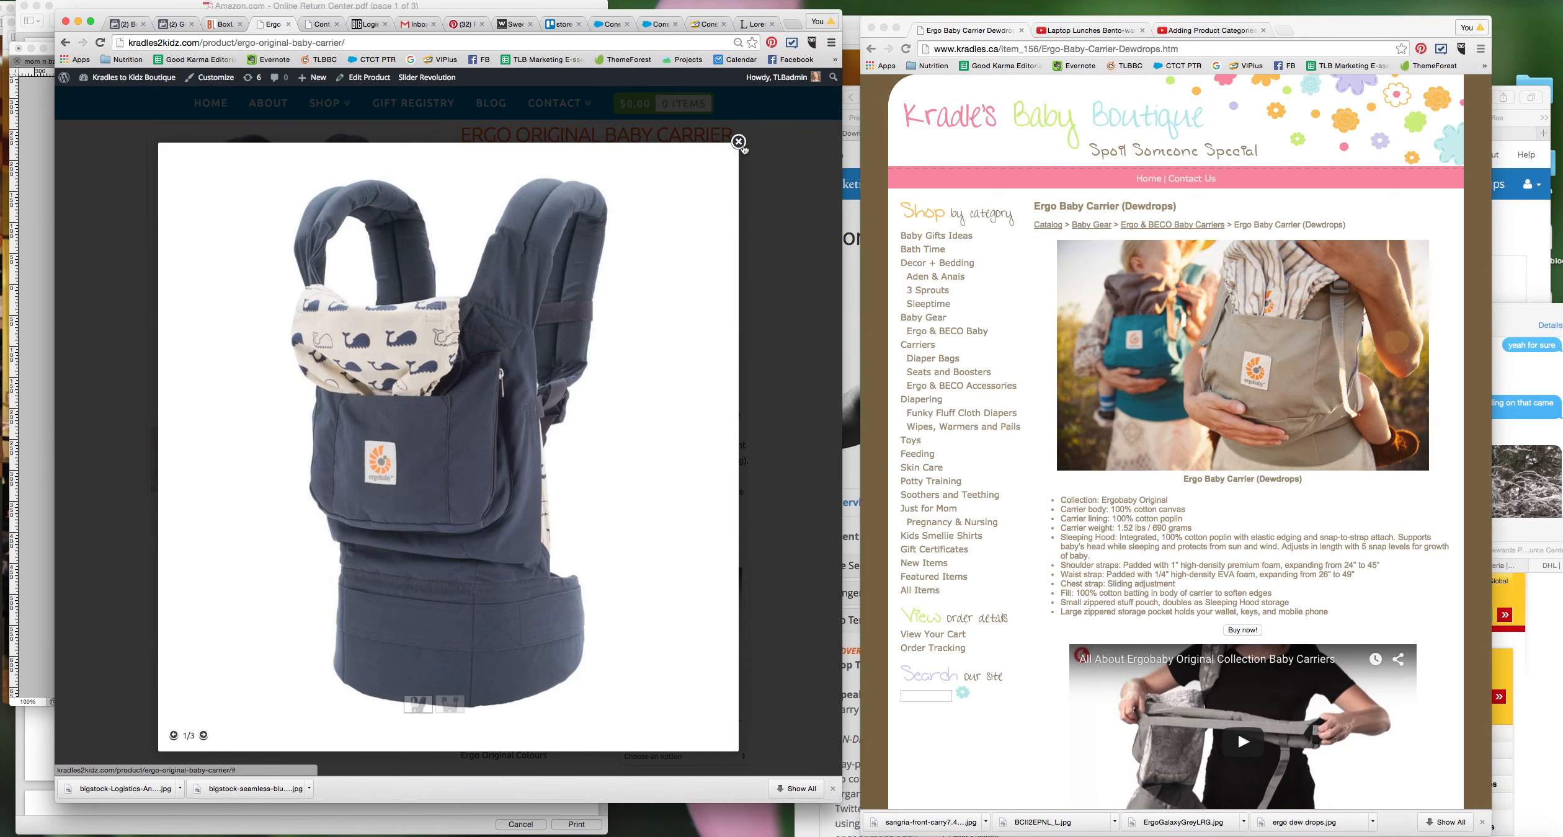
pyautogui.click(741, 145)
# Step: Choose Dew Drops under Ergo Original Colours on the live page and check its price and main image
pyautogui.scroll(-3, 797, 337)
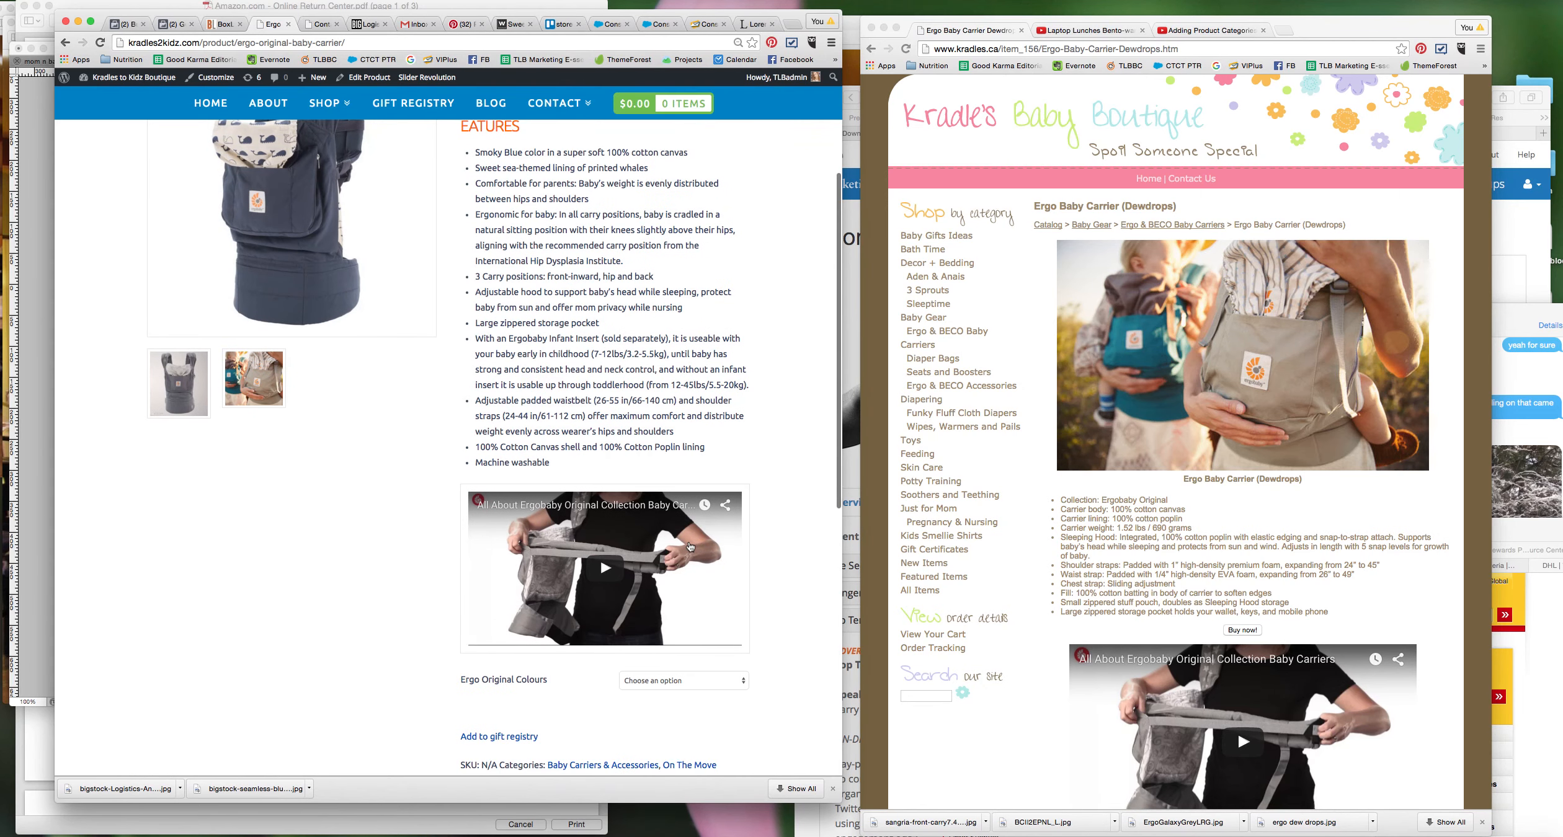
pyautogui.scroll(-3, 407, 541)
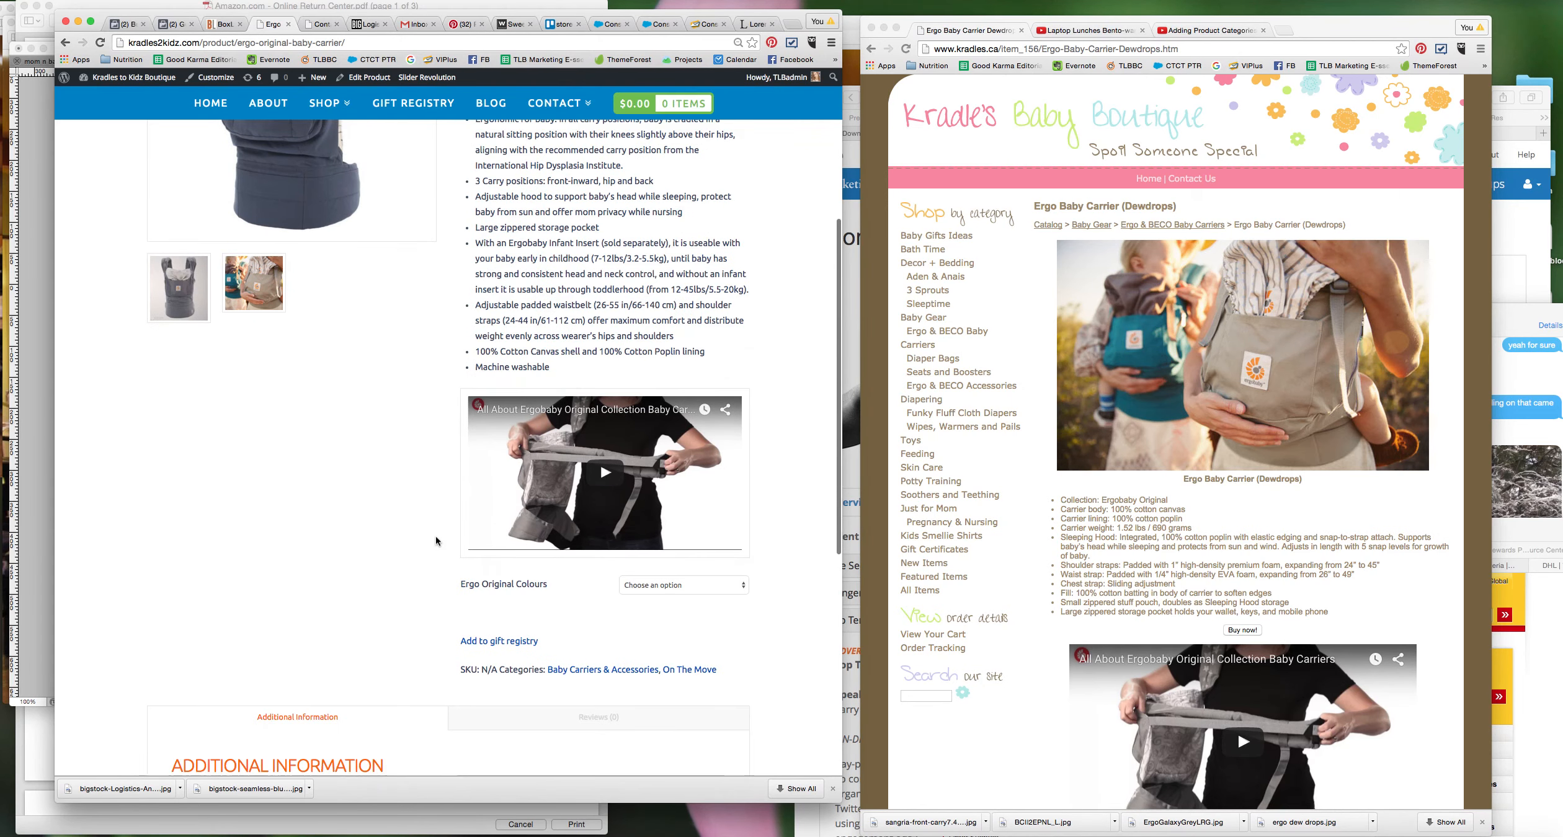
pyautogui.click(639, 585)
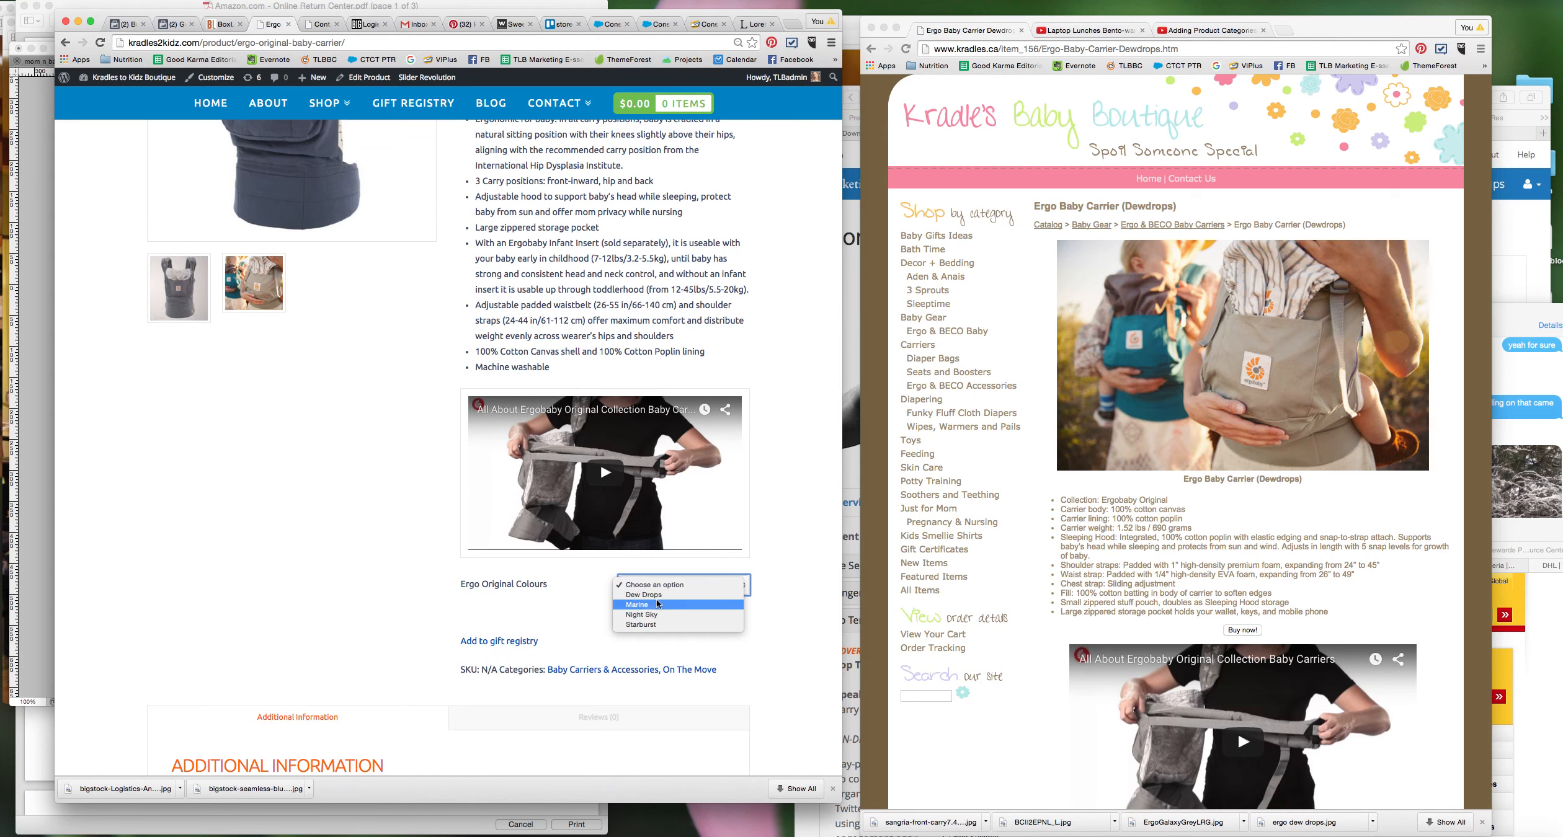
pyautogui.click(654, 595)
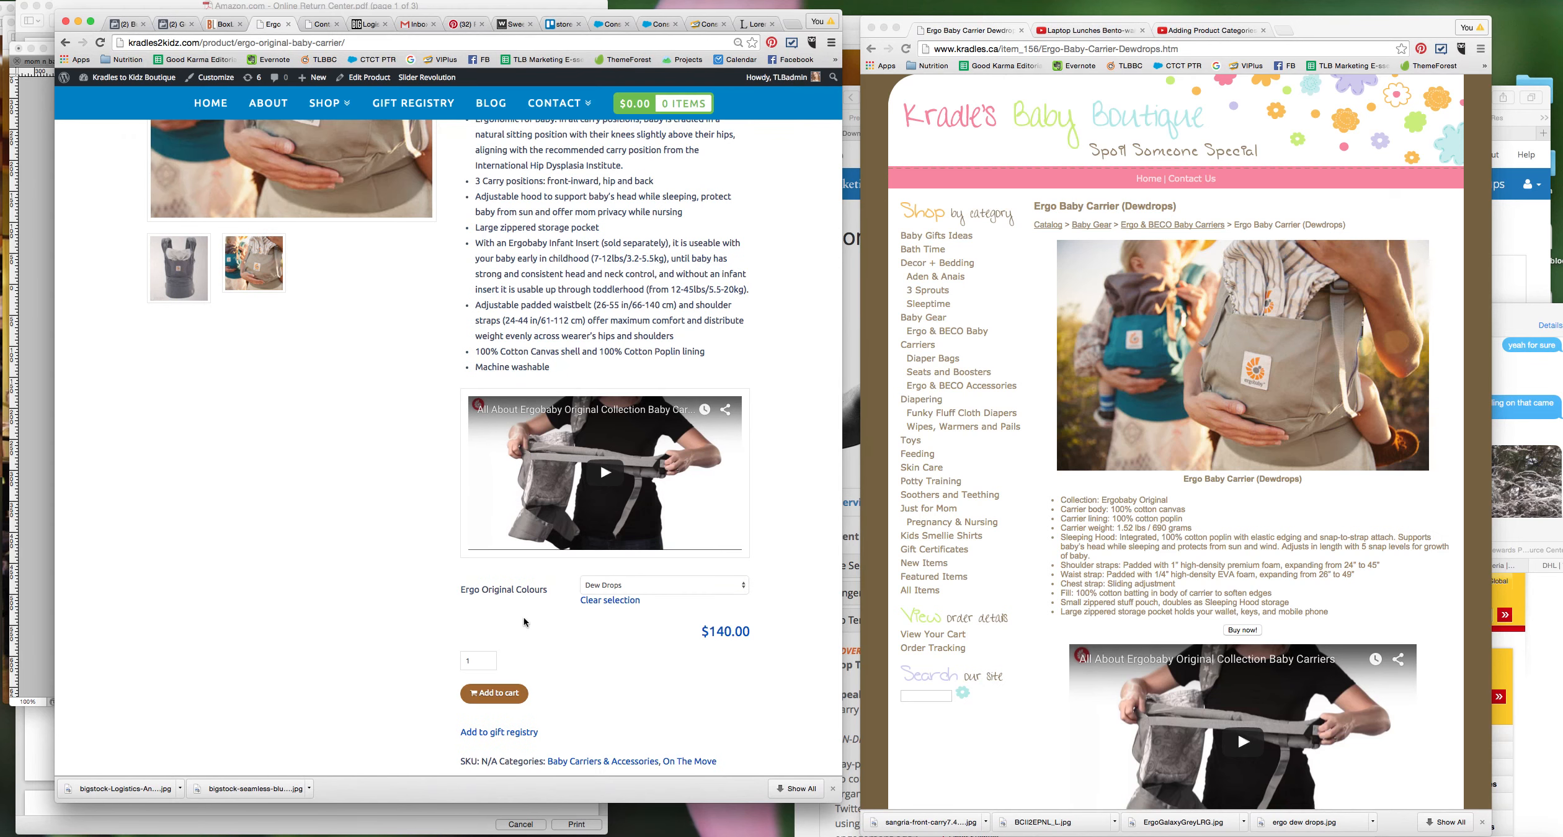
pyautogui.scroll(-3, 572, 613)
pyautogui.scroll(3, 571, 615)
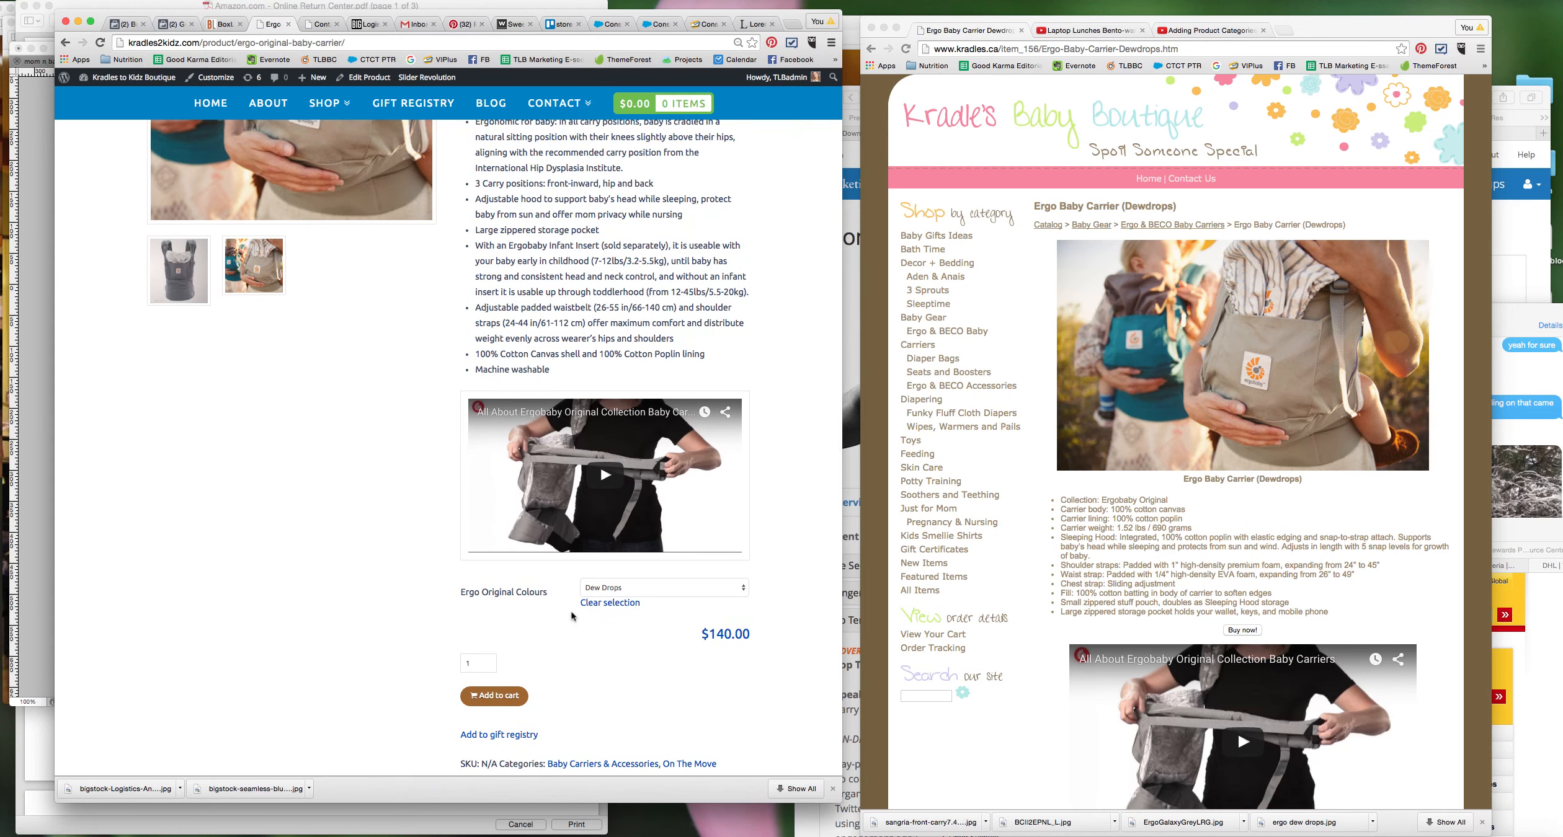
pyautogui.scroll(7, 578, 388)
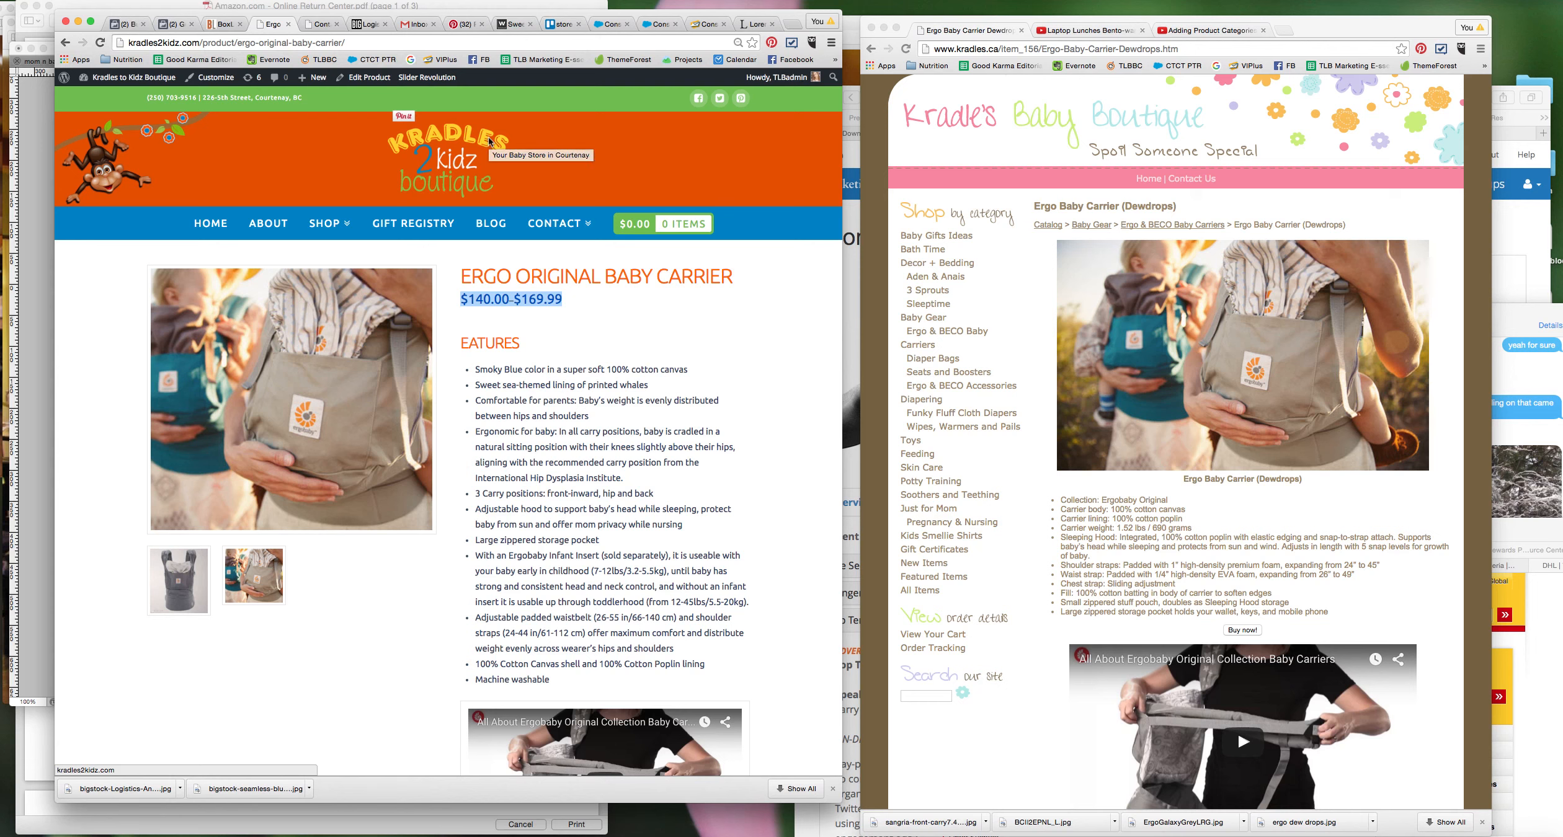
# Step: Reopen the product for editing and correct the short description's heading to "Features"
pyautogui.click(365, 79)
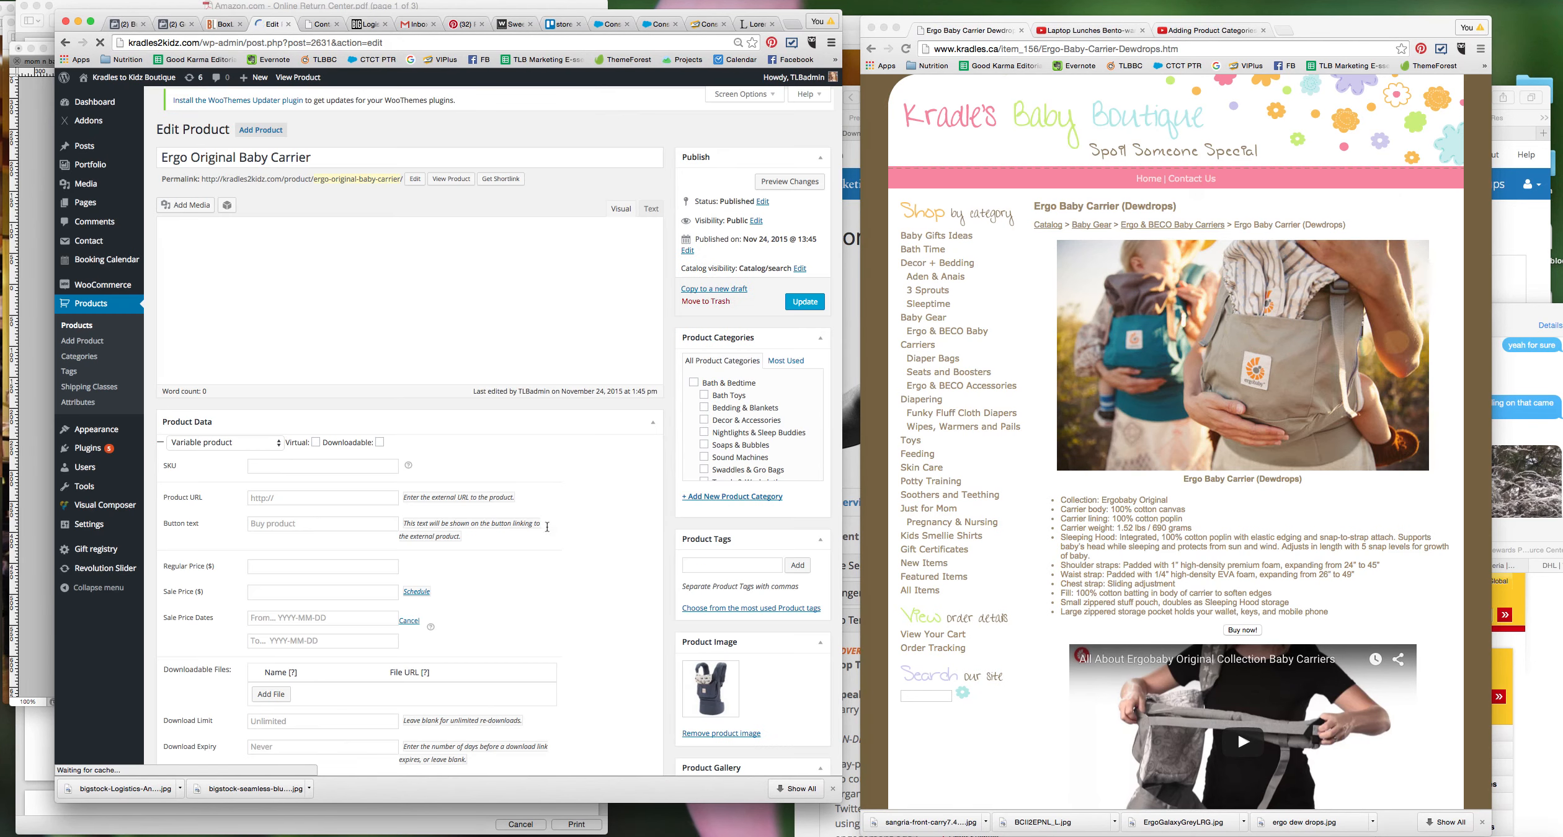
pyautogui.scroll(-10, 549, 509)
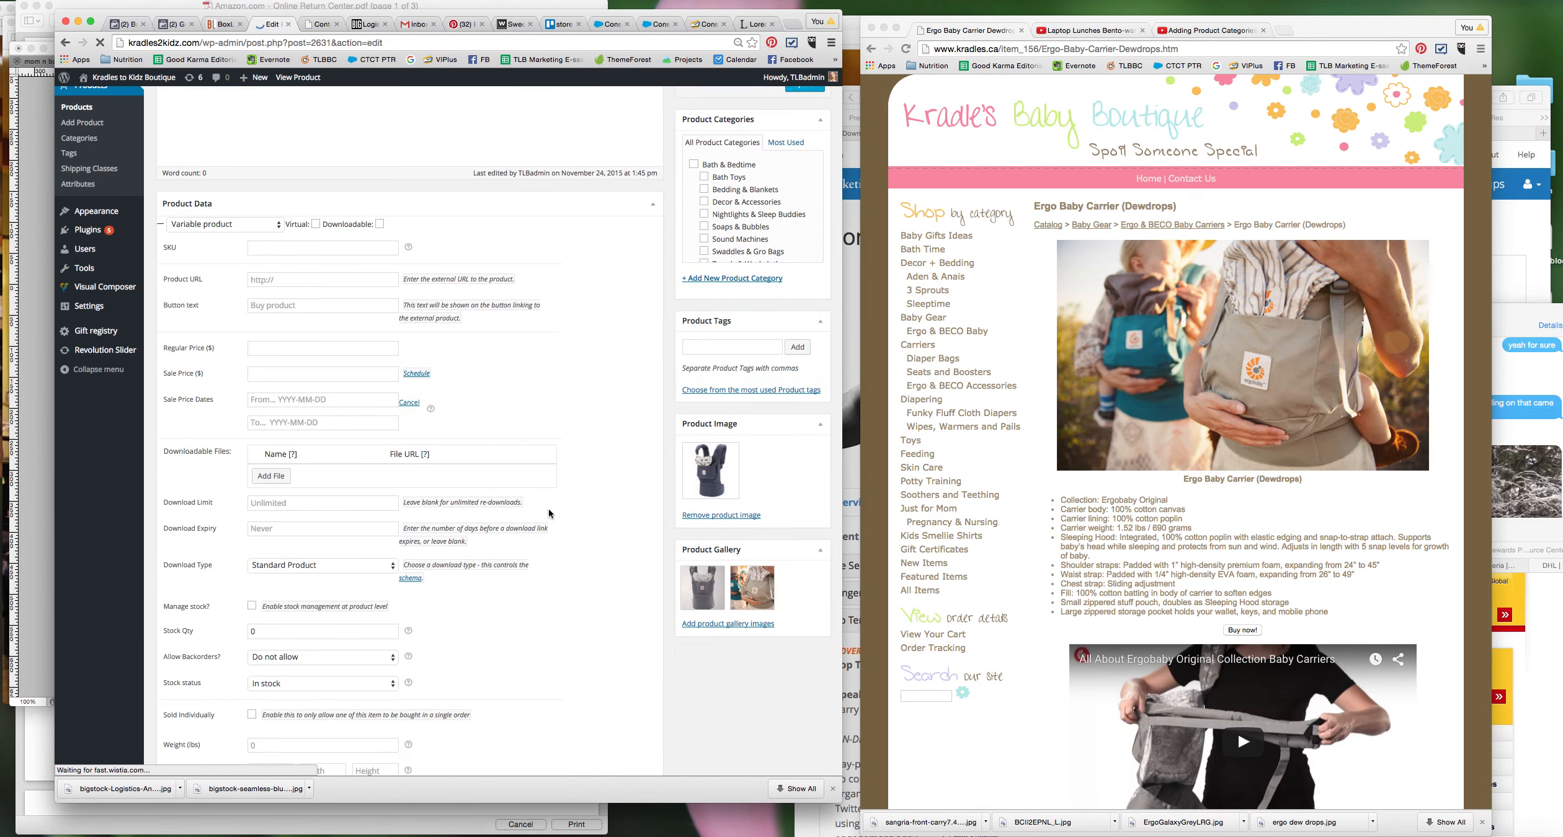
pyautogui.scroll(-10, 548, 509)
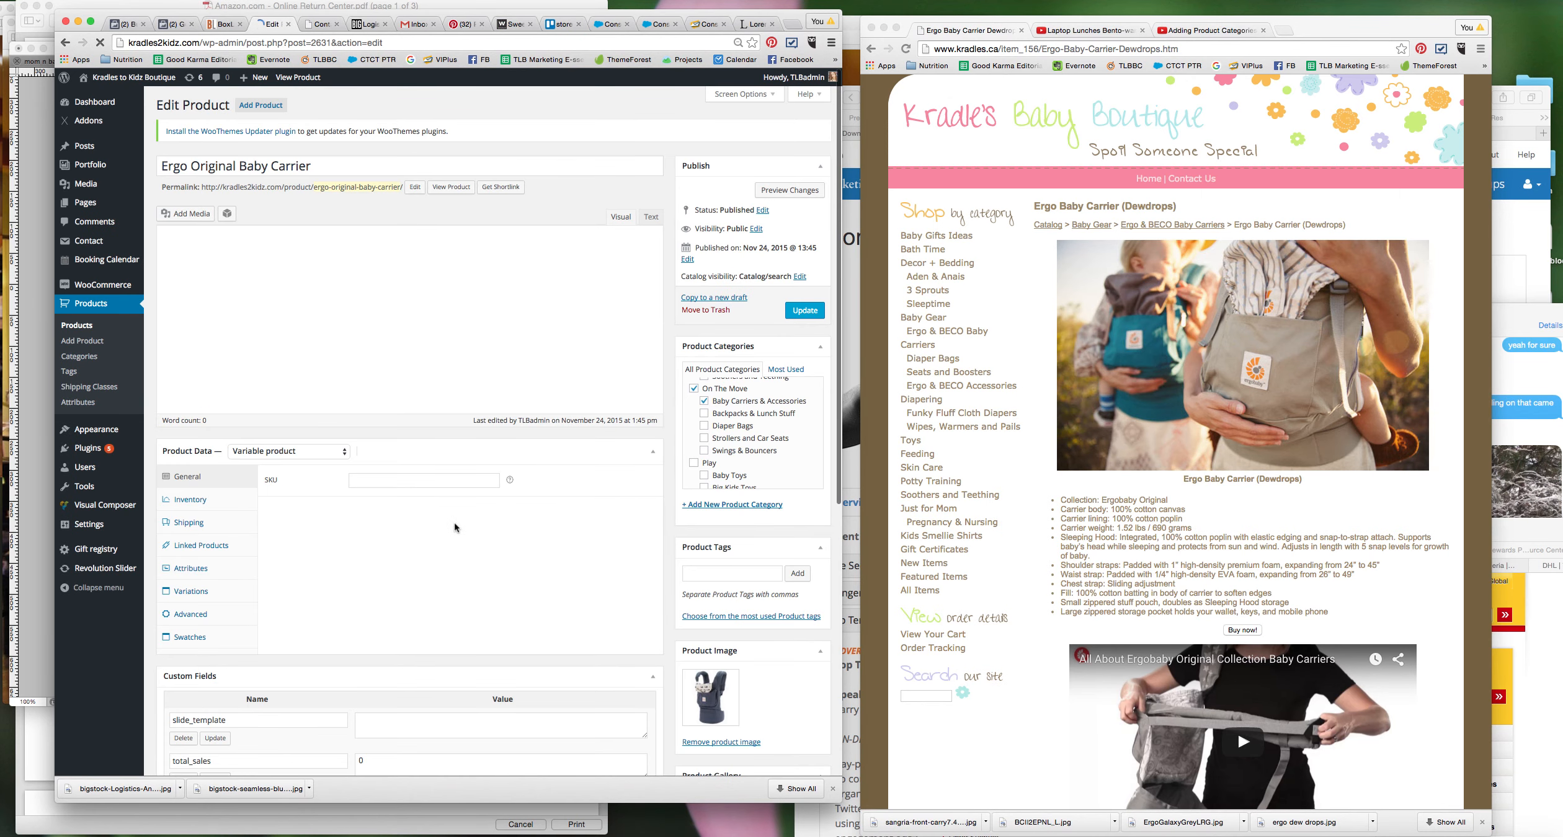
pyautogui.scroll(-5, 454, 523)
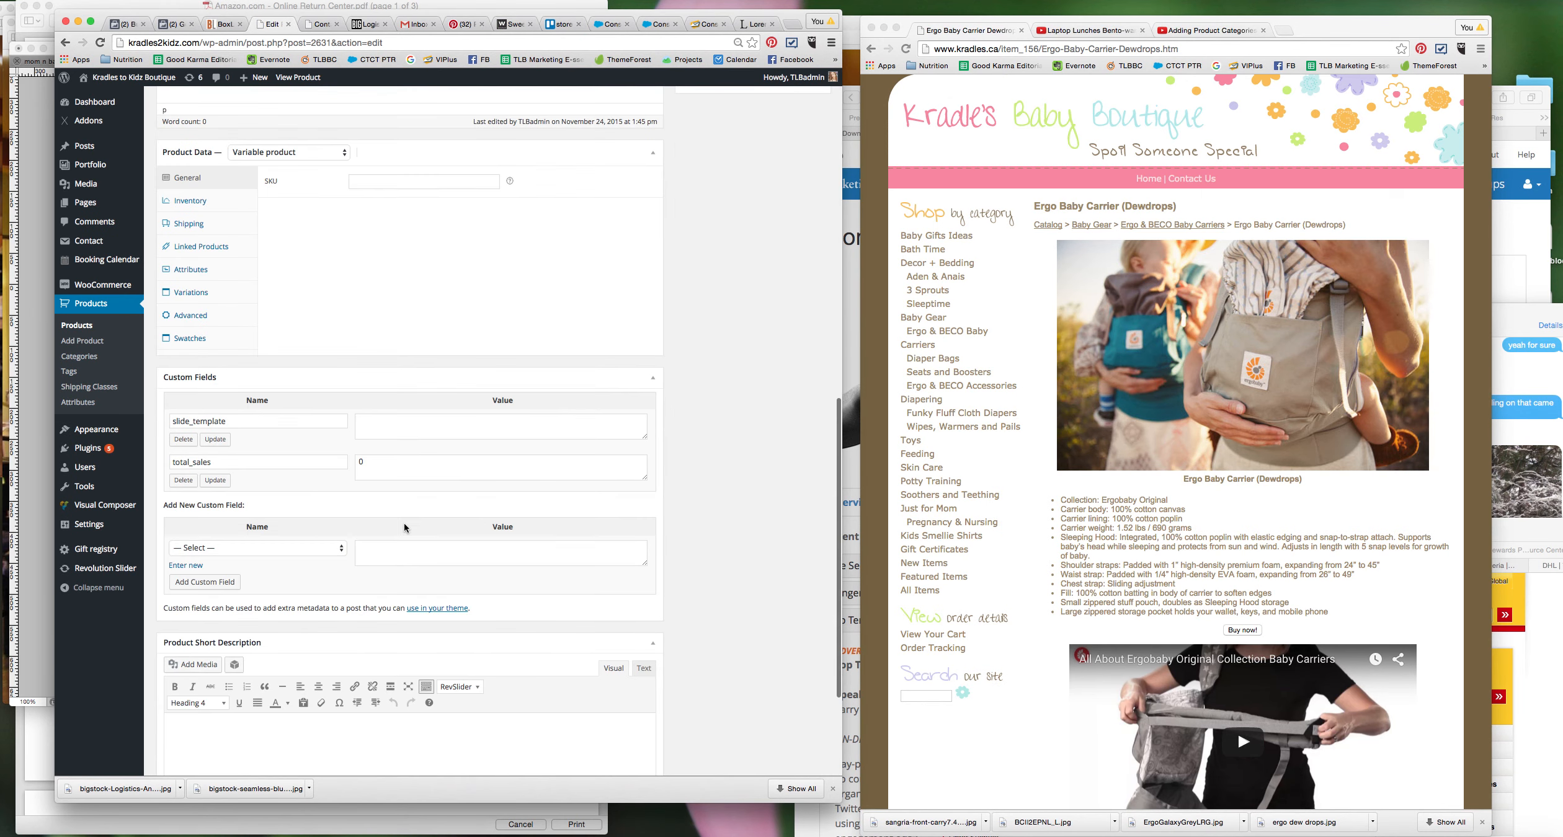
pyautogui.scroll(-3, 405, 523)
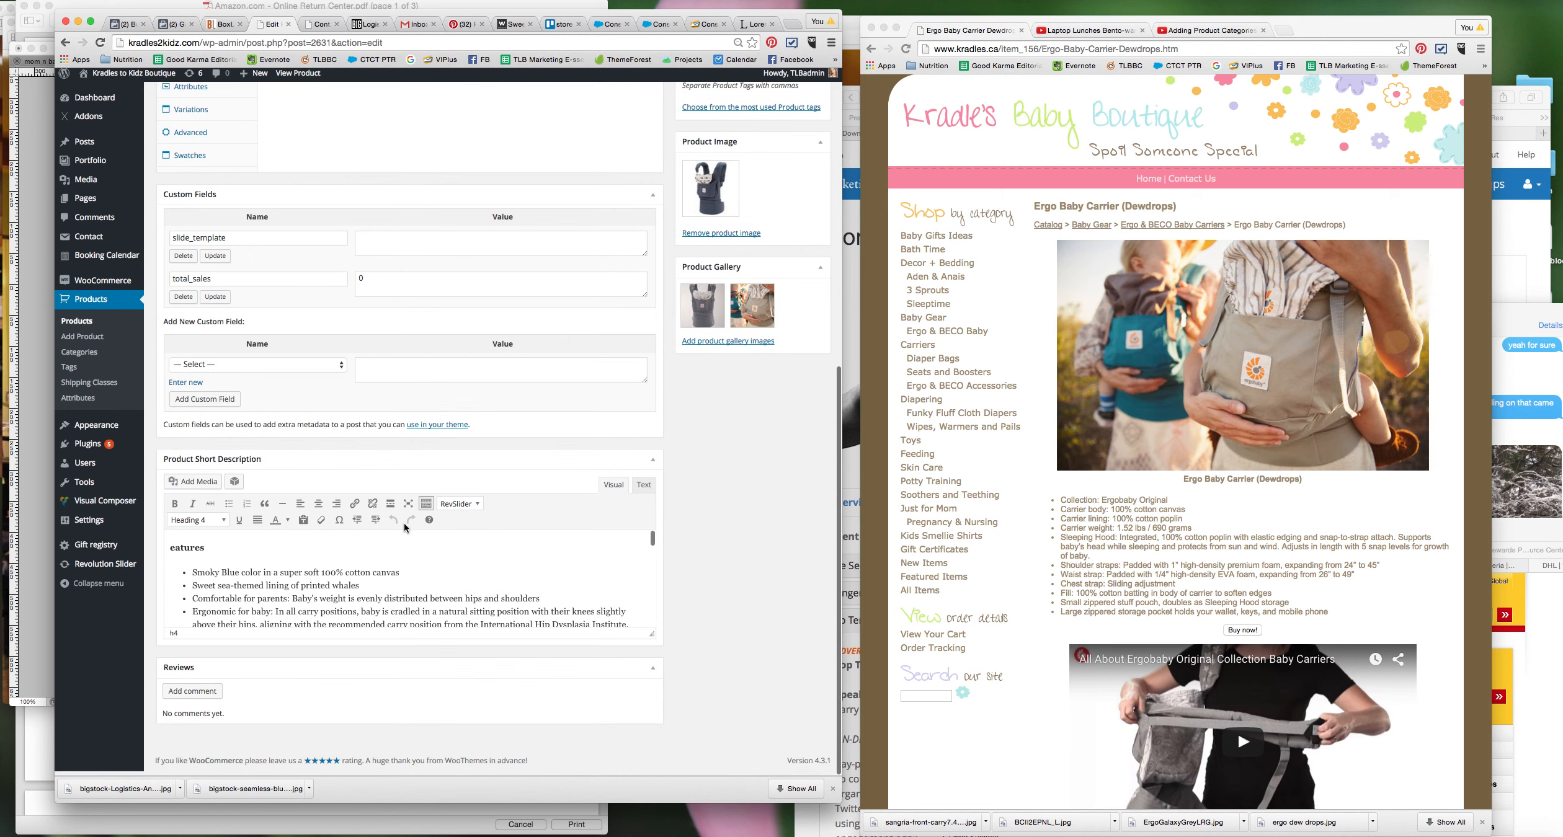
pyautogui.click(169, 551)
pyautogui.write('F')
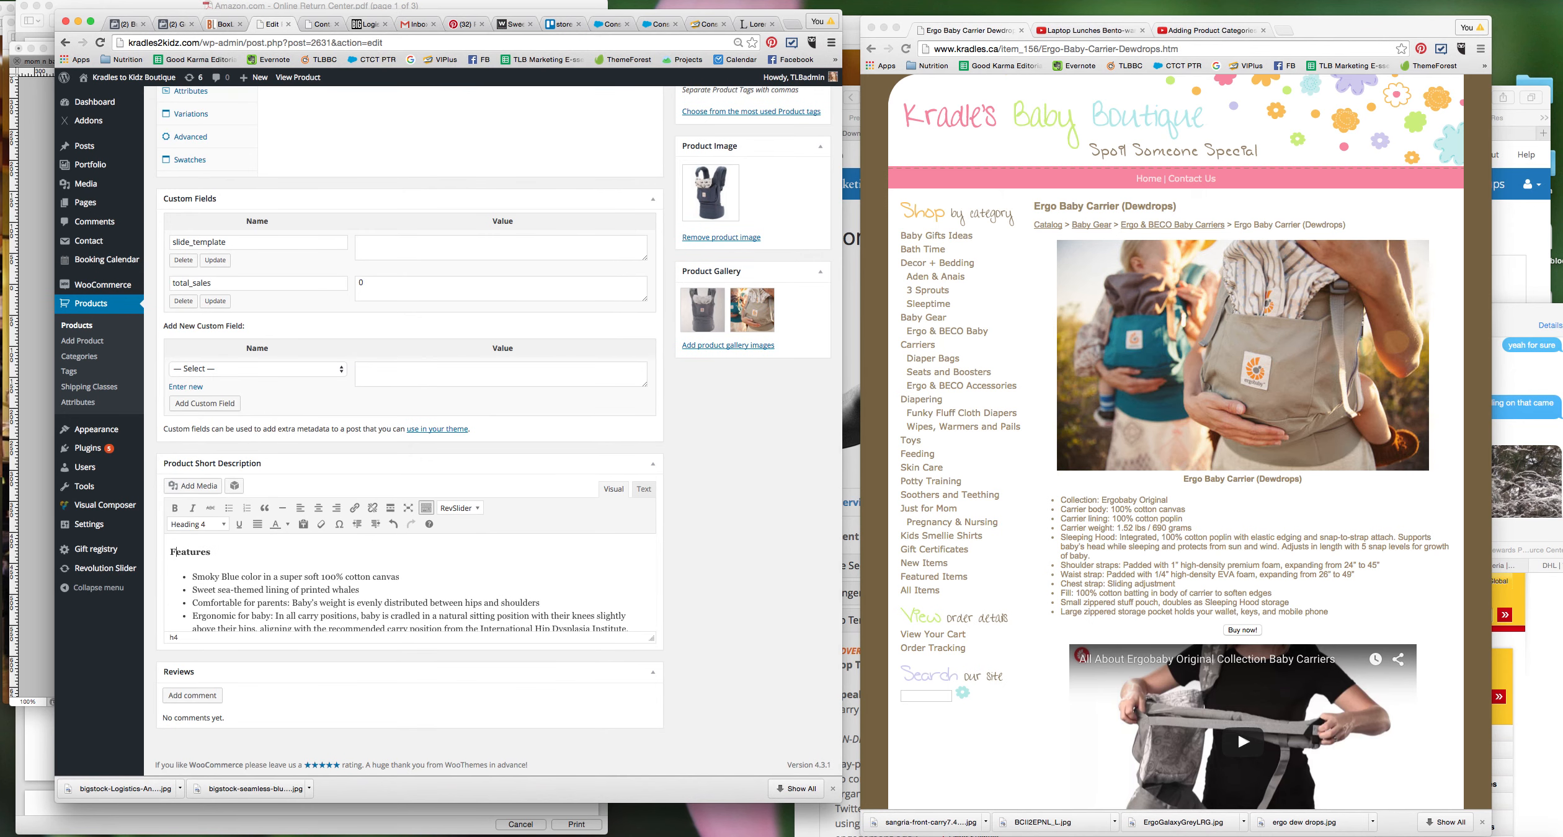
# Step: Set the swatch type of the Ergo Original Colours attribute to Custom Colors and Images
pyautogui.scroll(6, 409, 434)
pyautogui.scroll(1, 190, 545)
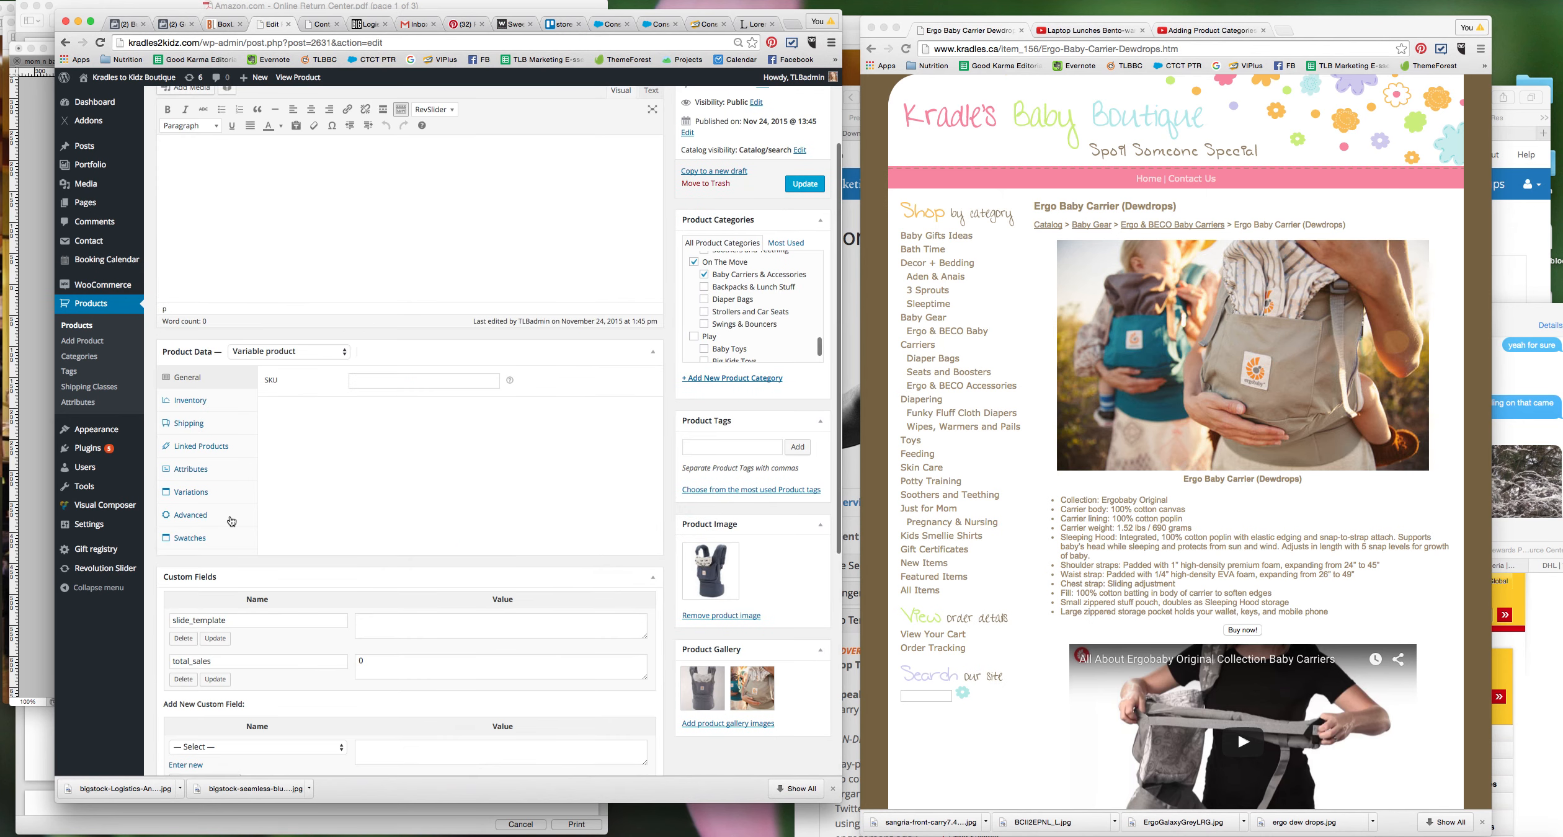
pyautogui.click(190, 538)
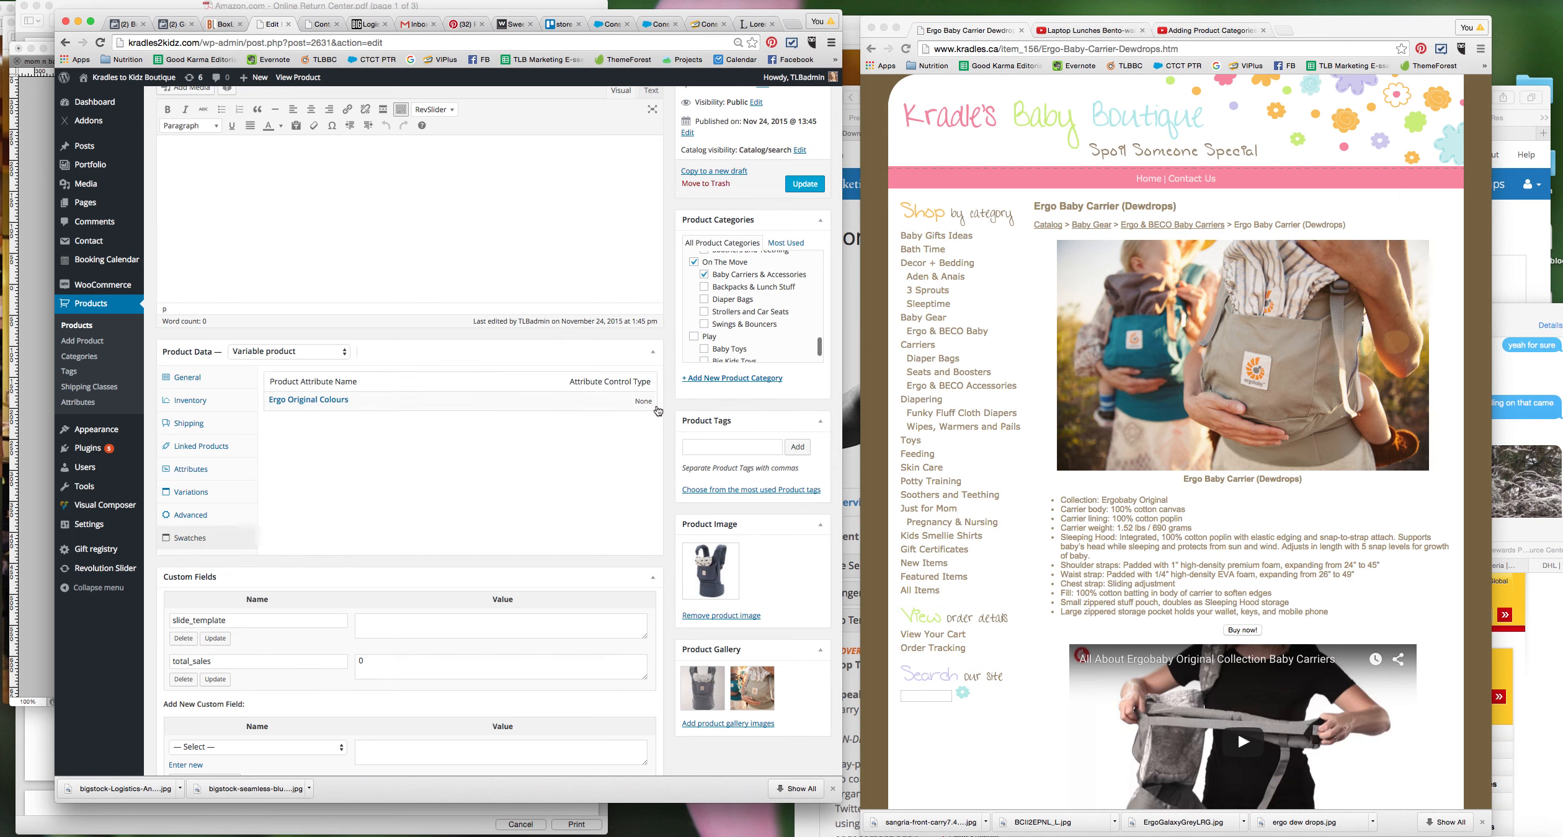
pyautogui.click(345, 402)
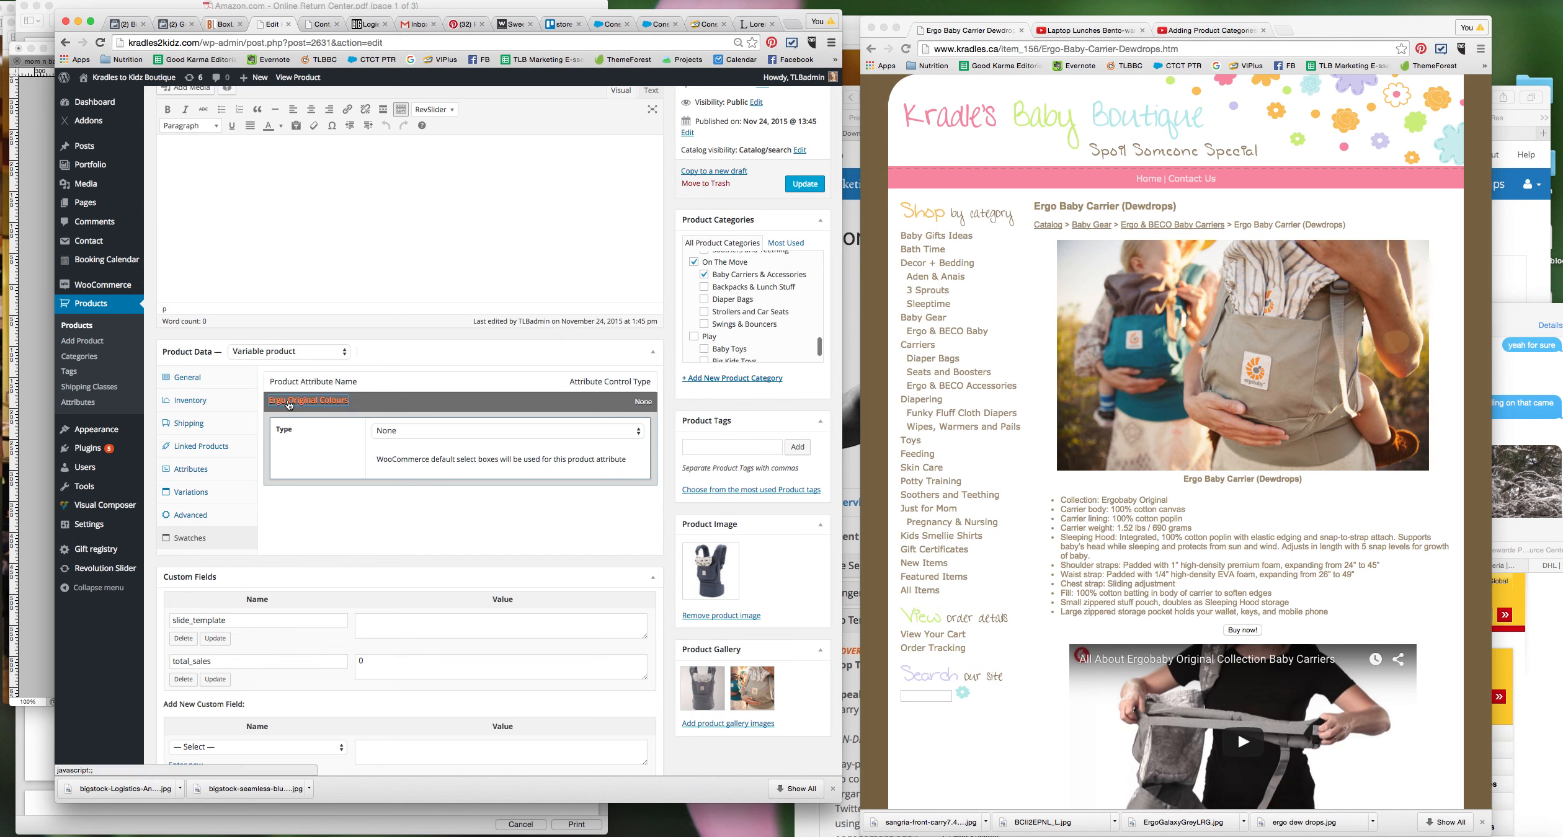
pyautogui.click(573, 430)
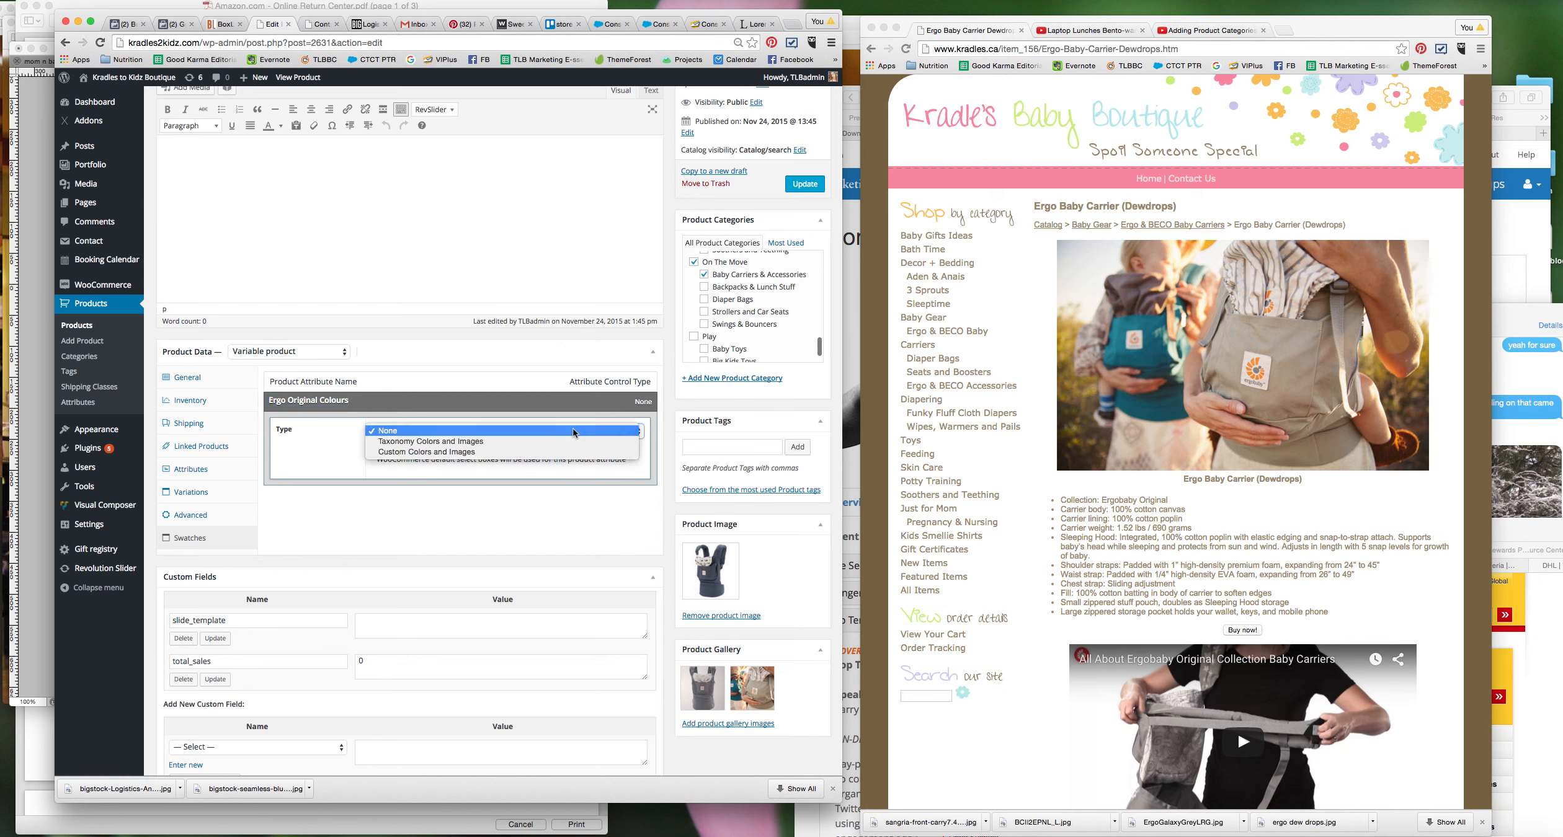
pyautogui.click(432, 452)
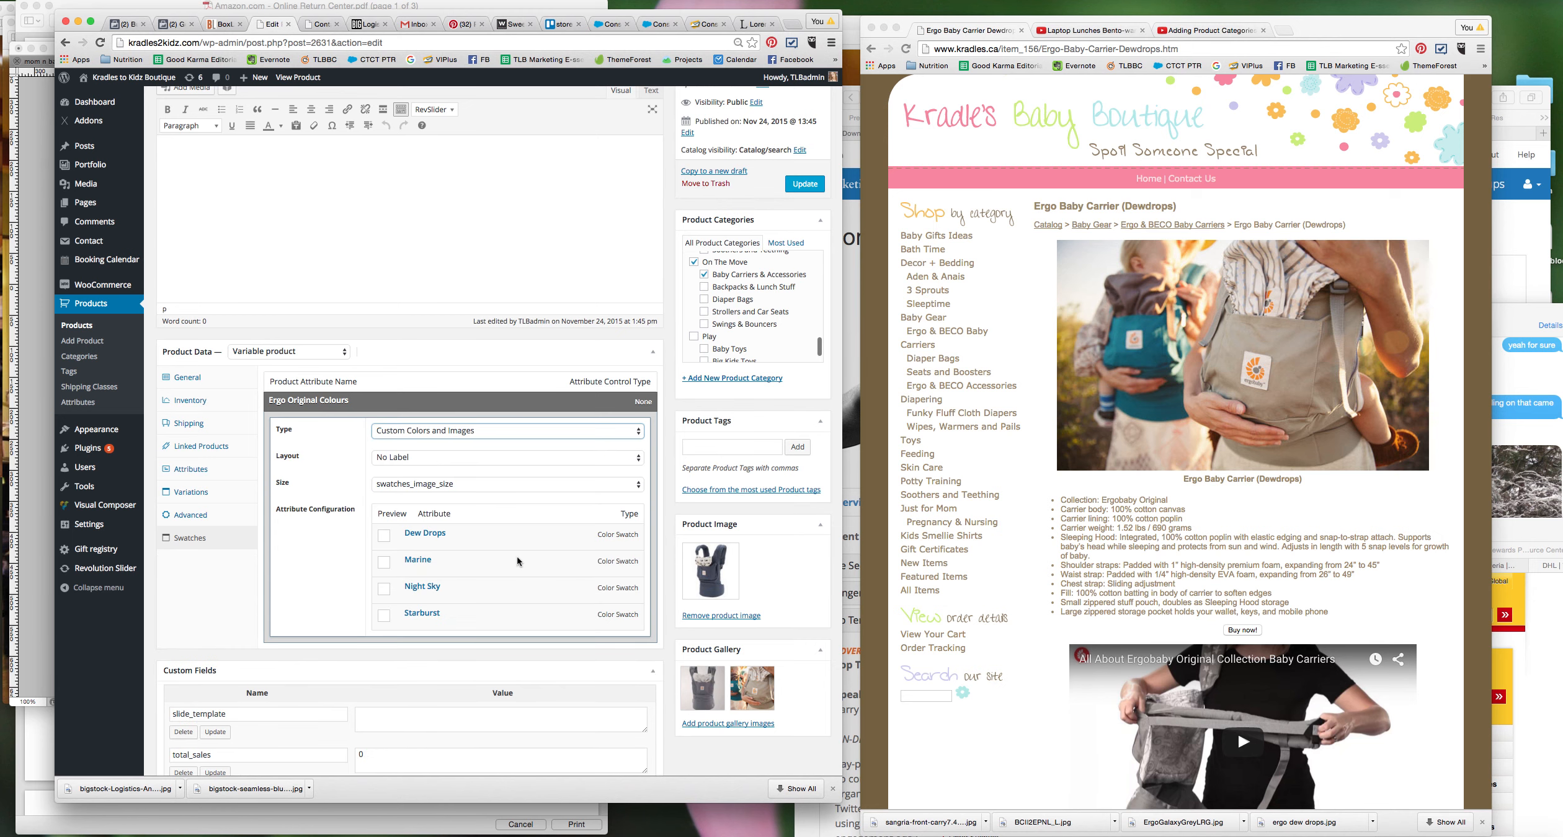
# Step: Expand the Dew Drops swatch settings and set its attribute type to Image
pyautogui.click(427, 536)
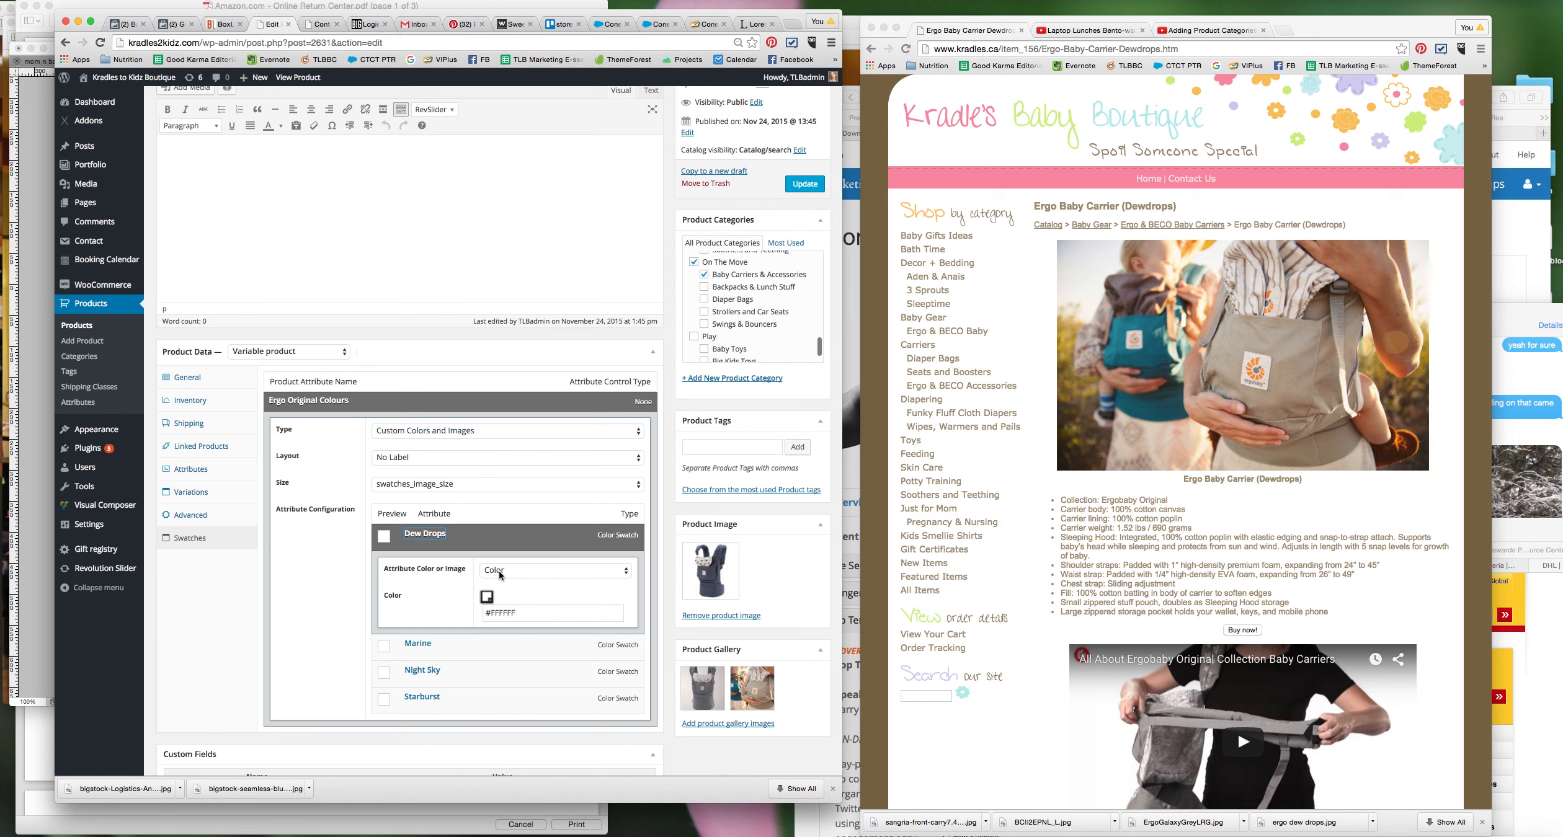
pyautogui.click(499, 571)
pyautogui.click(499, 580)
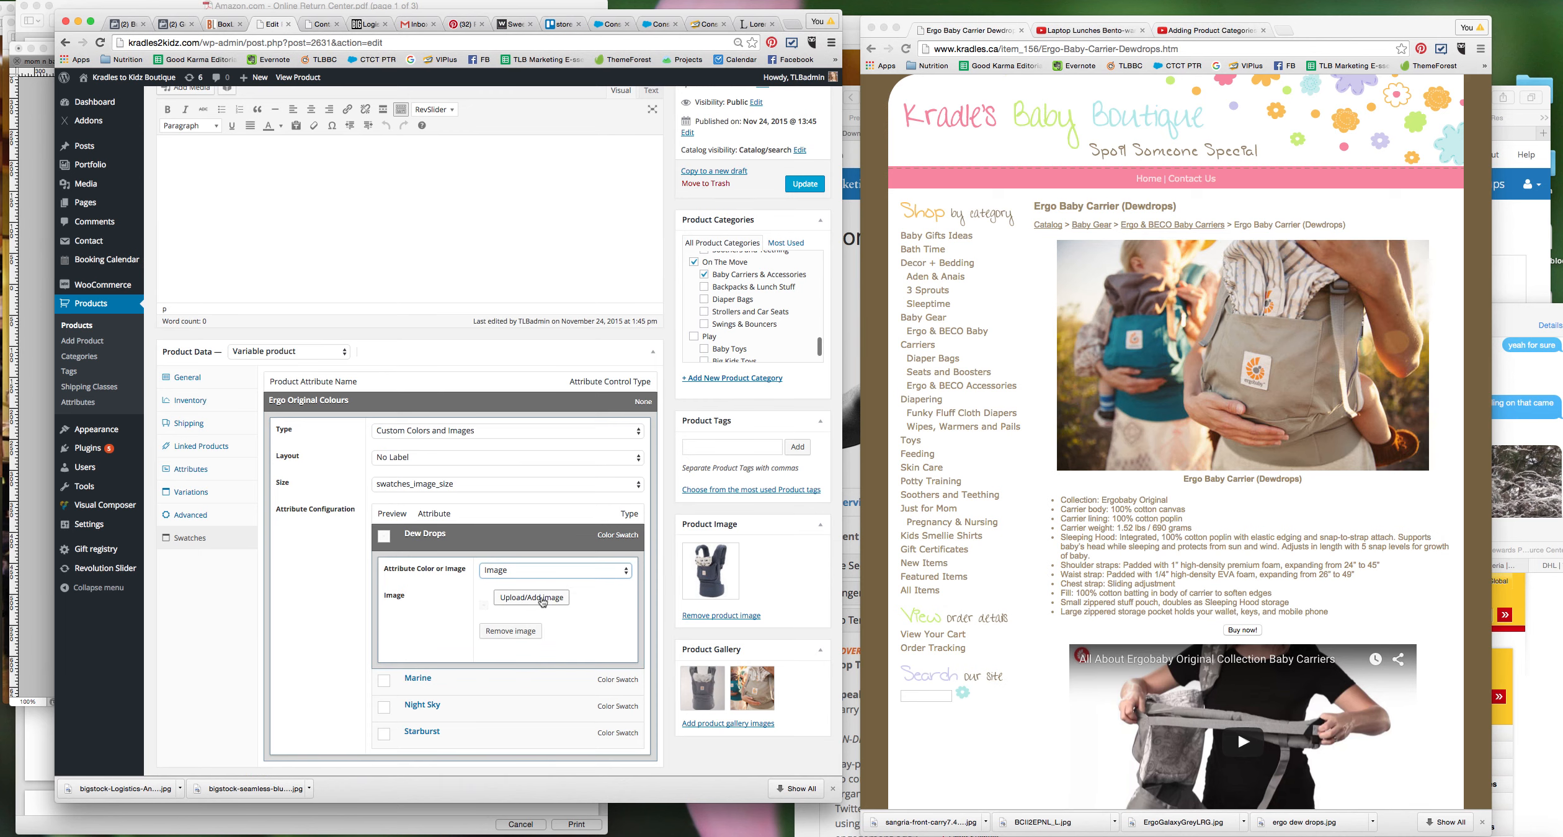
# Step: Assign the existing "ergo dew drops" picture from the media library as the Dew Drops swatch image
pyautogui.click(542, 599)
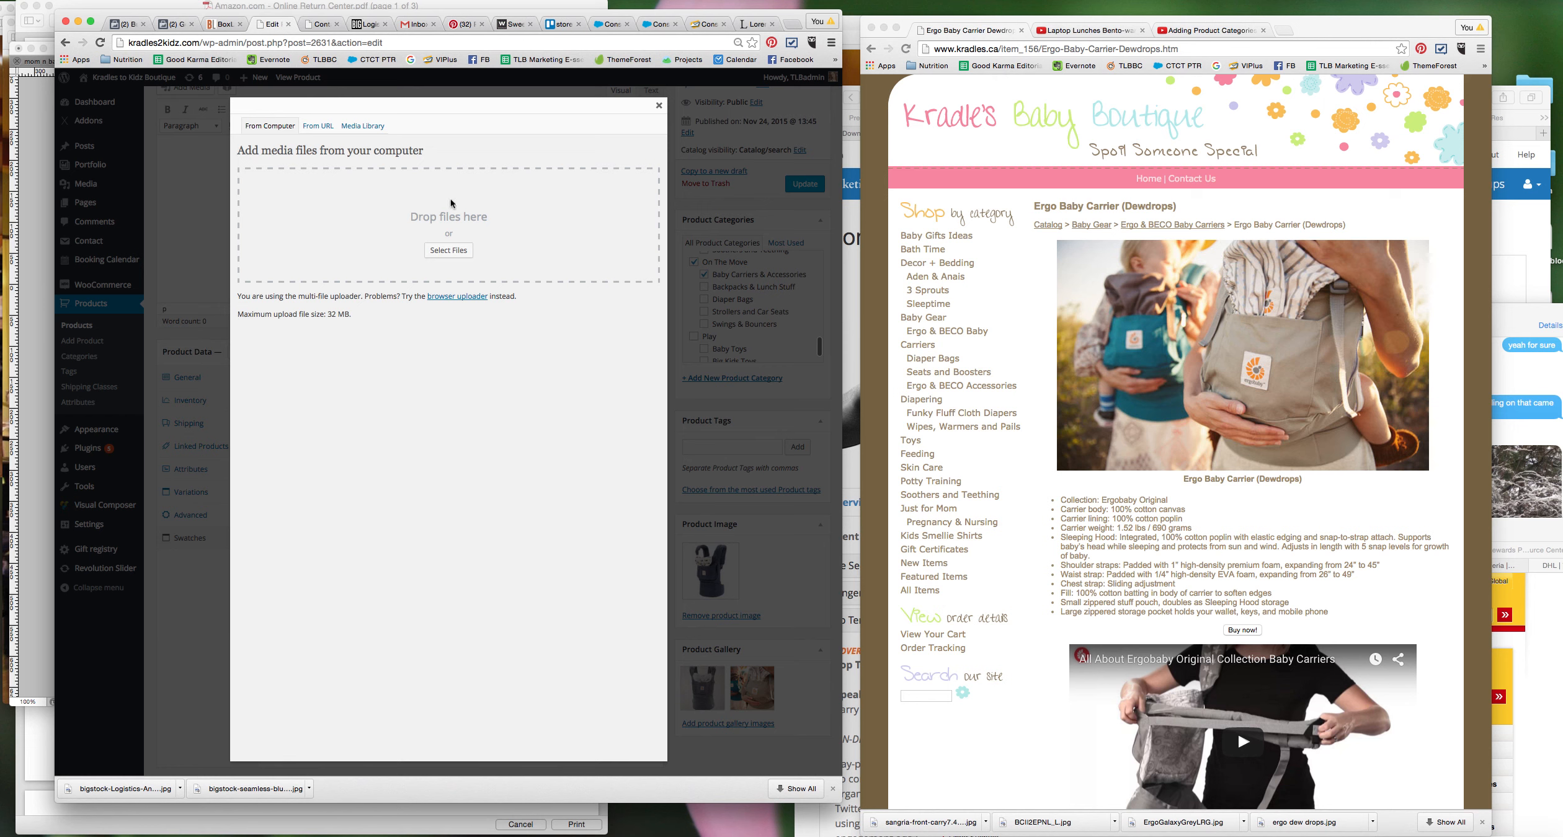
pyautogui.click(367, 127)
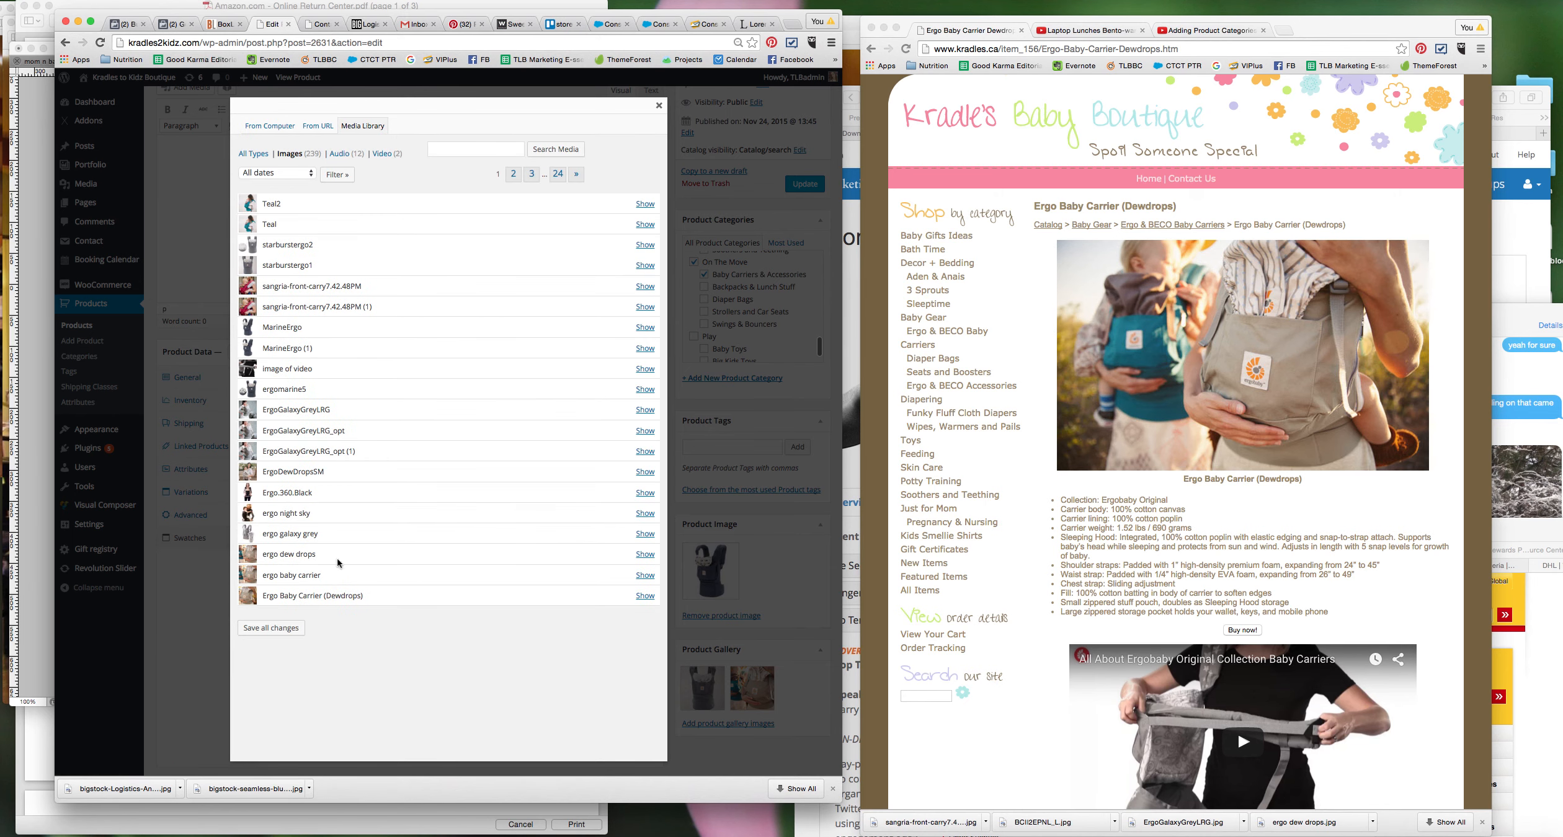
pyautogui.click(648, 556)
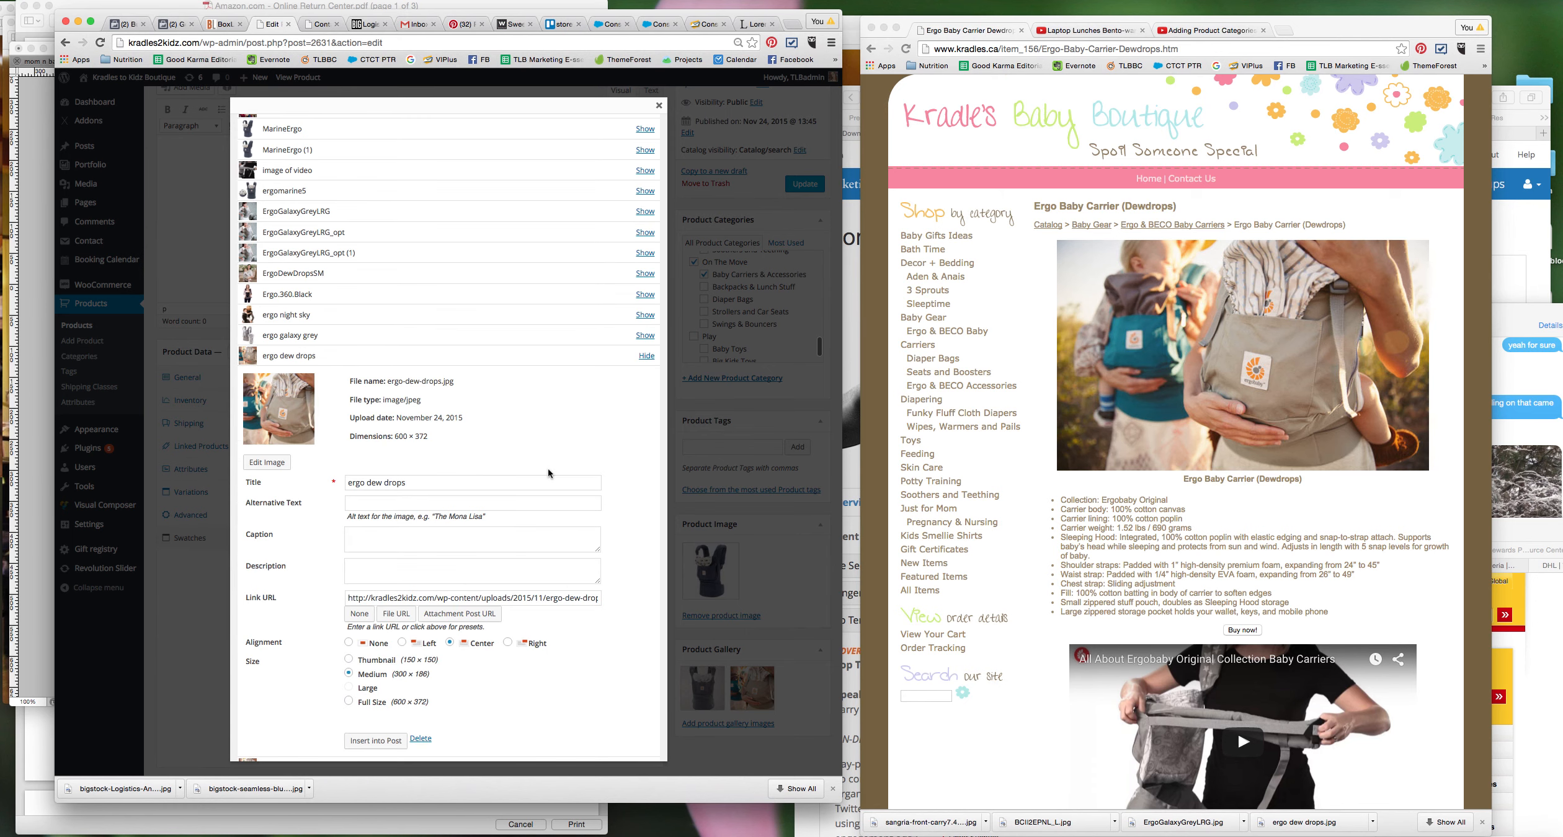
pyautogui.scroll(-2, 548, 467)
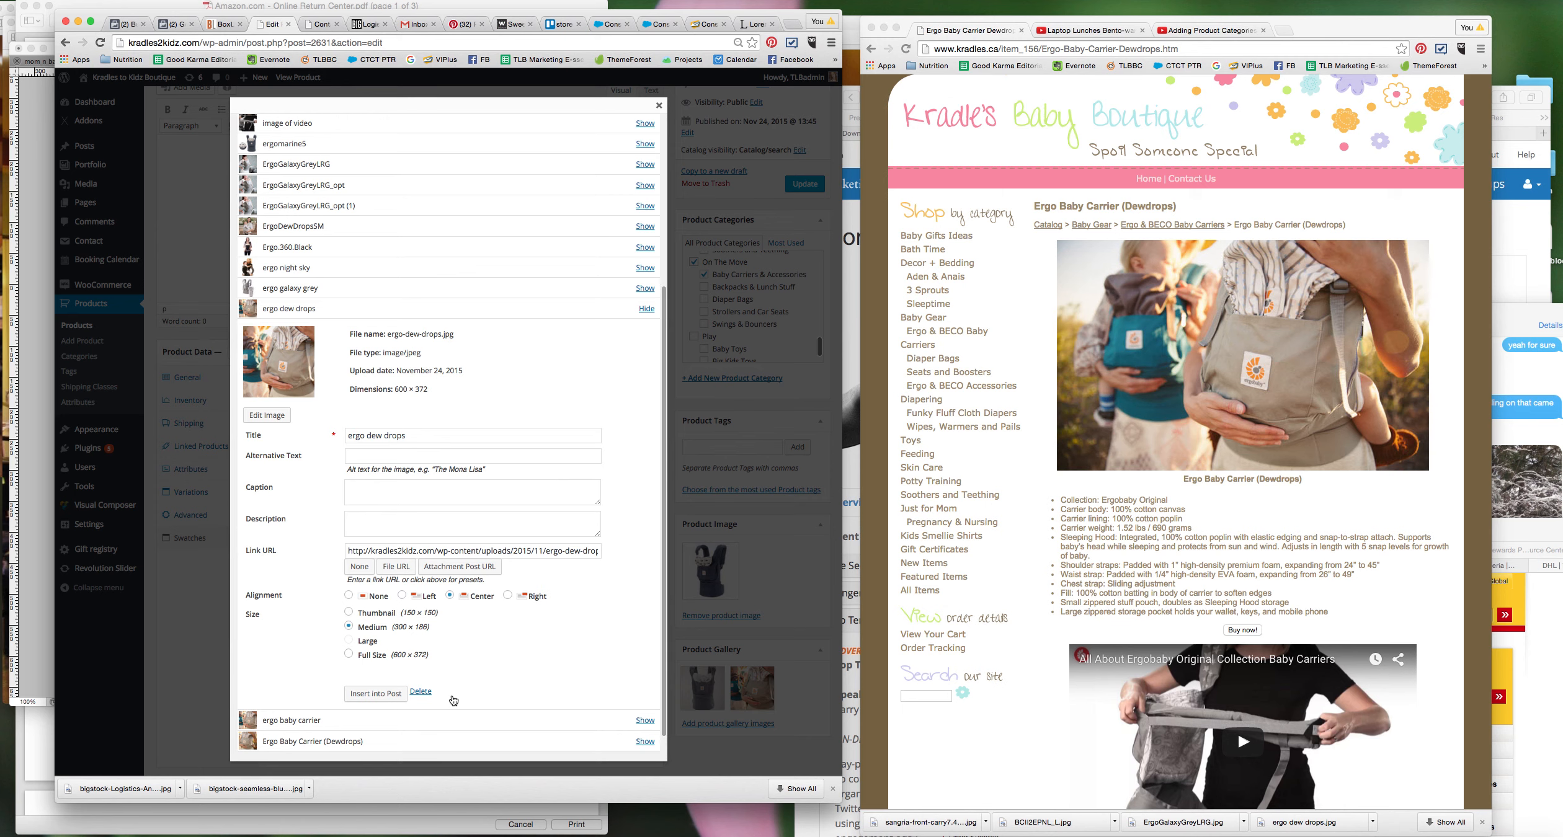
pyautogui.click(360, 695)
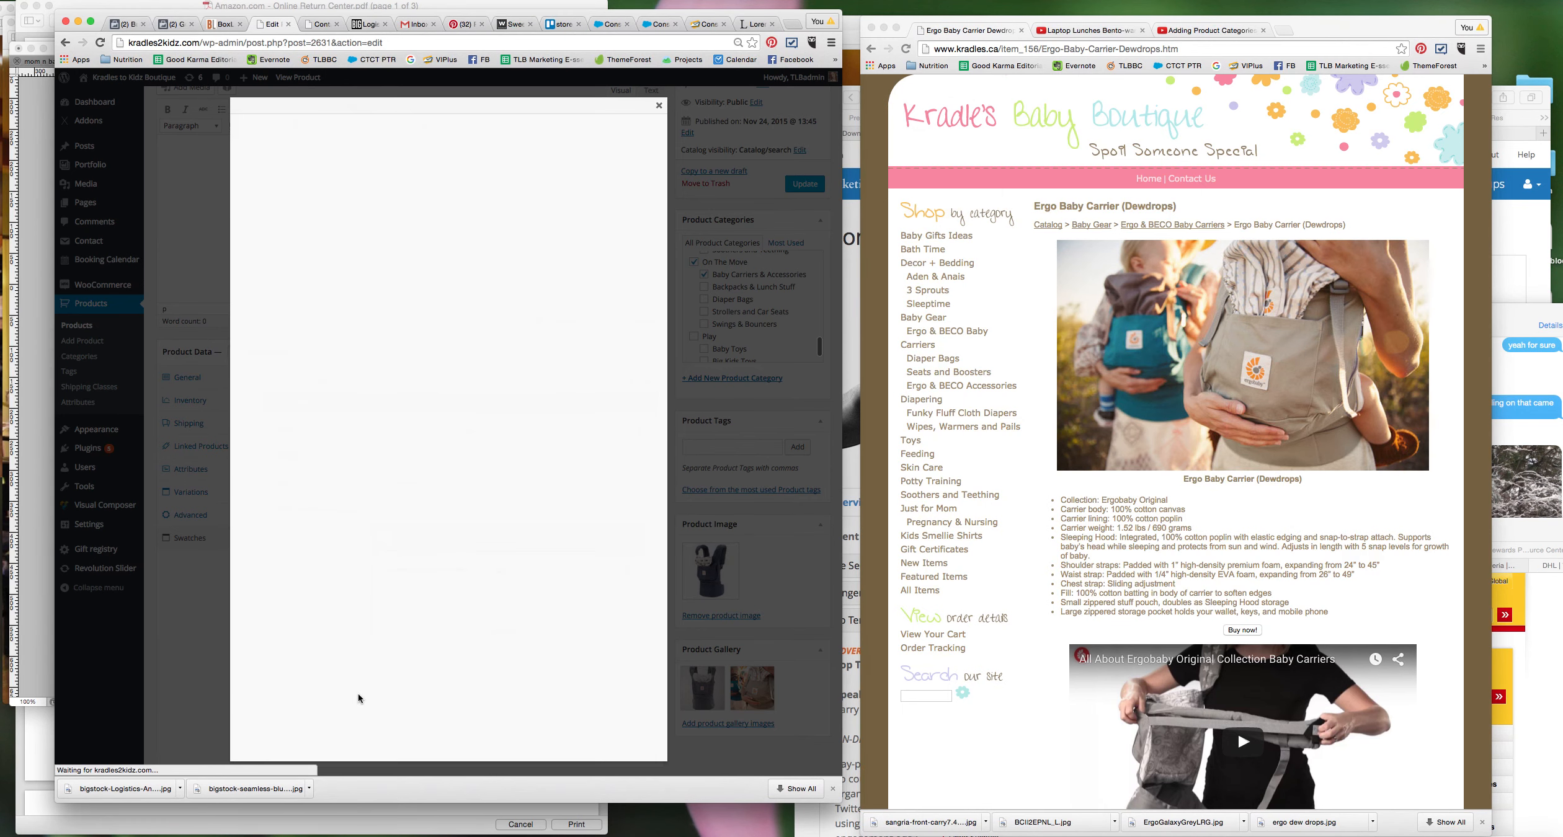
# Step: Set the Marine swatch's attribute type to Image and assign it the first MarineErgo picture from the media library
pyautogui.scroll(-3, 472, 617)
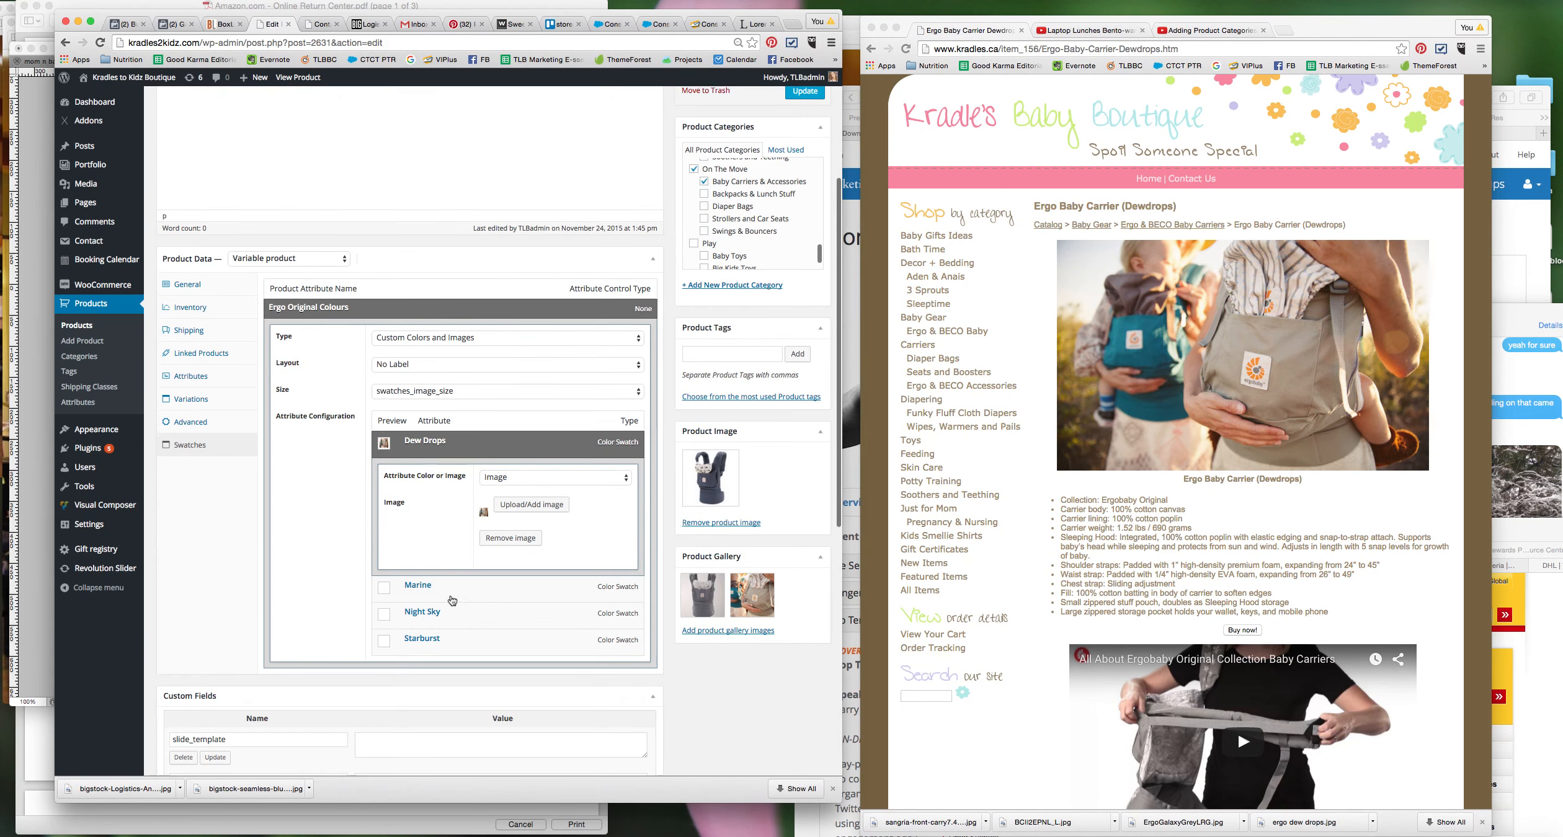
pyautogui.click(419, 586)
pyautogui.click(508, 620)
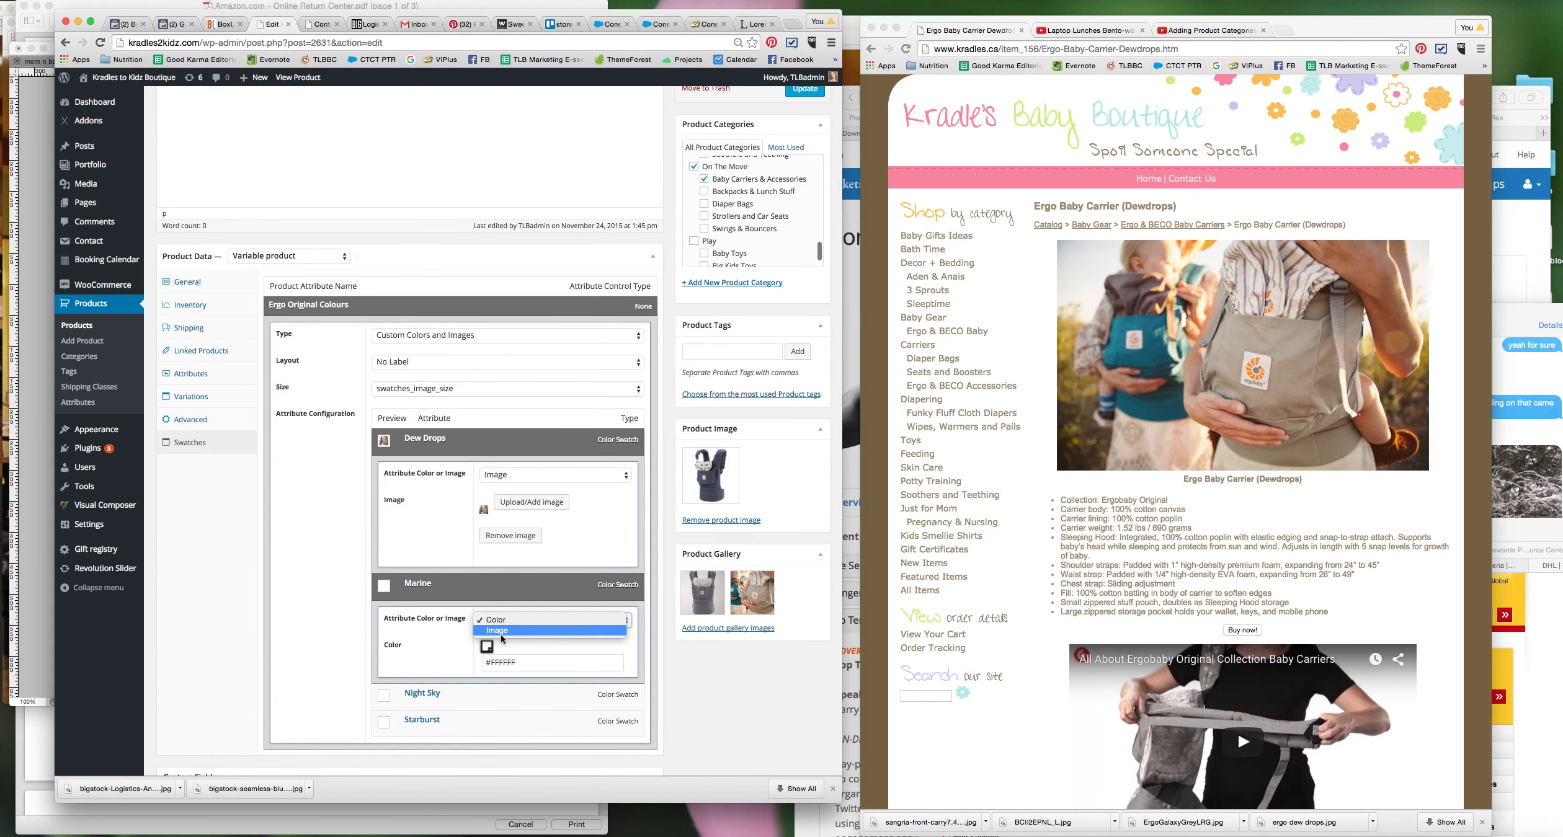
pyautogui.click(501, 635)
pyautogui.click(524, 646)
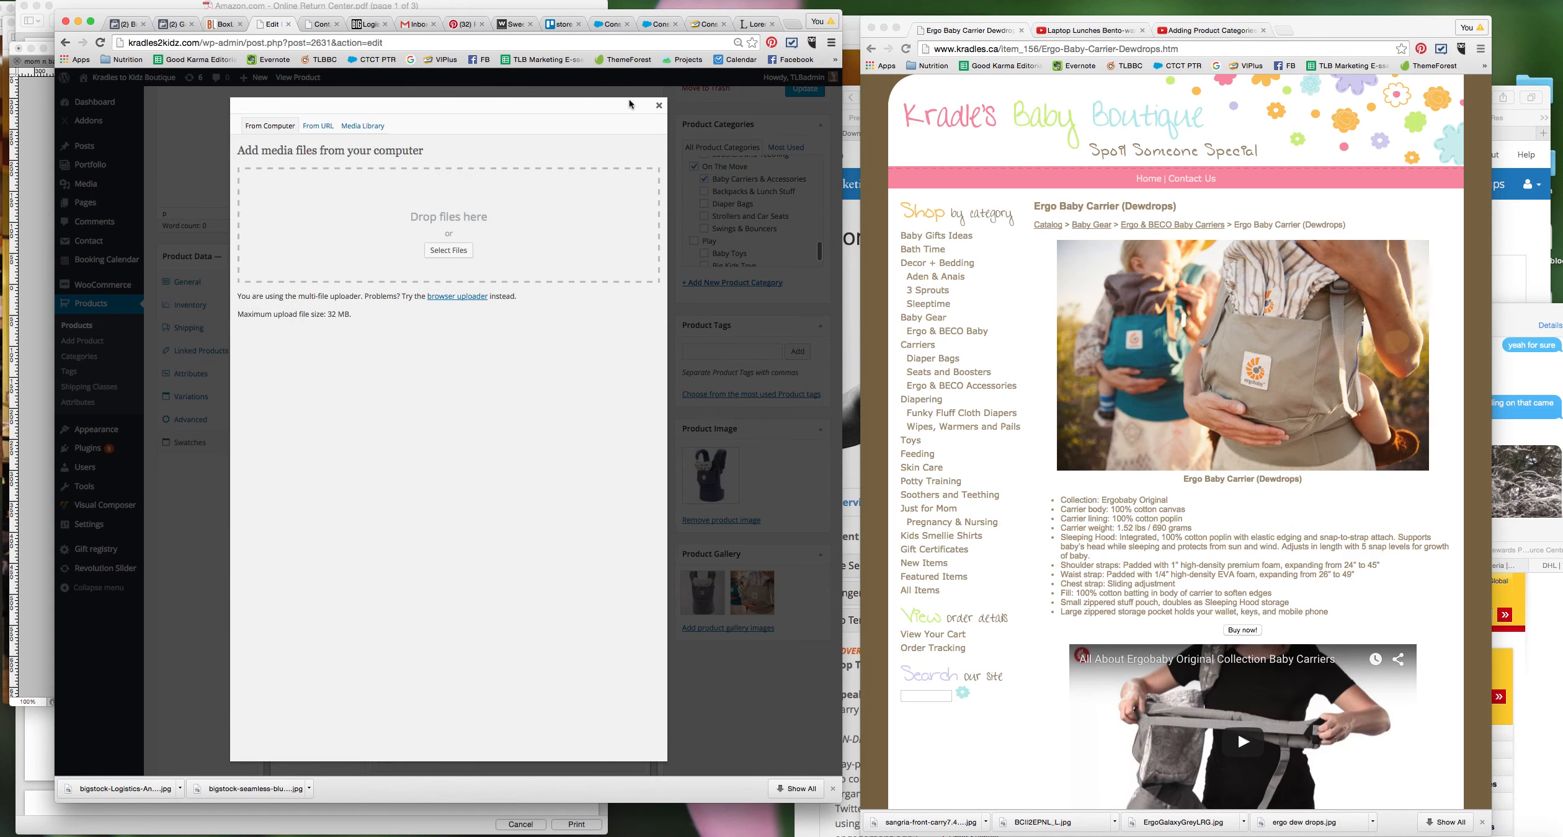
pyautogui.click(659, 109)
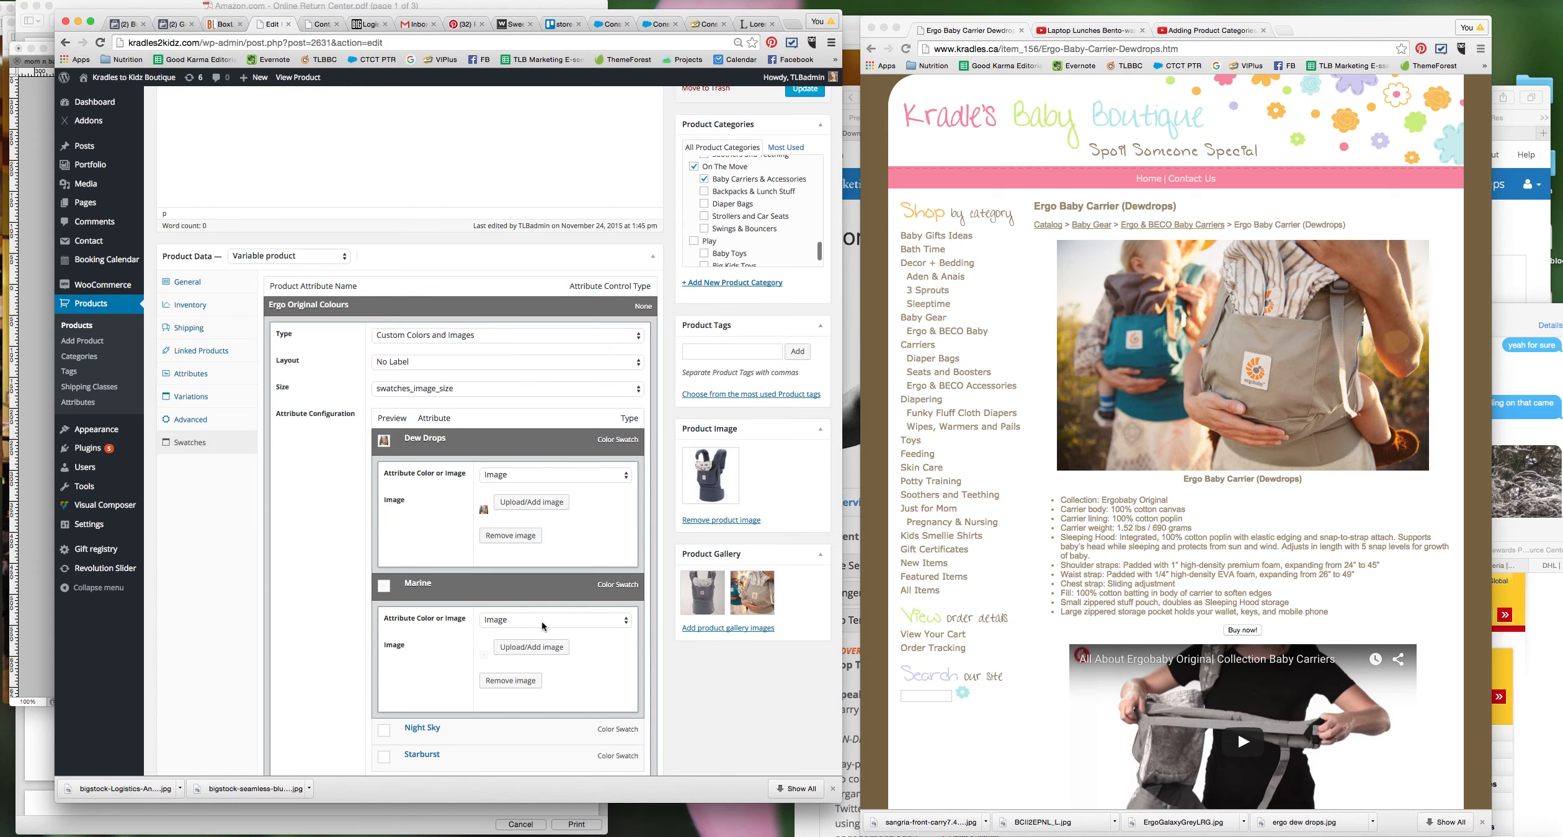
pyautogui.click(540, 648)
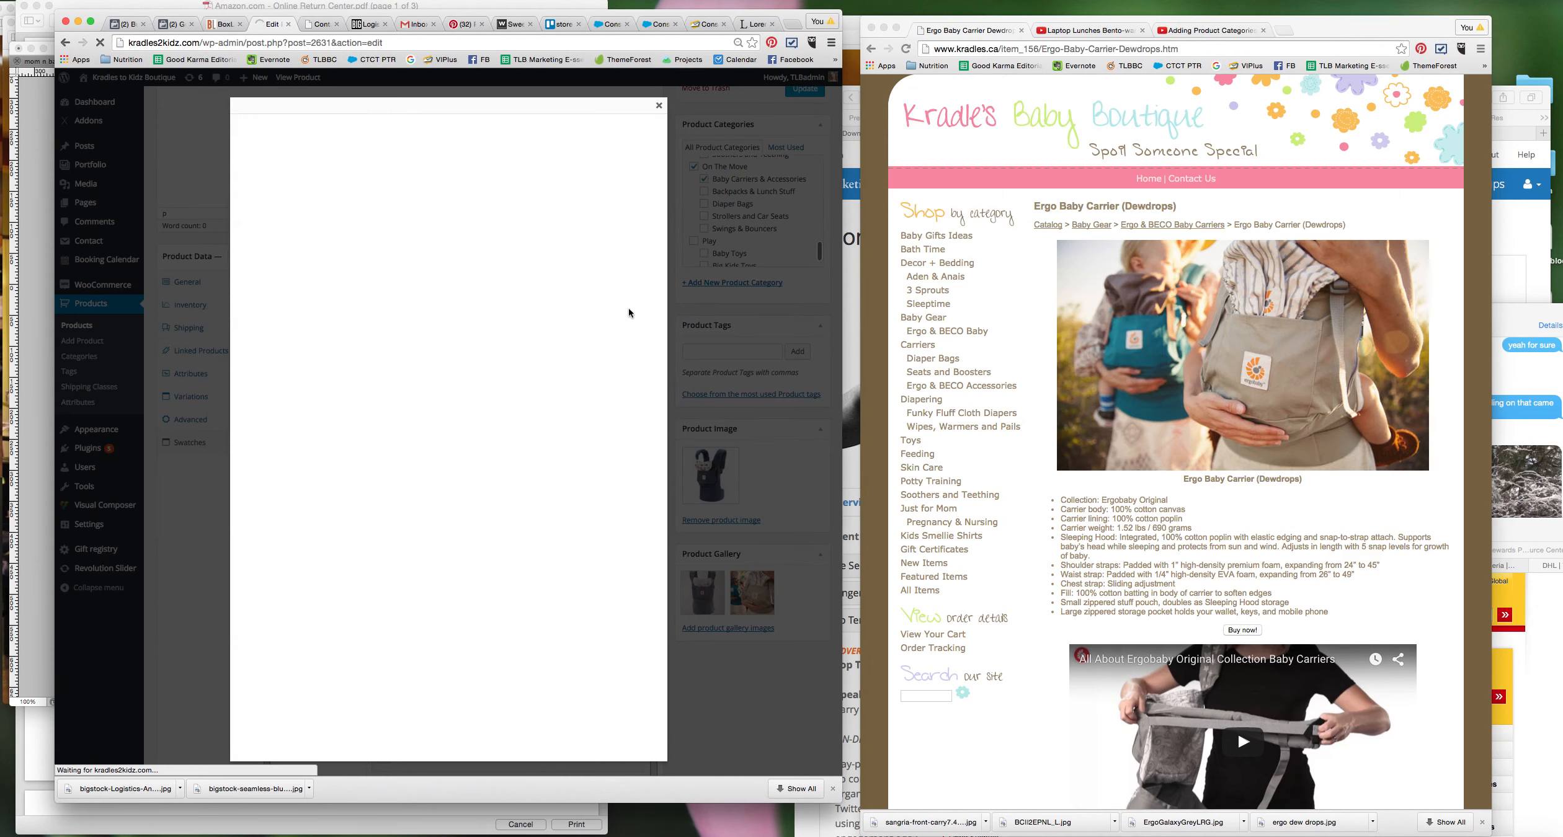
pyautogui.click(362, 125)
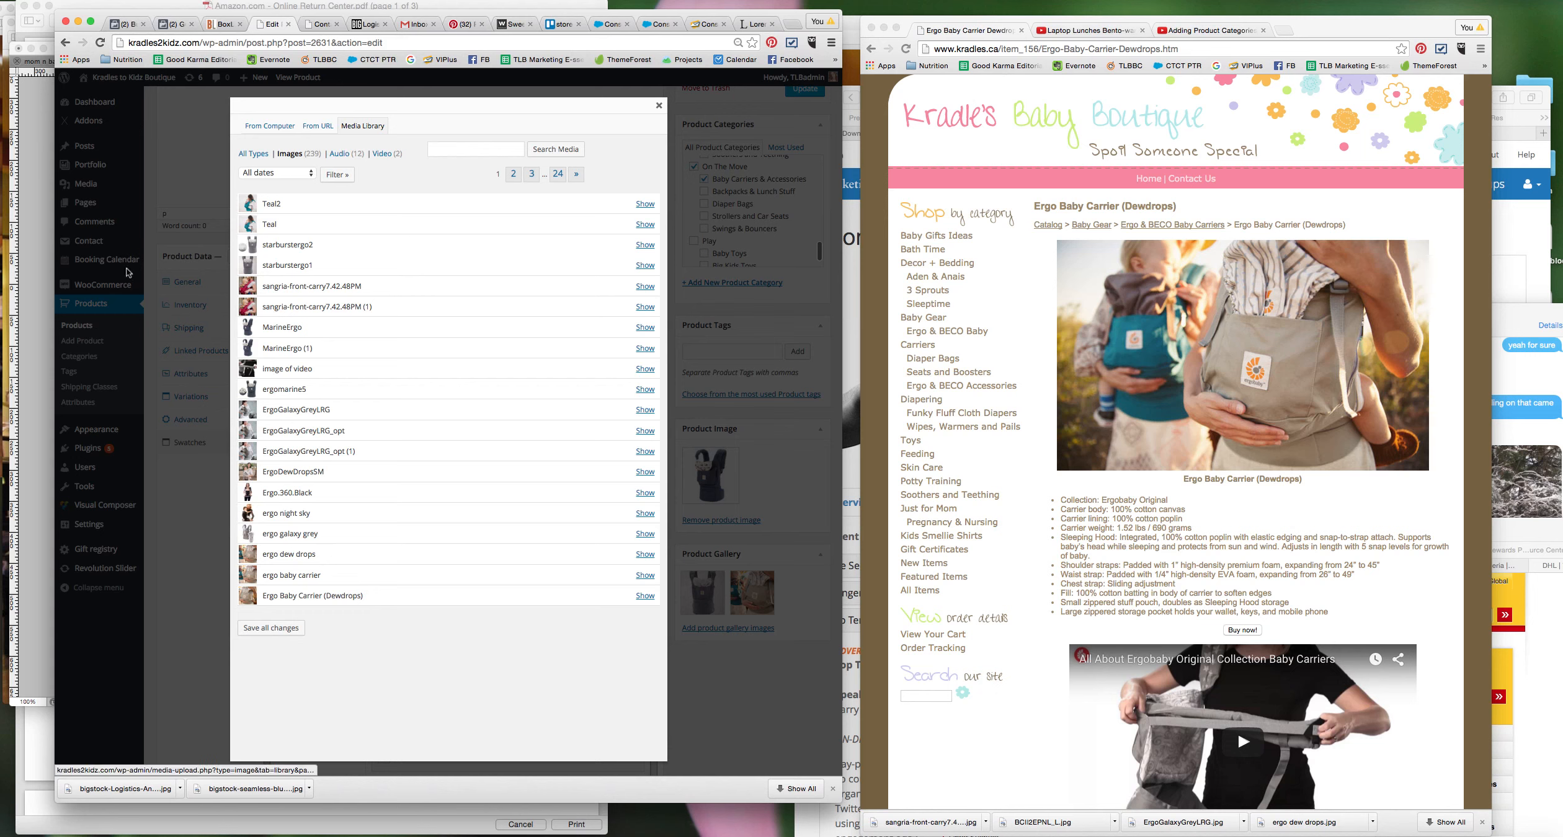
pyautogui.click(645, 327)
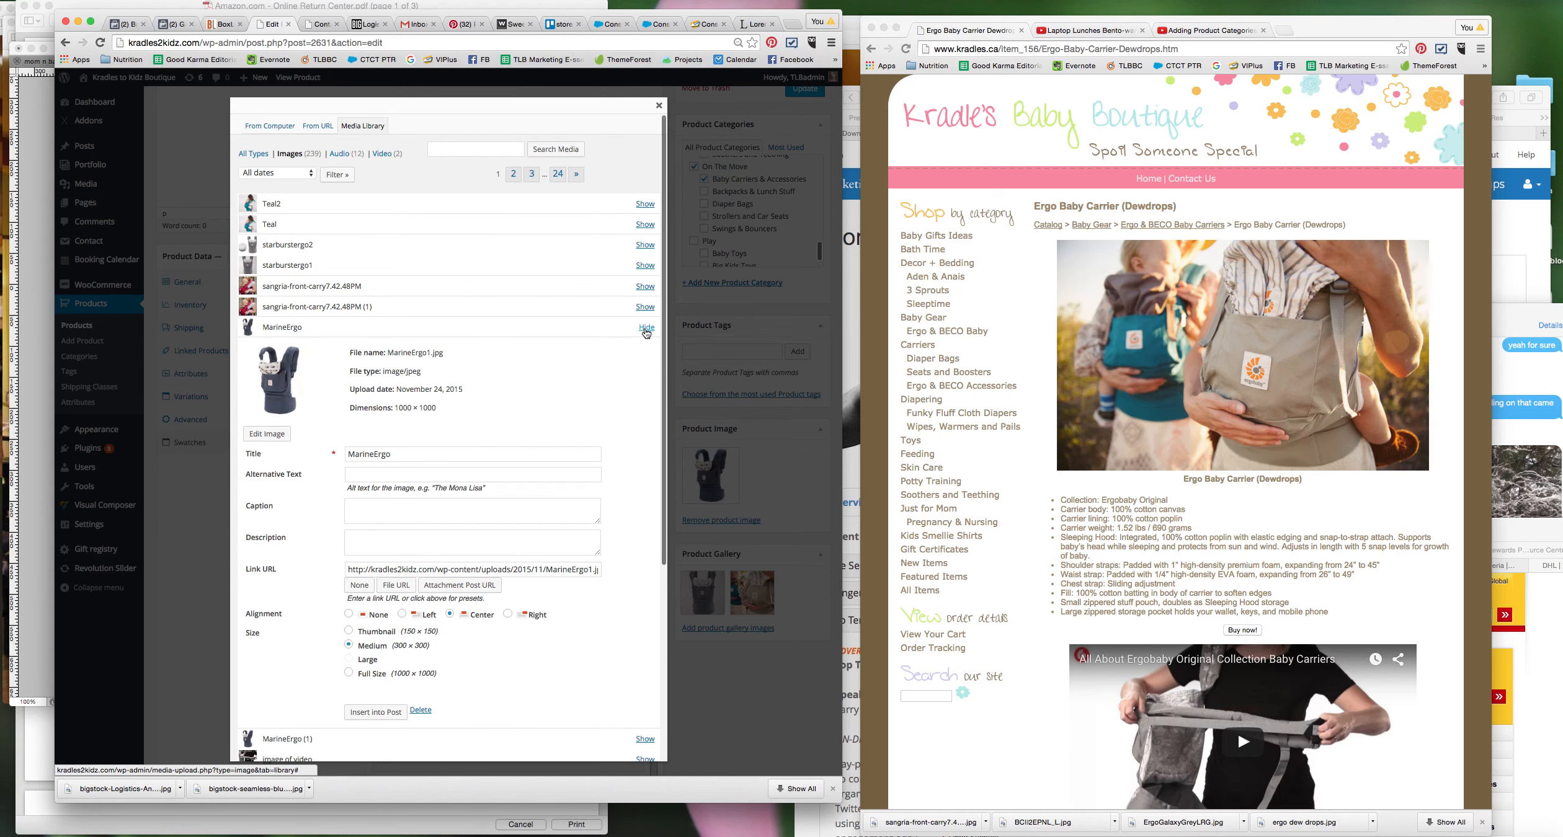
pyautogui.click(376, 712)
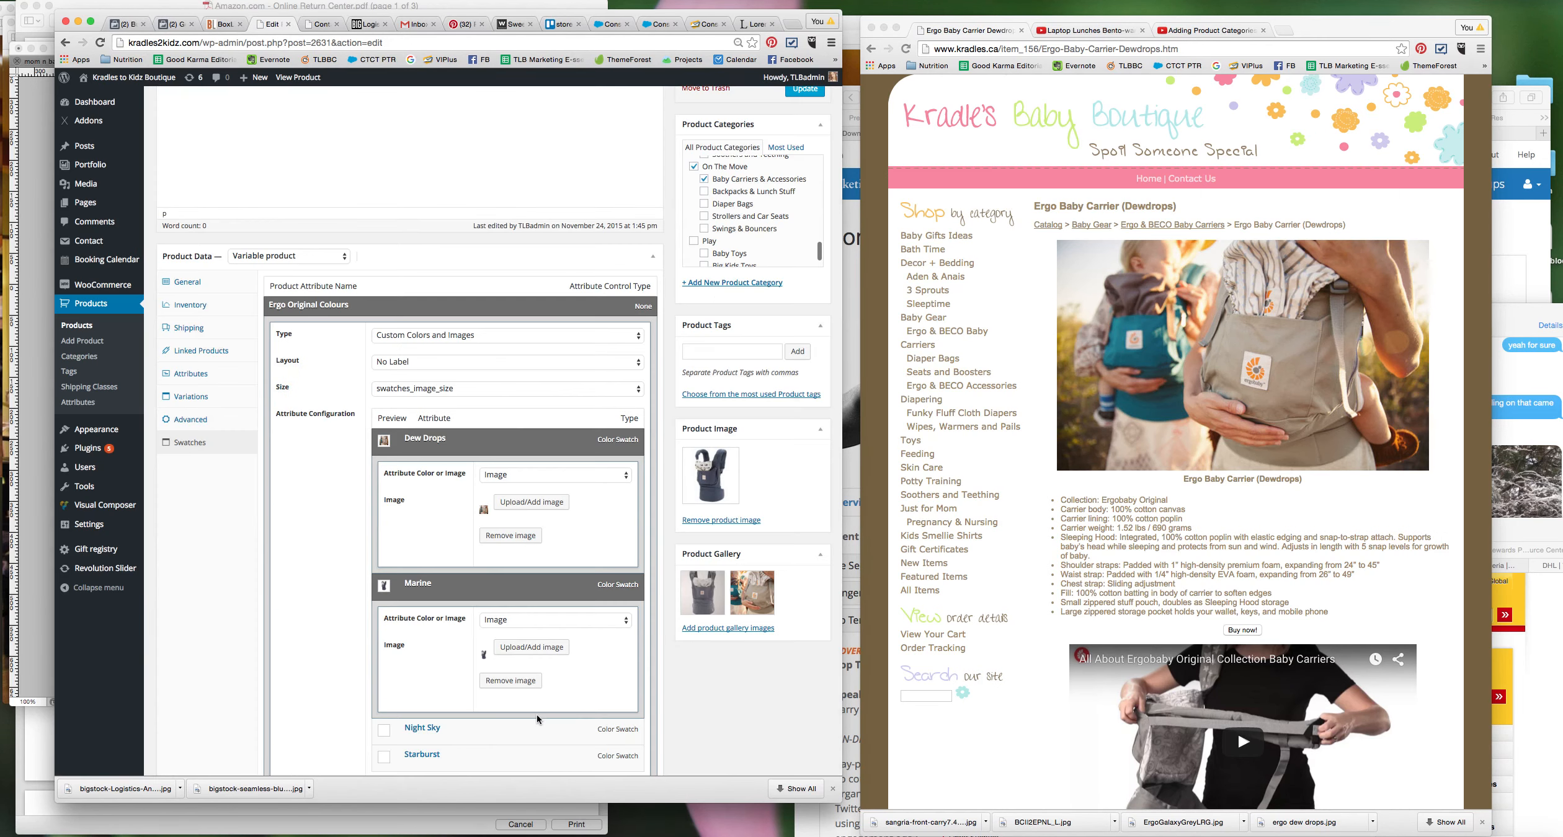
# Step: Set the Night Sky swatch's attribute type to Image and assign it the "ergo night sky" picture from the media library
pyautogui.scroll(-3, 426, 583)
pyautogui.click(424, 585)
pyautogui.click(521, 619)
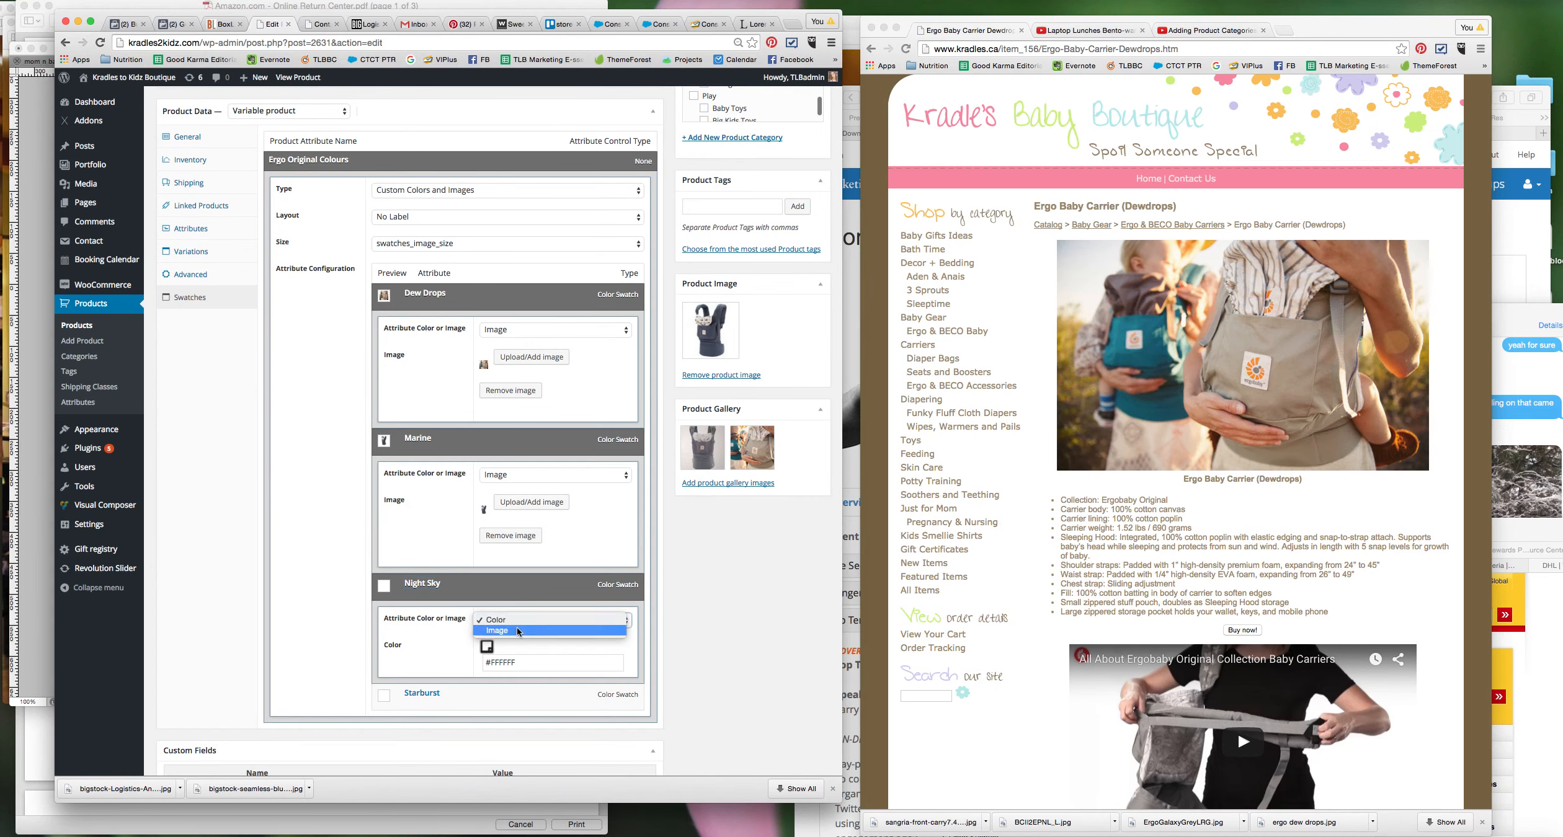
pyautogui.click(514, 632)
pyautogui.click(531, 649)
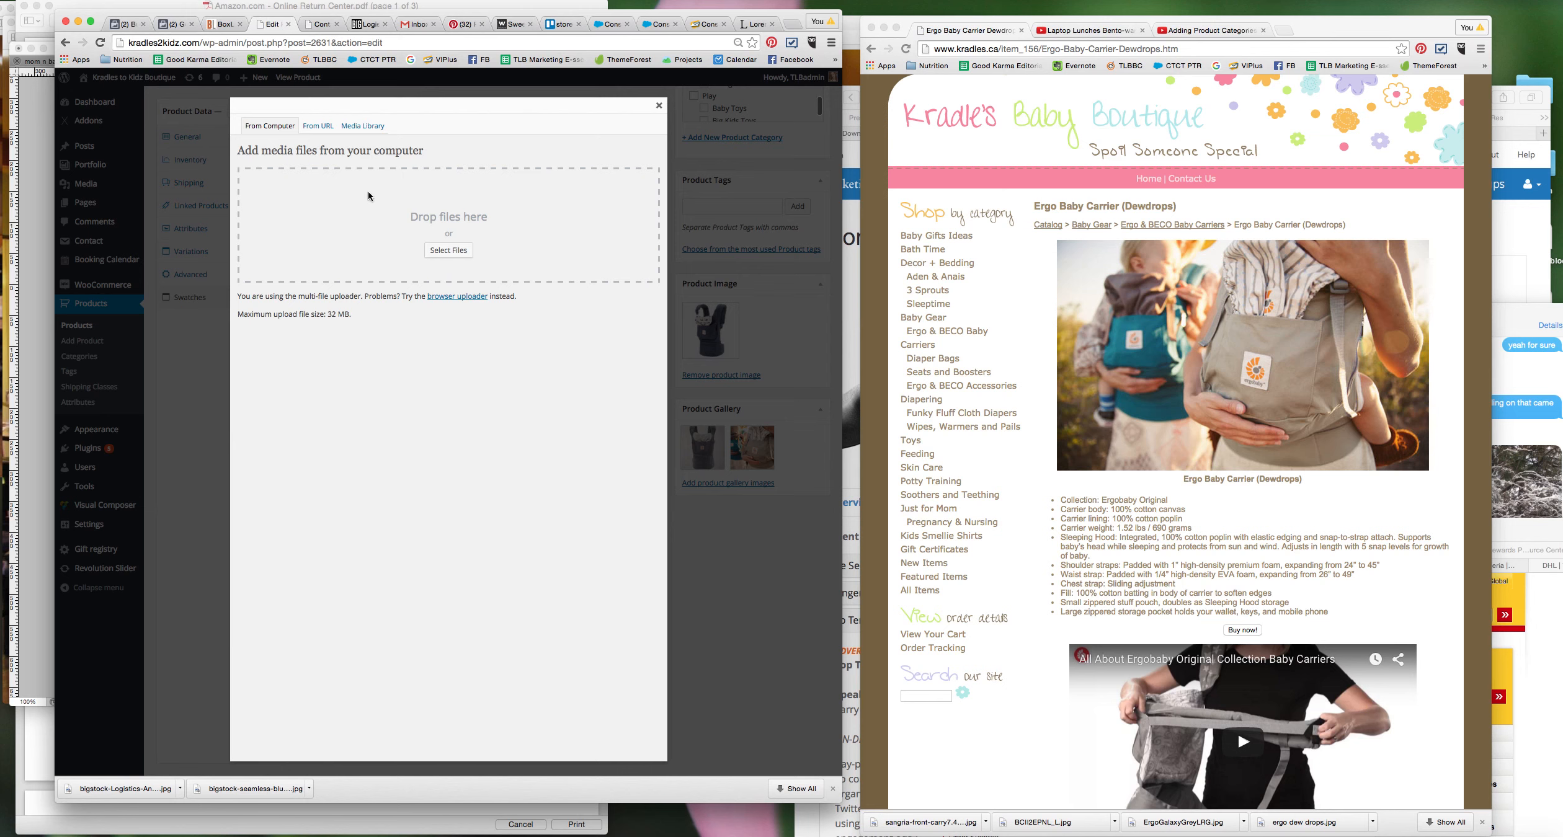
pyautogui.click(362, 127)
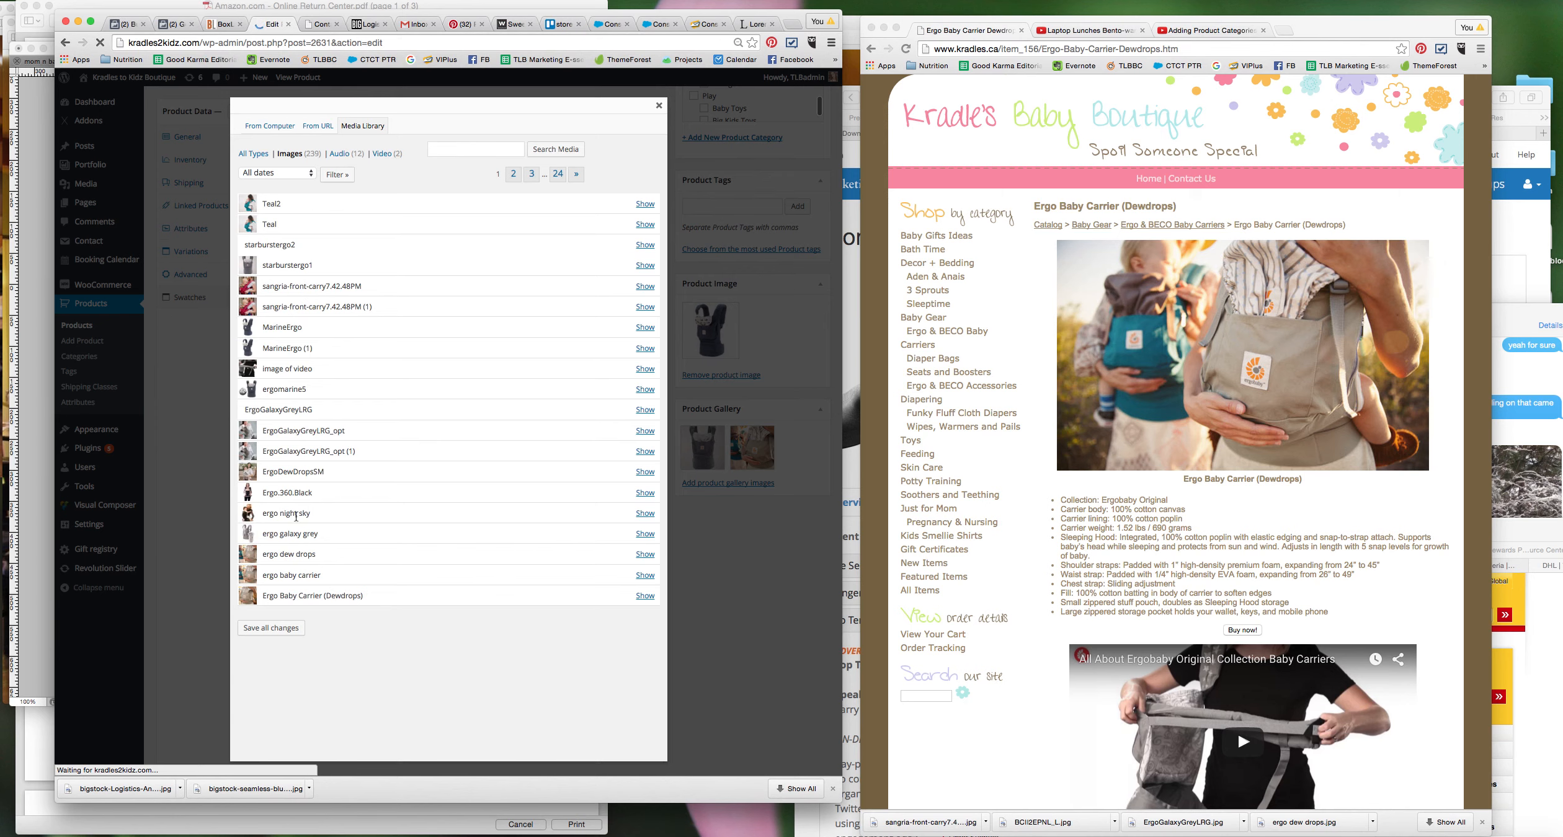
pyautogui.click(645, 514)
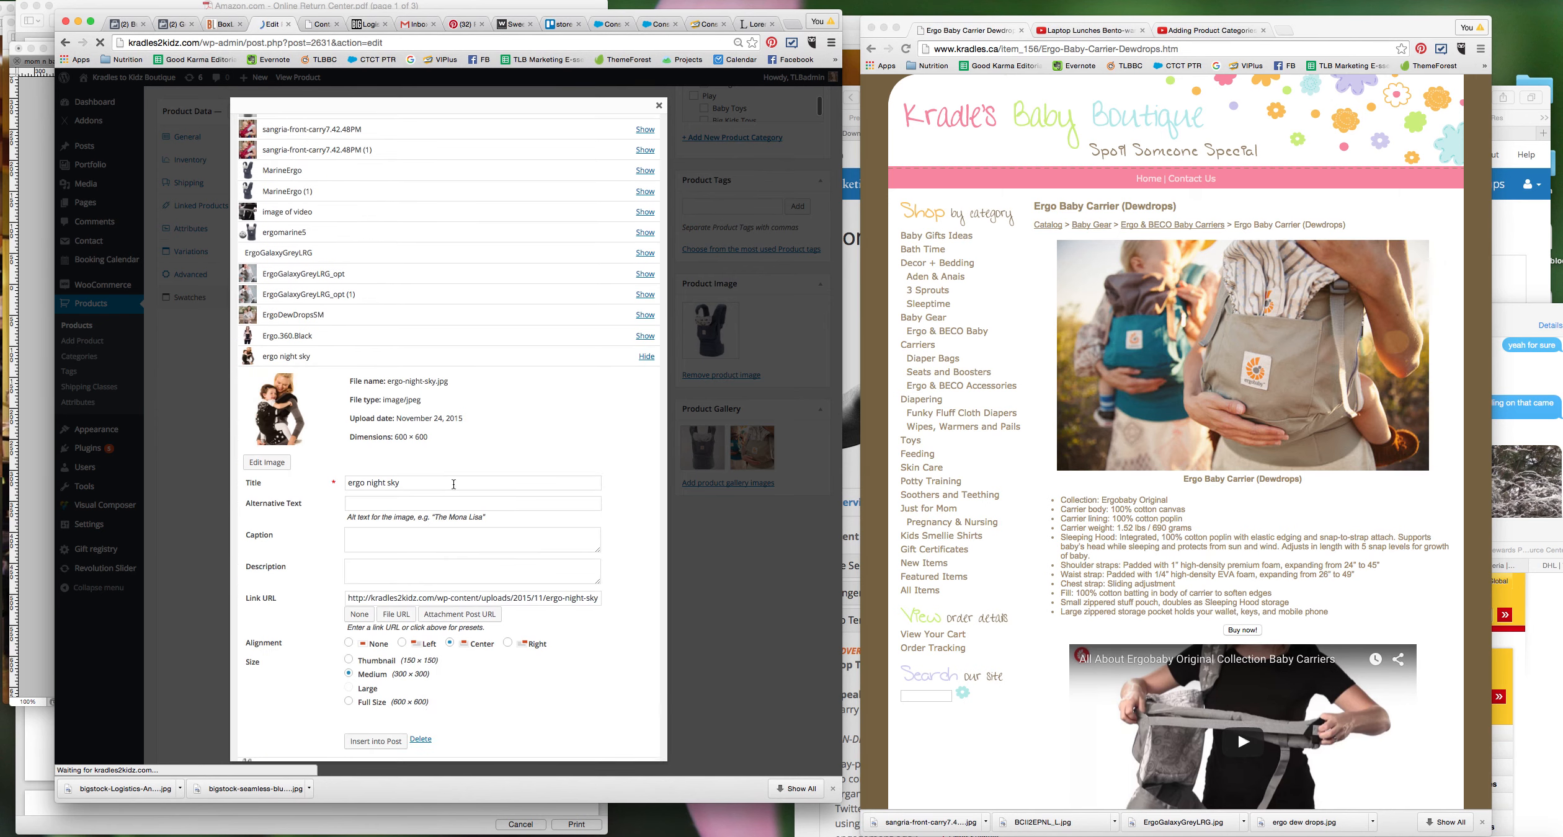
pyautogui.scroll(-3, 453, 484)
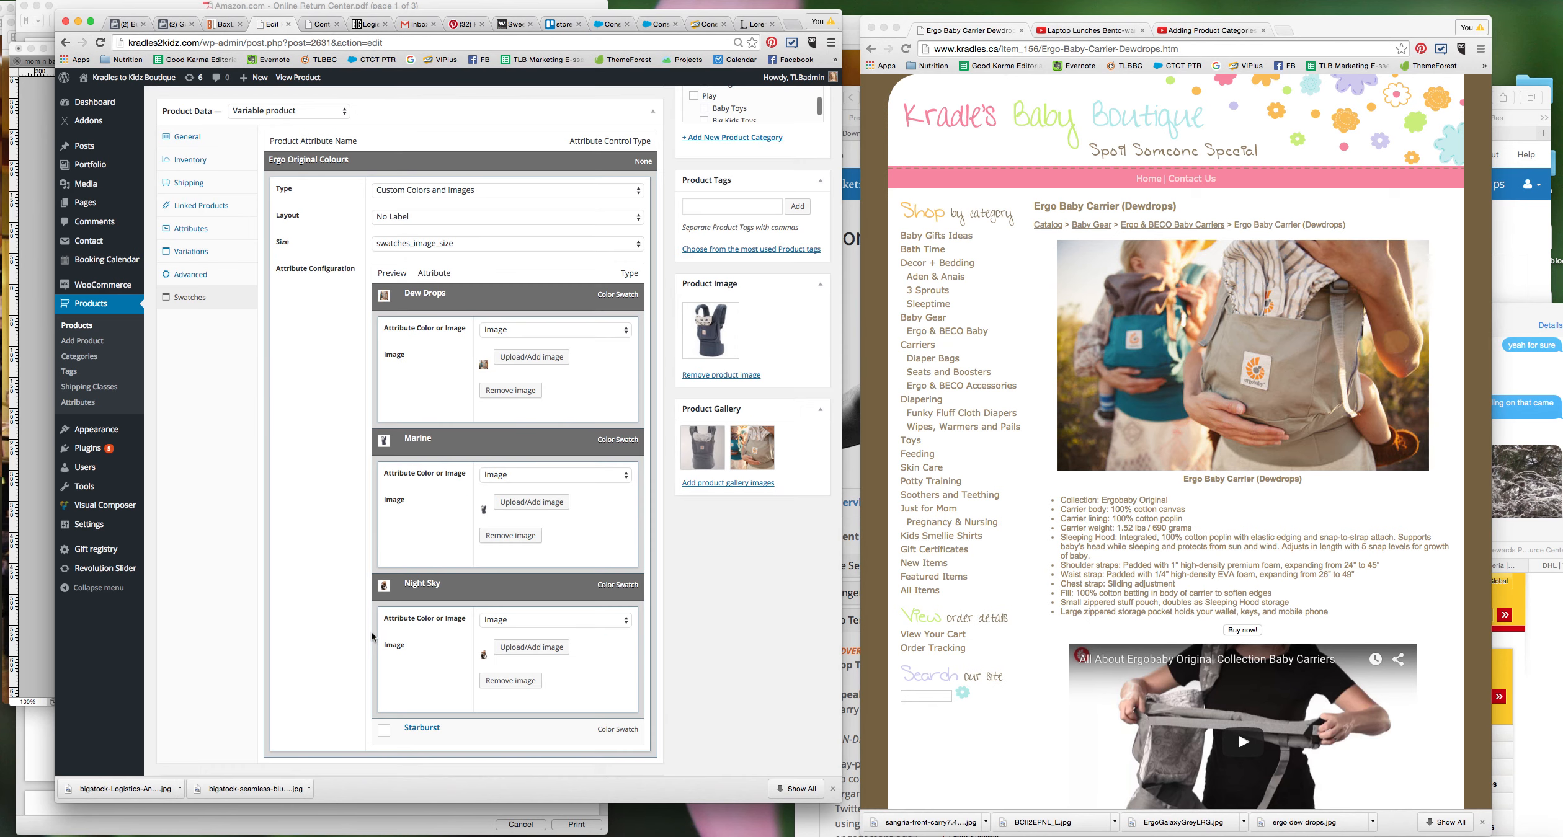
# Step: Set the Starburst swatch's attribute type to Image and assign it the "ergo night sky" picture from the media library
pyautogui.click(424, 729)
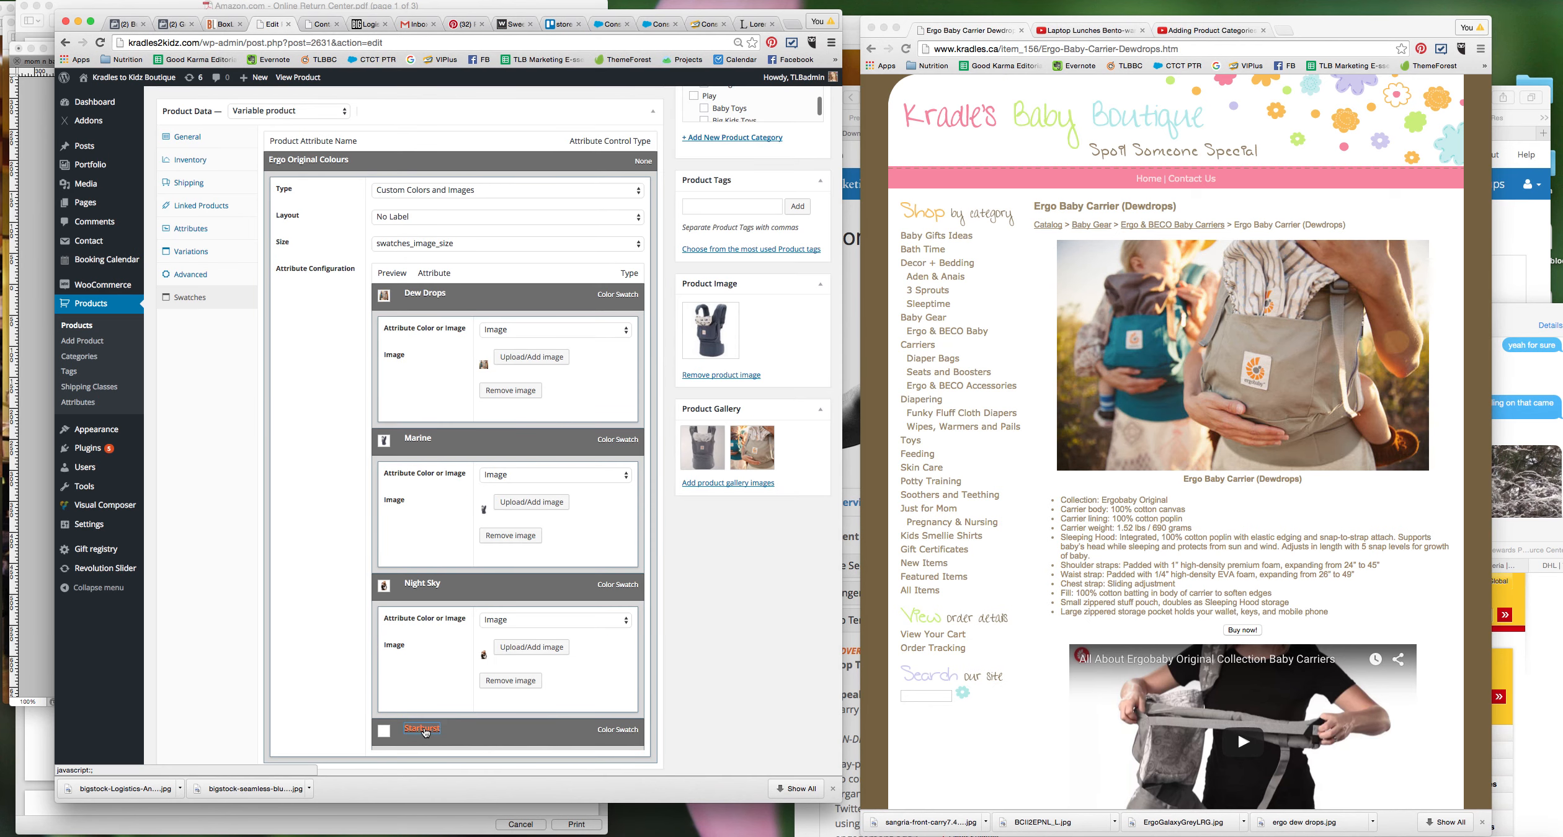
pyautogui.scroll(-3, 340, 634)
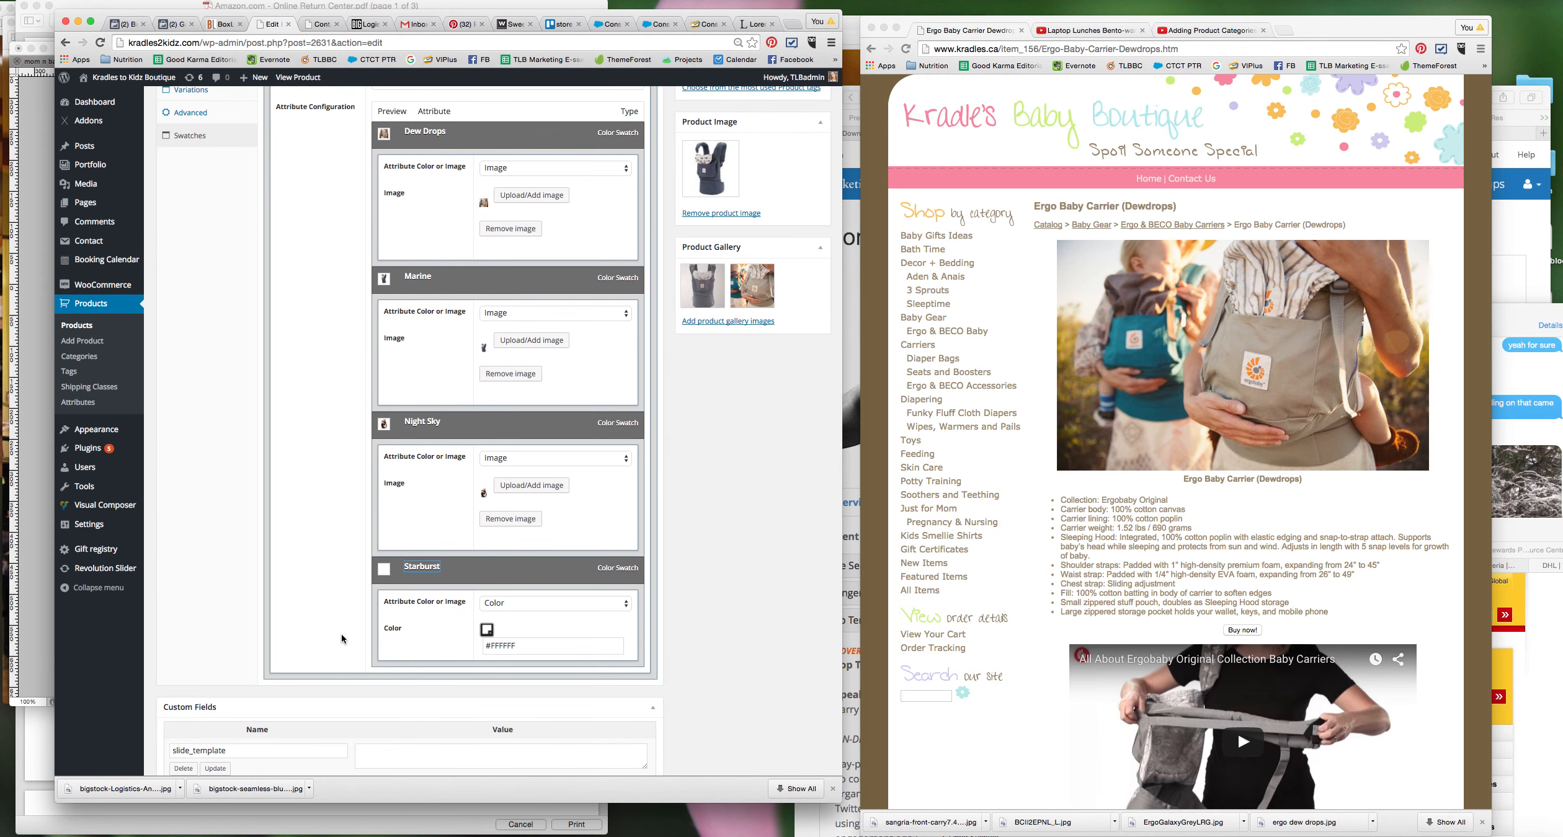
pyautogui.click(492, 605)
pyautogui.click(494, 616)
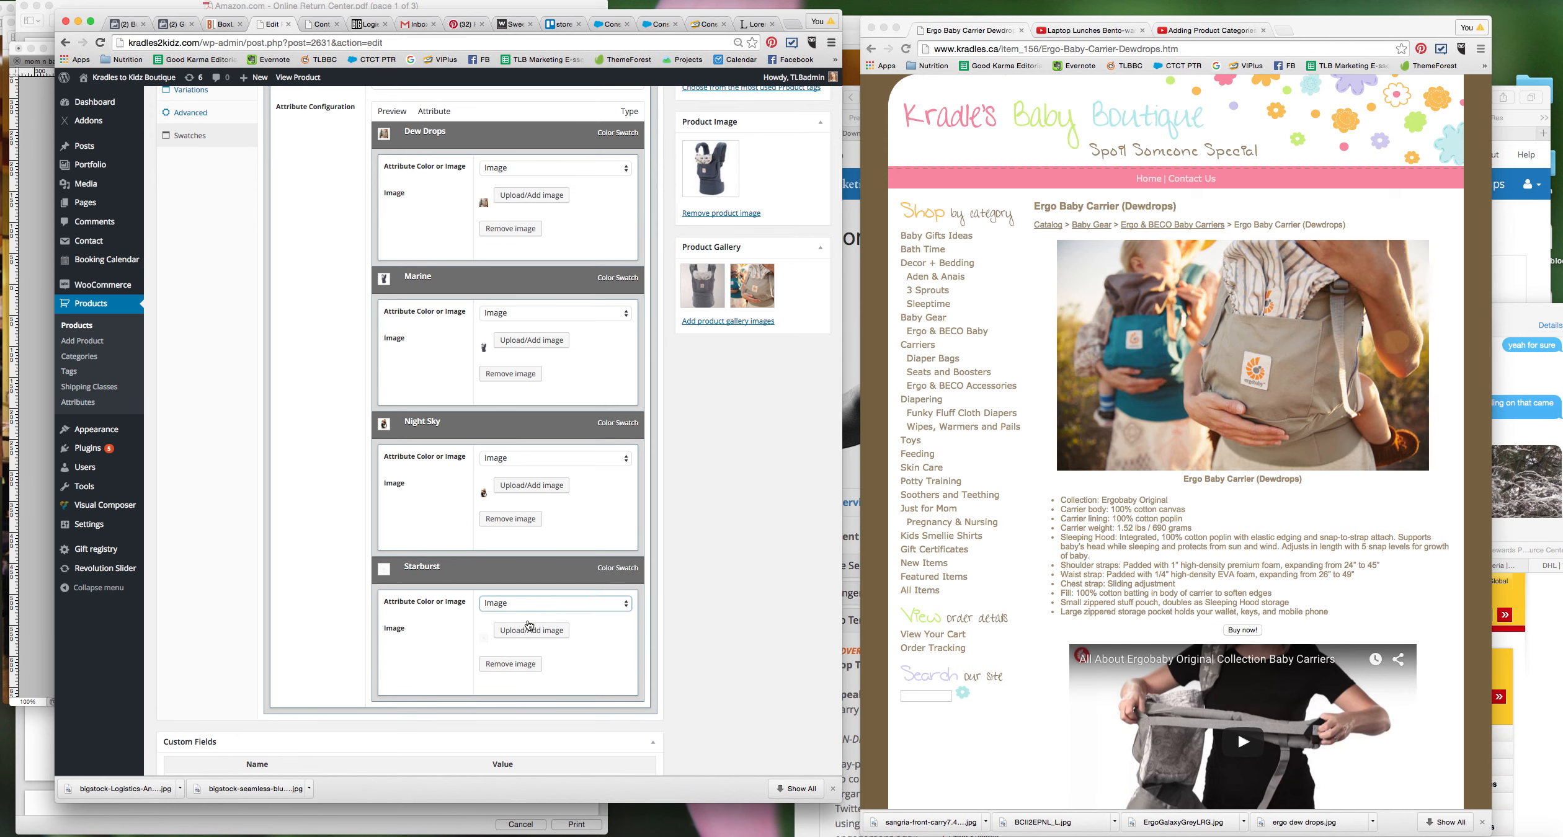
pyautogui.click(531, 630)
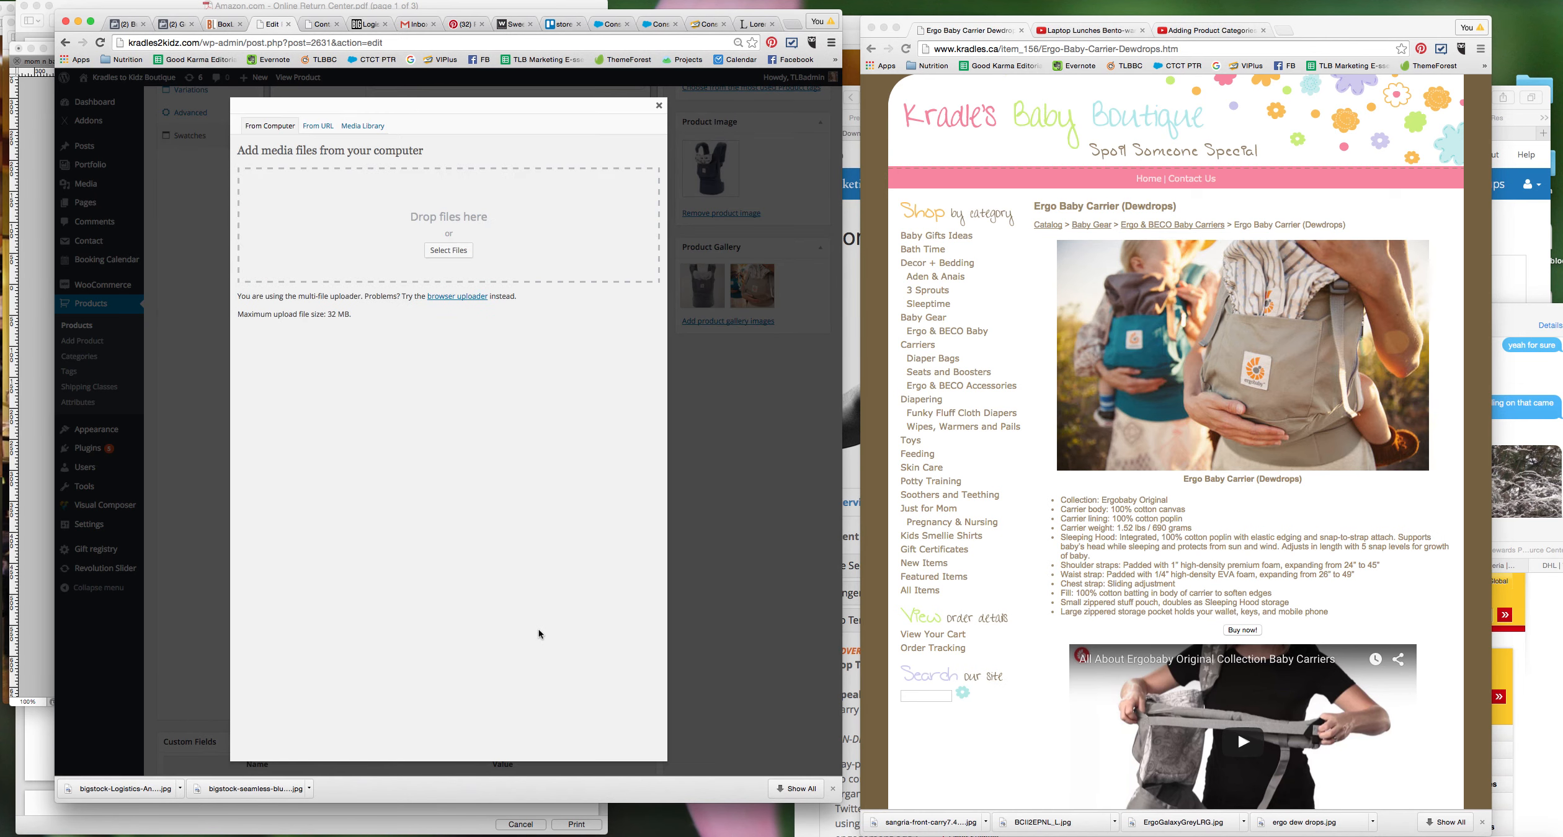
pyautogui.click(365, 128)
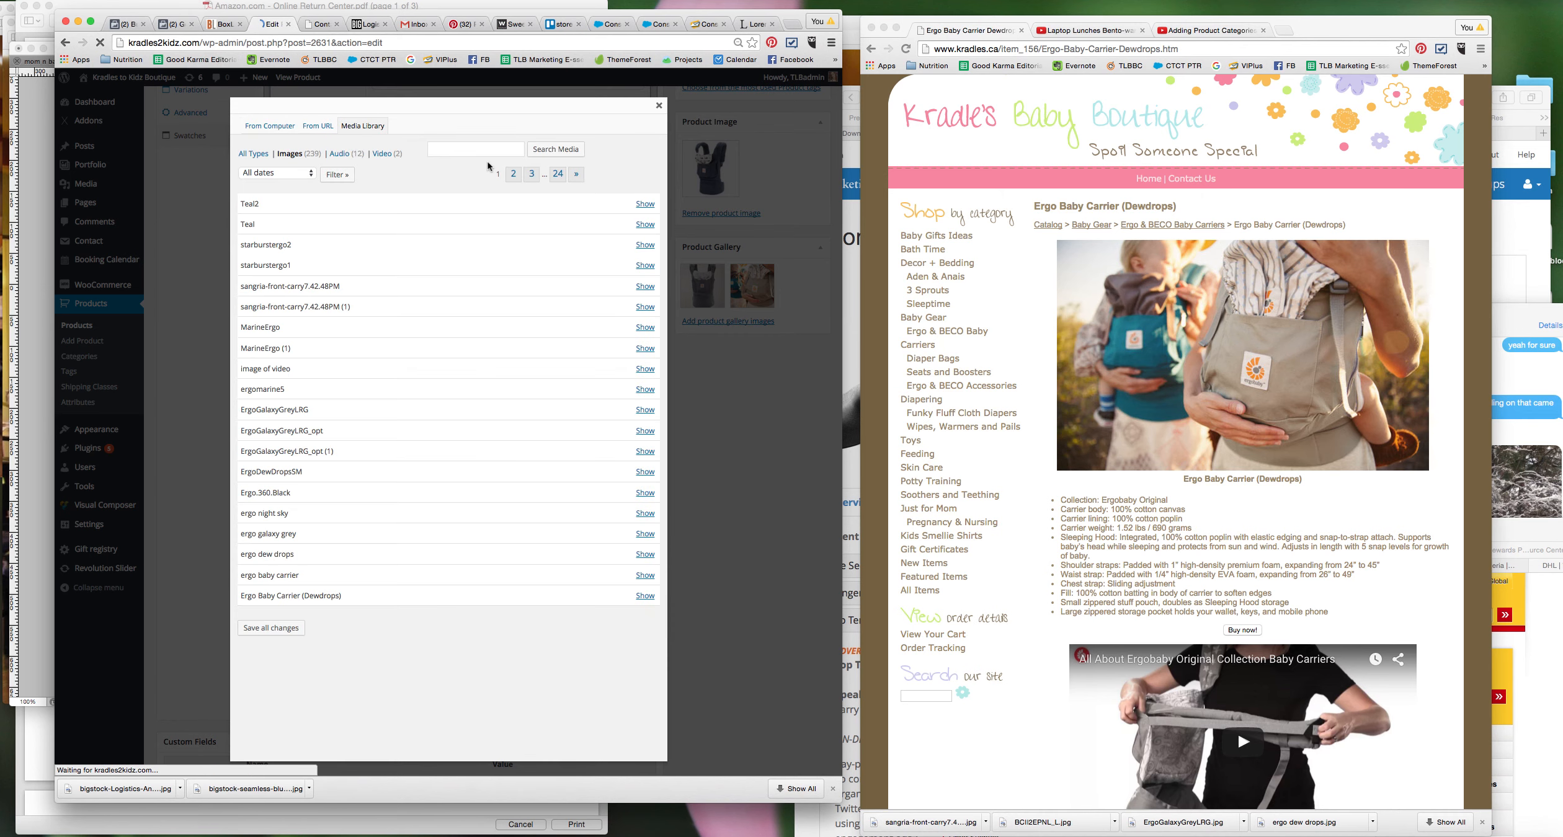
pyautogui.click(660, 105)
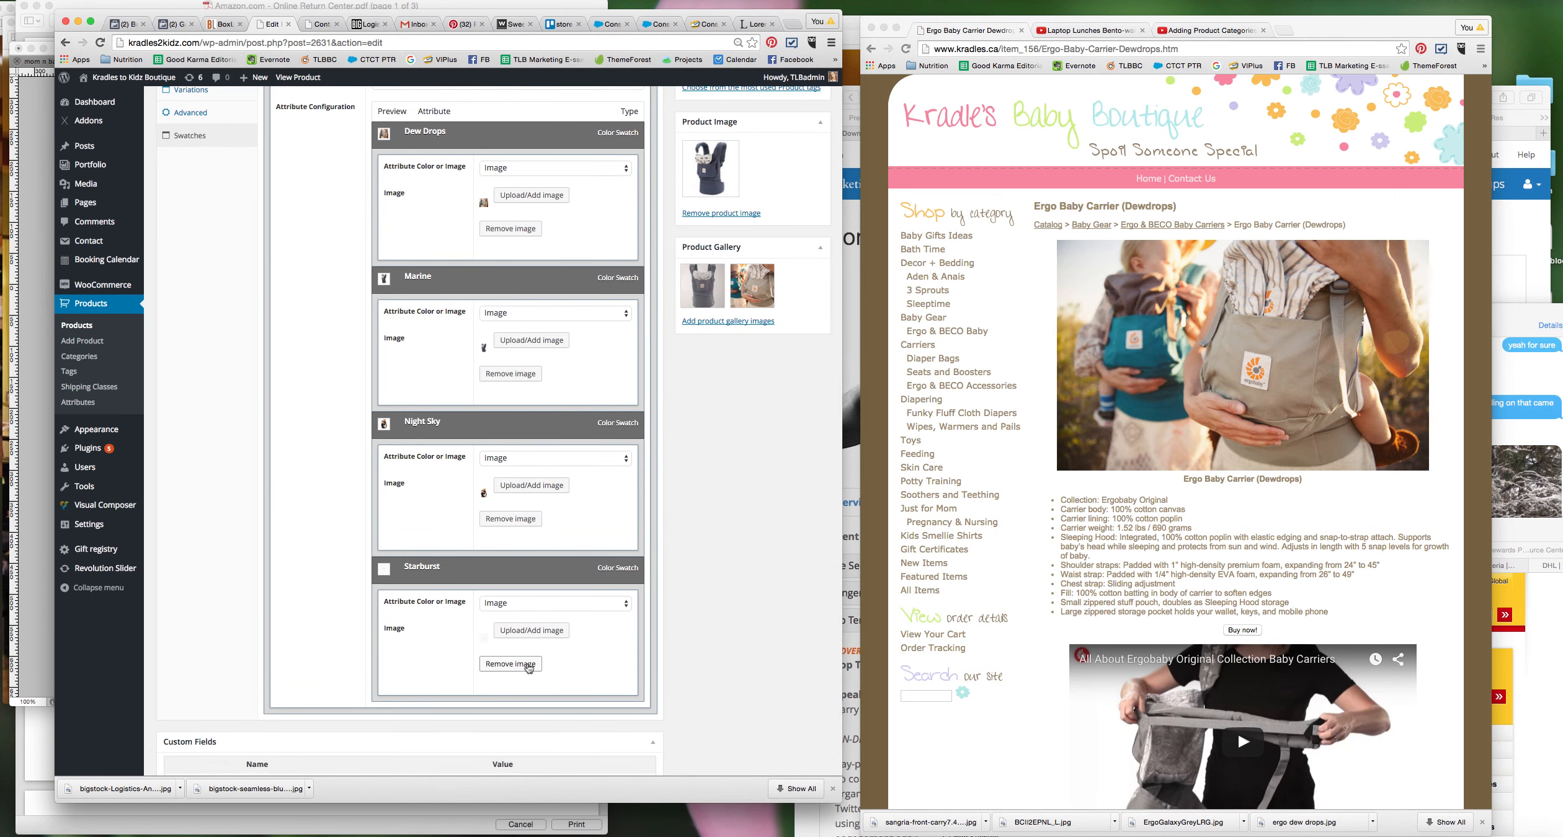
pyautogui.click(523, 631)
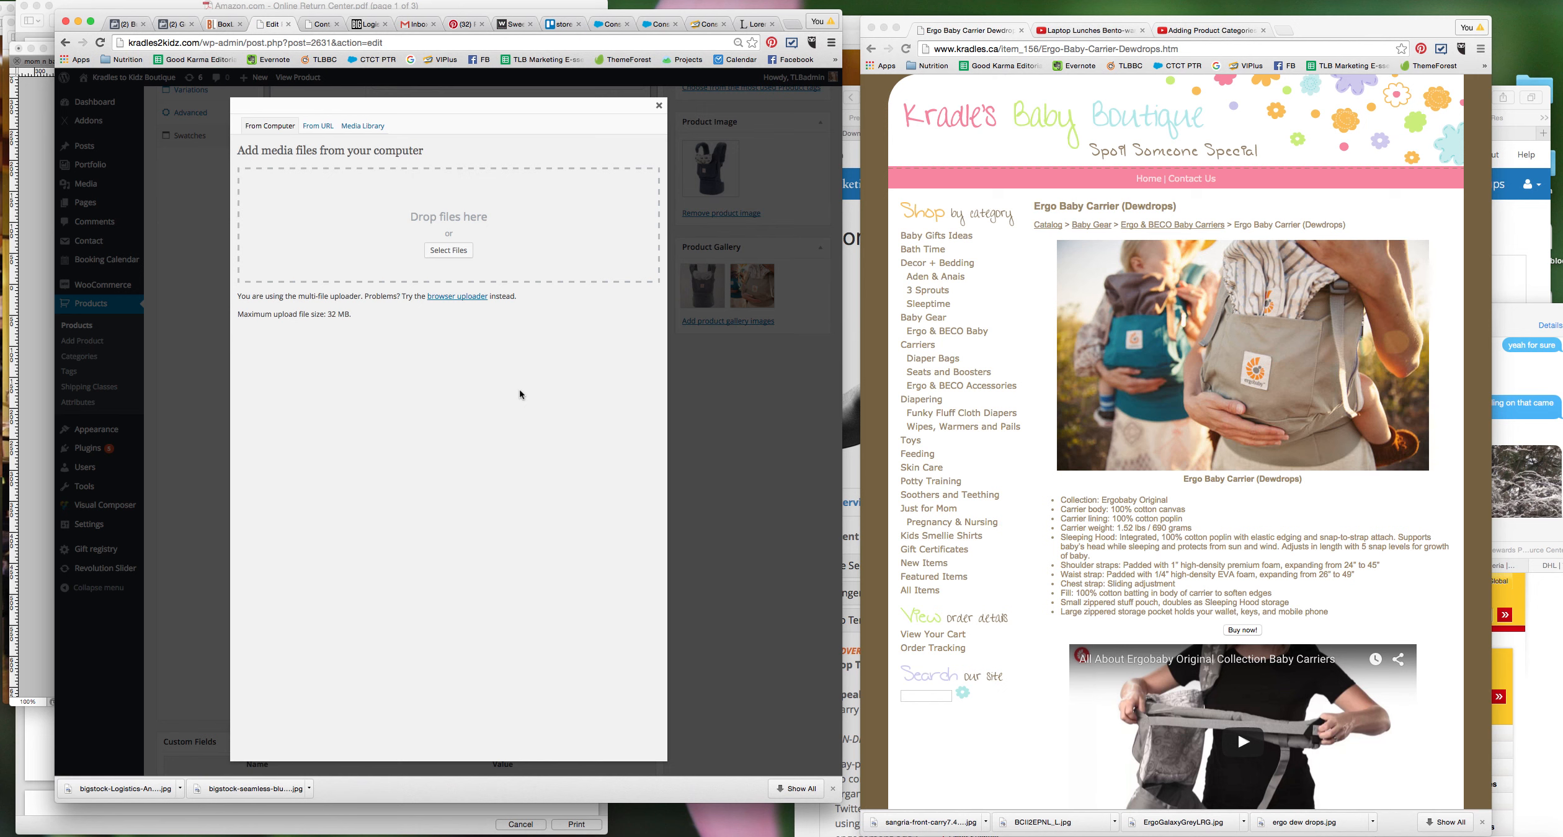
pyautogui.click(366, 127)
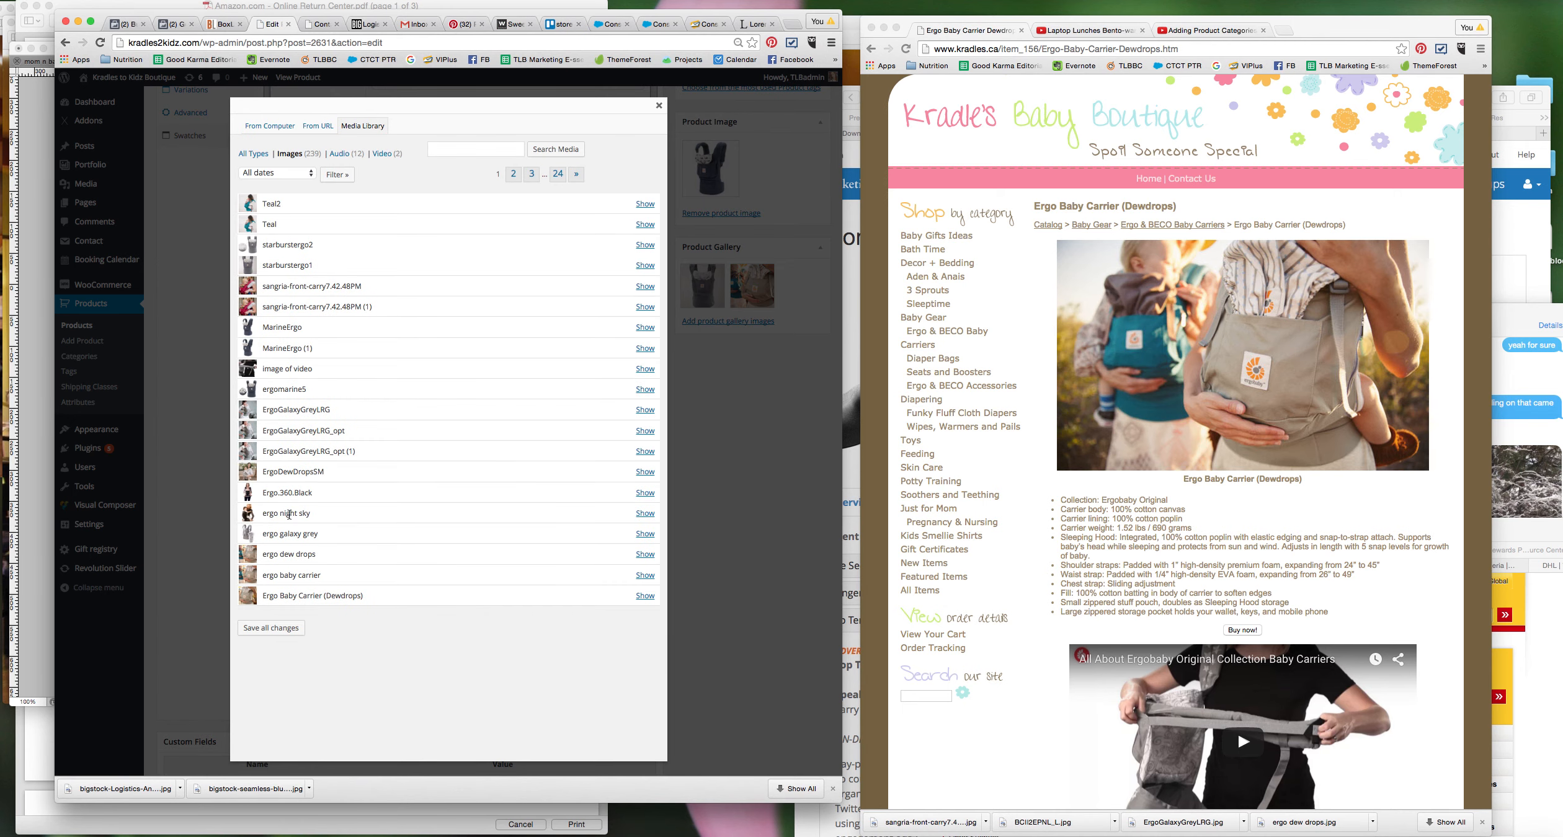
pyautogui.click(649, 514)
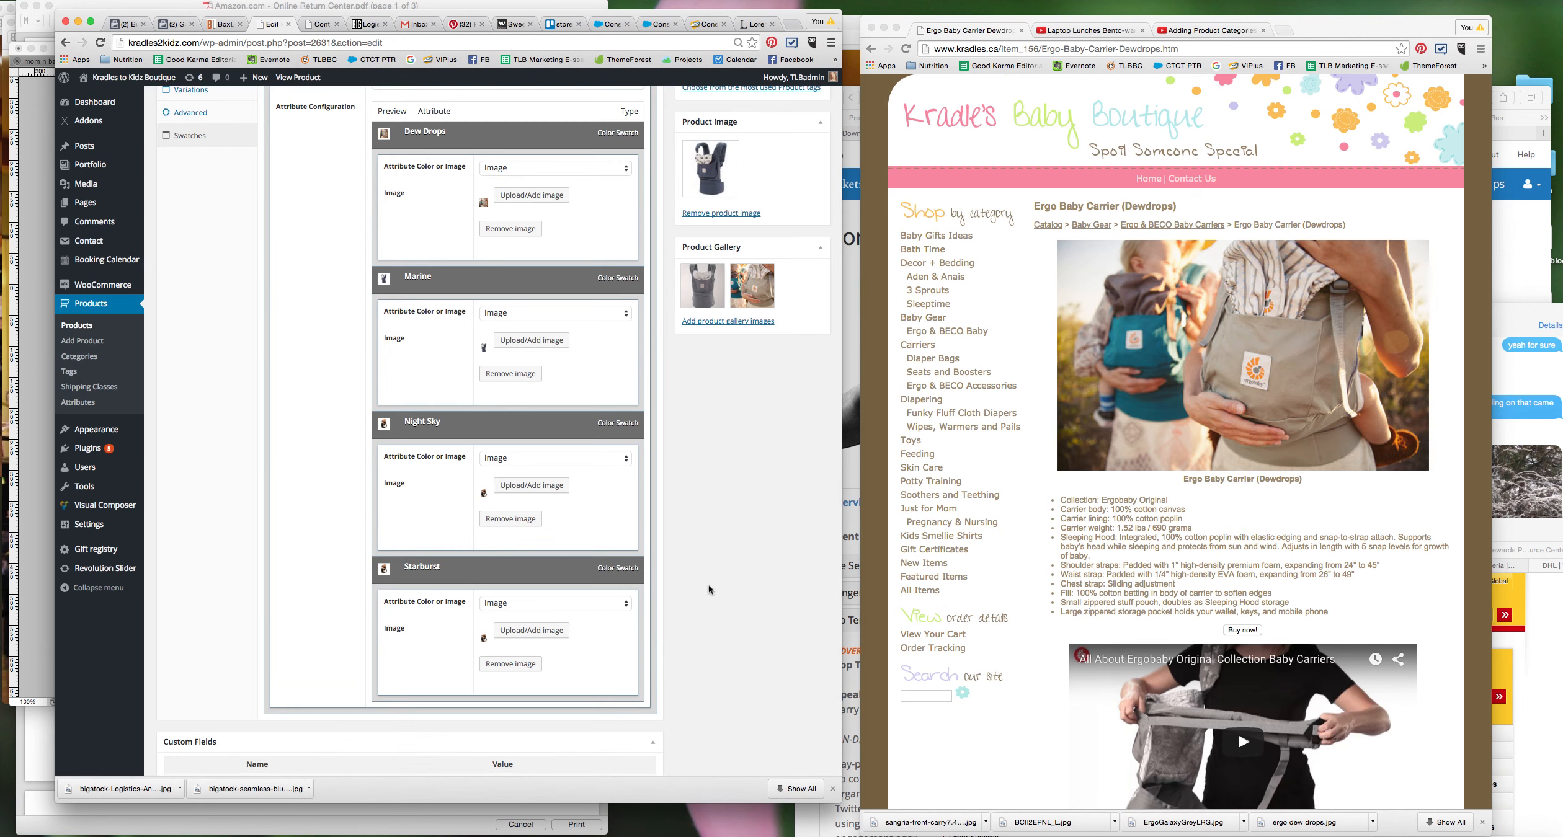
# Step: Update the product with its swatch images and open its live page
pyautogui.scroll(10, 708, 584)
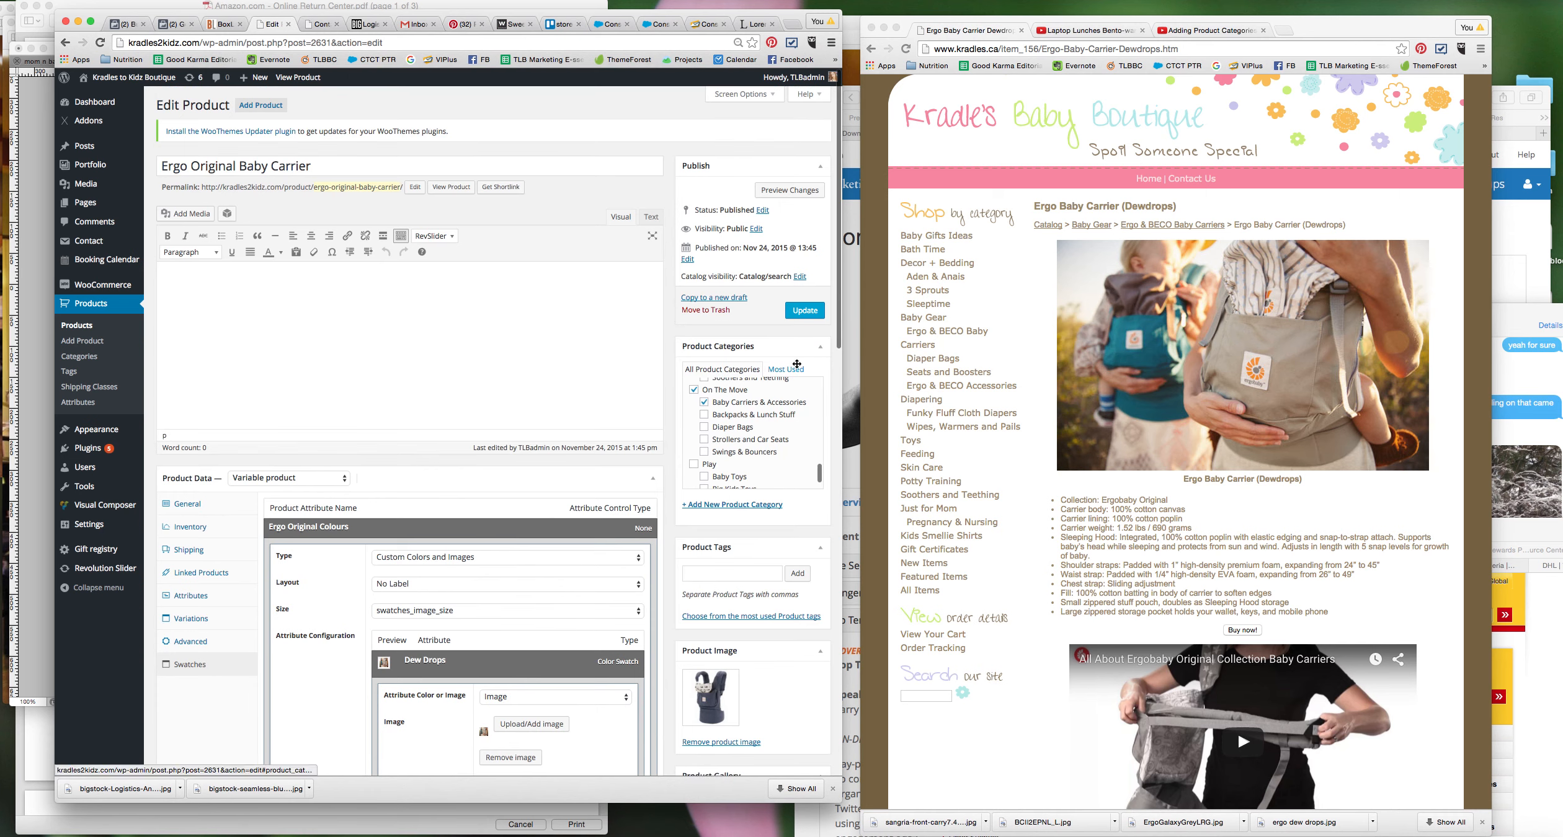
pyautogui.click(806, 310)
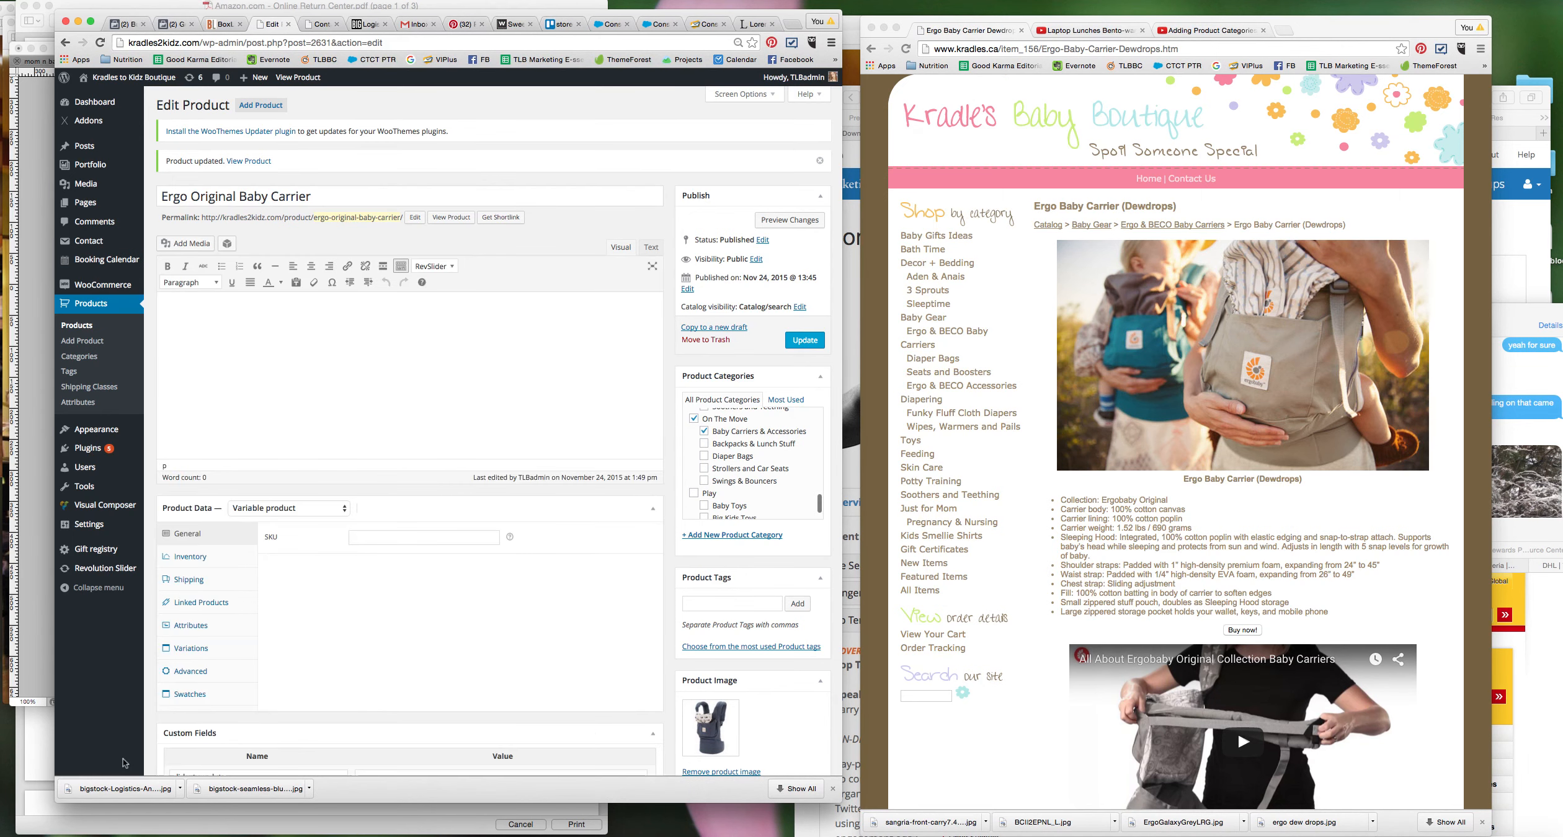
pyautogui.click(305, 81)
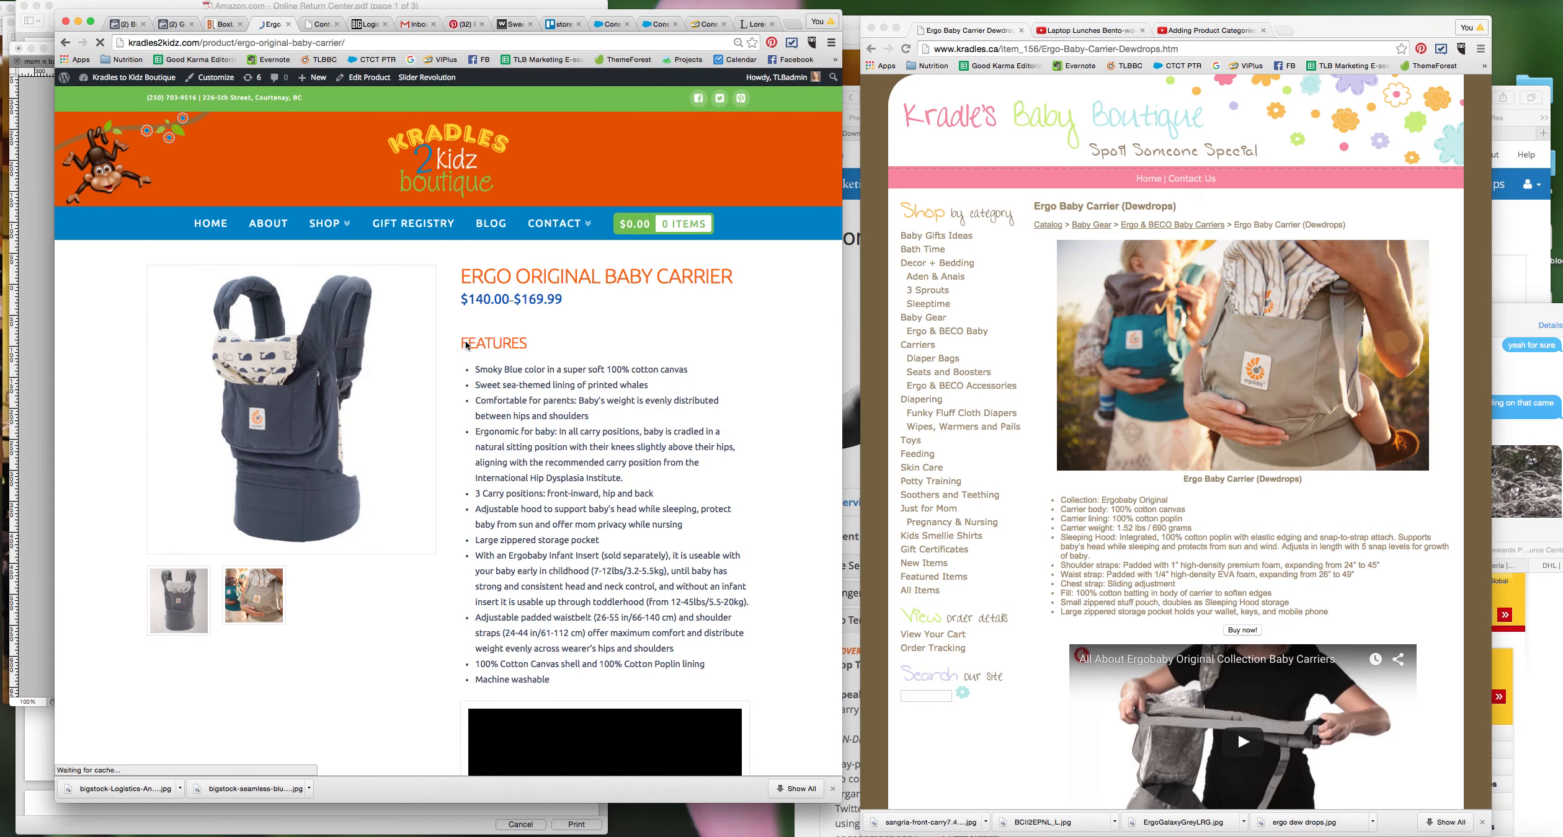
# Step: Try the Marine, Night Sky and Starburst swatches on the live page, checking each one's price and main image
pyautogui.scroll(-4, 498, 452)
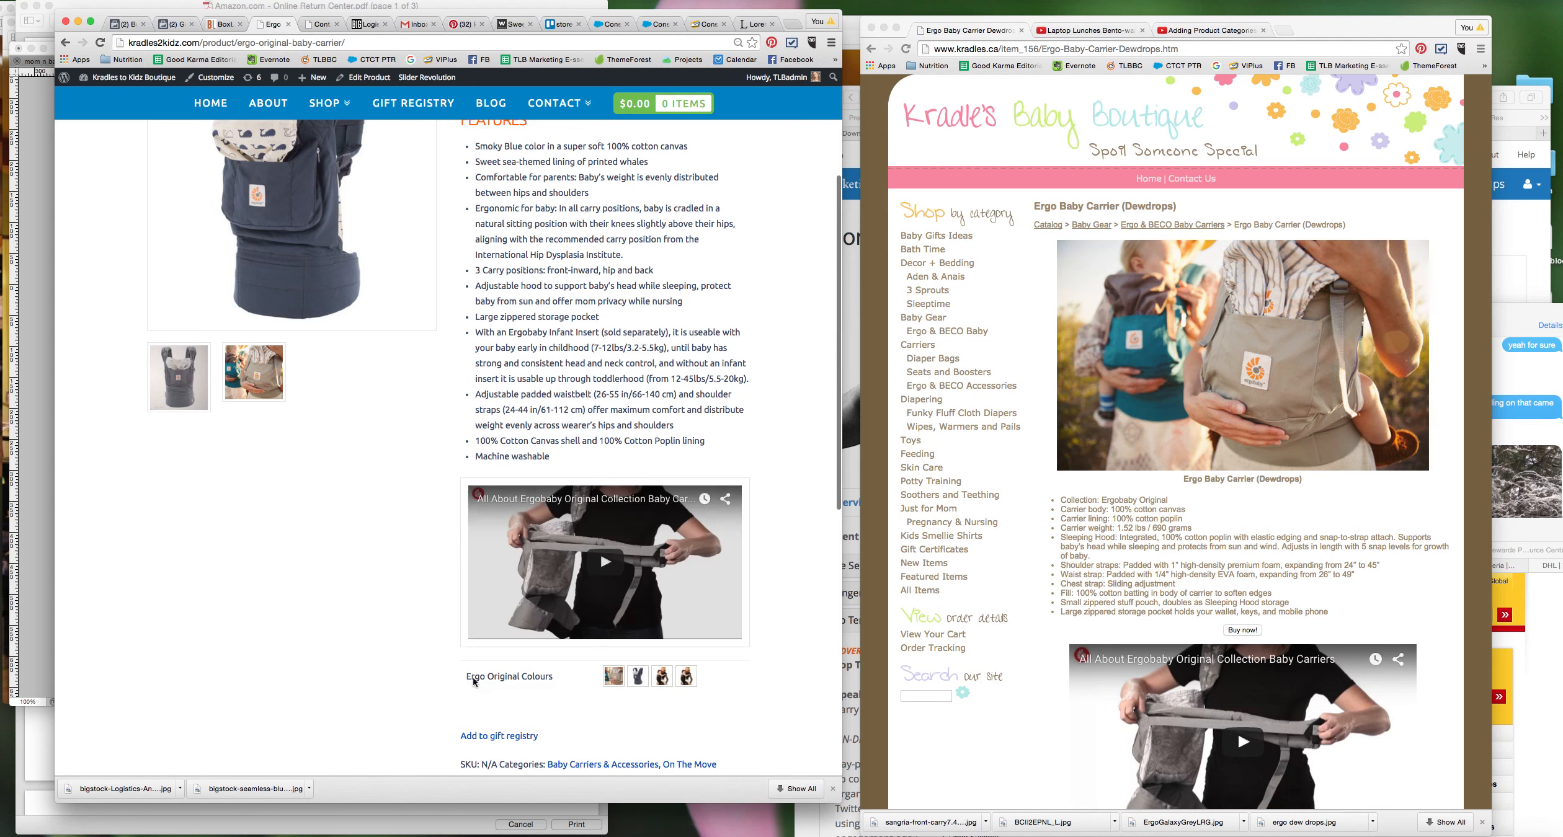
pyautogui.click(638, 676)
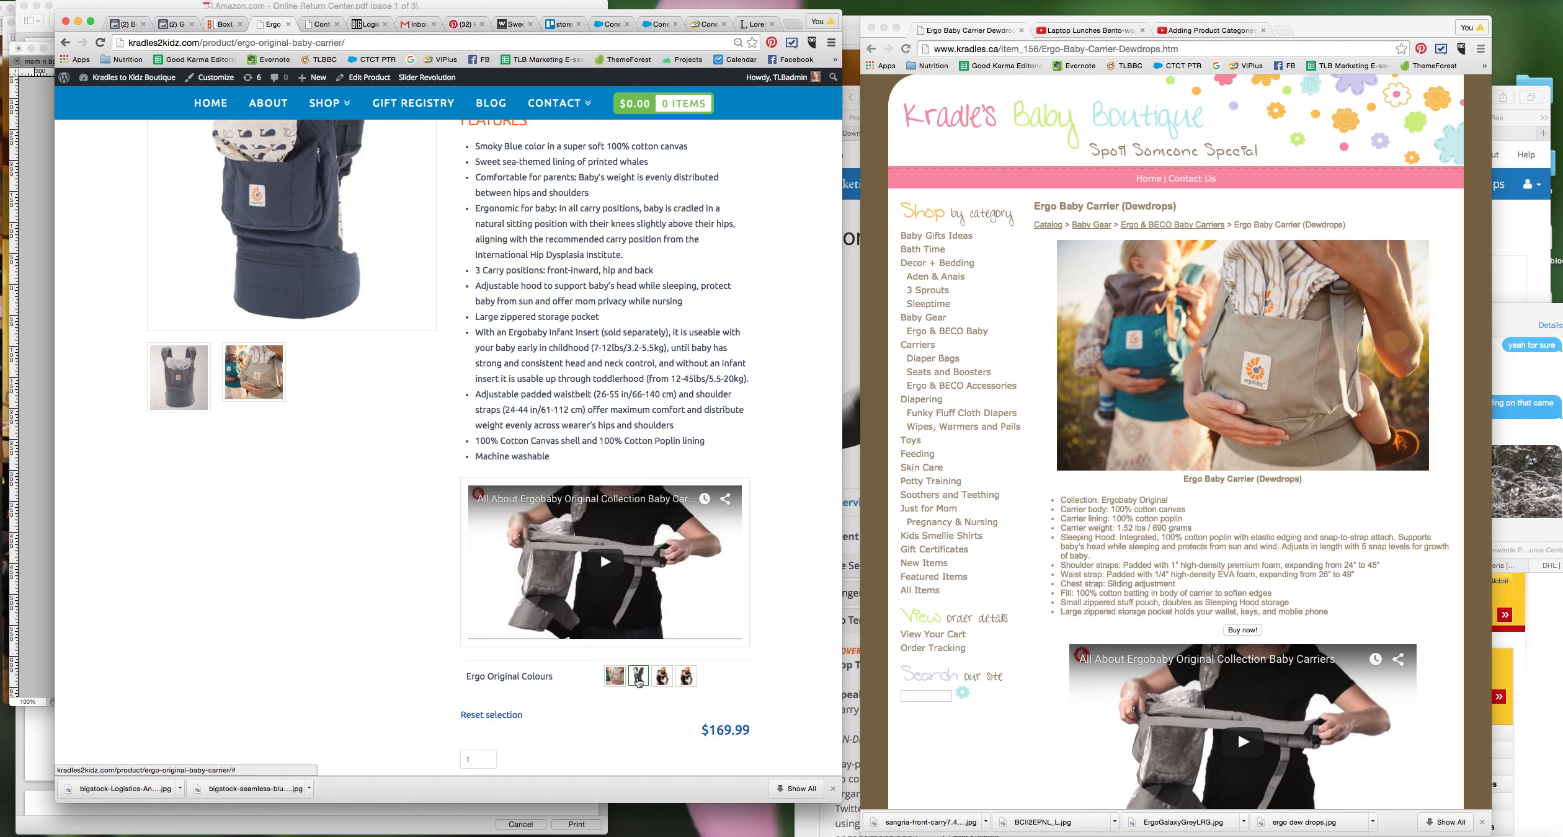
pyautogui.click(664, 678)
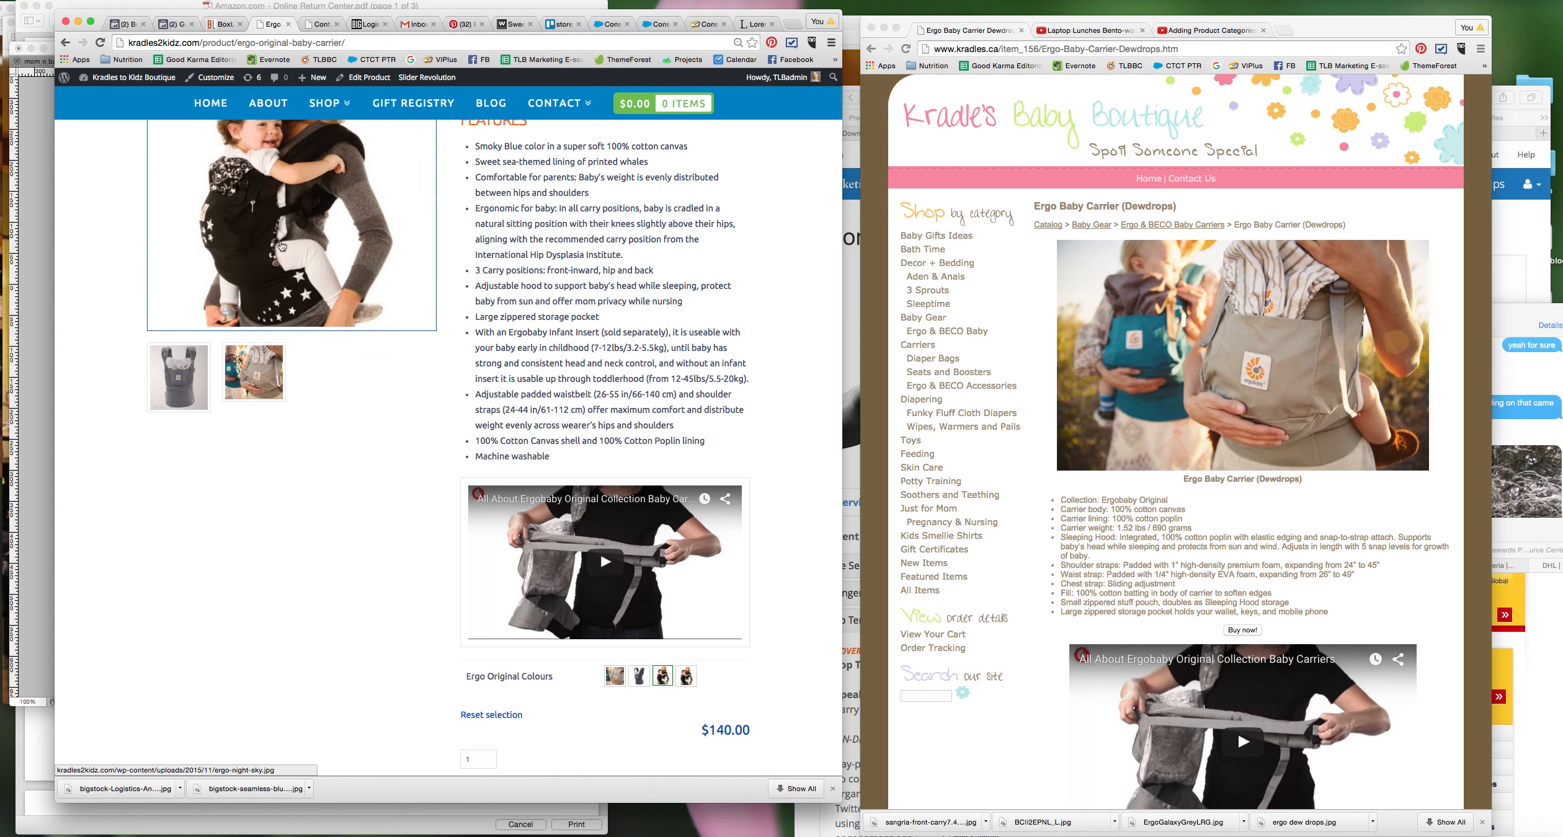
pyautogui.click(687, 678)
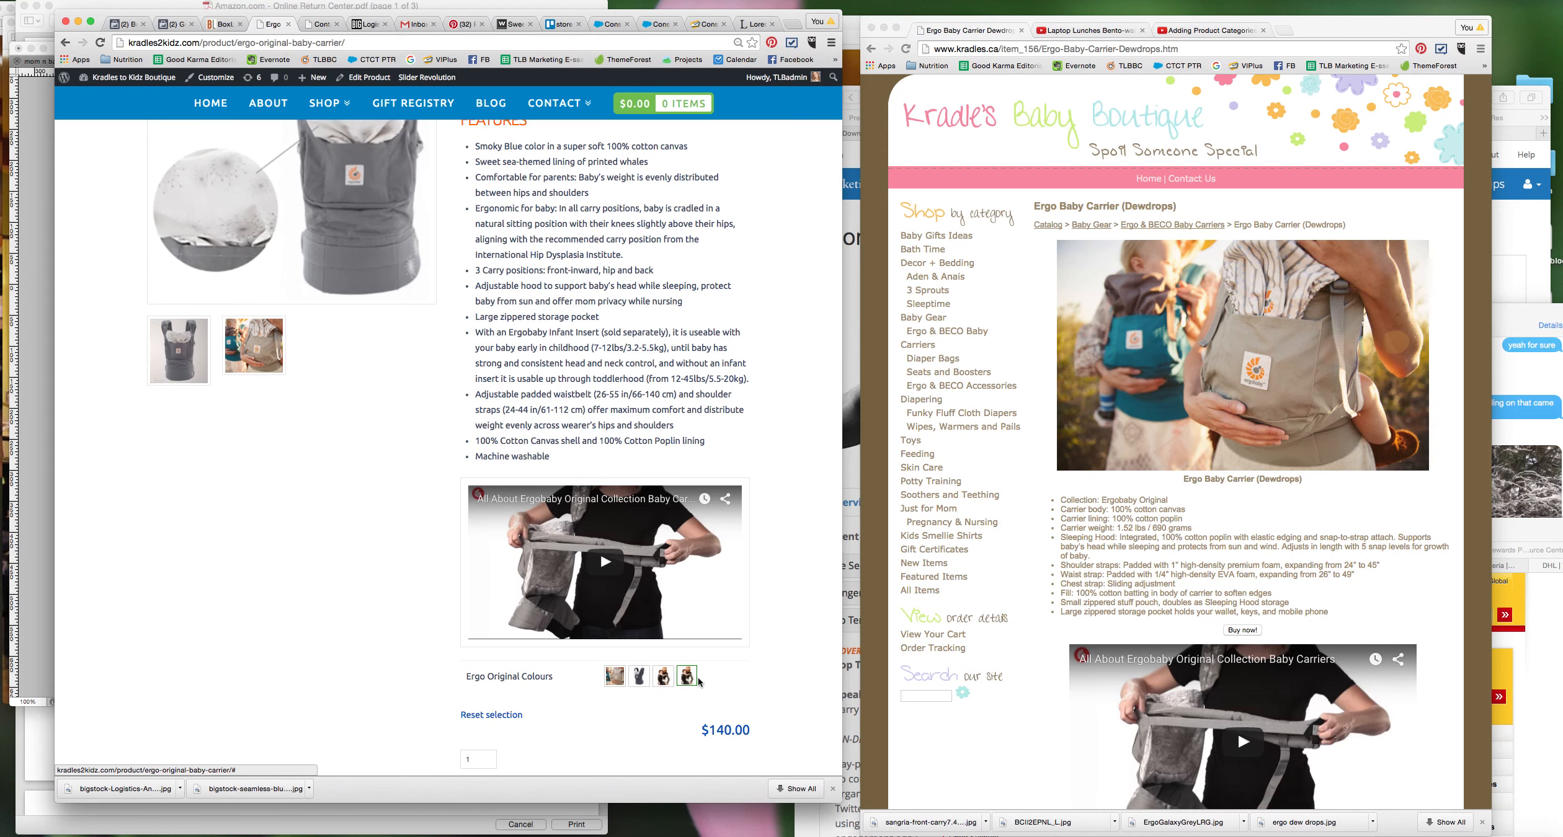
pyautogui.scroll(1, 765, 677)
pyautogui.scroll(1, 764, 676)
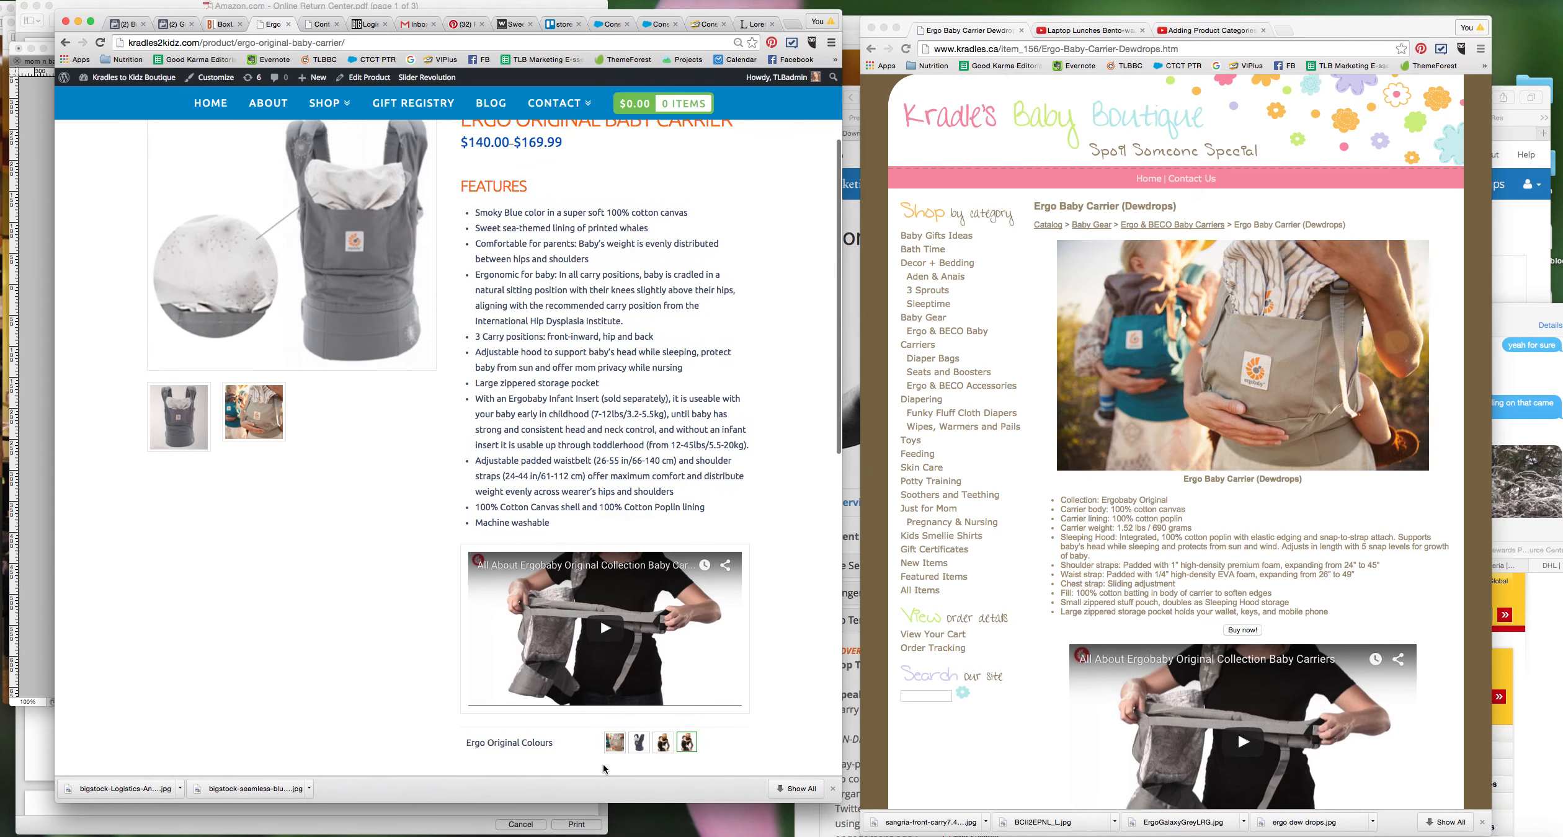
# Step: Cycle through the last three colour swatches again to compare the main product image, and view the site's shop category list
pyautogui.click(640, 744)
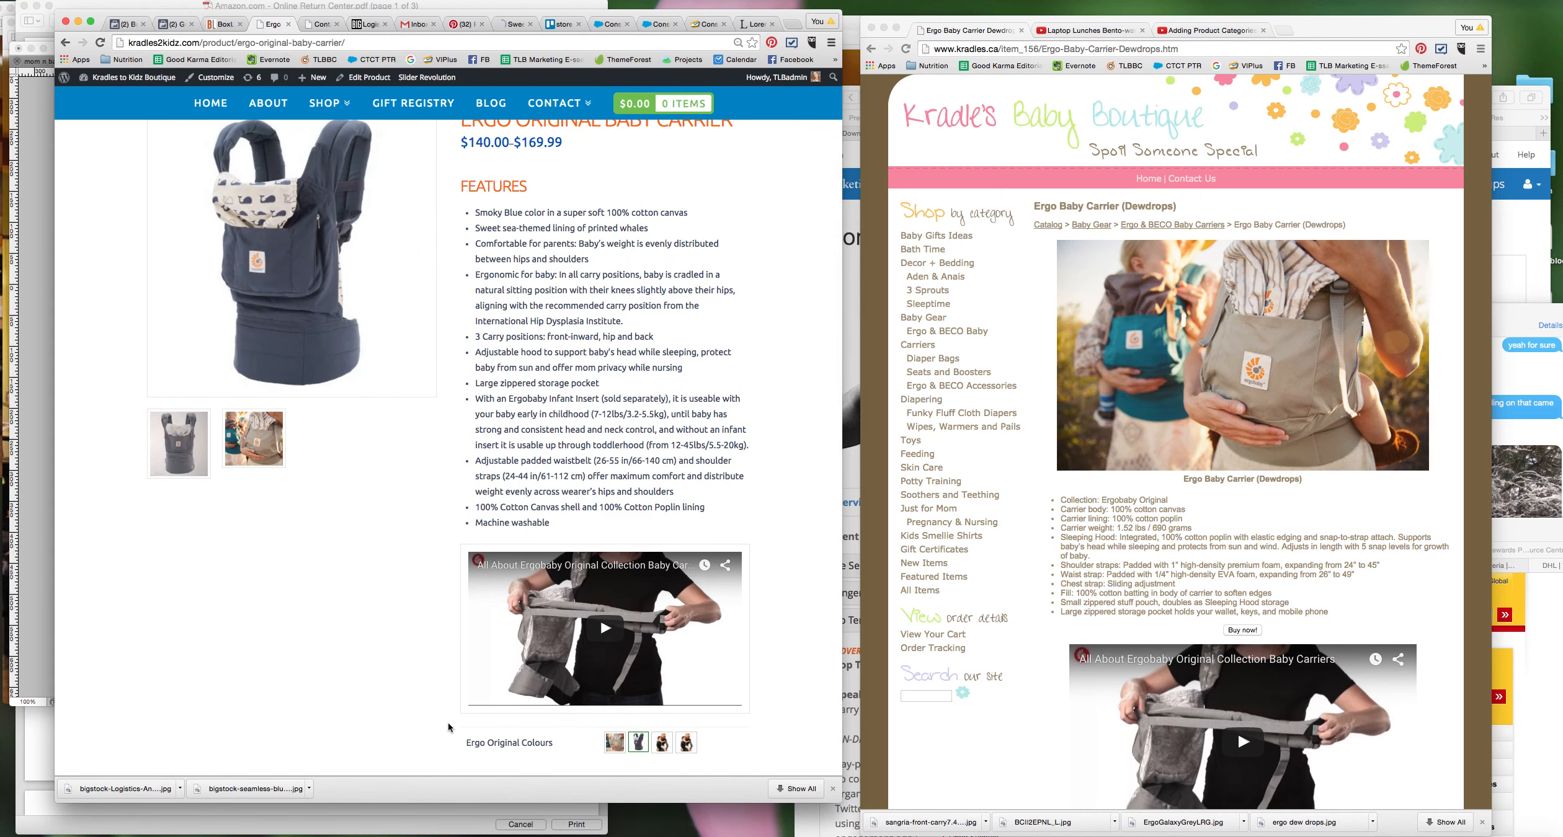
pyautogui.click(662, 747)
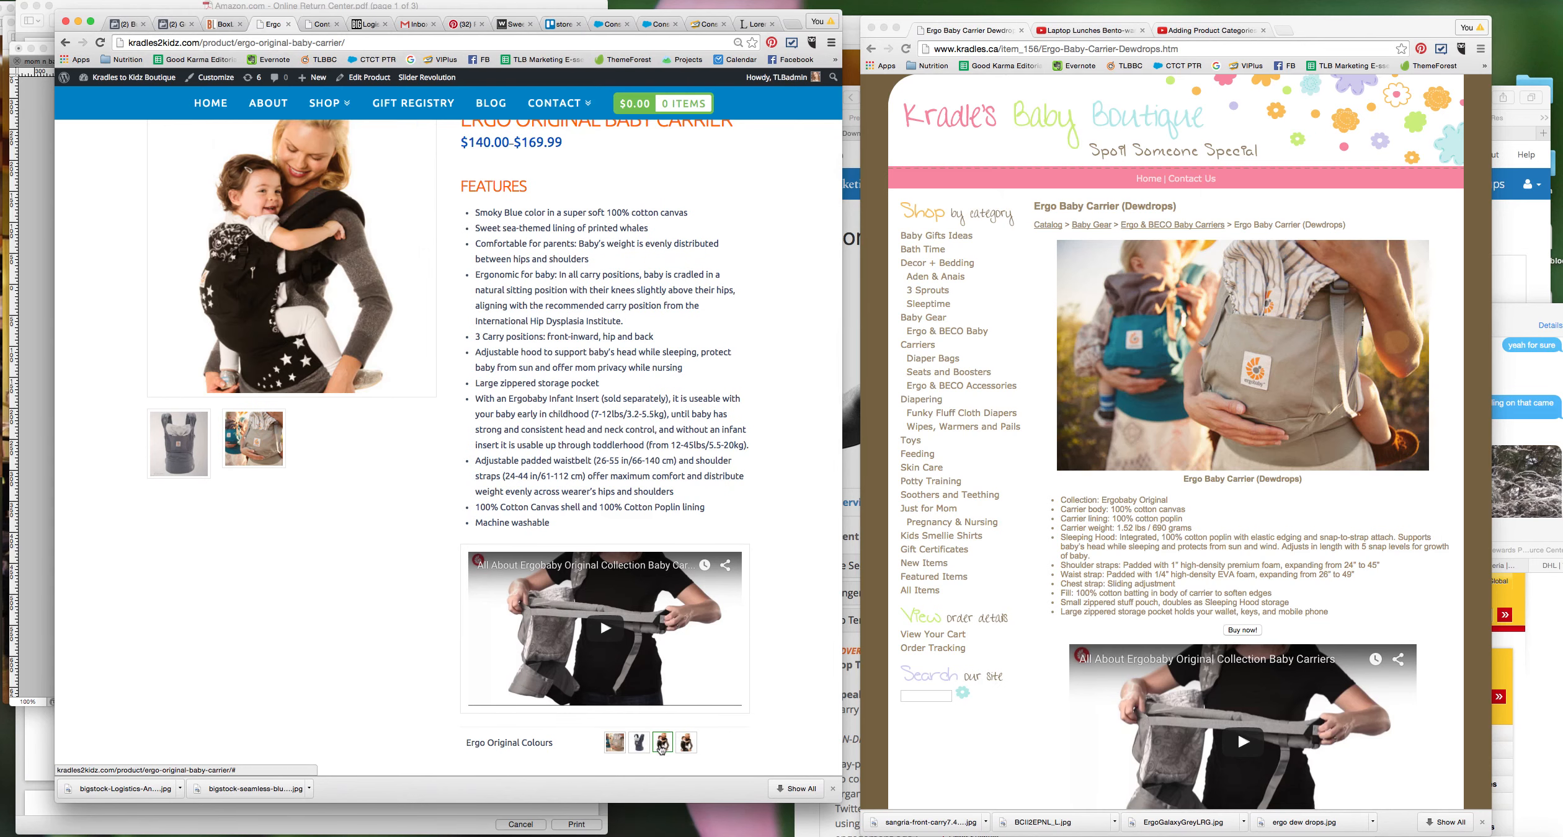
pyautogui.click(686, 743)
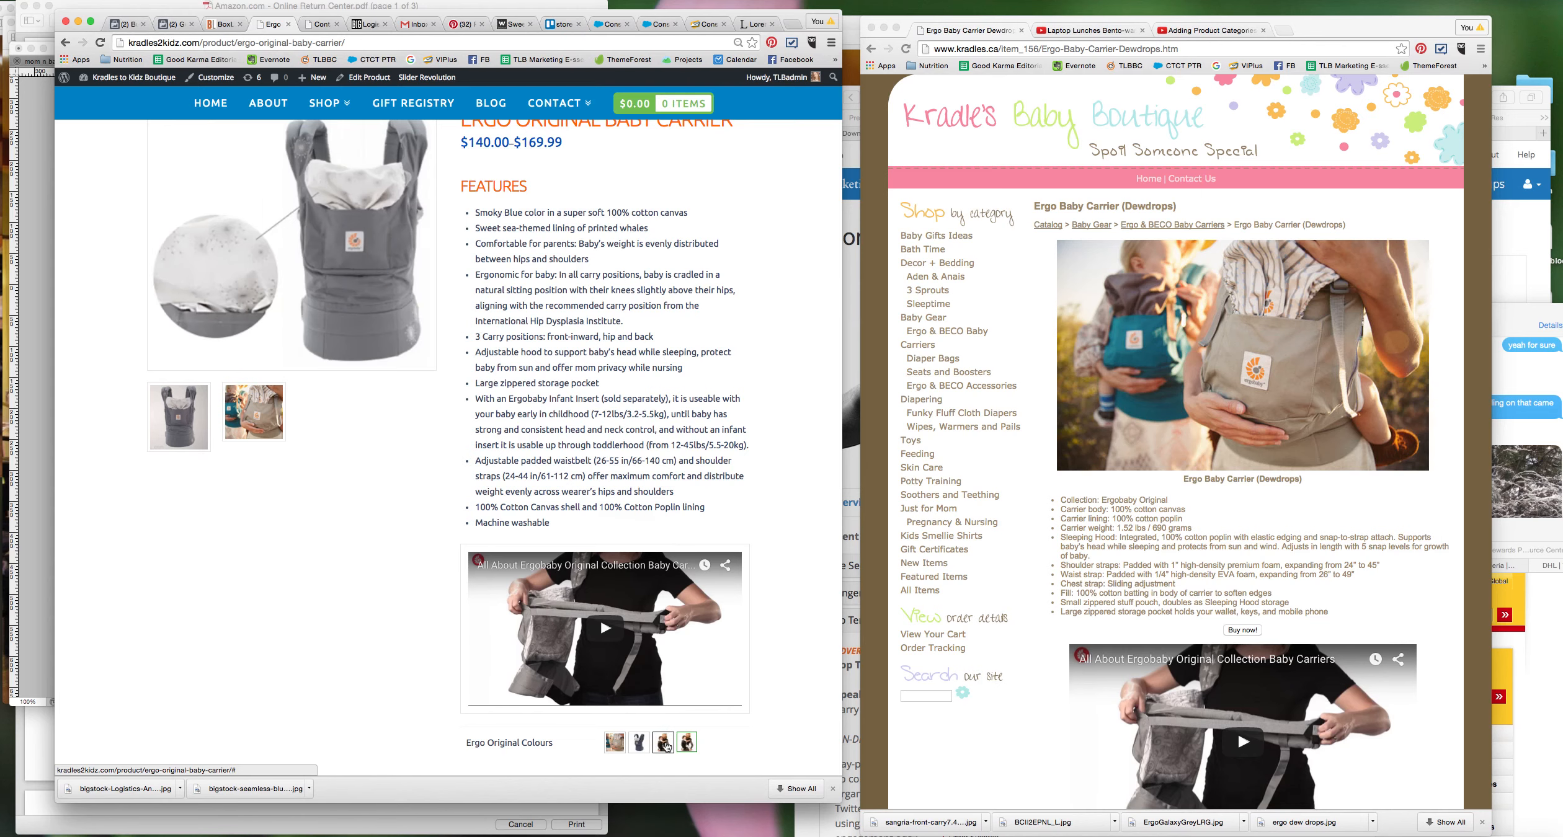
pyautogui.click(665, 748)
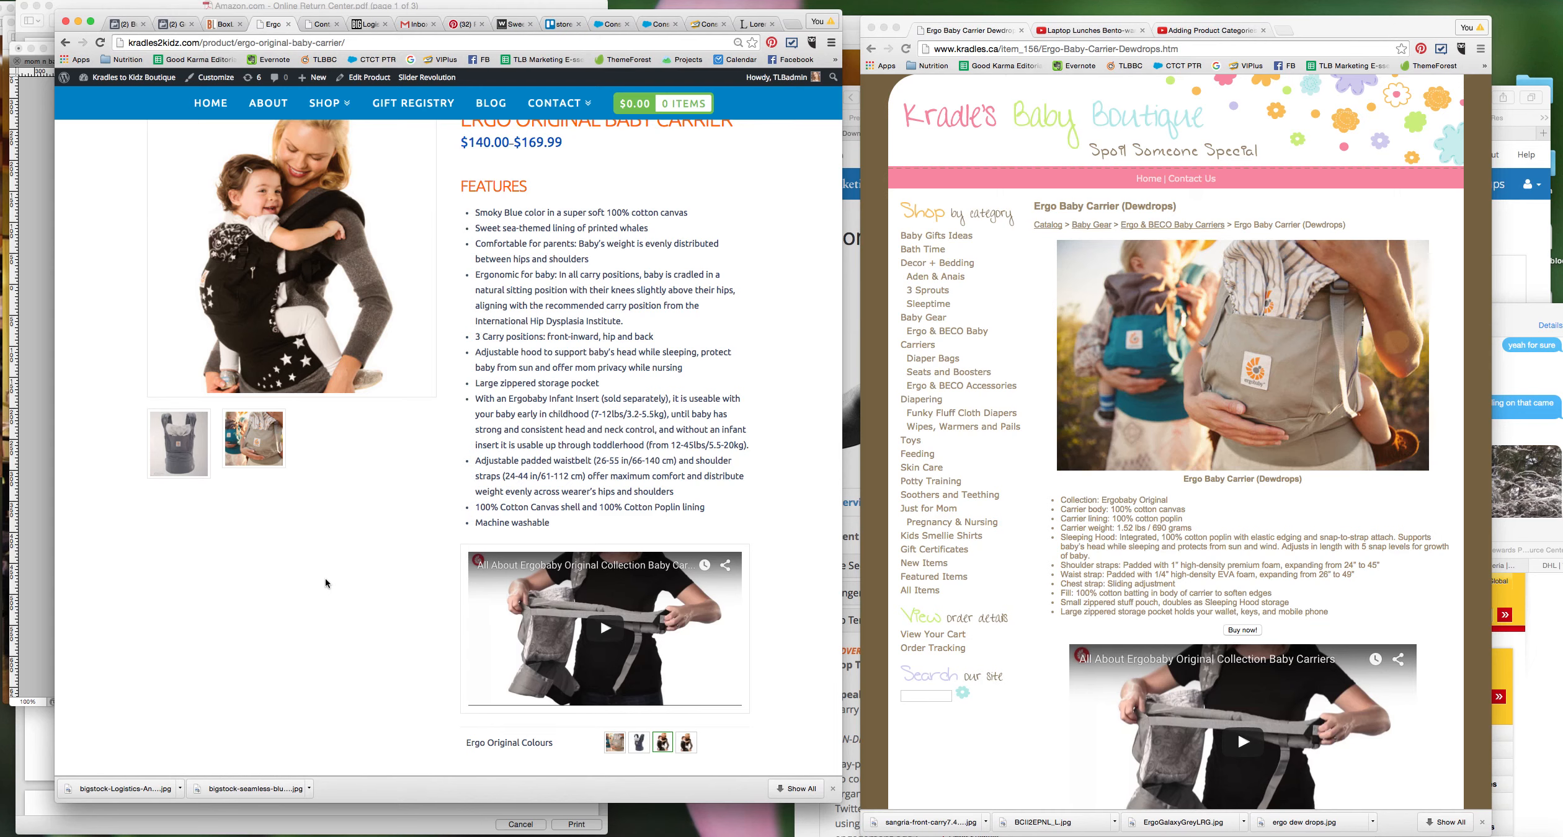
pyautogui.scroll(3, 325, 579)
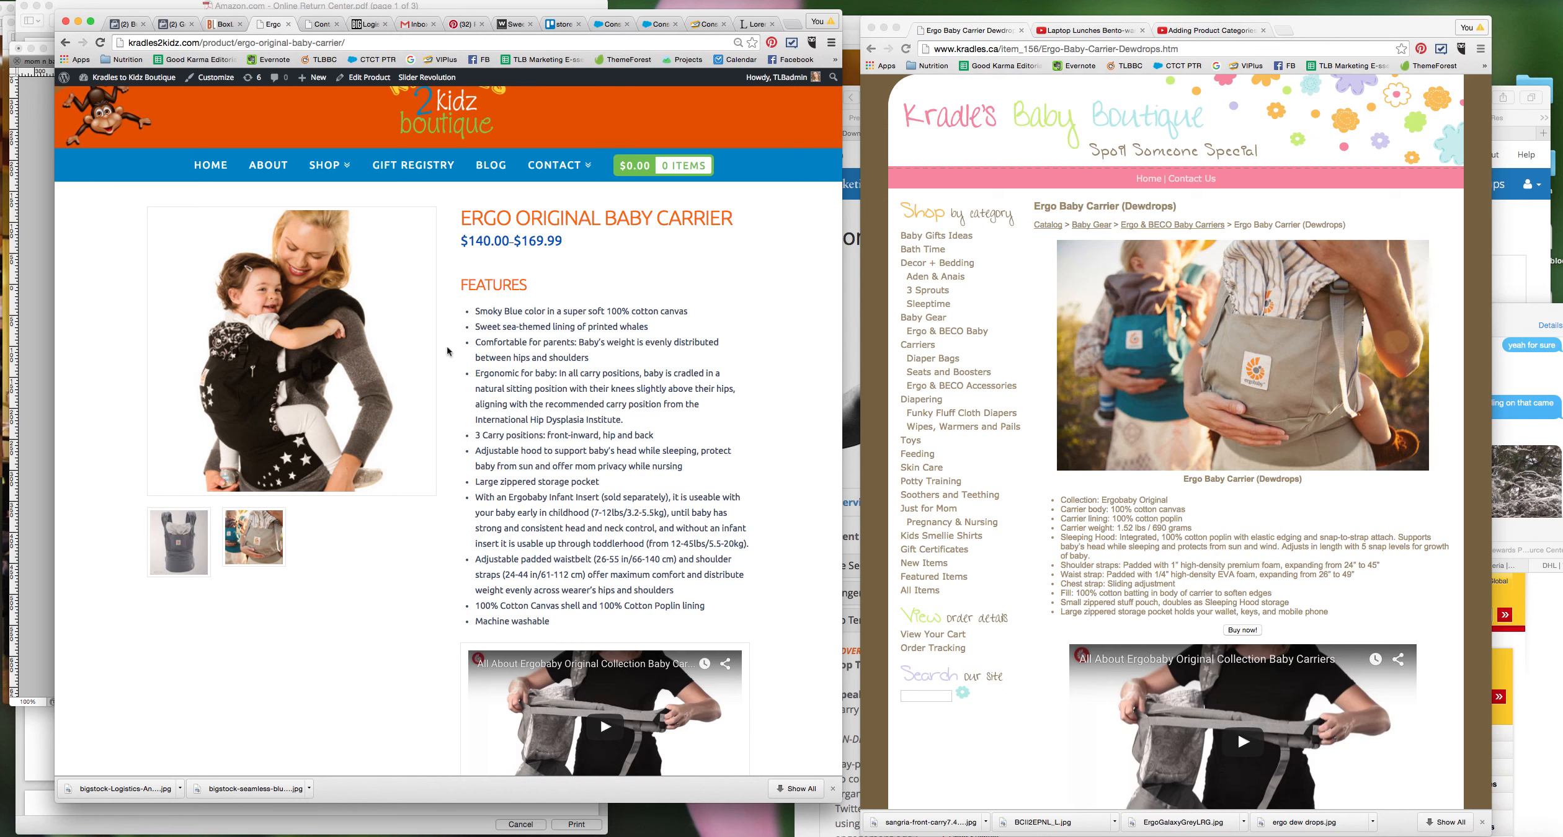
pyautogui.moveTo(345, 168)
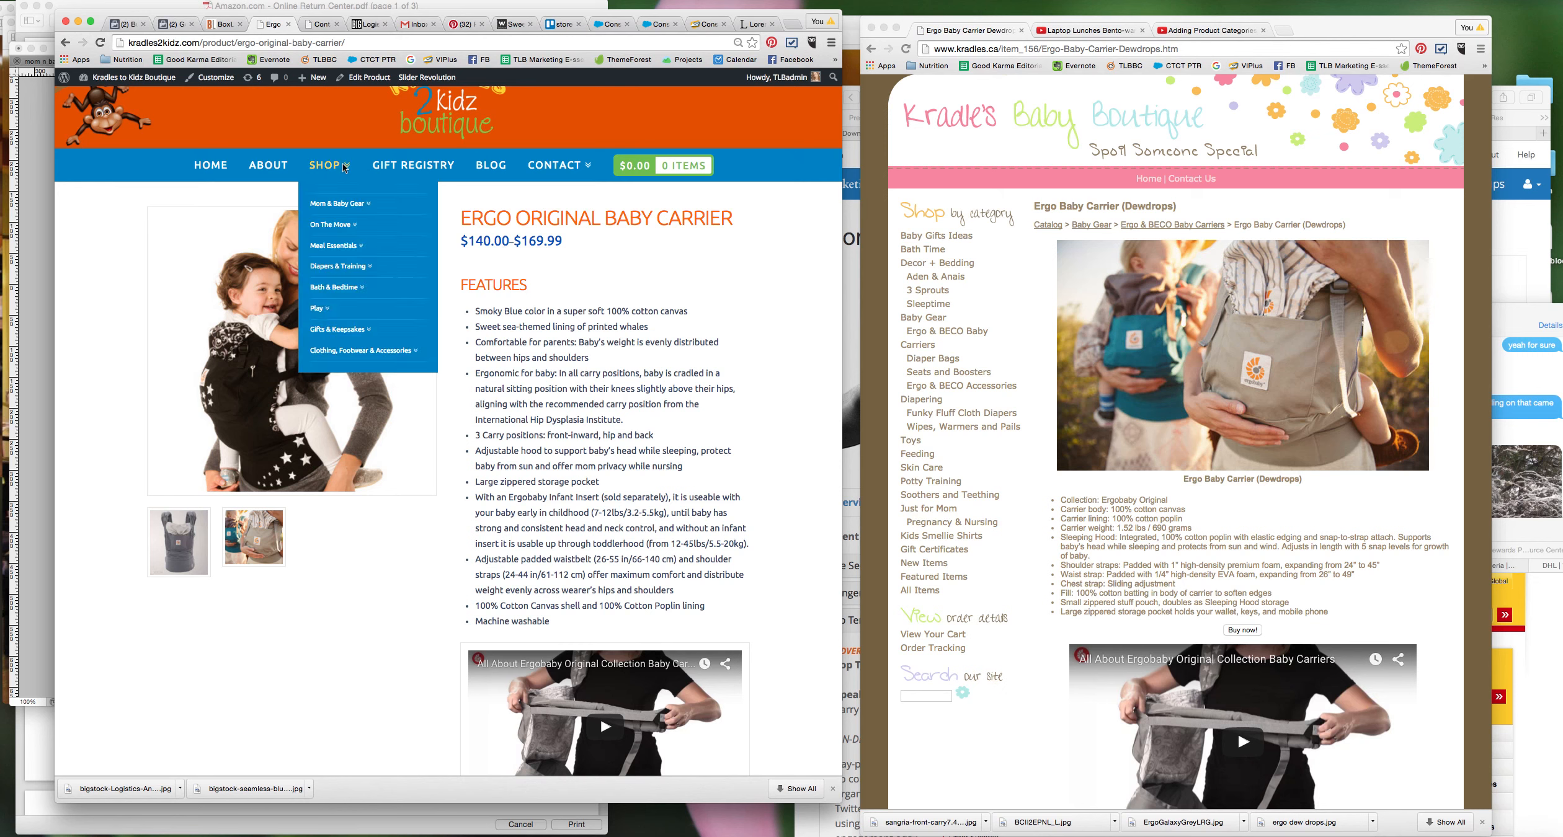